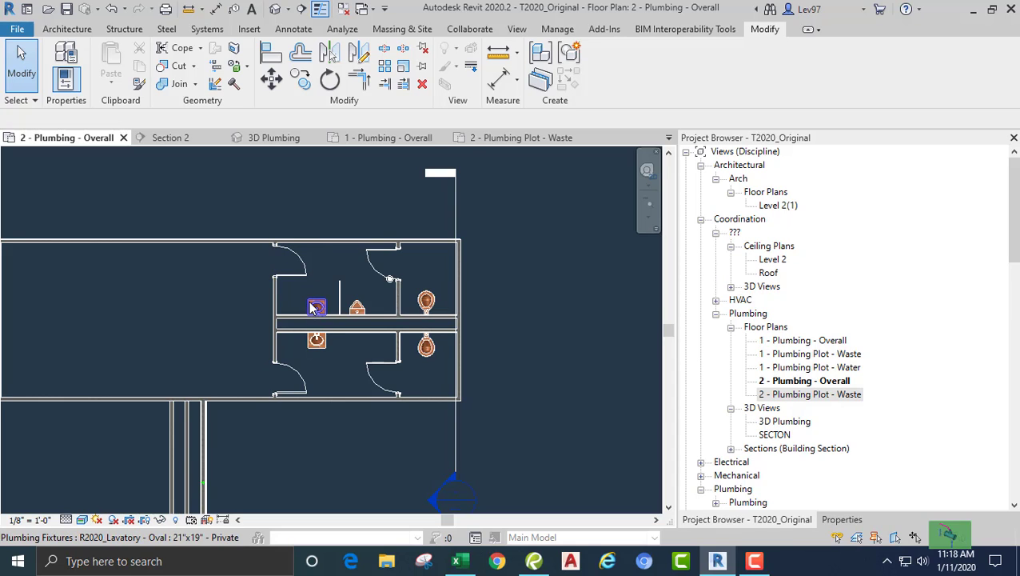
Move the Section 2 line in the plan so it passes along the two back-to-back lavatories
{"action": "scroll", "coordinate": [320, 312], "scroll_direction": "up", "scroll_amount": 3}
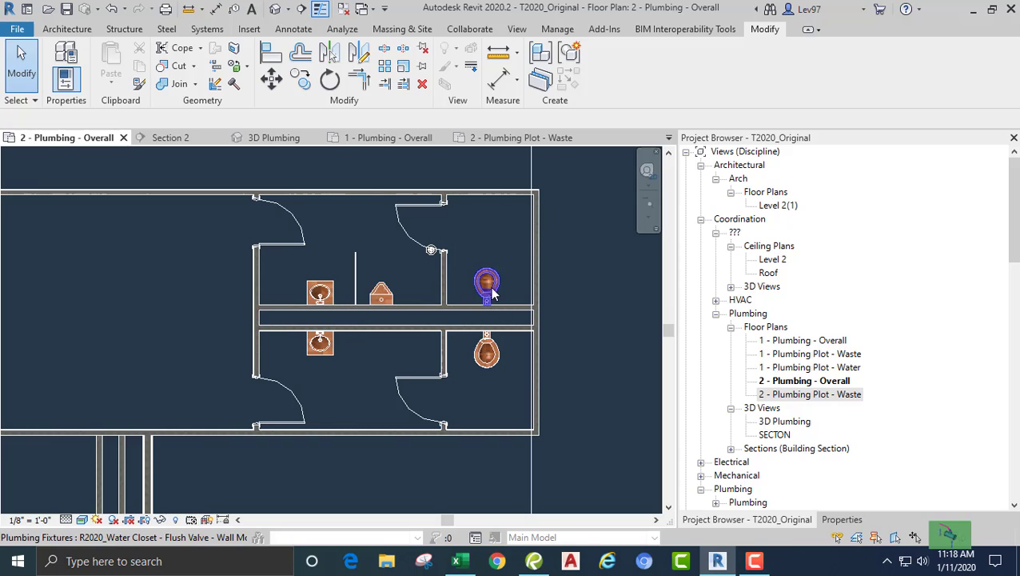
{"action": "scroll", "coordinate": [458, 260], "scroll_direction": "down", "scroll_amount": 2}
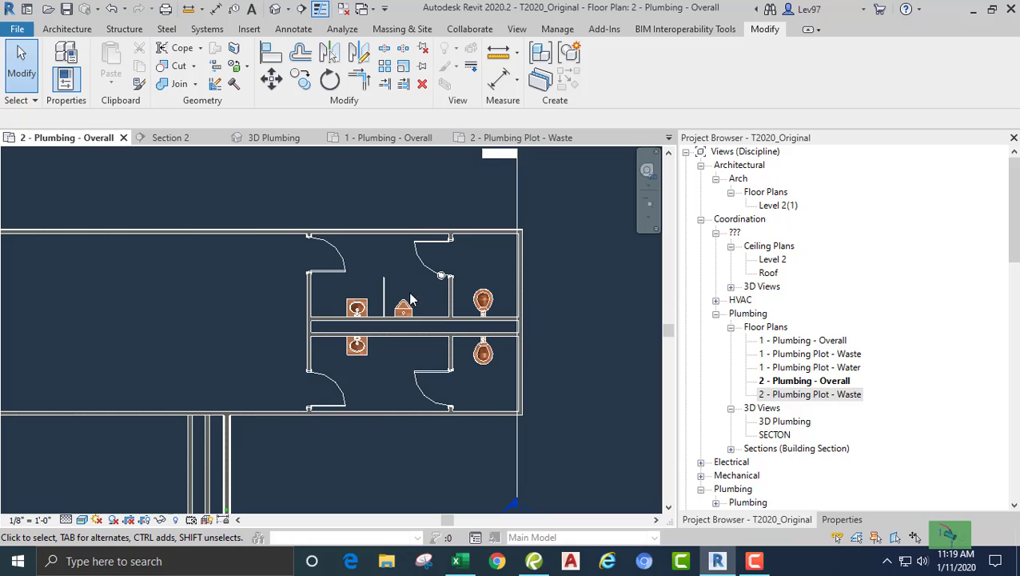
{"action": "middle_click_drag", "start_coordinate": [425, 179], "coordinate": [408, 202]}
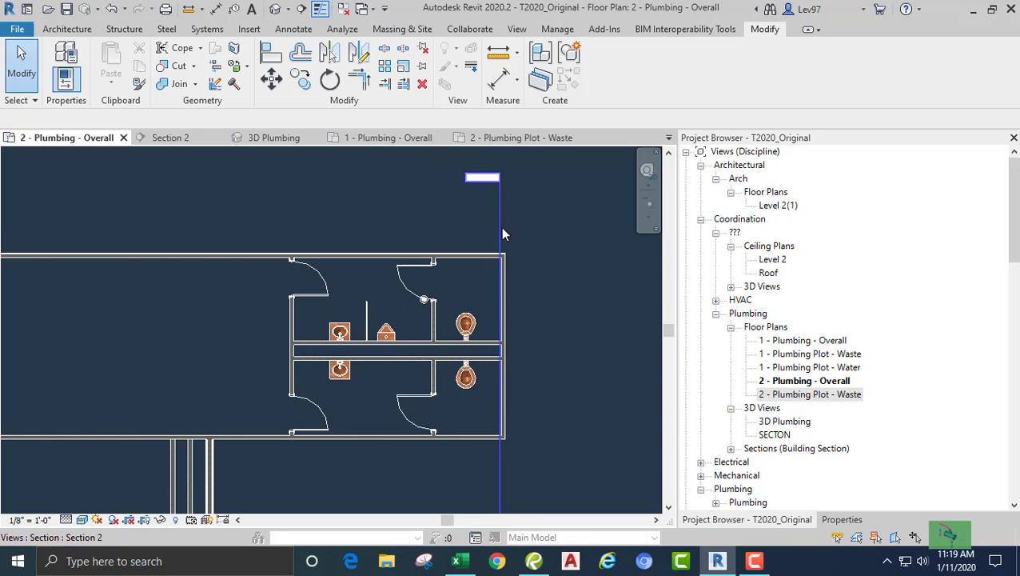
{"action": "left_click", "coordinate": [496, 228]}
{"action": "left_click_drag", "start_coordinate": [494, 227], "coordinate": [350, 222]}
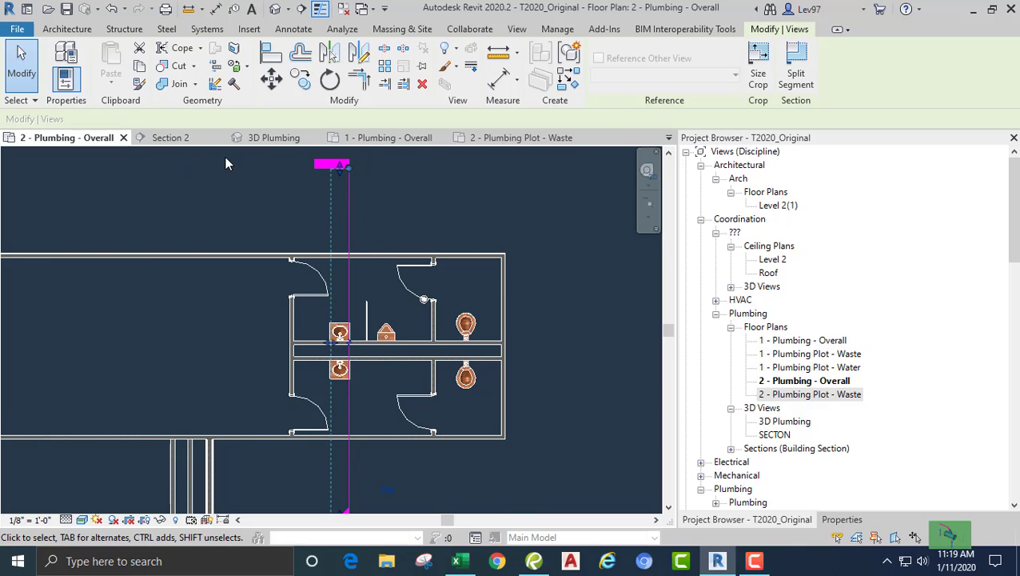
Open the Section 2 view and set its visual style to Realistic
{"action": "left_click", "coordinate": [170, 137]}
{"action": "middle_click_drag", "start_coordinate": [315, 293], "coordinate": [360, 415]}
{"action": "scroll", "coordinate": [391, 356], "scroll_direction": "up", "scroll_amount": 5}
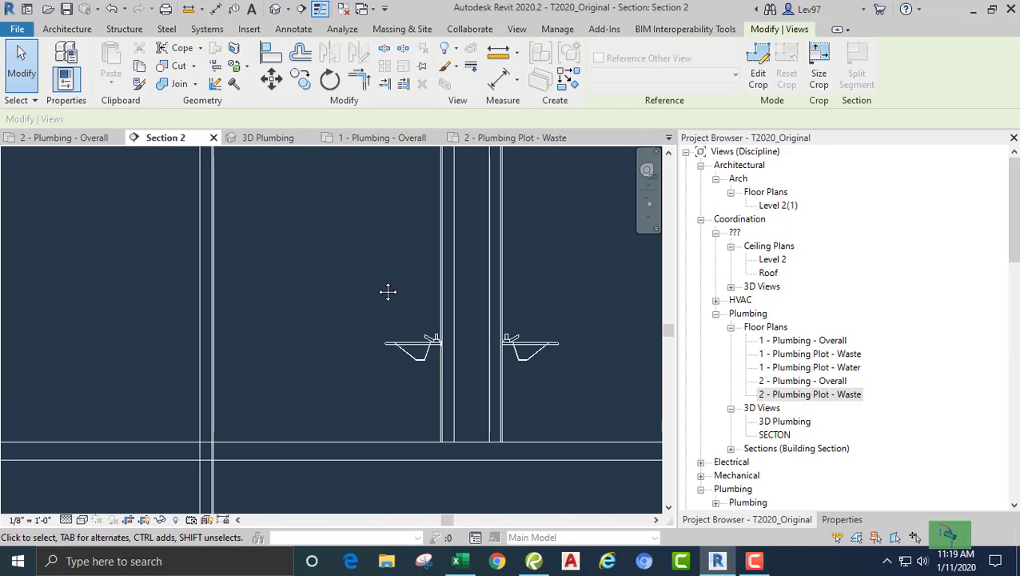
{"action": "left_click", "coordinate": [83, 520]}
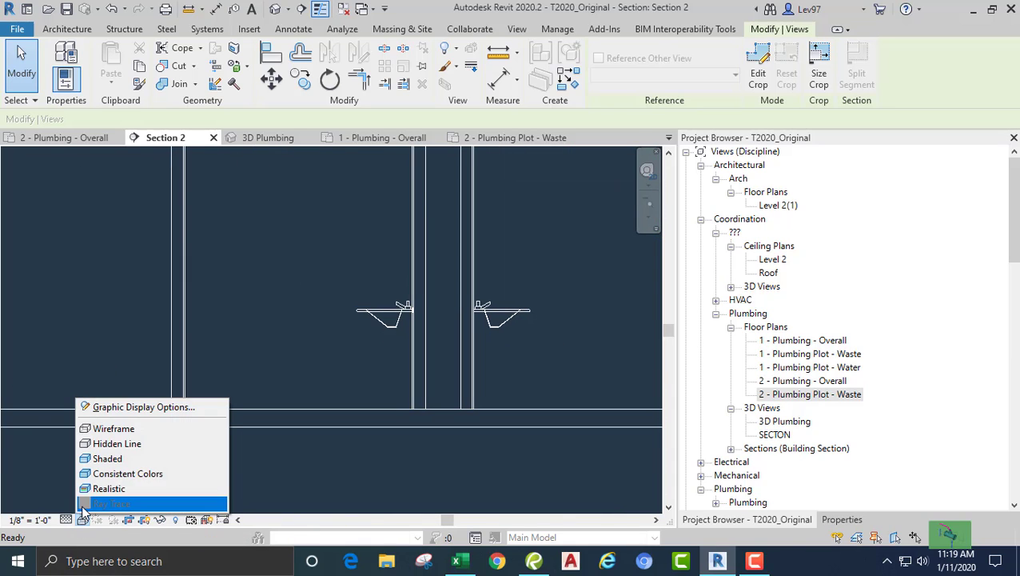
{"action": "left_click", "coordinate": [104, 487]}
{"action": "middle_click_drag", "start_coordinate": [291, 294], "coordinate": [220, 296]}
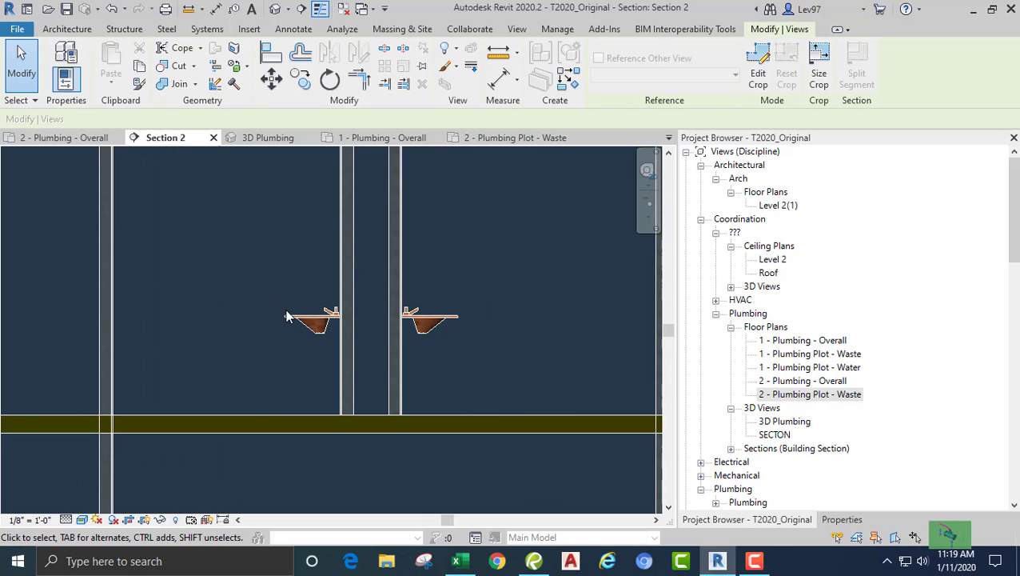
Draw an unsloped 1 1/2" pipe from the left lavatory's drain down to 1' 7", across into the wall cavity, and 1' 0" down
{"action": "left_click", "coordinate": [310, 317]}
{"action": "scroll", "coordinate": [302, 366], "scroll_direction": "up", "scroll_amount": 2}
{"action": "scroll", "coordinate": [301, 366], "scroll_direction": "up", "scroll_amount": 1}
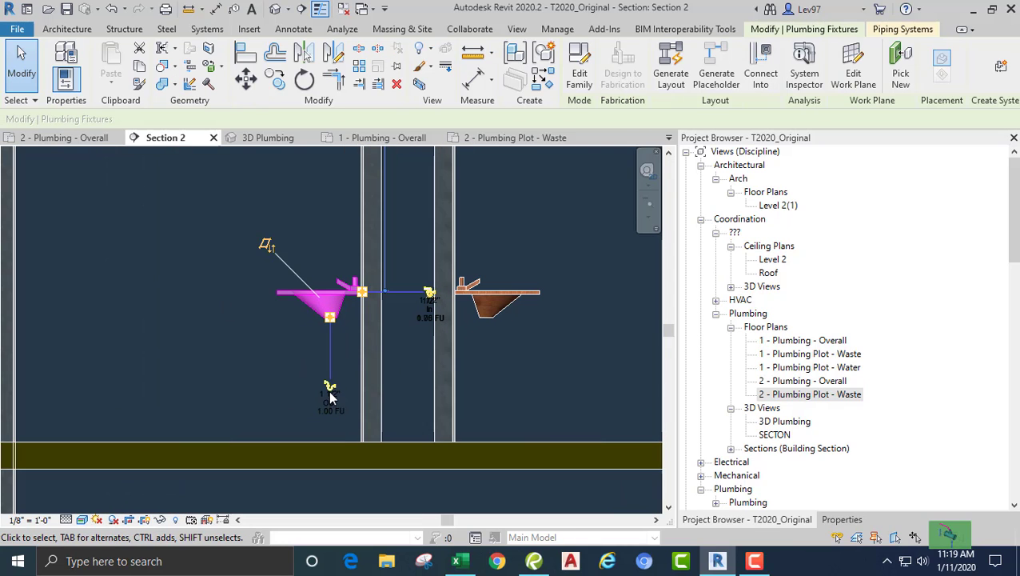
{"action": "left_click", "coordinate": [330, 392]}
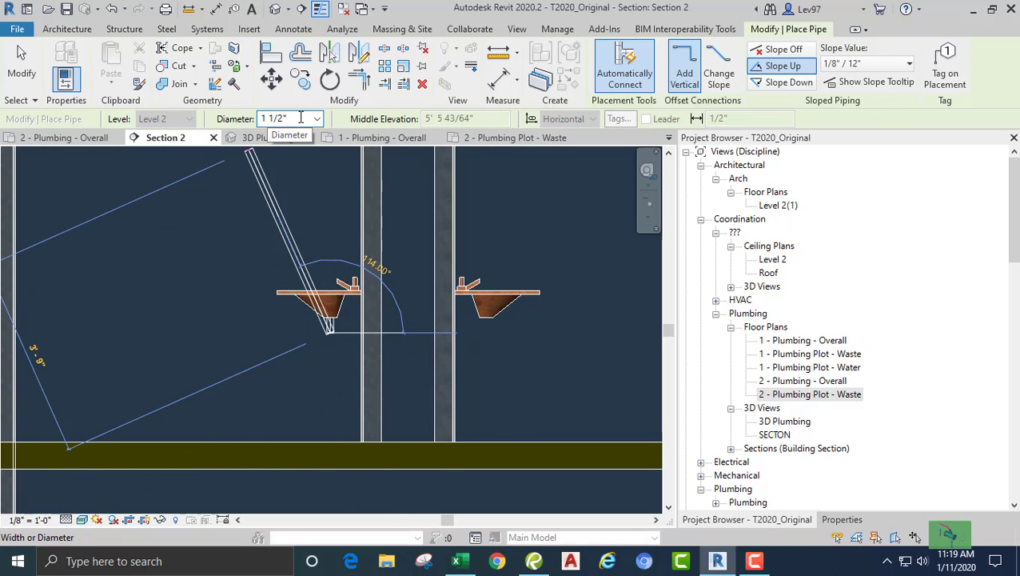
{"action": "left_click", "coordinate": [777, 49]}
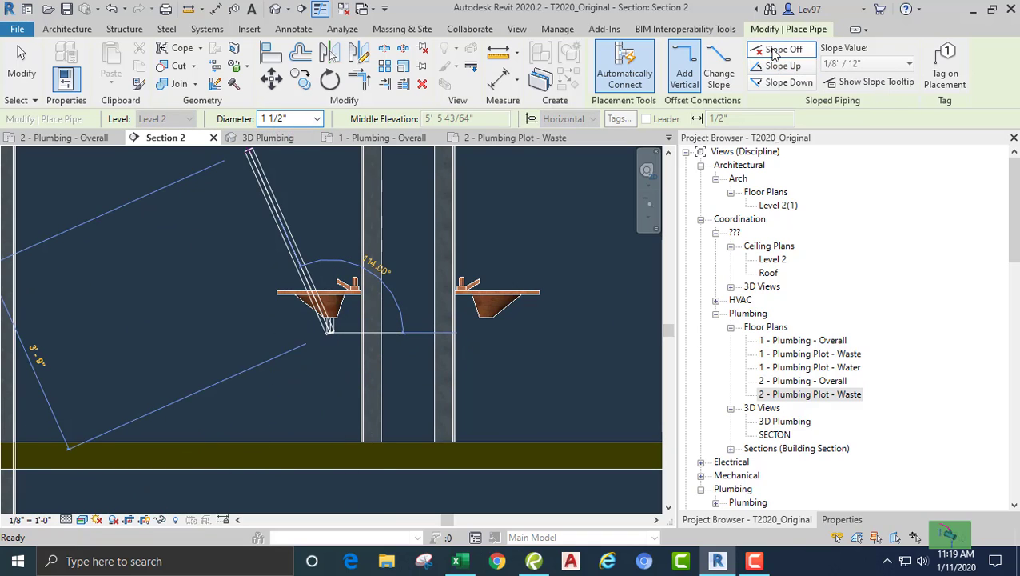
{"action": "left_click", "coordinate": [843, 520]}
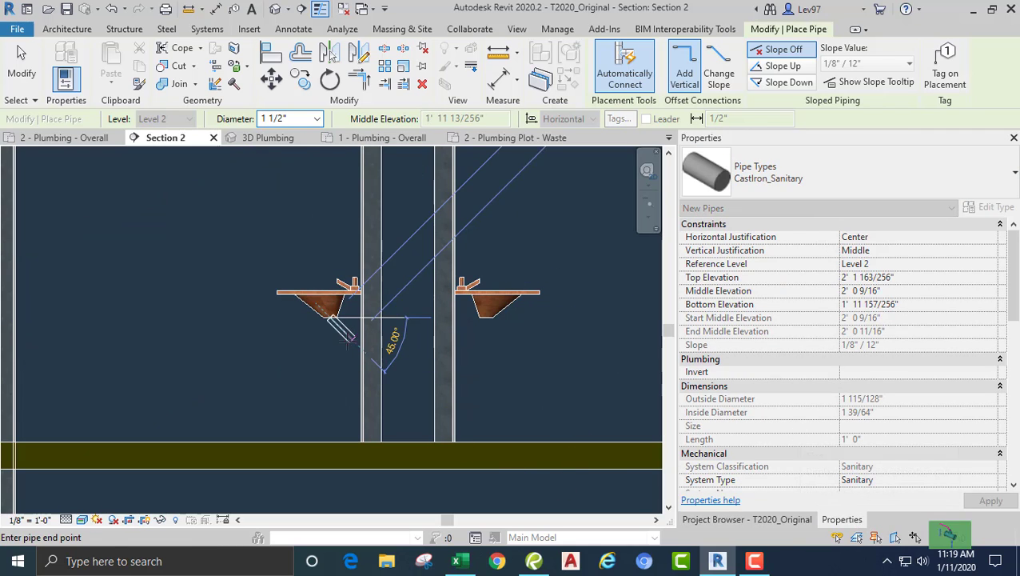
{"action": "left_click", "coordinate": [375, 357]}
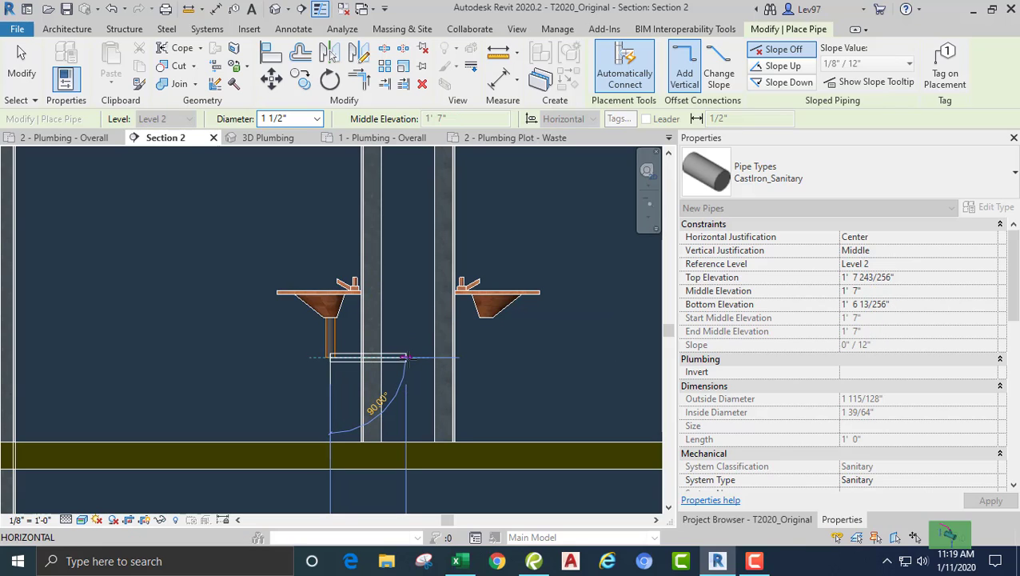
{"action": "left_click", "coordinate": [409, 358]}
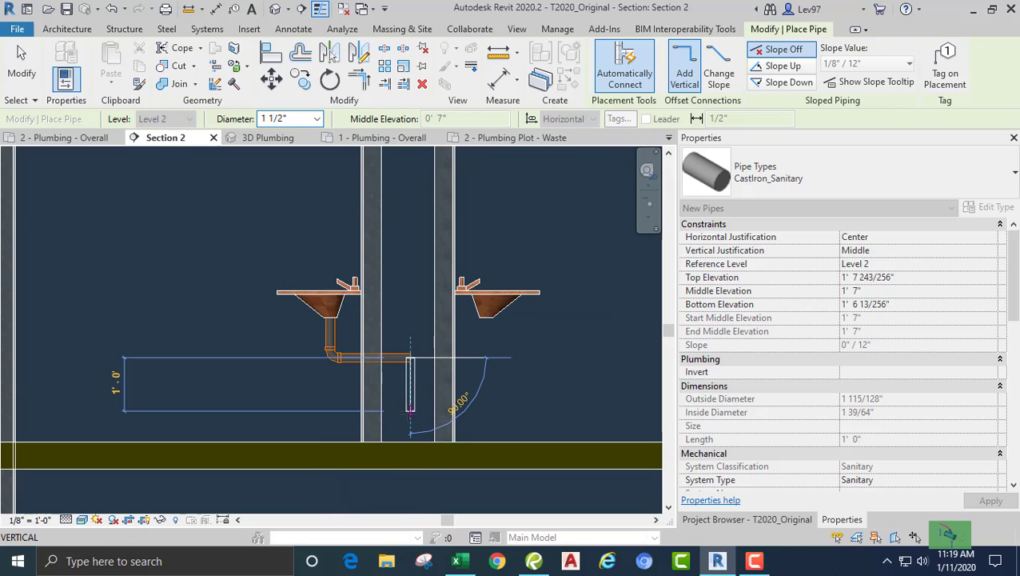
{"action": "left_click", "coordinate": [411, 411]}
{"action": "key", "text": "Escape"}
{"action": "key", "text": "Escape"}
Review the fittings assigned in the routing preferences of the CastIron_Sanitary pipe type
{"action": "scroll", "coordinate": [505, 384], "scroll_direction": "up", "scroll_amount": 3}
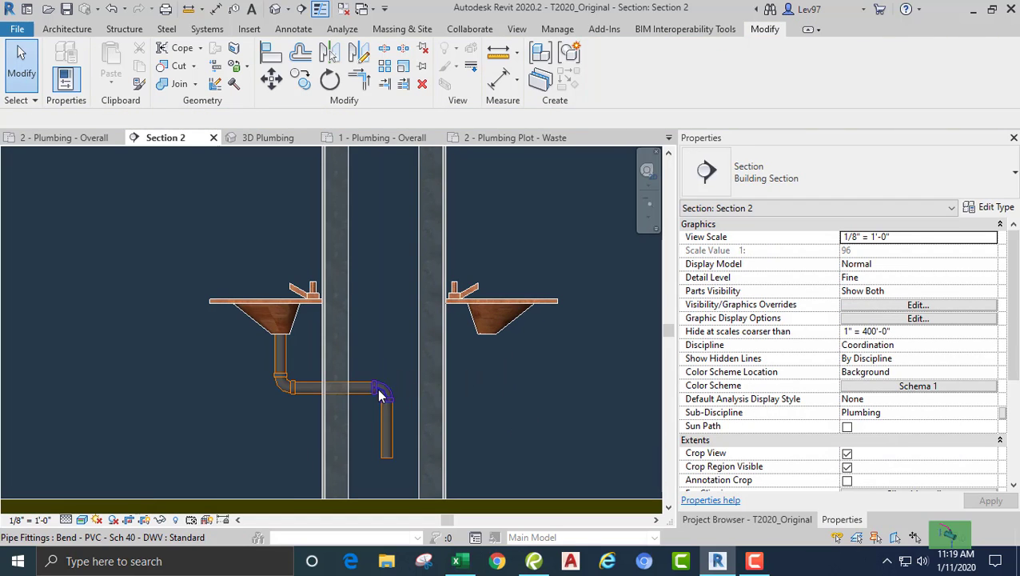
{"action": "left_click", "coordinate": [383, 393]}
{"action": "scroll", "coordinate": [428, 392], "scroll_direction": "up", "scroll_amount": 3}
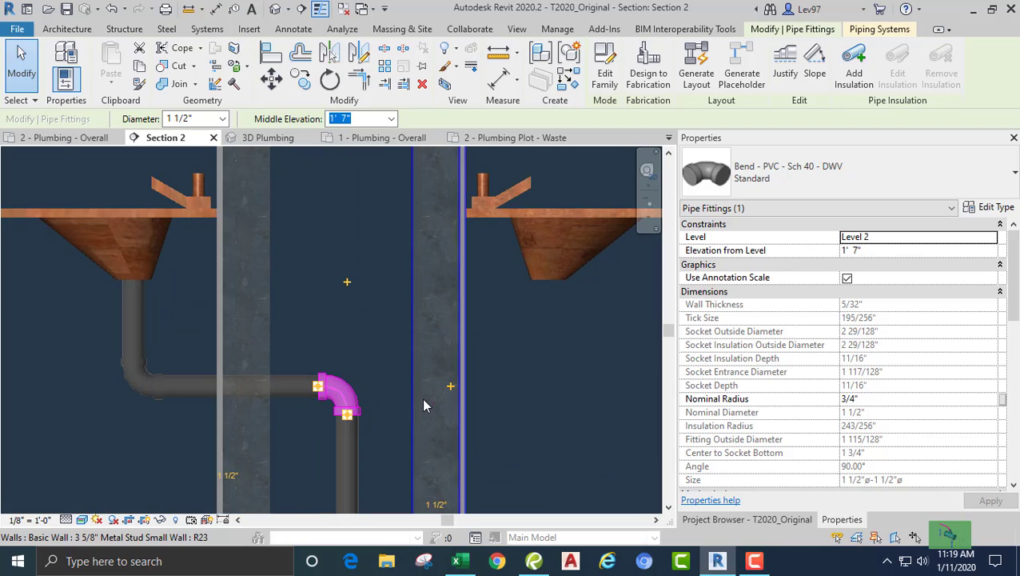
{"action": "left_click", "coordinate": [354, 441]}
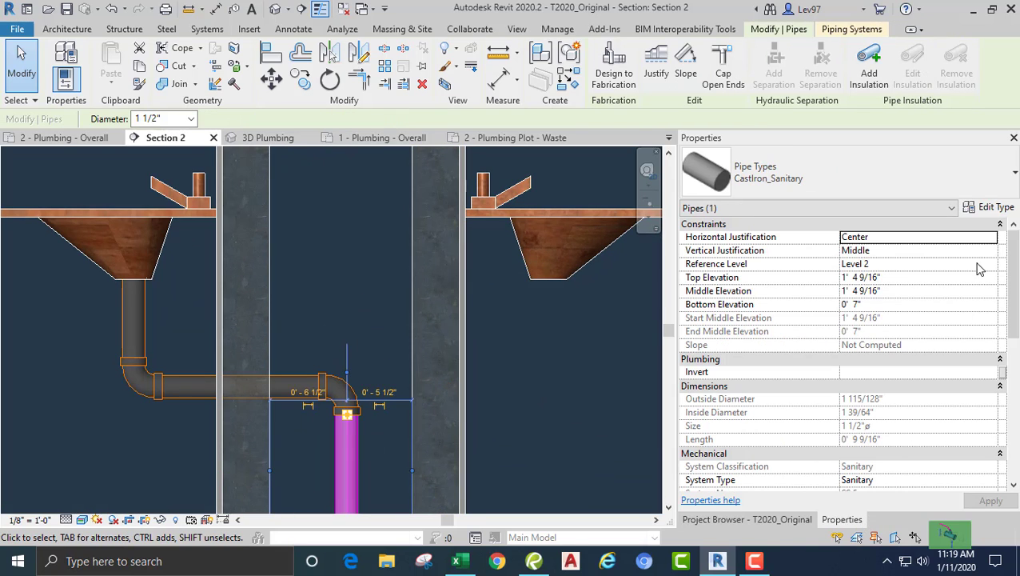
{"action": "left_click", "coordinate": [995, 208]}
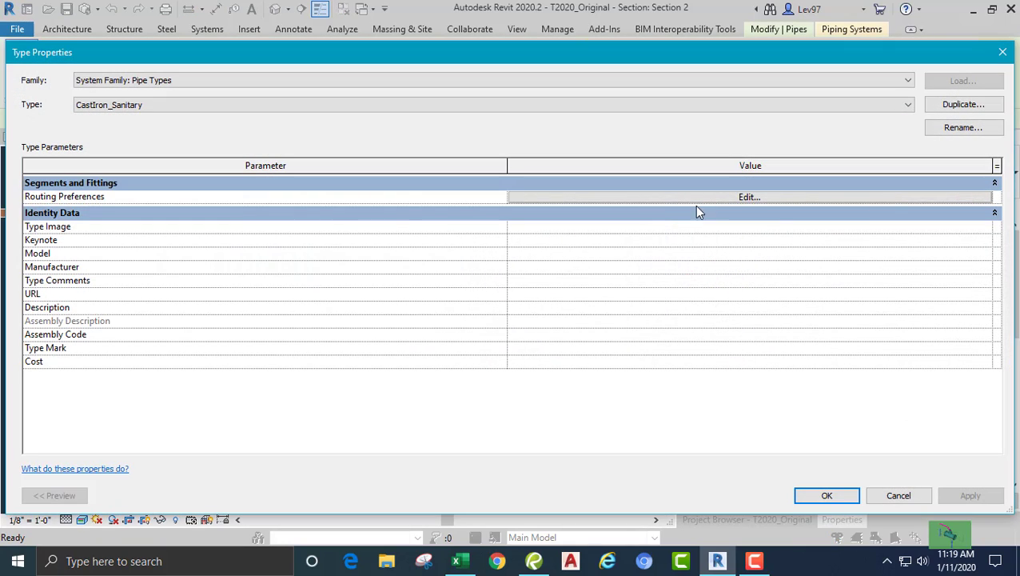
{"action": "left_click", "coordinate": [749, 198]}
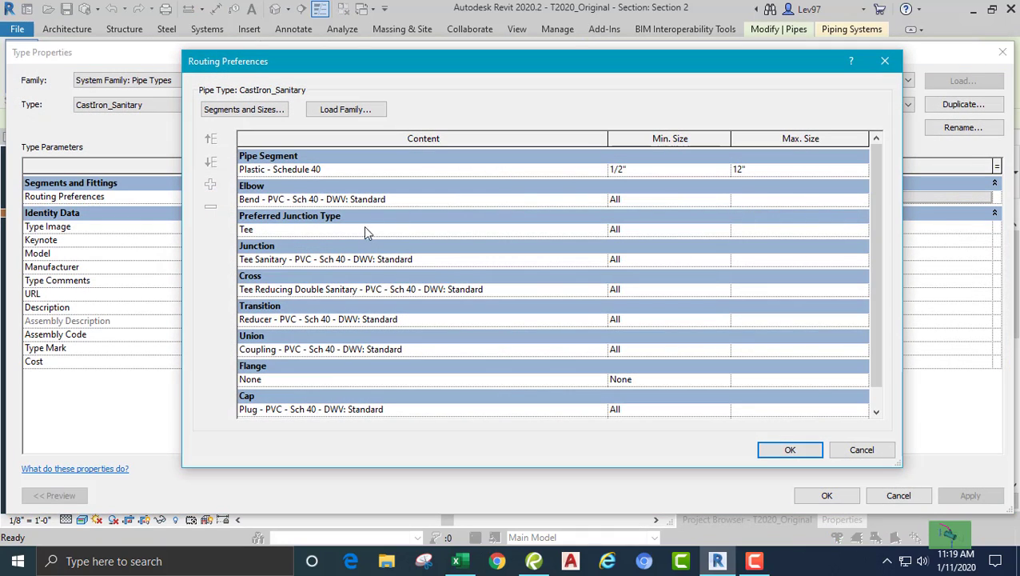
{"action": "left_click", "coordinate": [860, 450]}
{"action": "left_click", "coordinate": [898, 494]}
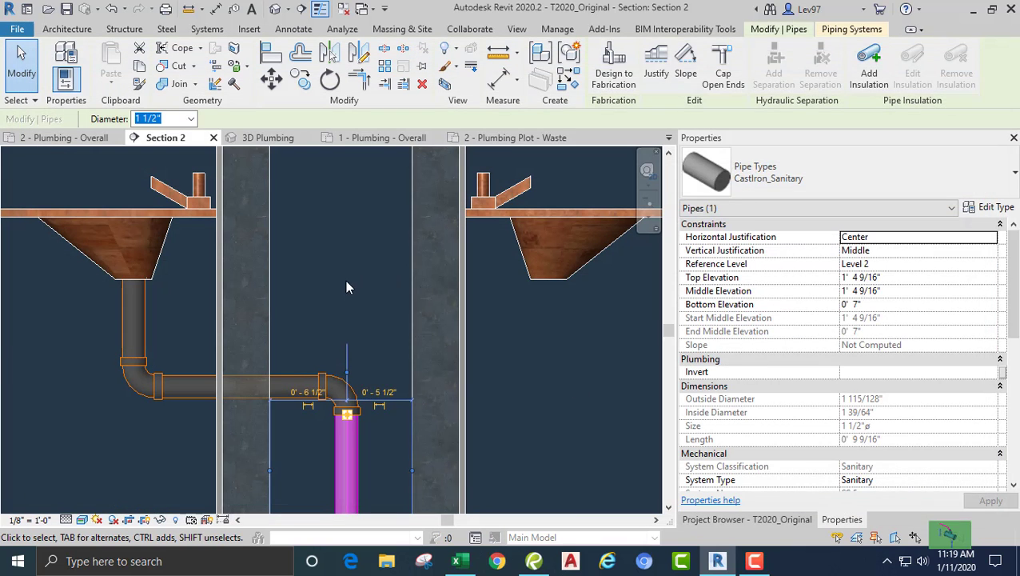
Convert the elbow inside the wall cavity to a tee opening toward the right lavatory
{"action": "left_click", "coordinate": [346, 304]}
{"action": "left_click", "coordinate": [342, 388]}
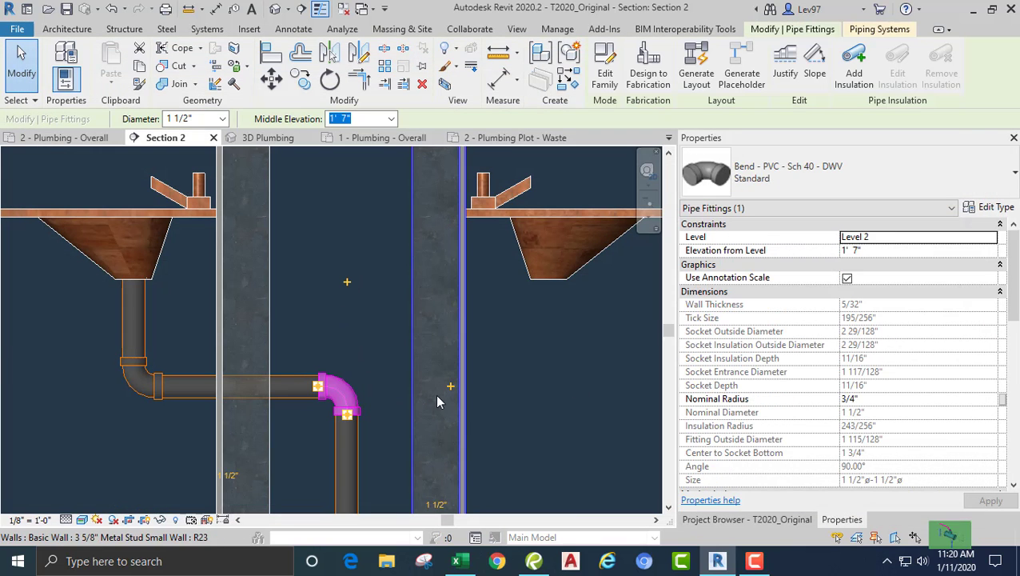
{"action": "key", "text": "Escape"}
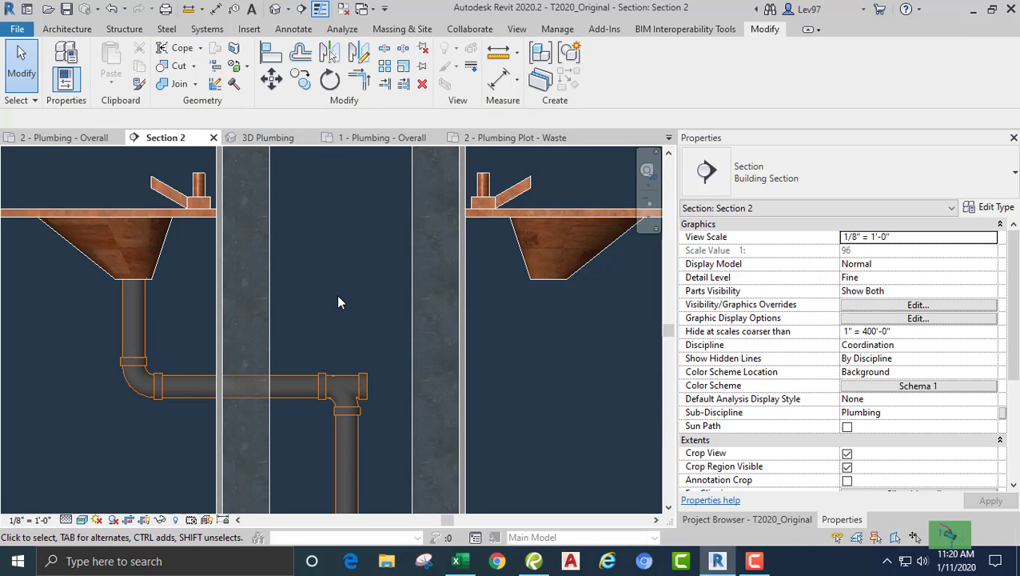
Draw a 1 1/2" pipe from the right lavatory's drain down to the tee's height and connect it to the tee's open end
{"action": "left_click", "coordinate": [541, 279]}
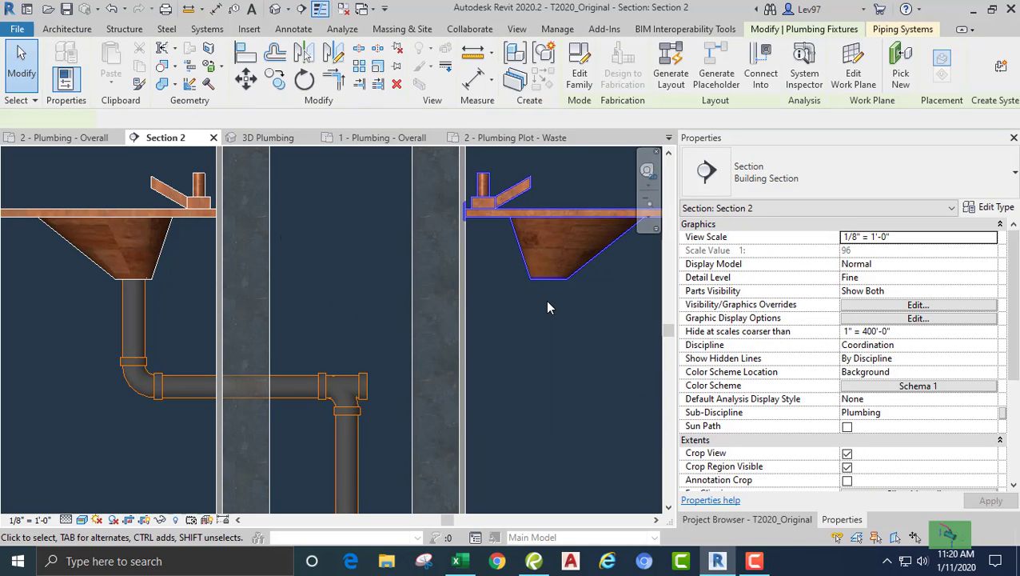
{"action": "left_click", "coordinate": [546, 454]}
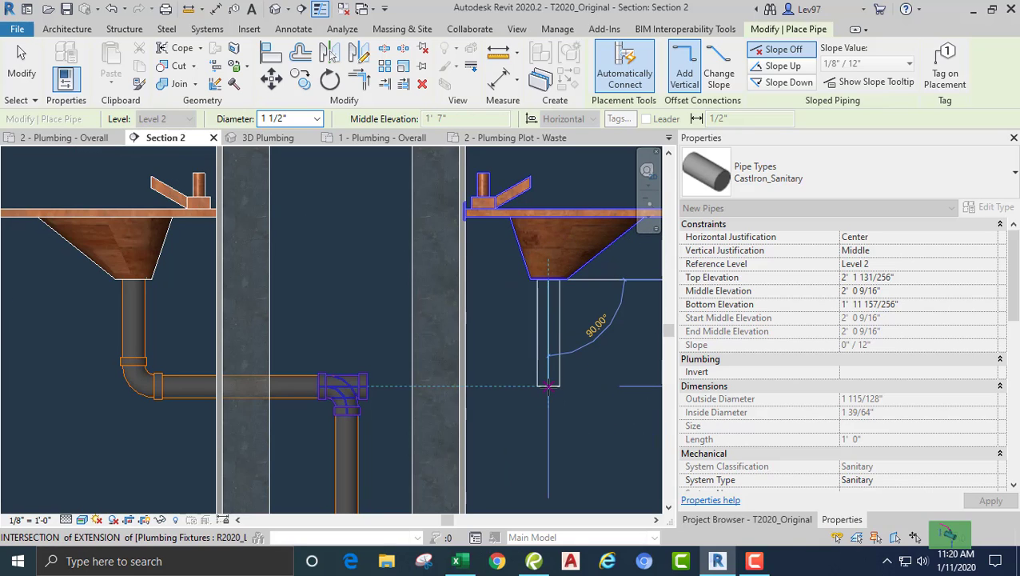
{"action": "left_click", "coordinate": [548, 386]}
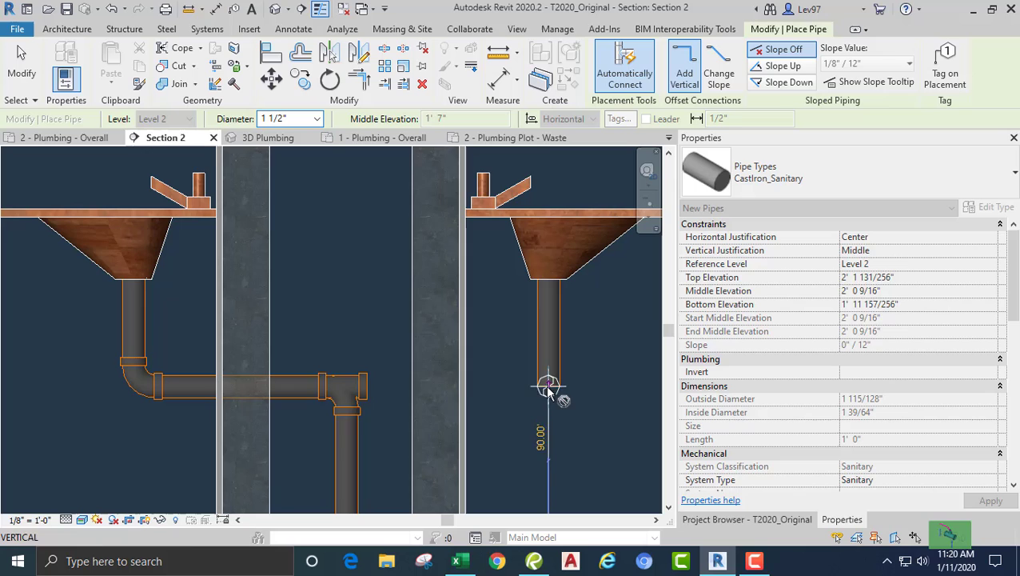
{"action": "left_click", "coordinate": [365, 386]}
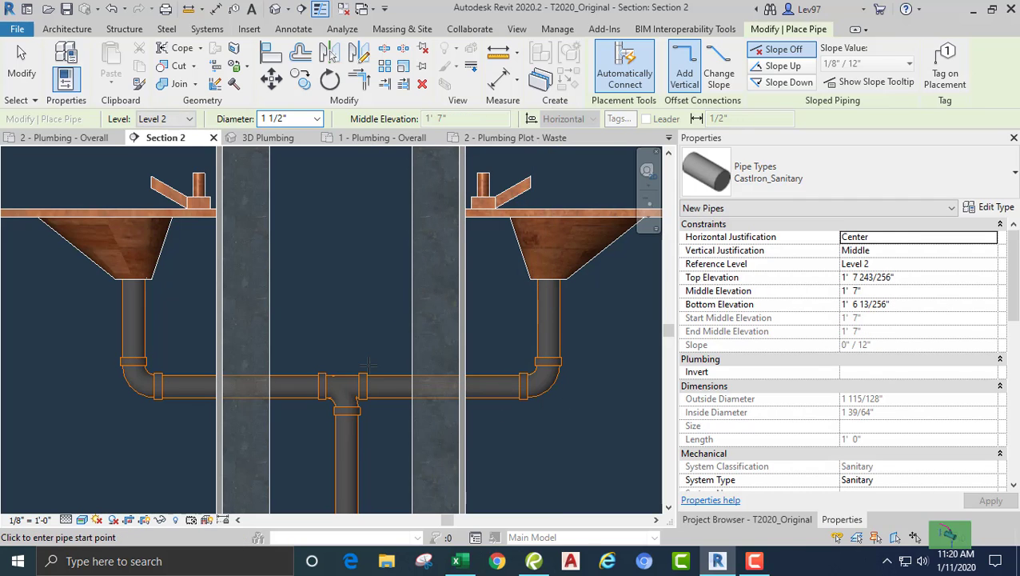
{"action": "key", "text": "Escape"}
{"action": "key", "text": "Escape"}
Convert the tee between the two lavatory drains to a cross by adding an upward connection
{"action": "scroll", "coordinate": [365, 326], "scroll_direction": "down", "scroll_amount": 1}
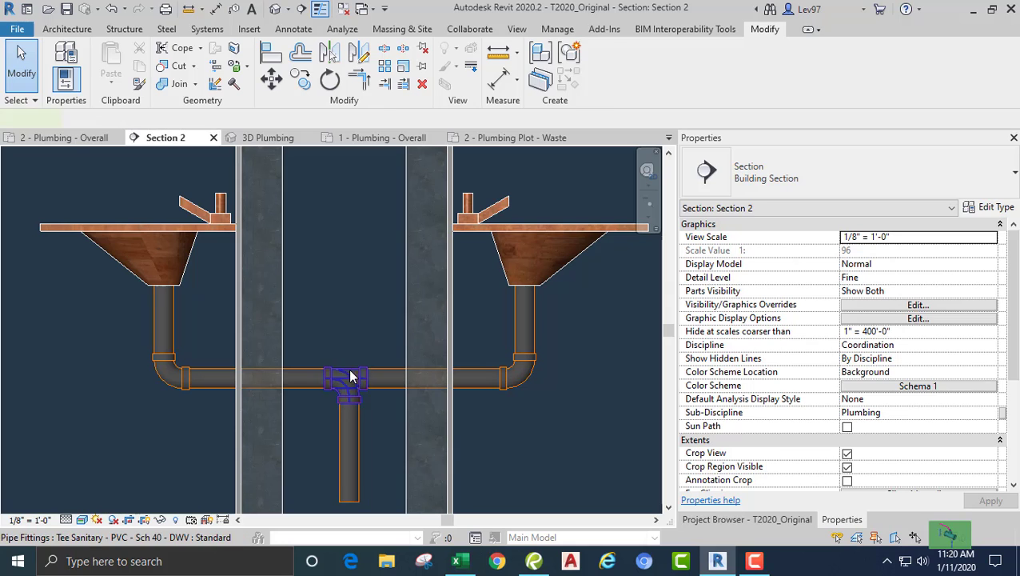
{"action": "left_click", "coordinate": [348, 372]}
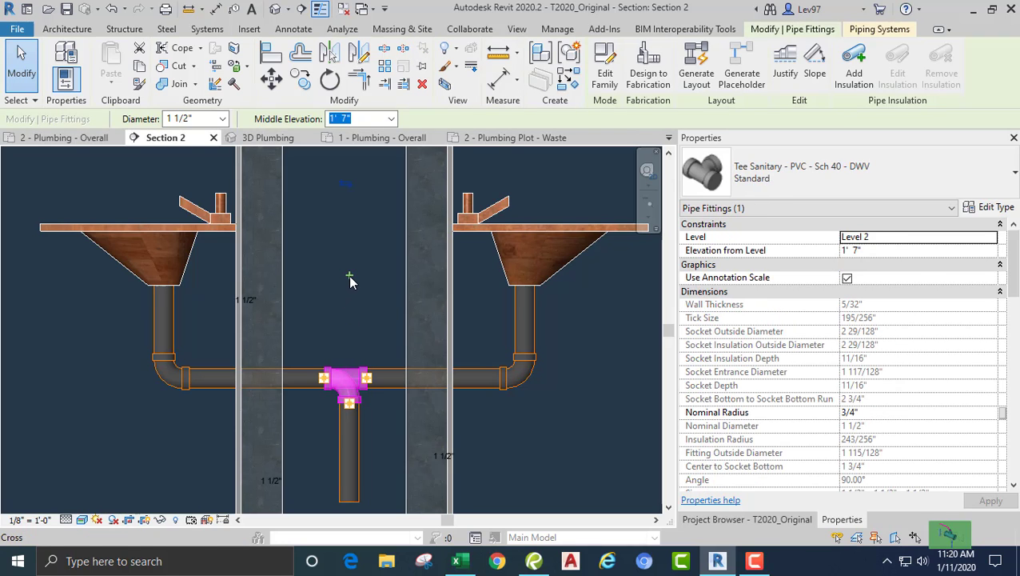
{"action": "key", "text": "Escape"}
{"action": "left_click", "coordinate": [348, 366]}
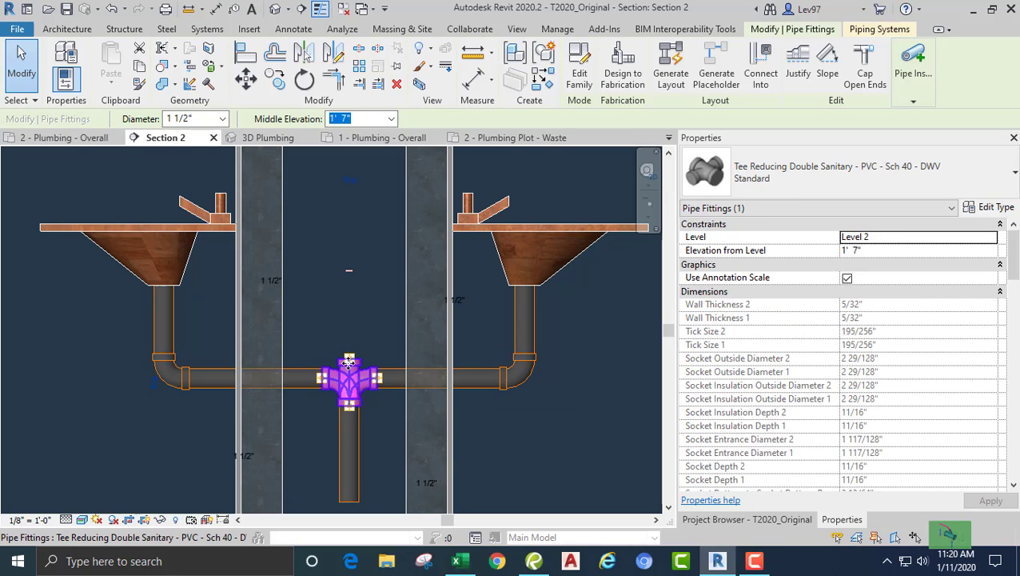
Draw a vertical 1 1/2" pipe about 10" long up from the cross's open upper connector
{"action": "right_click", "coordinate": [352, 364]}
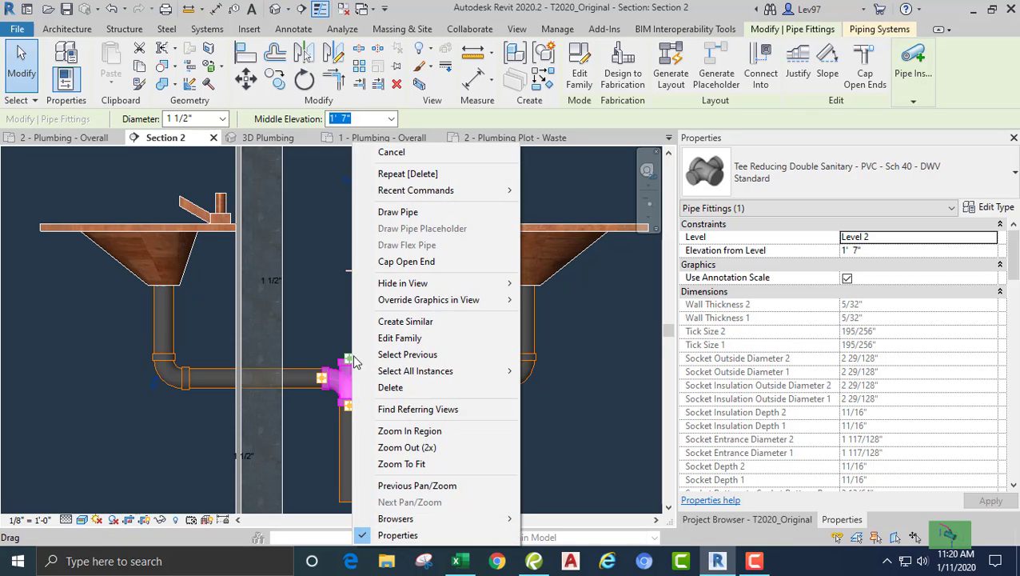
{"action": "left_click", "coordinate": [398, 212]}
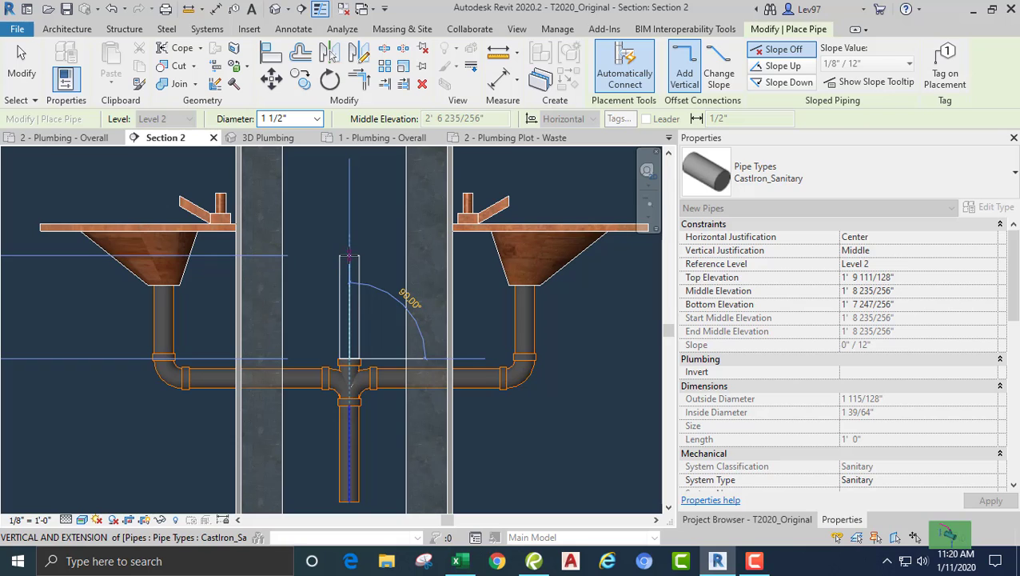
{"action": "left_click", "coordinate": [349, 256]}
{"action": "key", "text": "Escape"}
{"action": "key", "text": "Escape"}
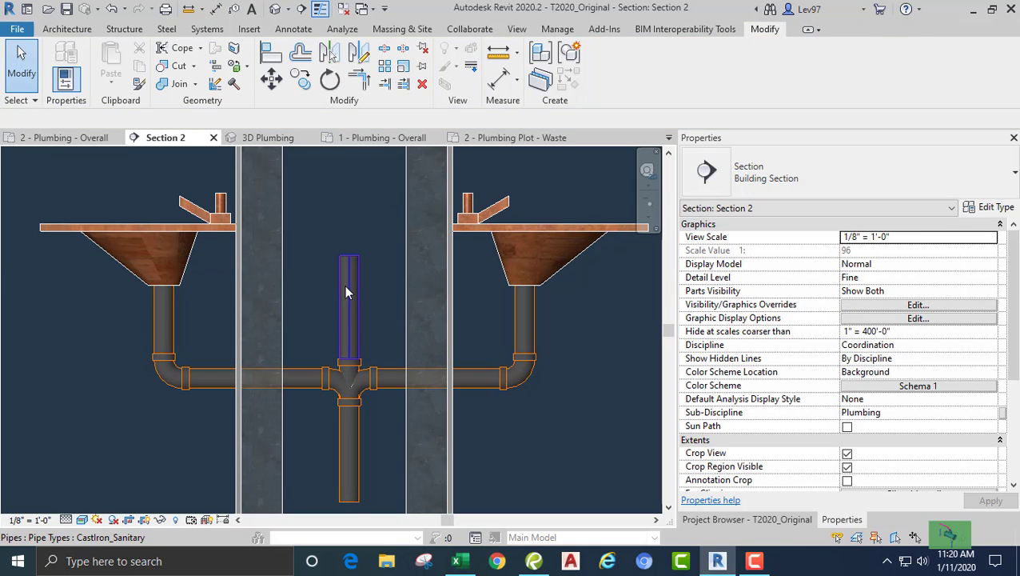
Cap the open upper end of the vertical pipe above the cross
{"action": "left_click", "coordinate": [345, 285]}
{"action": "left_click", "coordinate": [722, 73]}
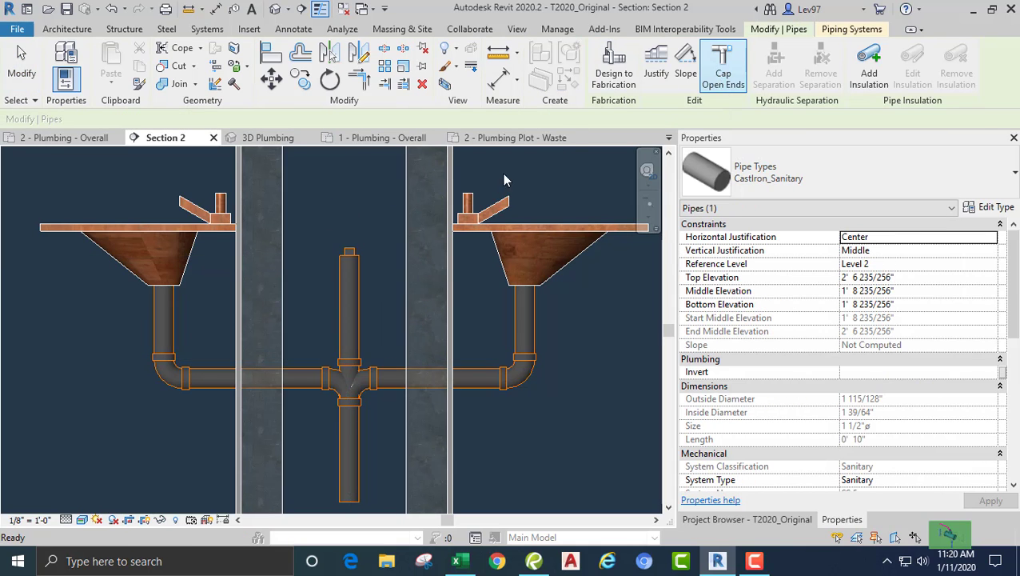
{"action": "left_click", "coordinate": [349, 192]}
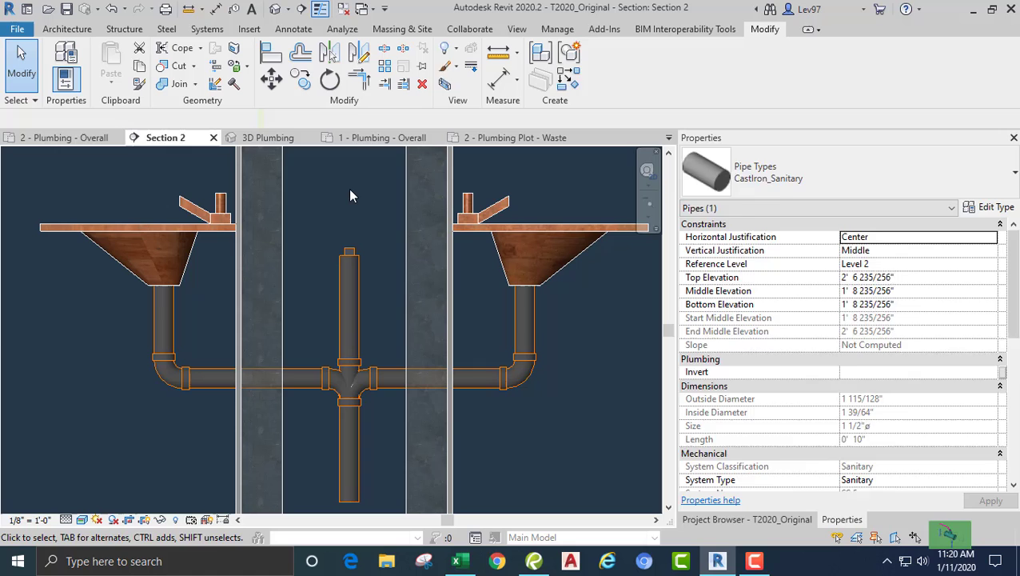
Change the elbow below the left lavatory to the R20_Trap P - PVC - Sch 40 - DWV Standard type
{"action": "left_click", "coordinate": [163, 373]}
{"action": "left_click", "coordinate": [950, 188]}
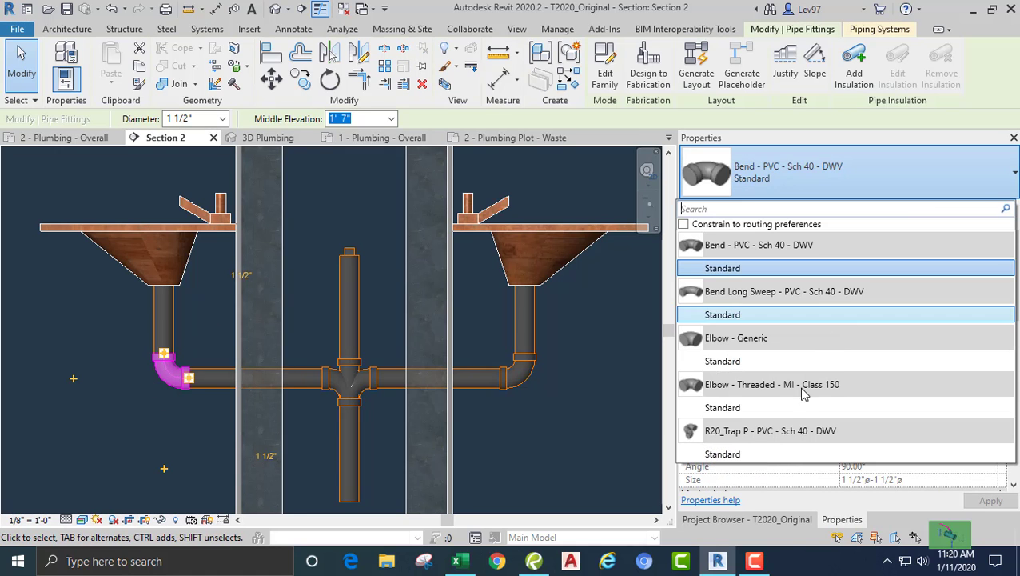
{"action": "left_click", "coordinate": [699, 450]}
{"action": "left_click", "coordinate": [561, 438]}
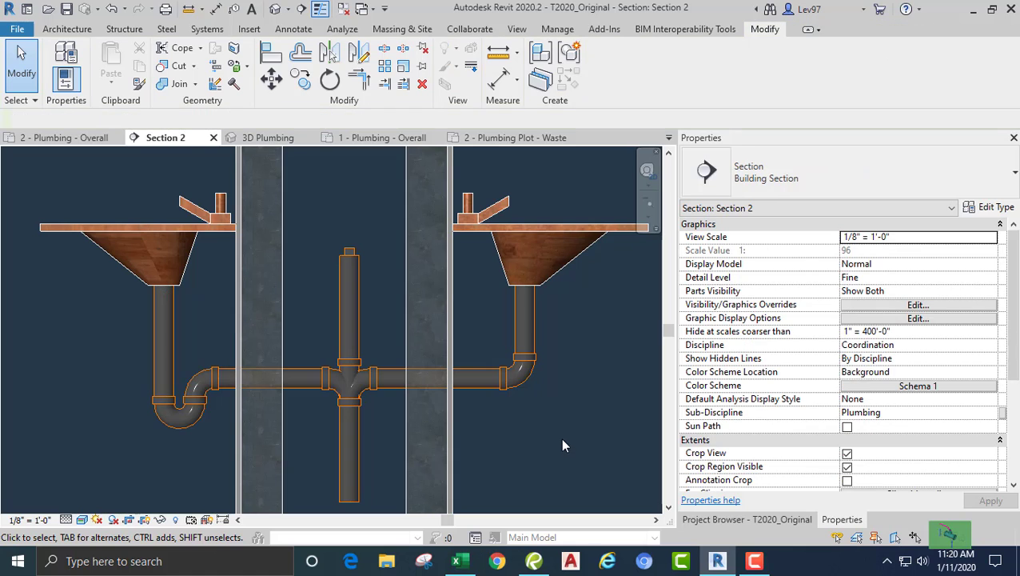
Change the elbow below the right lavatory to the R20_Trap P - PVC - Sch 40 - DWV Standard type
{"action": "left_click", "coordinate": [521, 369]}
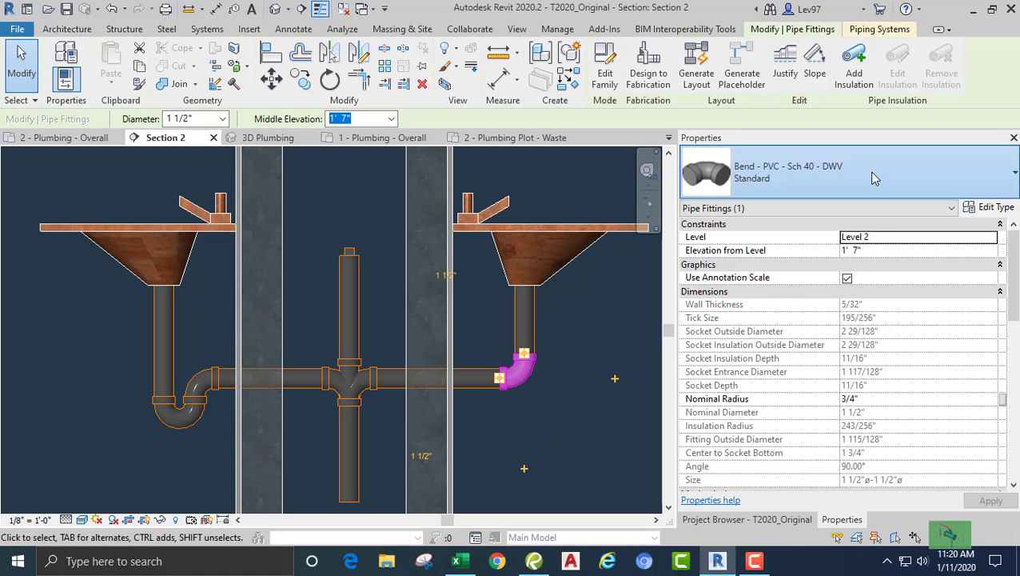
{"action": "left_click", "coordinate": [847, 176]}
{"action": "left_click", "coordinate": [770, 454]}
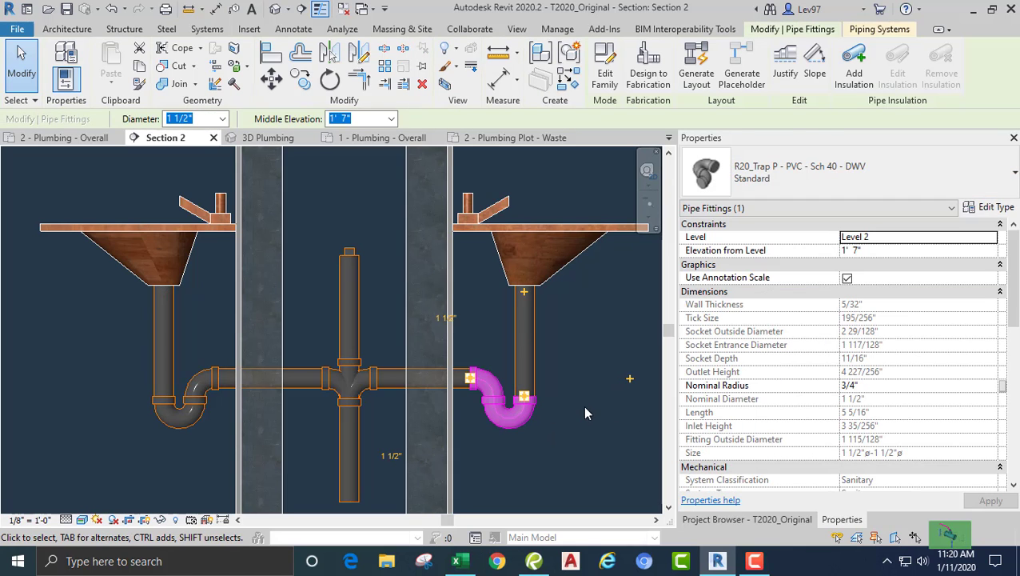
Raise the horizontal drain run between the two P-traps, with its cross, closer to the lavatories
{"action": "left_click", "coordinate": [366, 321]}
{"action": "left_click", "coordinate": [391, 380]}
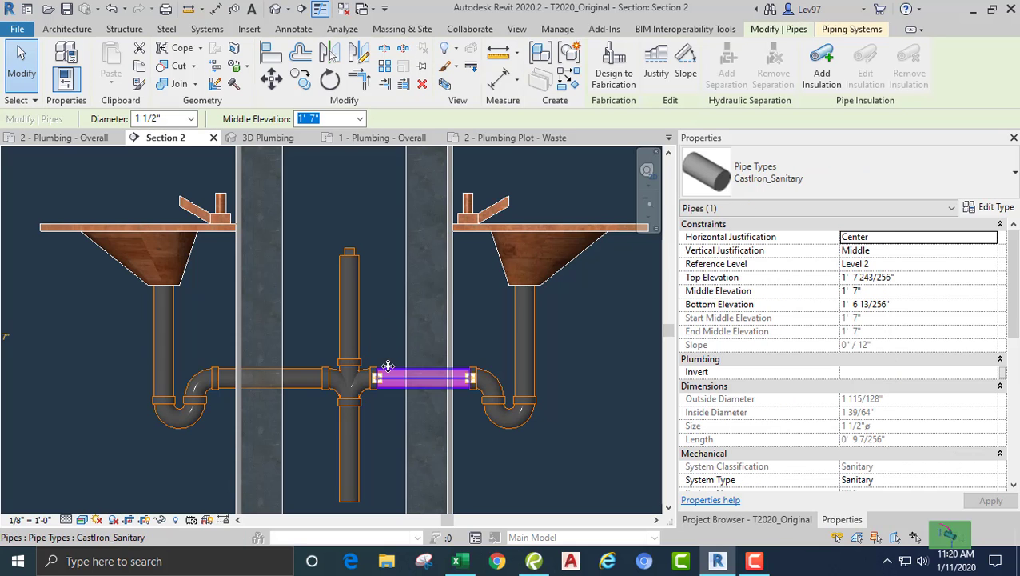
{"action": "left_click_drag", "start_coordinate": [390, 349], "coordinate": [391, 301]}
{"action": "left_click", "coordinate": [501, 393]}
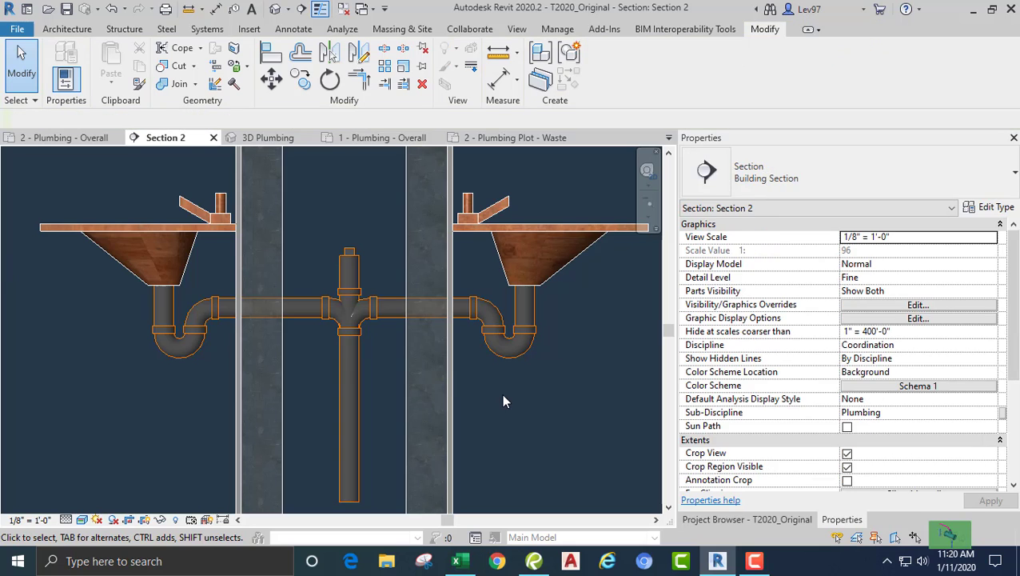
Start drawing a pipe from the open lower end of the vertical drain and continue the command in the 2 - Plumbing - Overall plan
{"action": "middle_click_drag", "start_coordinate": [552, 416], "coordinate": [564, 383]}
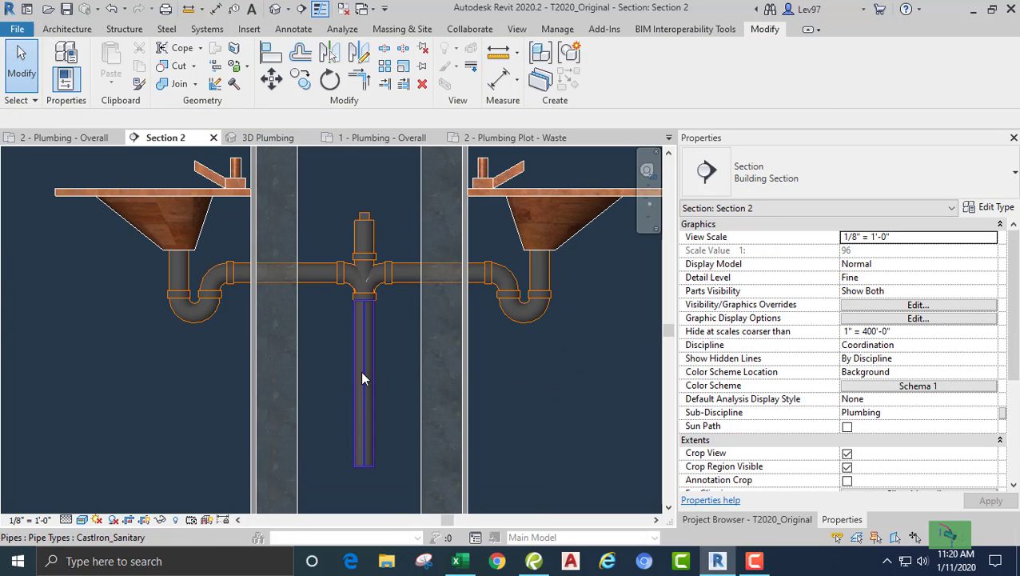
{"action": "left_click", "coordinate": [360, 371]}
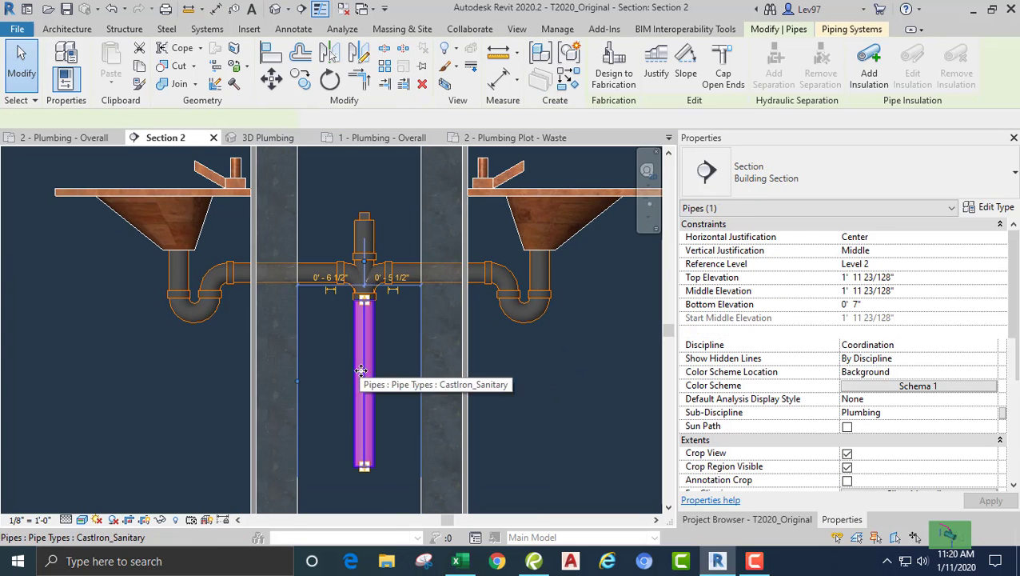
{"action": "right_click", "coordinate": [366, 472]}
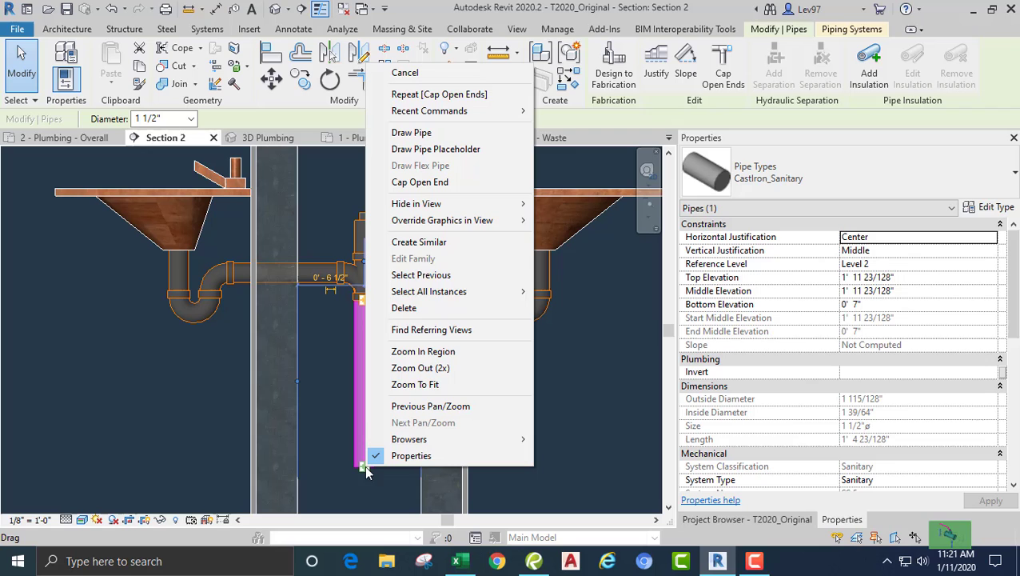
{"action": "left_click", "coordinate": [413, 133]}
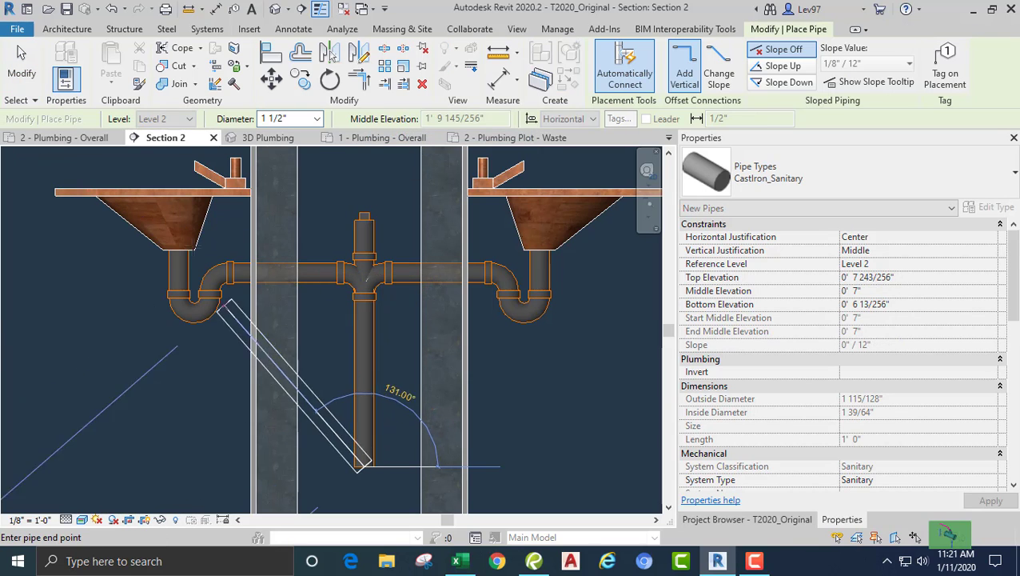
{"action": "left_click", "coordinate": [62, 139]}
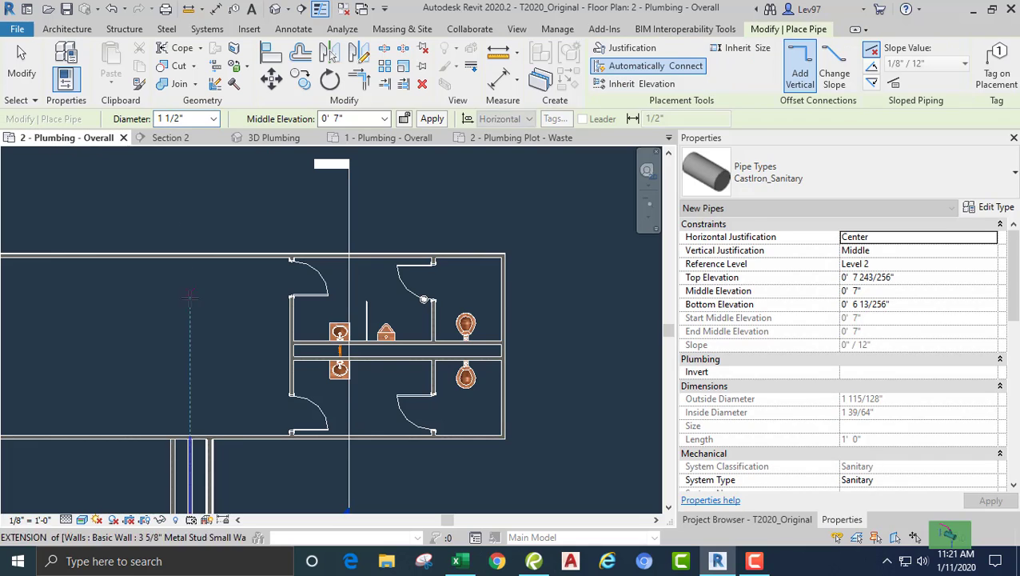
{"action": "scroll", "coordinate": [344, 358], "scroll_direction": "up", "scroll_amount": 8}
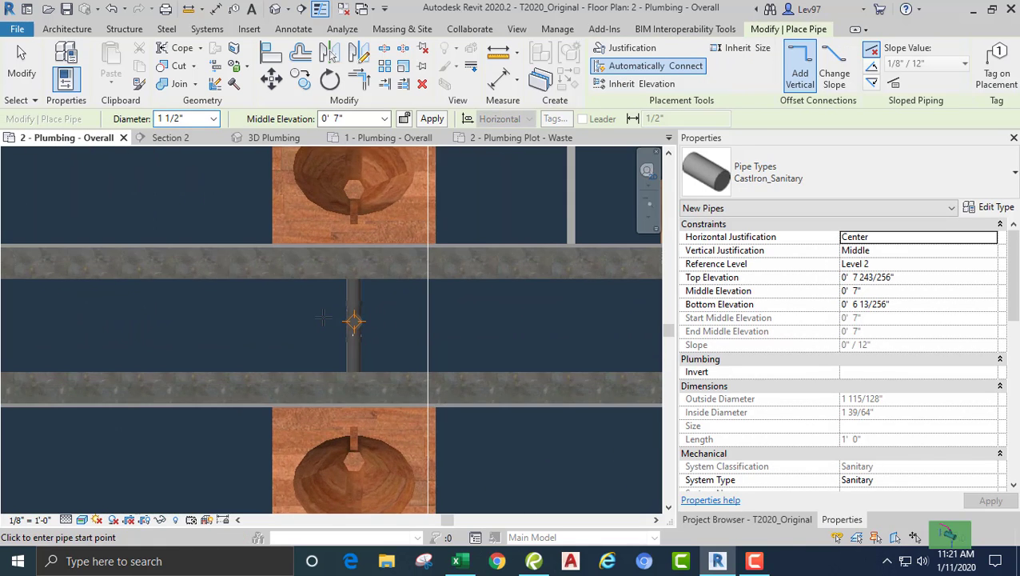
{"action": "scroll", "coordinate": [329, 335], "scroll_direction": "up", "scroll_amount": 2}
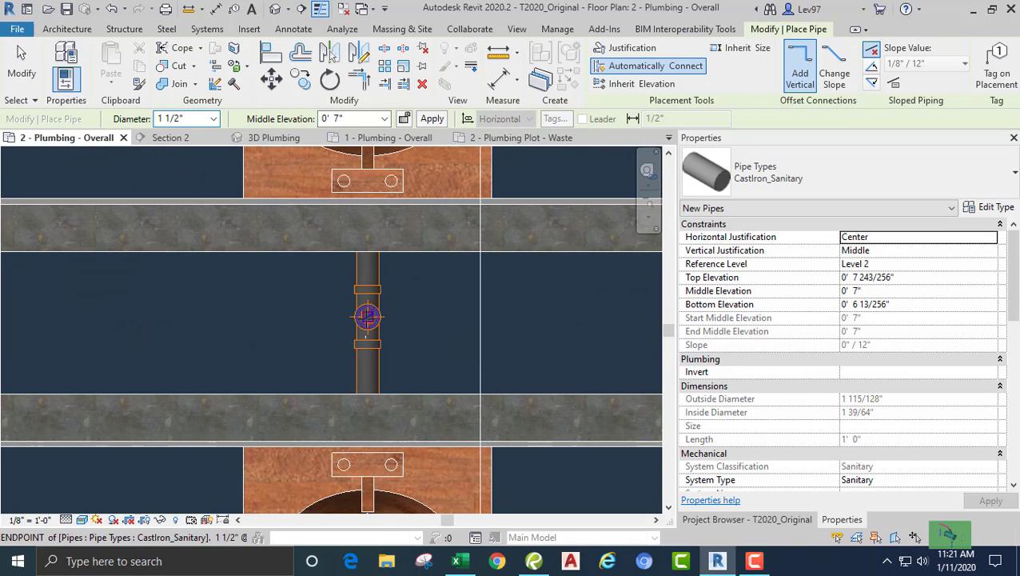
Draw a 1 1/2" pipe sloping down 1/4" / 12" from the vertical drain's endpoint horizontally along the chase to just past the urinal
{"action": "left_click", "coordinate": [367, 318]}
{"action": "scroll", "coordinate": [430, 317], "scroll_direction": "down", "scroll_amount": 2}
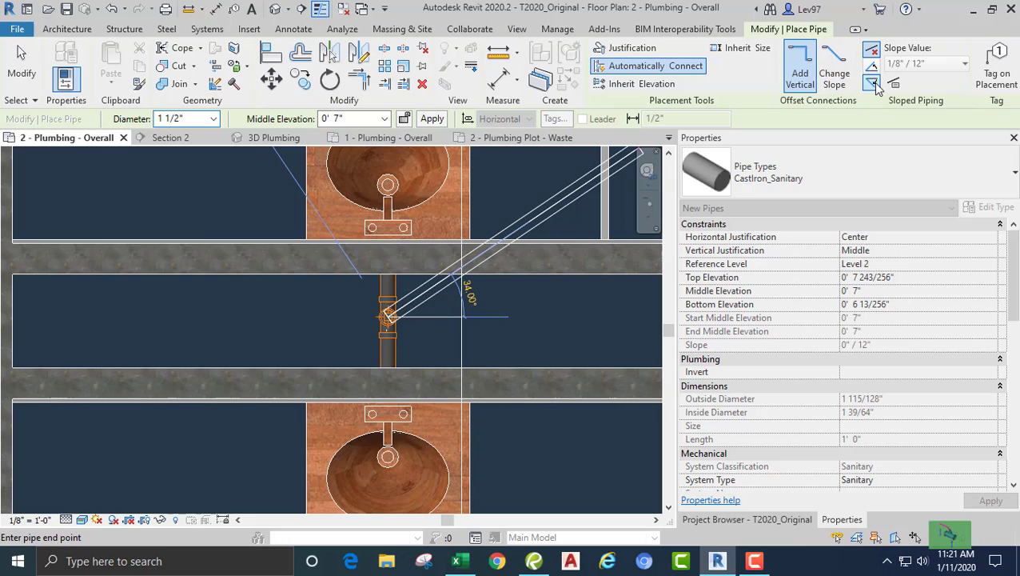
{"action": "left_click", "coordinate": [922, 64]}
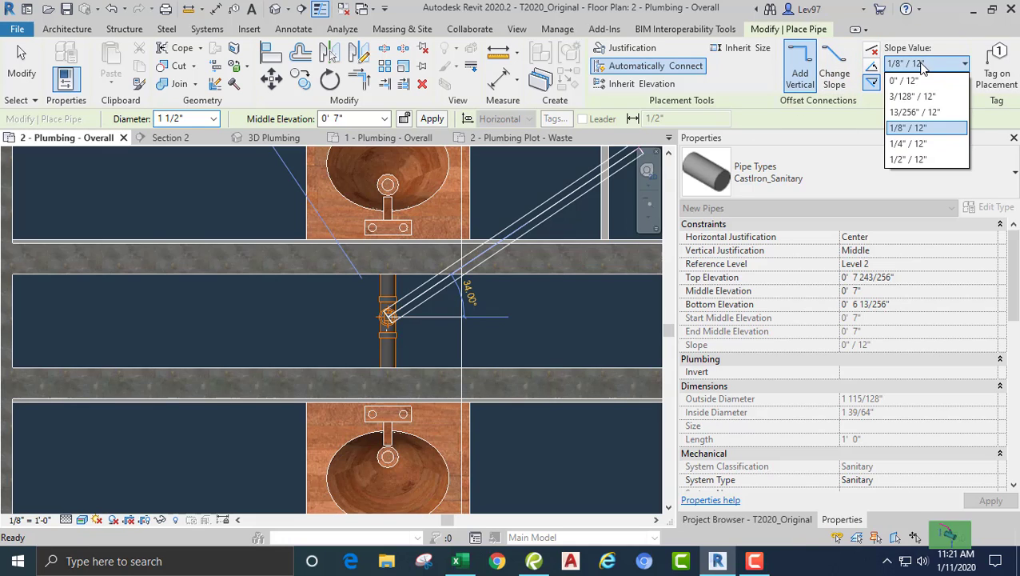
{"action": "left_click", "coordinate": [908, 144]}
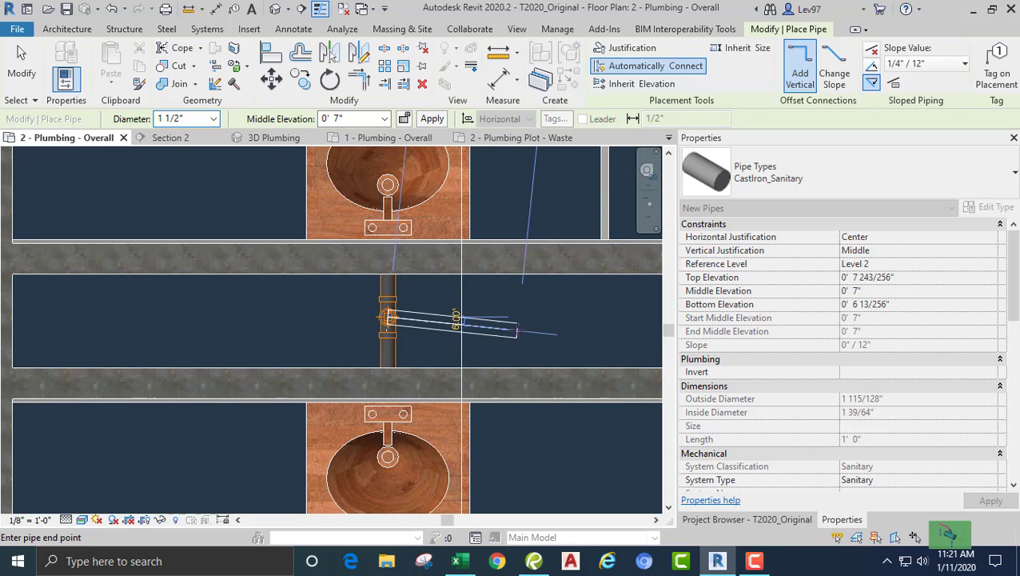
{"action": "middle_click_drag", "start_coordinate": [569, 316], "coordinate": [329, 303]}
{"action": "scroll", "coordinate": [579, 304], "scroll_direction": "down", "scroll_amount": 3}
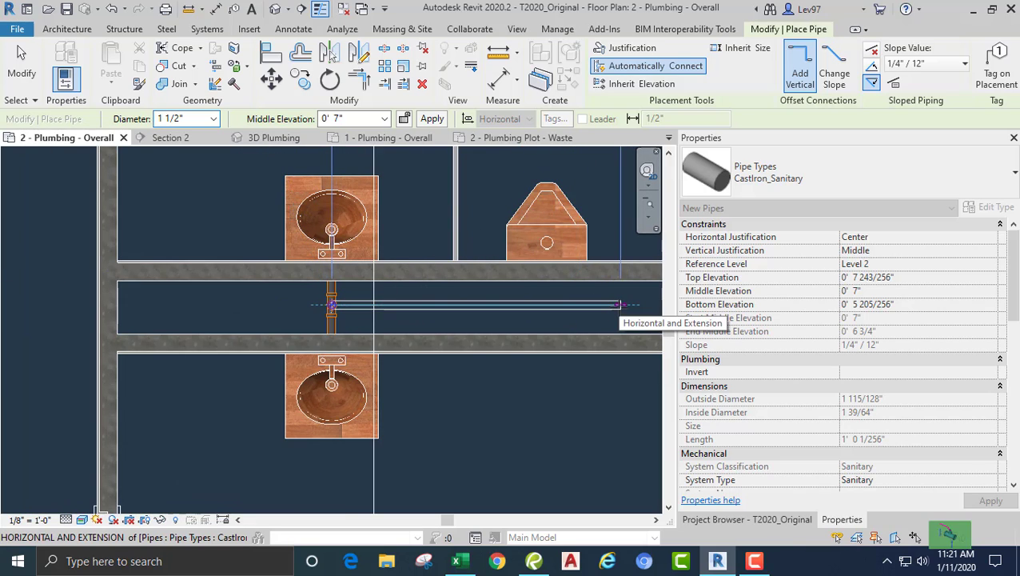
{"action": "left_click", "coordinate": [621, 304]}
{"action": "key", "text": "Escape"}
{"action": "key", "text": "Escape"}
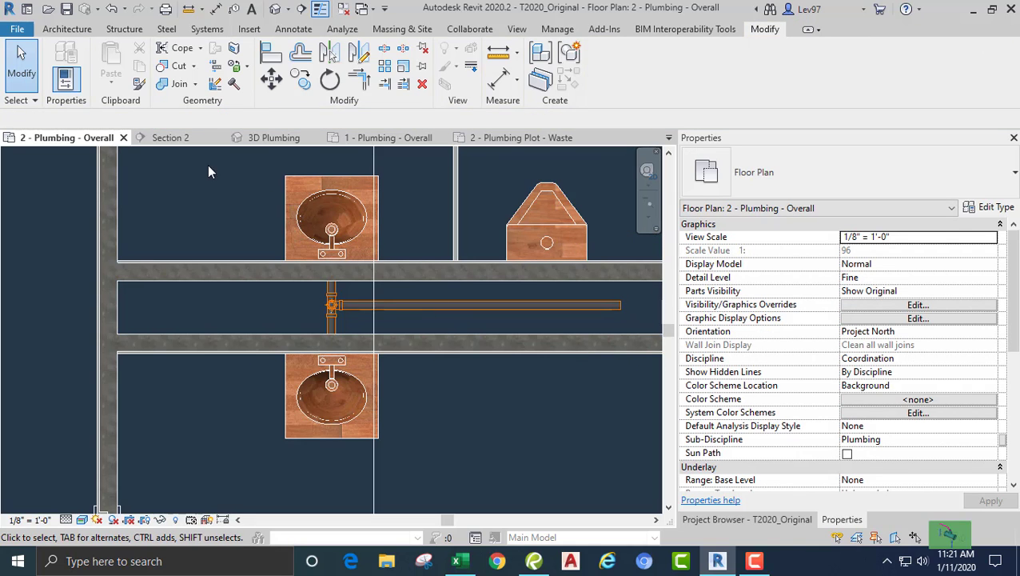
In the 3D Plumbing view, change the vertical drain, its bottom elbow and the sloped pipe to 2" diameter
{"action": "left_click", "coordinate": [270, 141]}
{"action": "middle_click_drag", "start_coordinate": [255, 271], "coordinate": [312, 364]}
{"action": "scroll", "coordinate": [287, 331], "scroll_direction": "up", "scroll_amount": 5}
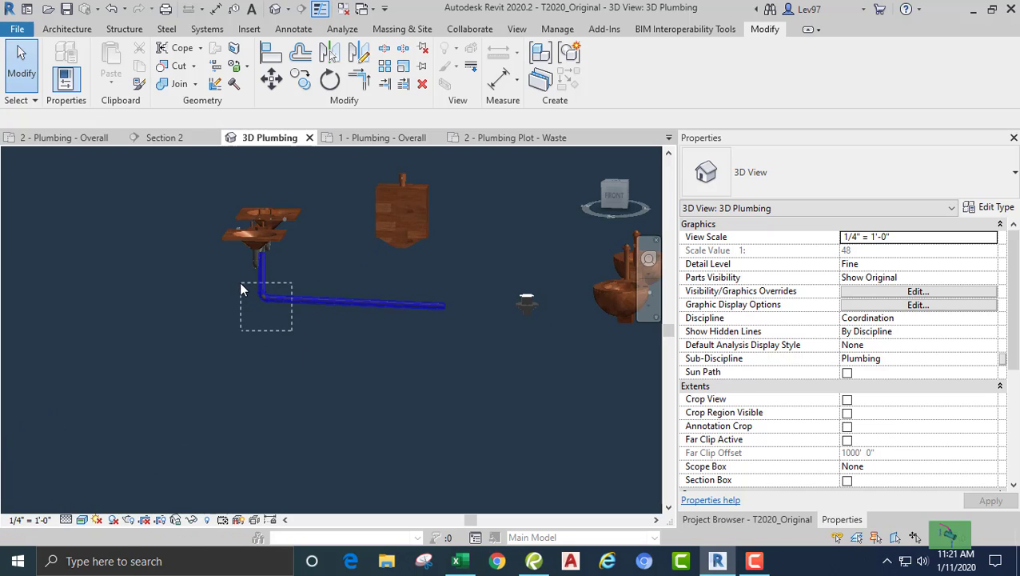
{"action": "left_click_drag", "start_coordinate": [241, 284], "coordinate": [242, 284]}
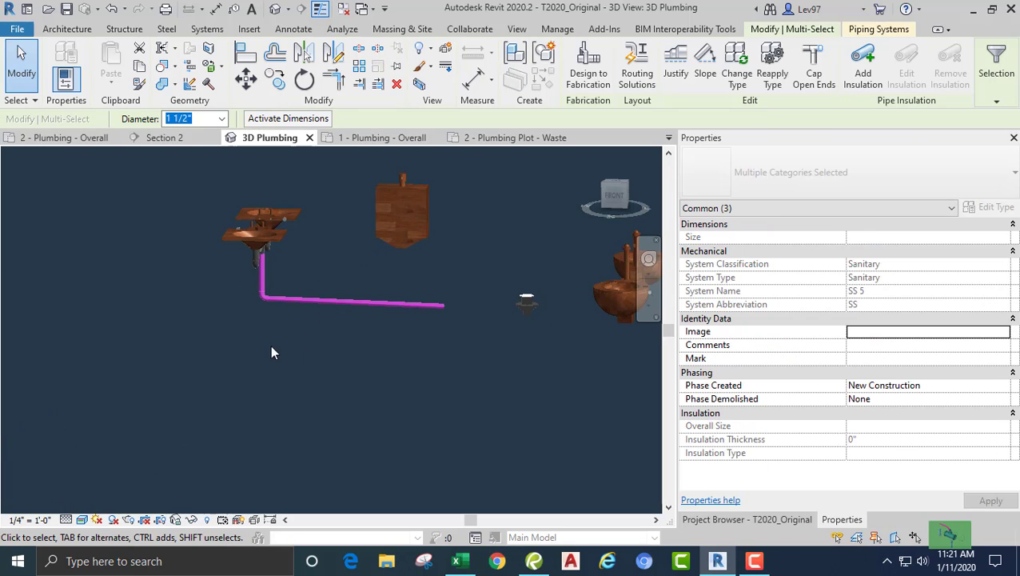
{"action": "left_click", "coordinate": [222, 122]}
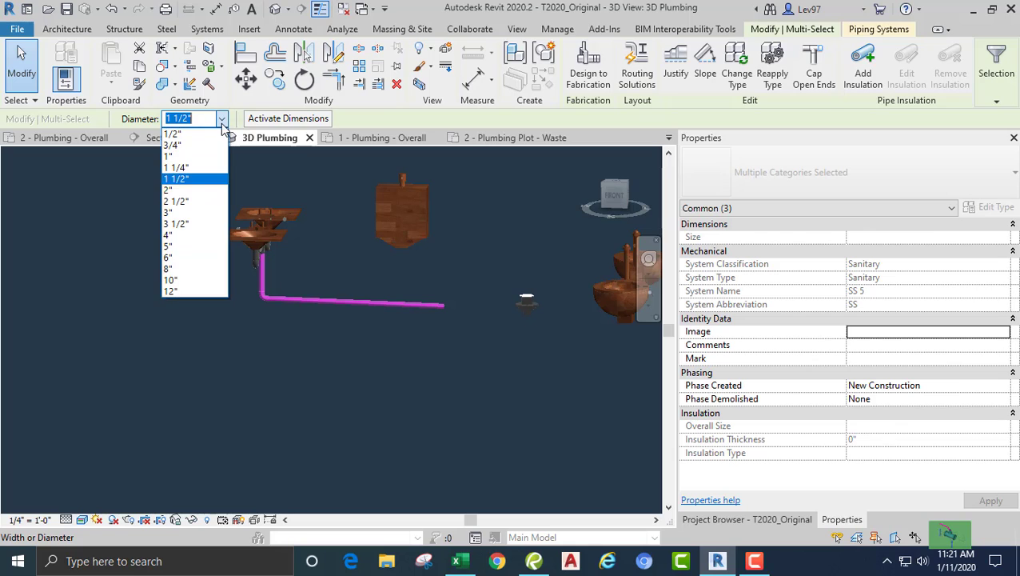
{"action": "left_click", "coordinate": [181, 202]}
{"action": "left_click", "coordinate": [171, 287]}
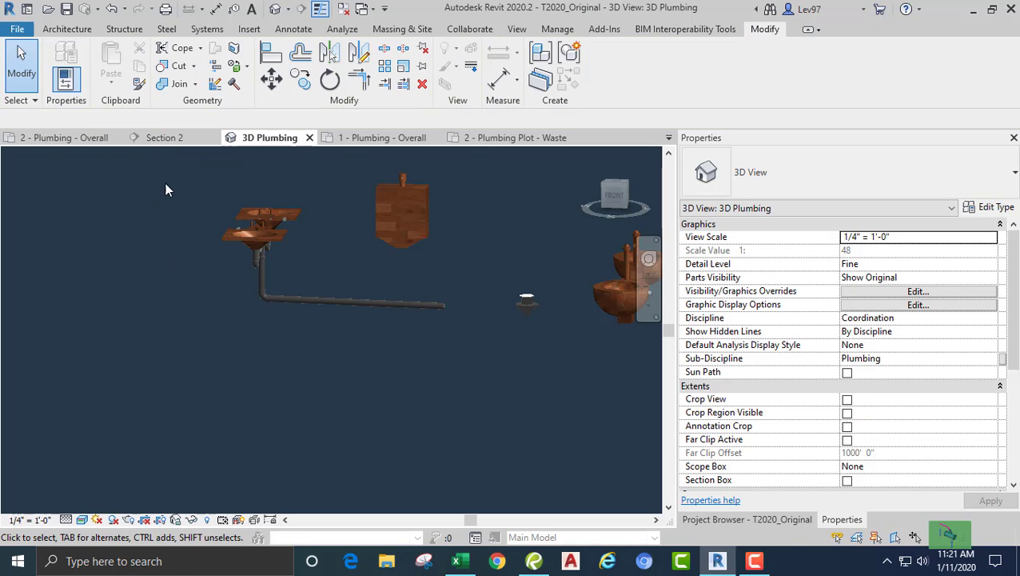
In the 2 - Plumbing - Overall plan, move the Section 2 line from the lavatories to the far edge of the urinal
{"action": "left_click", "coordinate": [87, 137]}
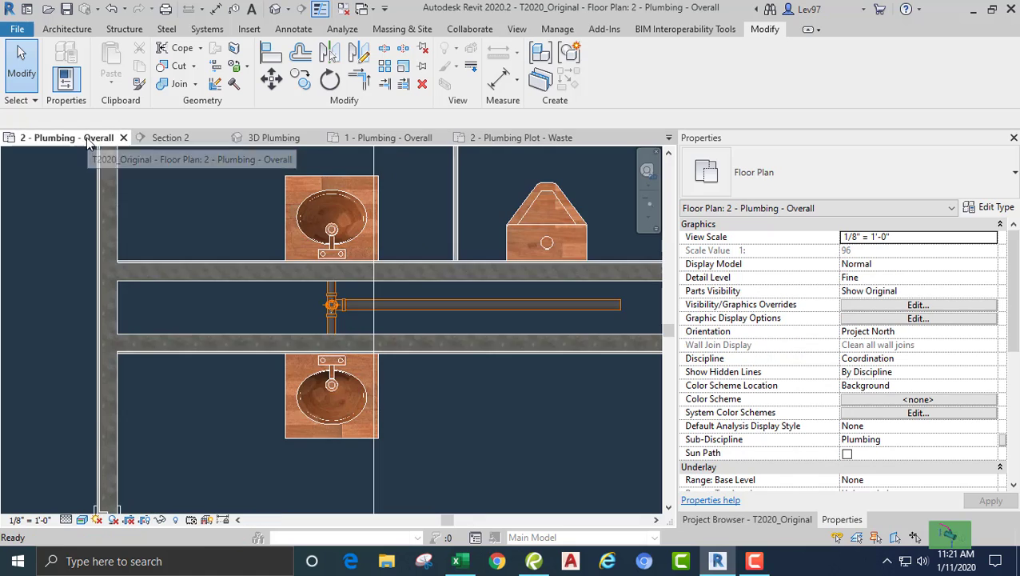
{"action": "scroll", "coordinate": [221, 218], "scroll_direction": "down", "scroll_amount": 3}
{"action": "middle_click_drag", "start_coordinate": [221, 219], "coordinate": [186, 295]}
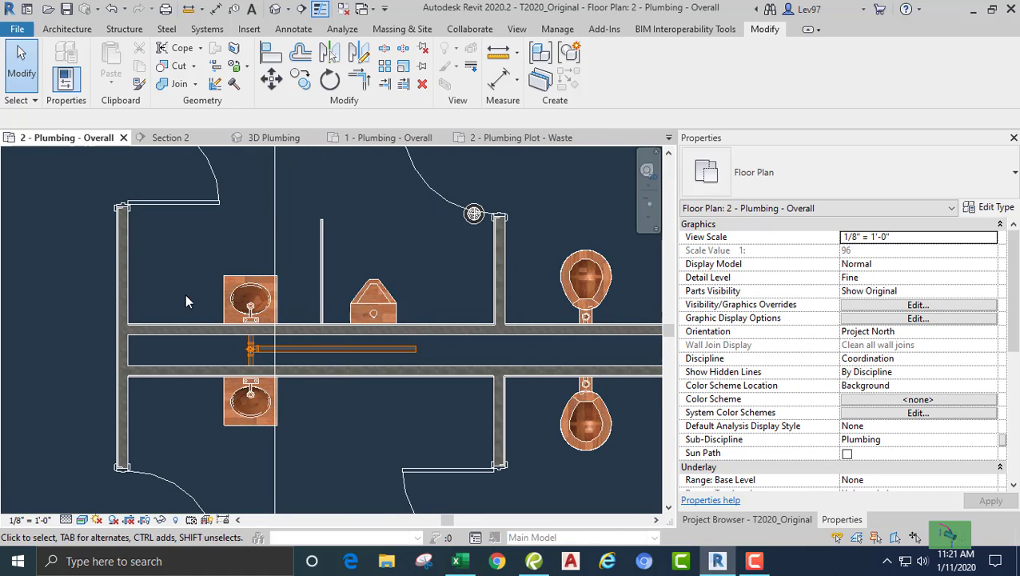
{"action": "left_click", "coordinate": [273, 231]}
{"action": "left_click_drag", "start_coordinate": [274, 236], "coordinate": [398, 240]}
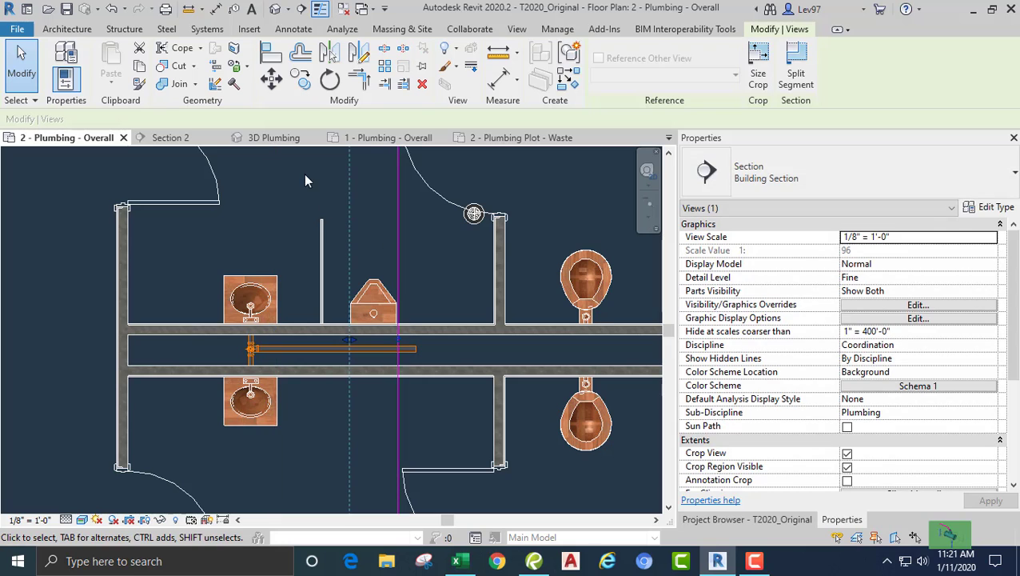
In Section 2, draw a 2" pipe with slope off straight down from the urinal's drain connector to about 1' 3" elevation
{"action": "left_click", "coordinate": [173, 138]}
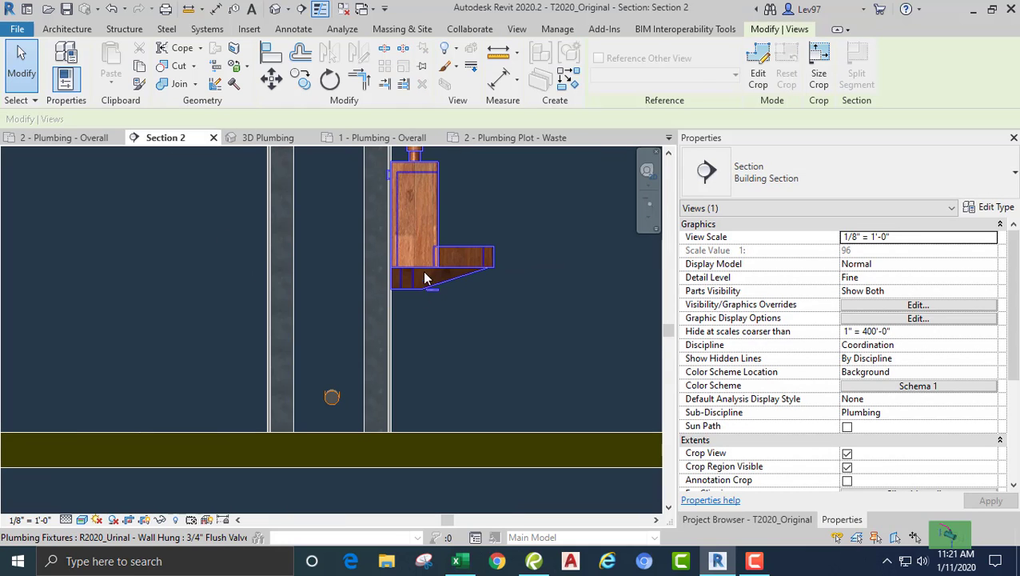
{"action": "left_click", "coordinate": [427, 272]}
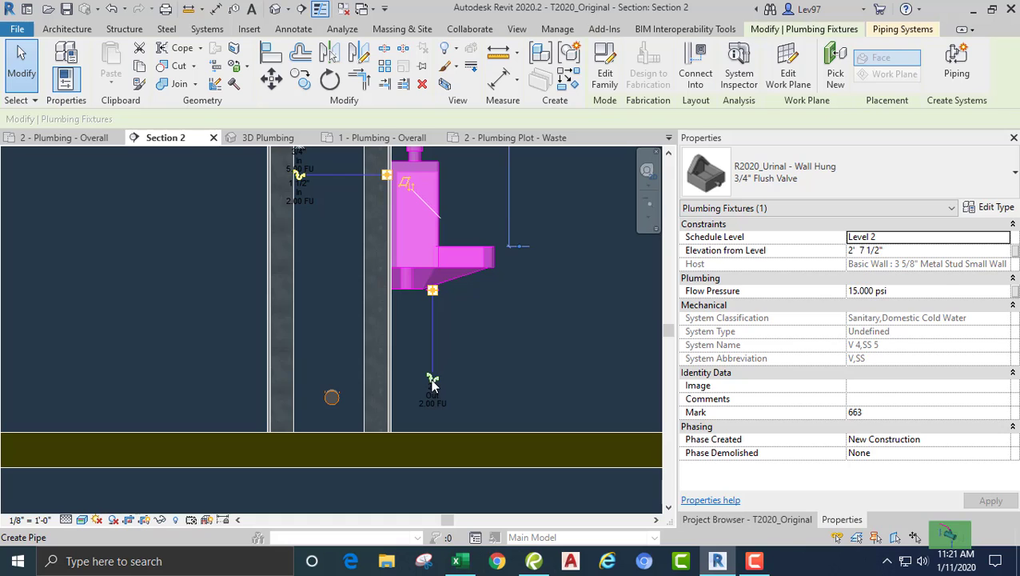
{"action": "left_click", "coordinate": [432, 381]}
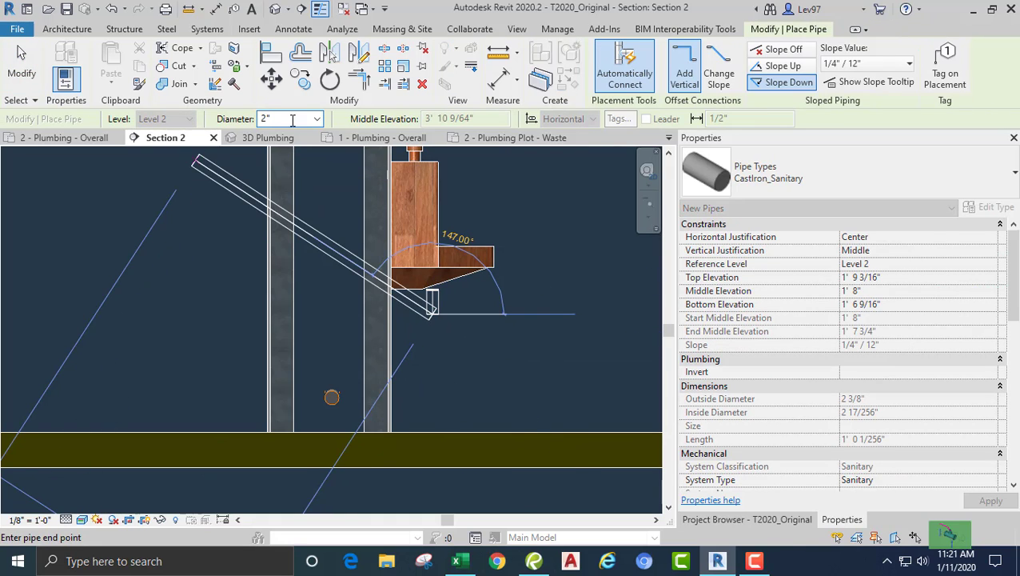
{"action": "left_click", "coordinate": [788, 51]}
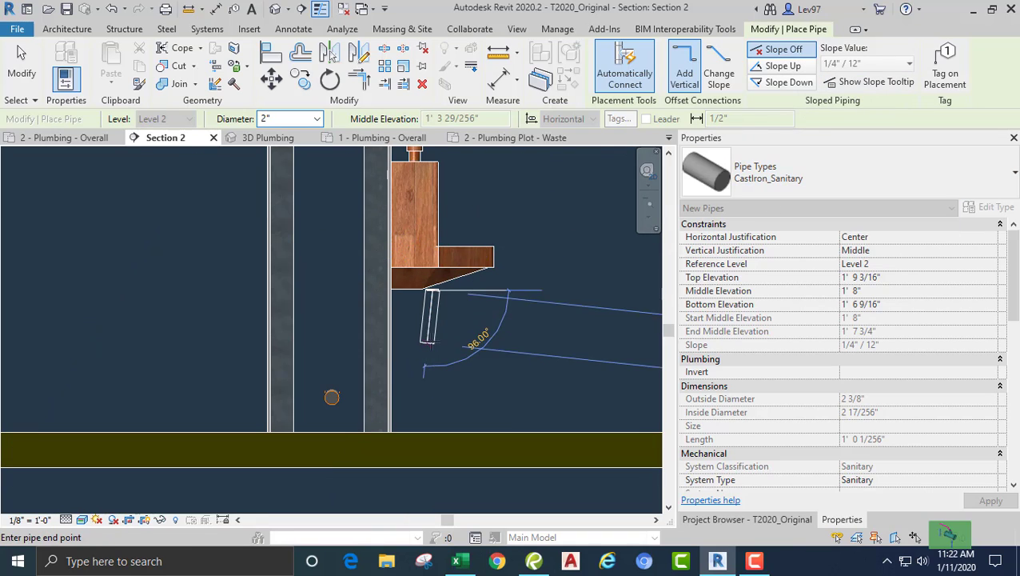
{"action": "left_click", "coordinate": [432, 342]}
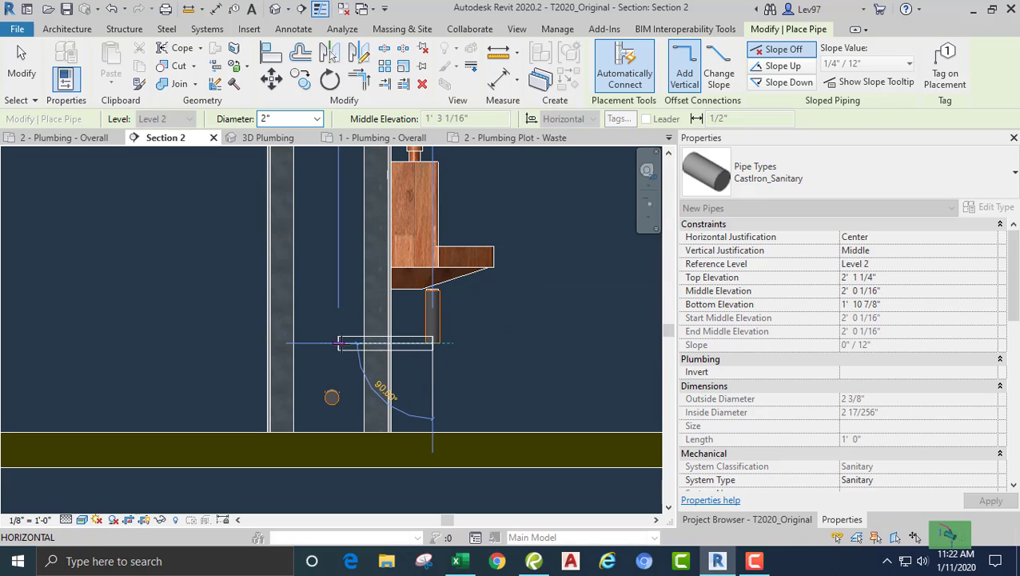
Continue the urinal's 2" drain horizontally through the wall, ending directly above the sloped drain in the chase
{"action": "scroll", "coordinate": [339, 342], "scroll_direction": "up", "scroll_amount": 3}
{"action": "middle_click_drag", "start_coordinate": [342, 342], "coordinate": [343, 265]}
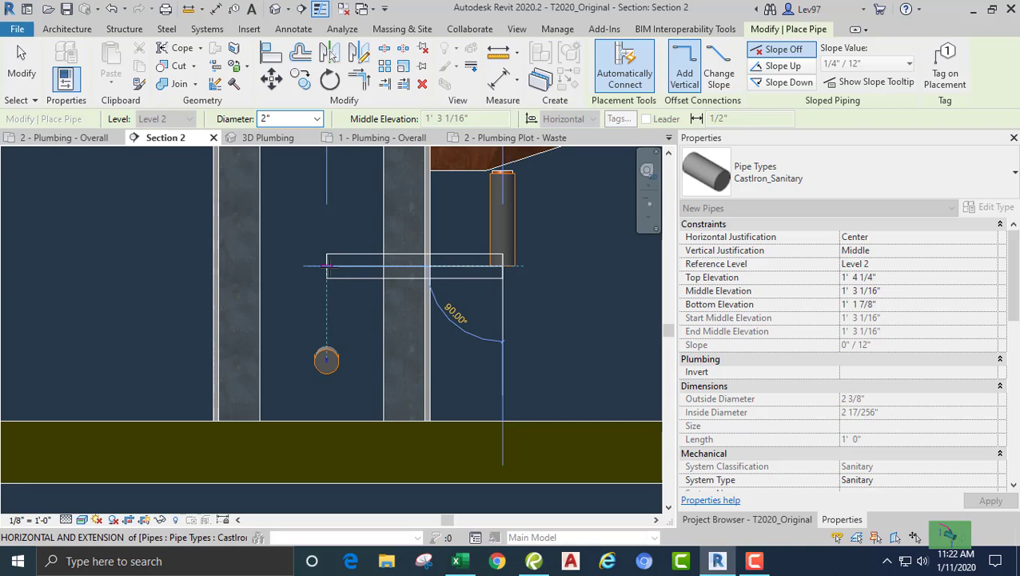
{"action": "left_click", "coordinate": [327, 265]}
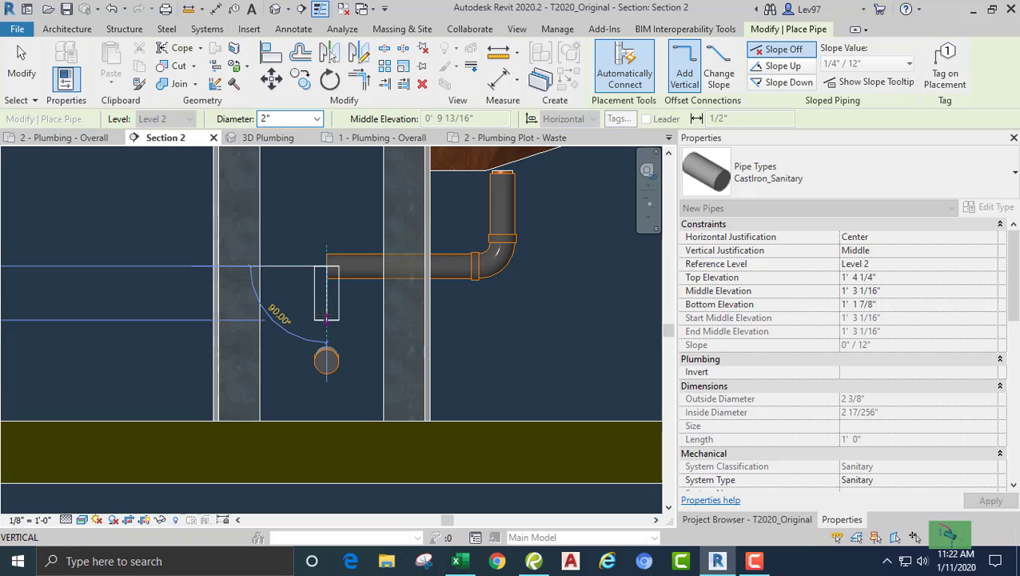
{"action": "key", "text": "Escape"}
{"action": "key", "text": "Escape"}
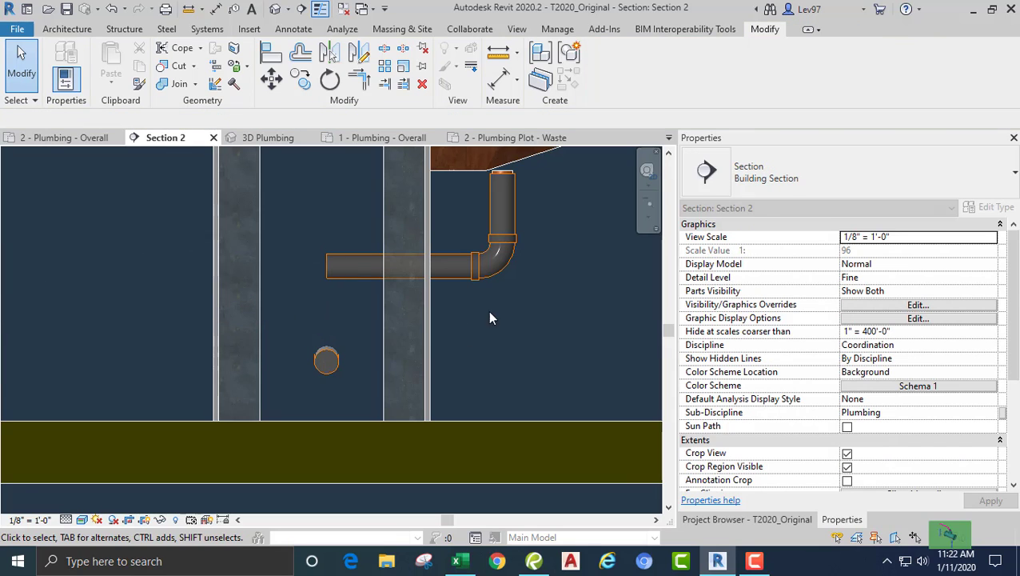
Change the elbow below the urinal to the R20_Trap P - PVC - Sch 40 - DWV Standard type
{"action": "left_click", "coordinate": [502, 276]}
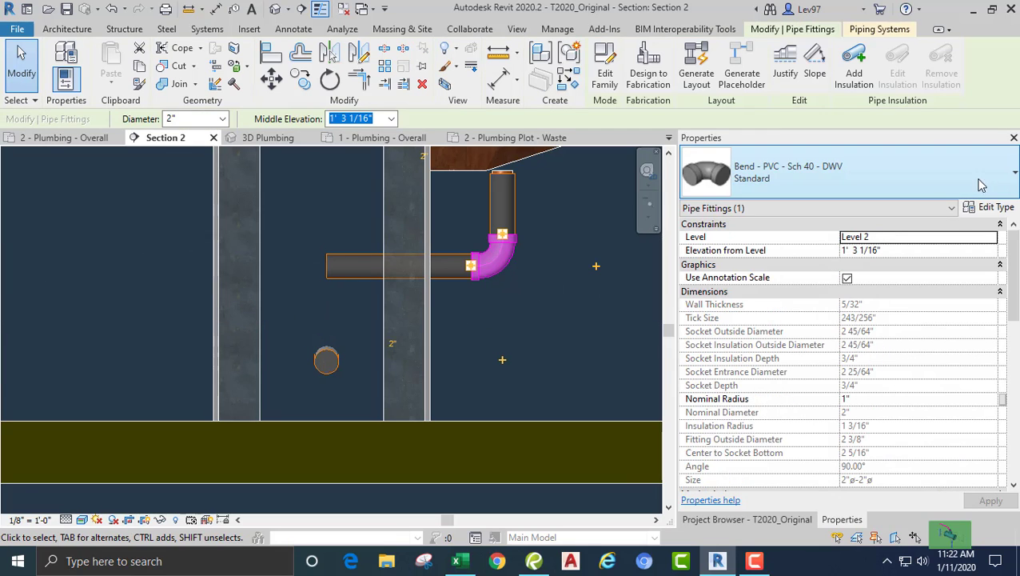
{"action": "left_click", "coordinate": [839, 172]}
{"action": "left_click", "coordinate": [760, 453]}
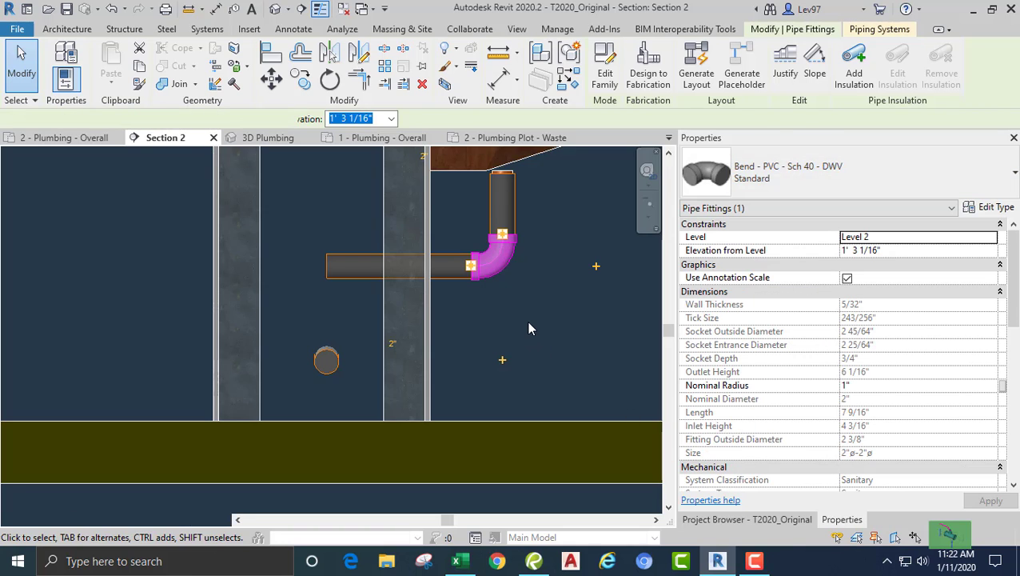
{"action": "left_click", "coordinate": [559, 334]}
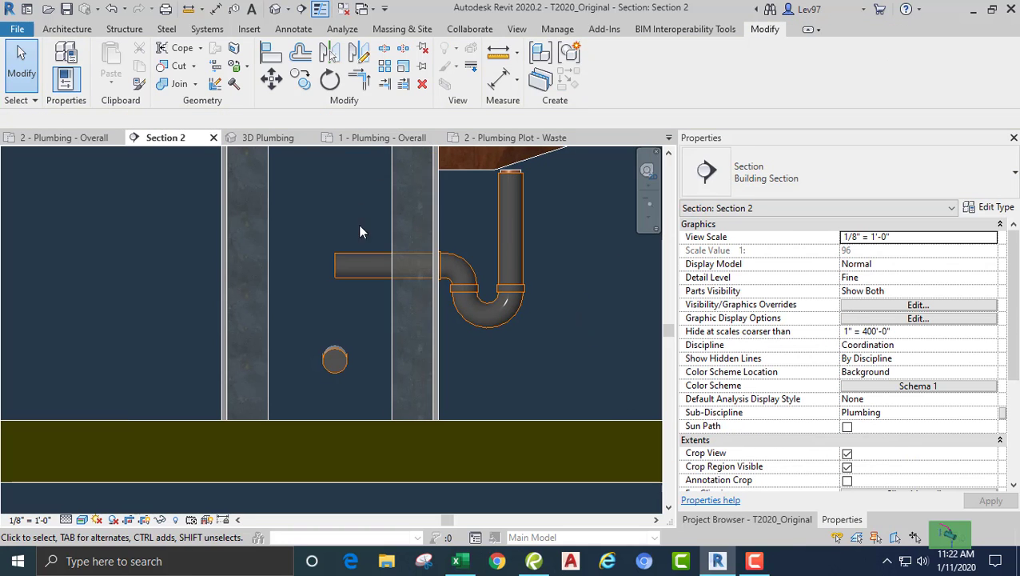
In the CastIron_Sanitary pipe type's routing preferences, set the junction to Wye Combination with 8th Bend - PVC - Sch 40 - DWV: Standard
{"action": "left_click", "coordinate": [359, 260]}
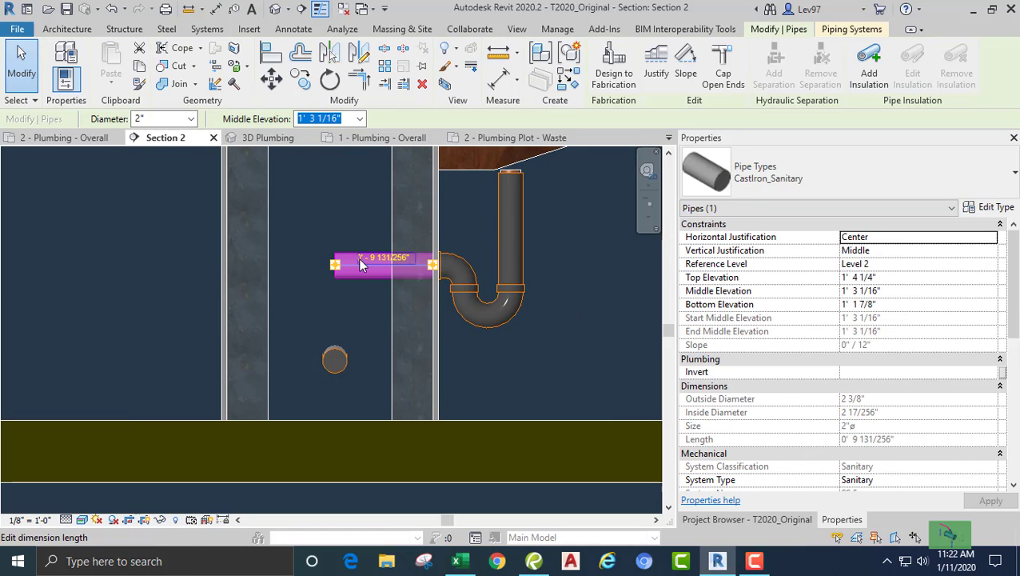
{"action": "left_click", "coordinate": [994, 208]}
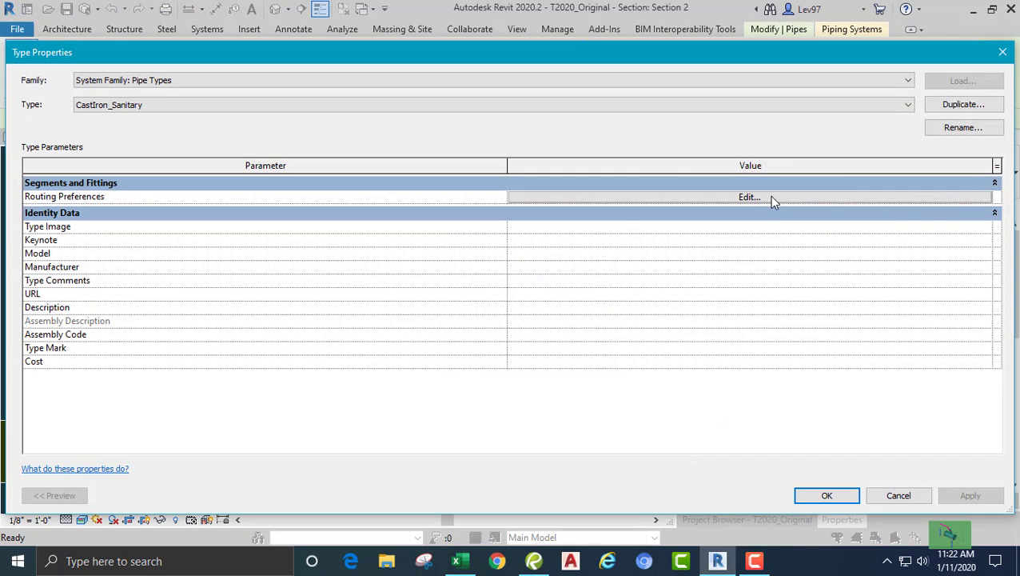
{"action": "left_click", "coordinate": [751, 198]}
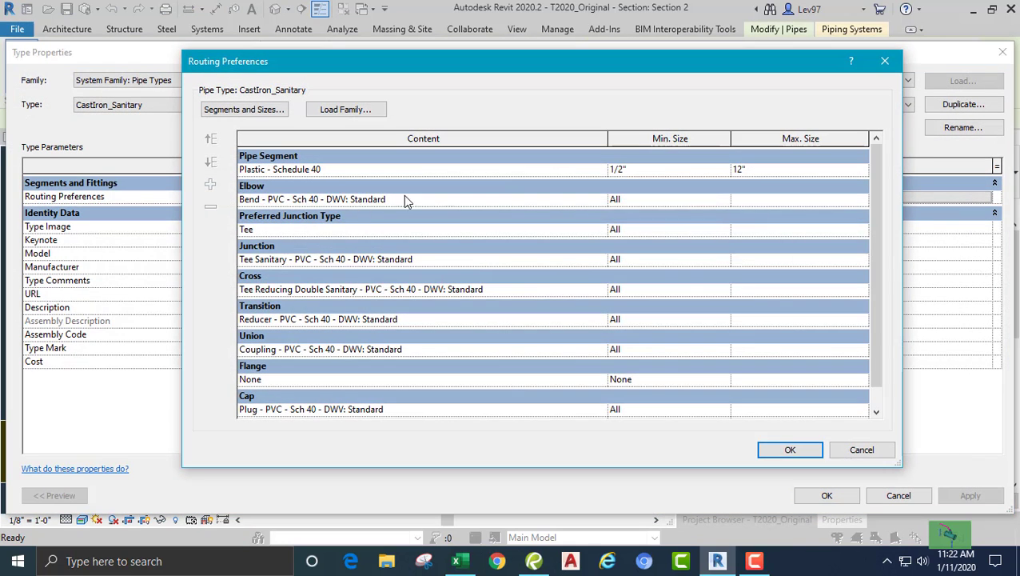
{"action": "left_click", "coordinate": [536, 259]}
{"action": "left_click", "coordinate": [600, 260]}
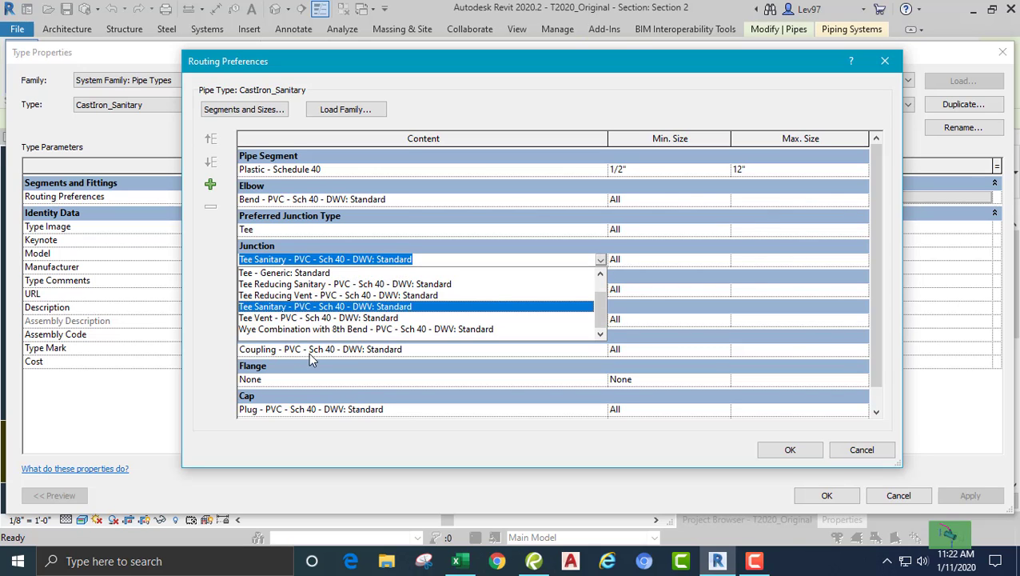
{"action": "left_click", "coordinate": [303, 329]}
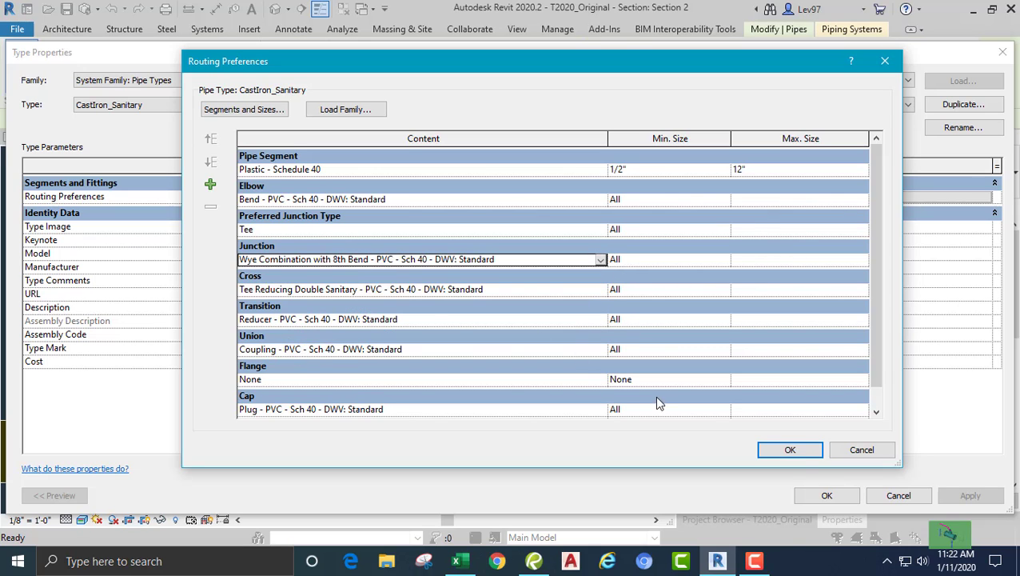
{"action": "left_click", "coordinate": [790, 450]}
{"action": "left_click", "coordinate": [826, 496]}
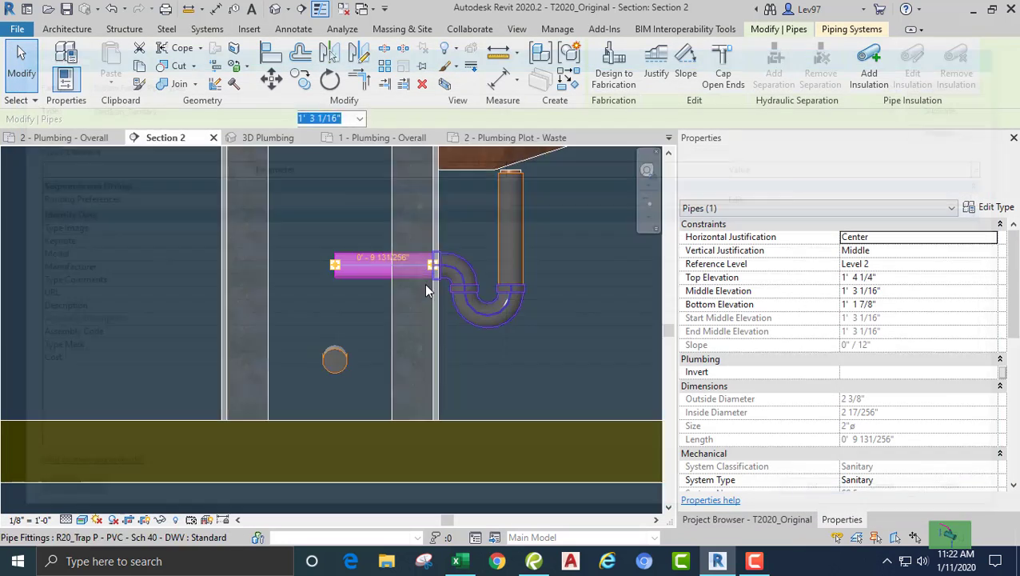
{"action": "left_click", "coordinate": [331, 298]}
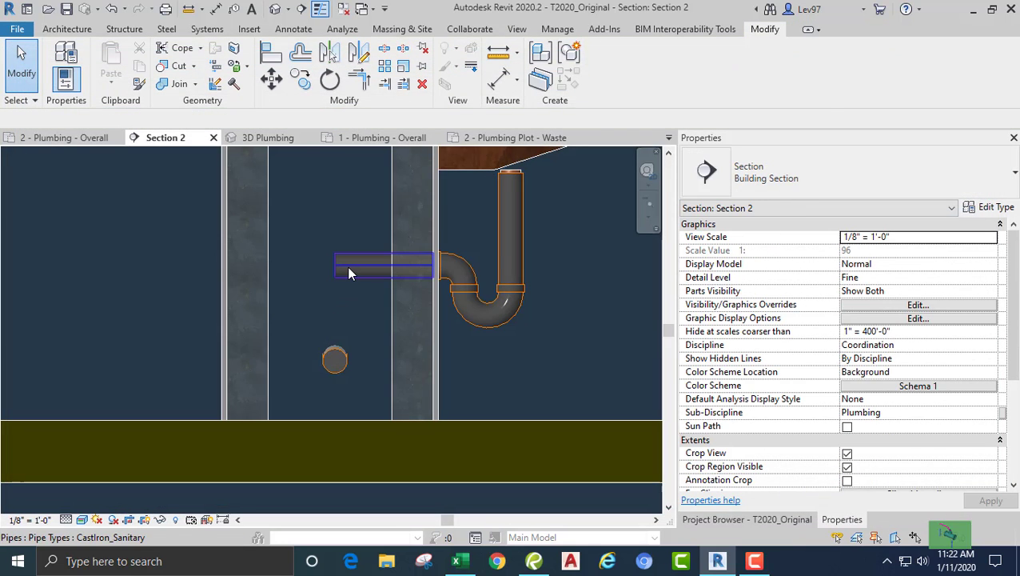
Draw a 2" pipe from the urinal branch's open end straight down into the sloped drain, and check the connection in the 3D Plumbing view
{"action": "left_click", "coordinate": [348, 268]}
{"action": "right_click", "coordinate": [334, 266]}
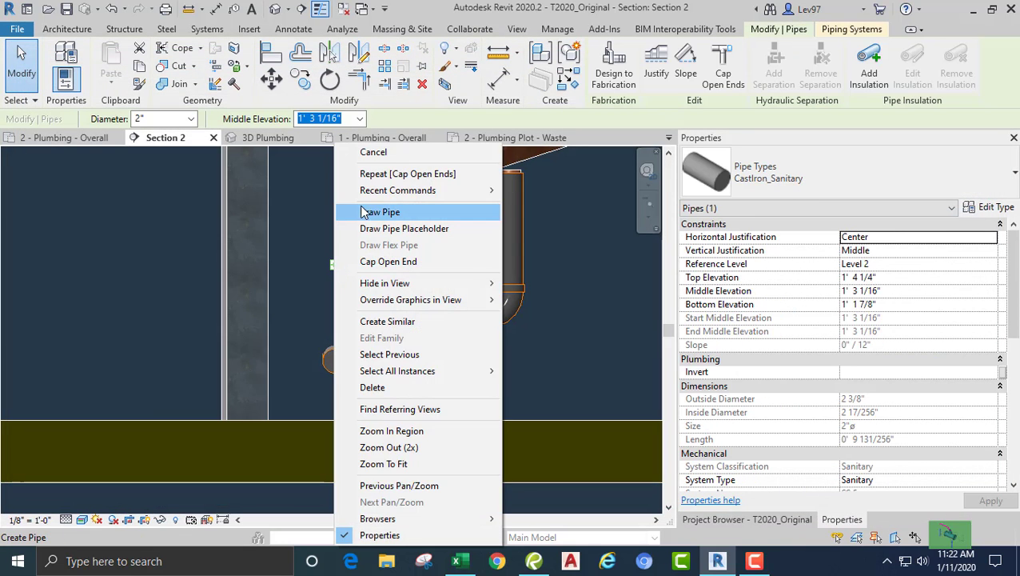
{"action": "left_click", "coordinate": [373, 213]}
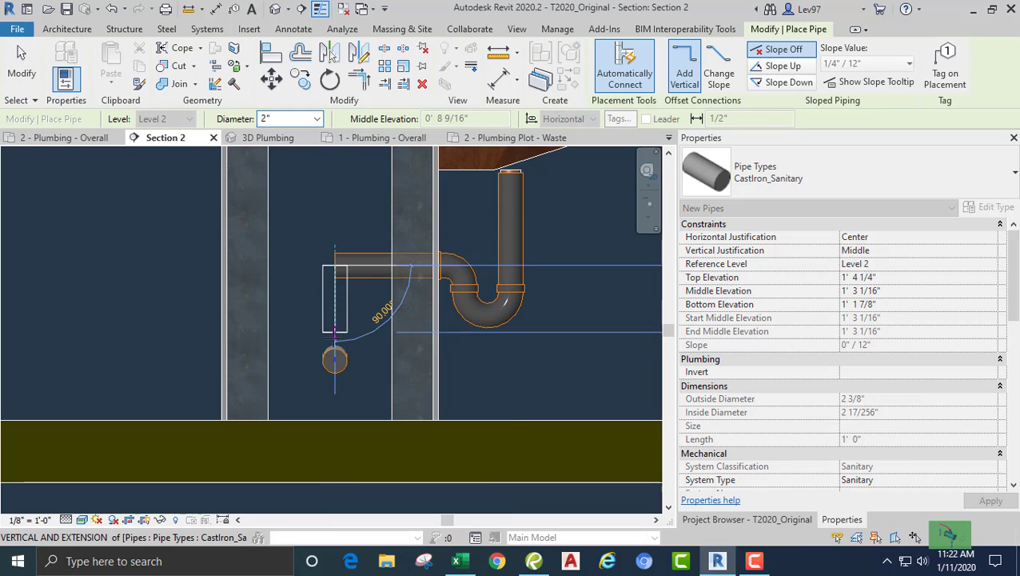
{"action": "left_click", "coordinate": [334, 360]}
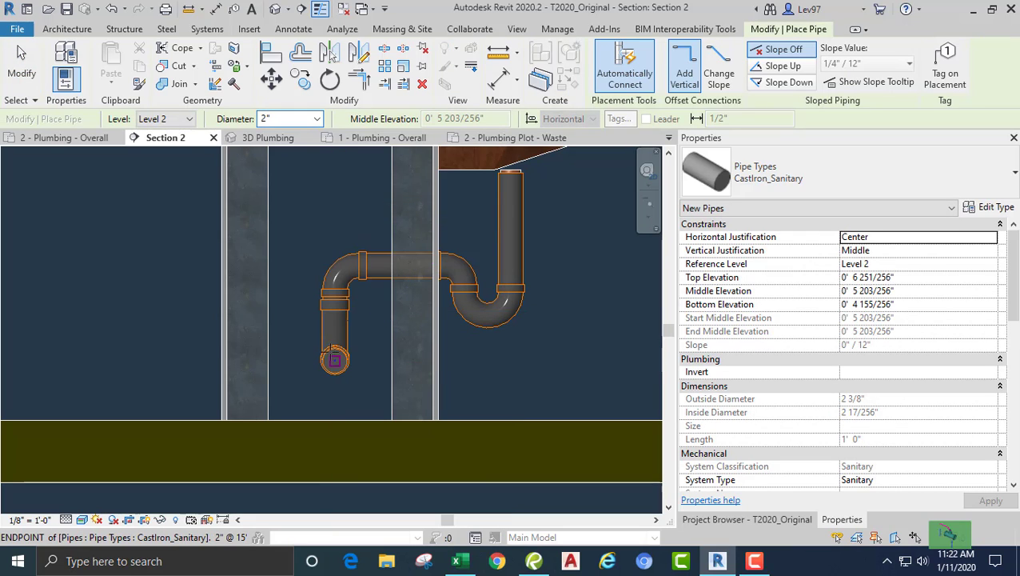
{"action": "key", "text": "Escape"}
{"action": "key", "text": "Escape"}
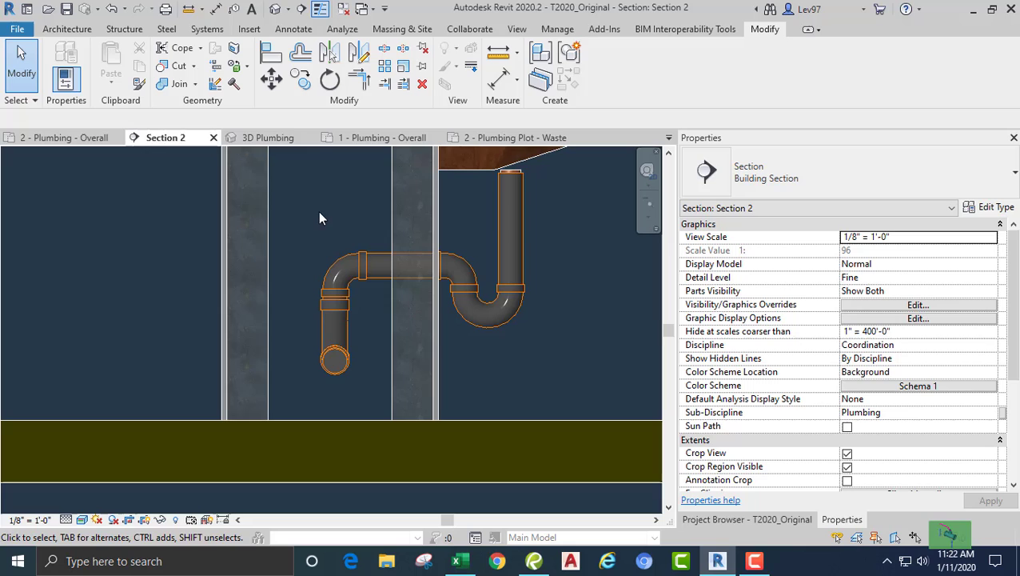
{"action": "left_click", "coordinate": [267, 138]}
{"action": "scroll", "coordinate": [331, 289], "scroll_direction": "up", "scroll_amount": 6}
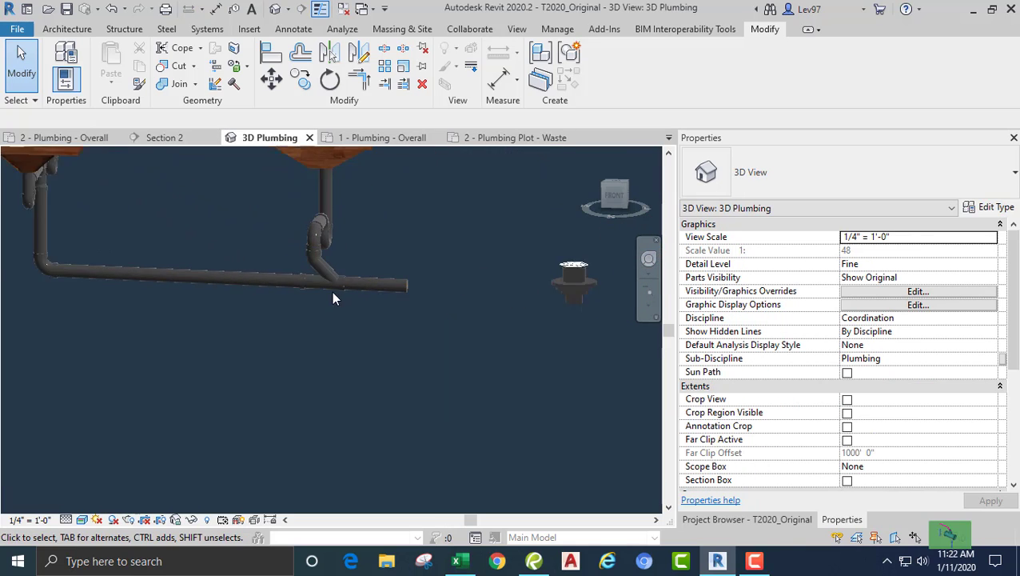
{"action": "scroll", "coordinate": [301, 301], "scroll_direction": "down", "scroll_amount": 4}
{"action": "middle_click_drag", "start_coordinate": [337, 319], "coordinate": [396, 323]}
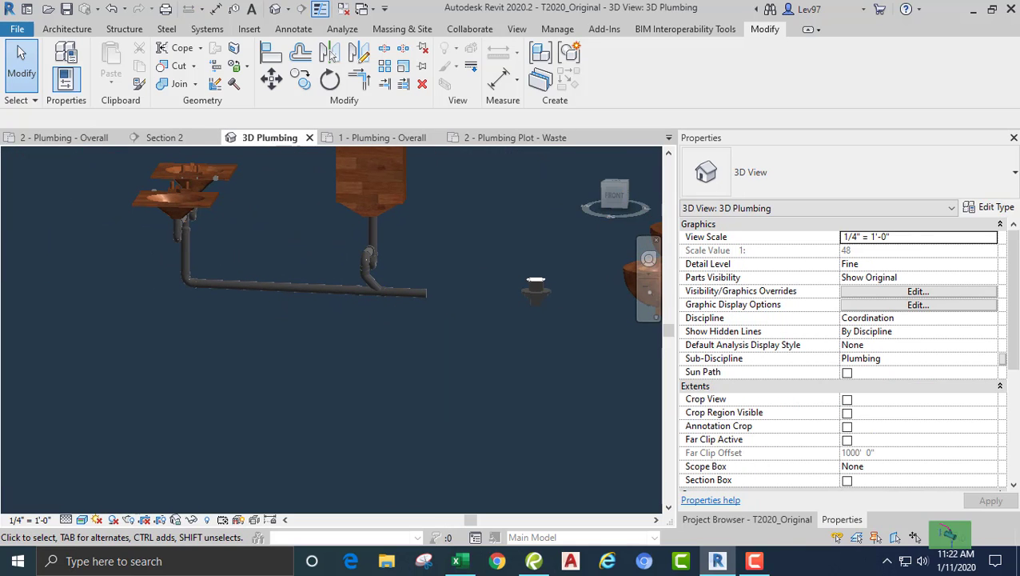
In the 2 - Plumbing - Overall plan, rotate the Section 2 line 90° about a point on the line
{"action": "left_click", "coordinate": [84, 138]}
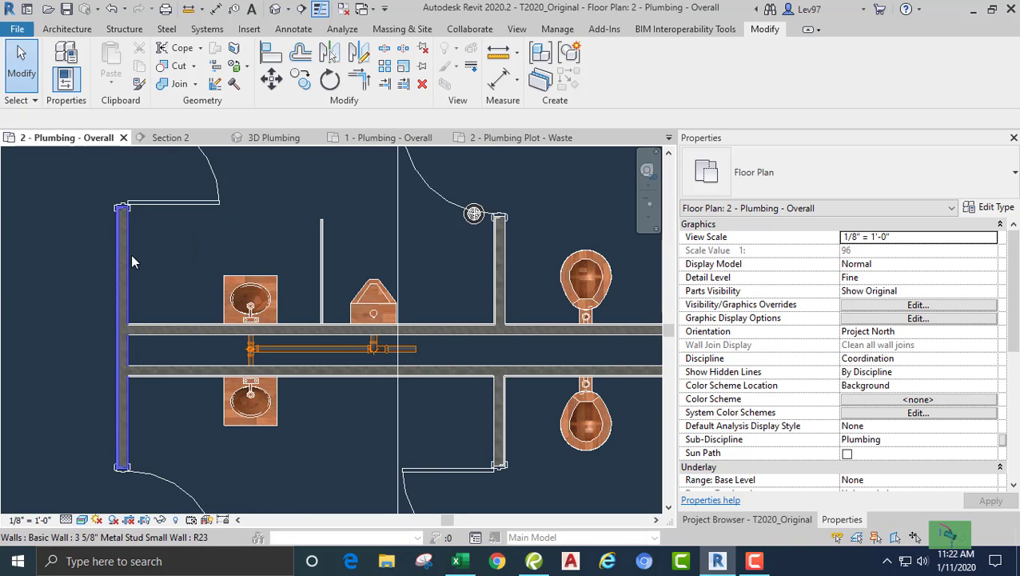
{"action": "left_click", "coordinate": [398, 235]}
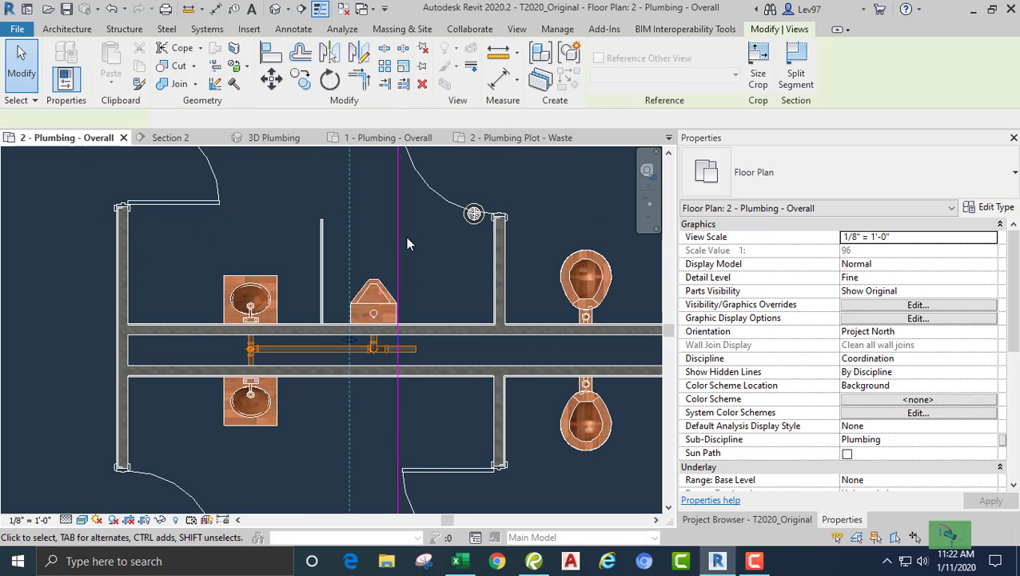
{"action": "left_click", "coordinate": [331, 83]}
{"action": "left_click", "coordinate": [405, 120]}
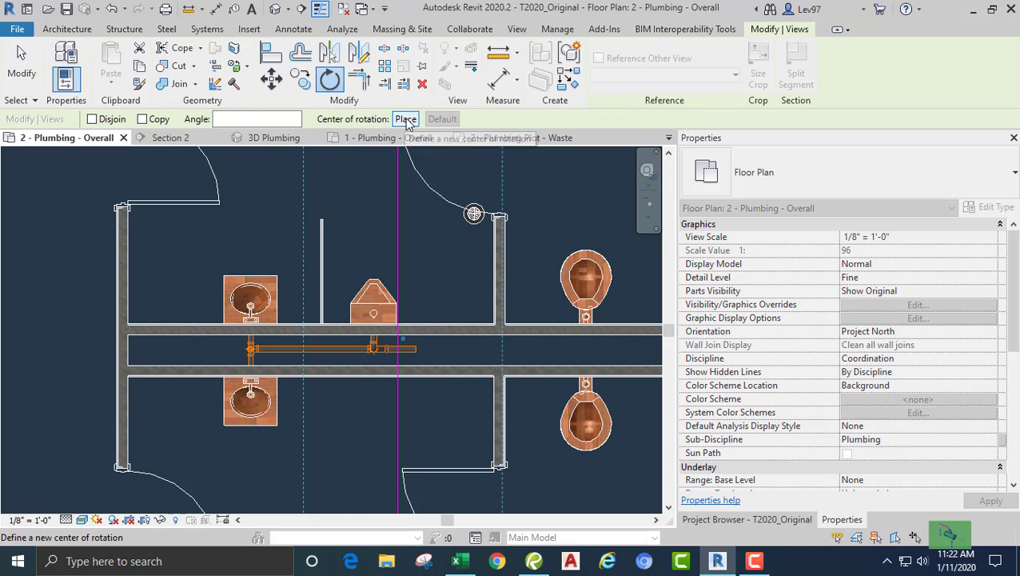
{"action": "left_click", "coordinate": [401, 255]}
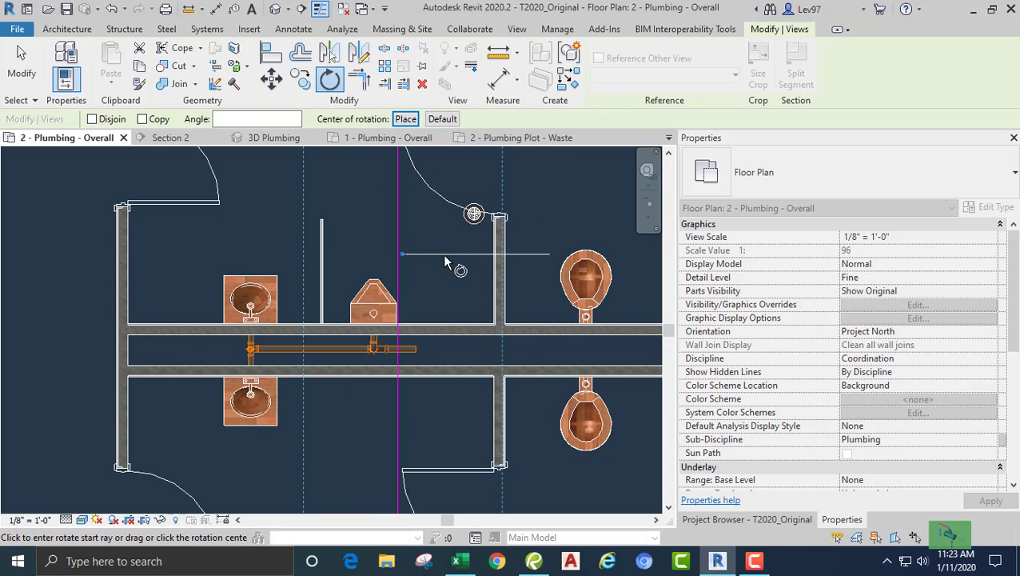
{"action": "left_click", "coordinate": [442, 253]}
{"action": "type", "text": "90"}
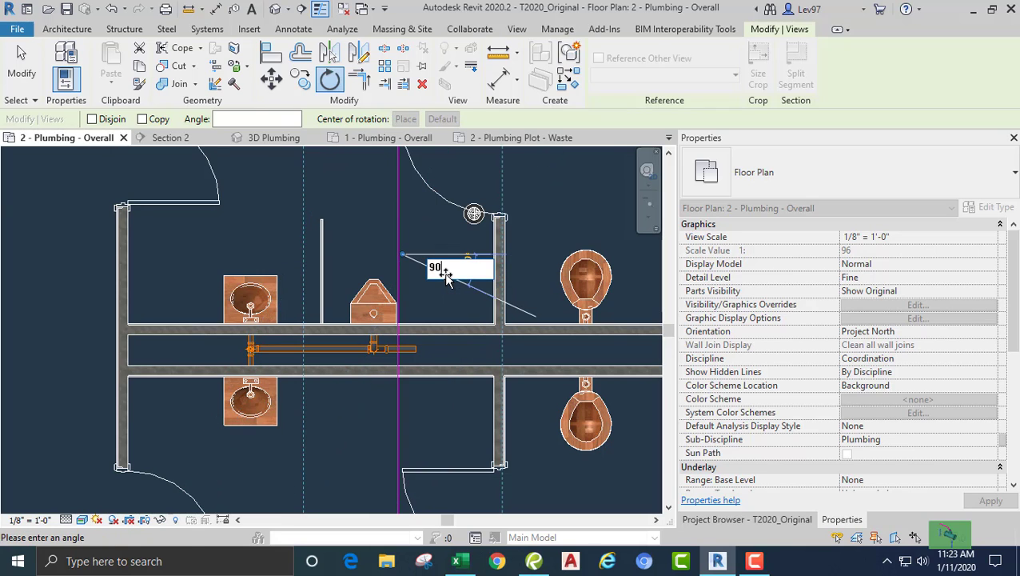
{"action": "key", "text": "Return"}
Move the Section 2 line into the chase and shorten its view depth to the chase wall behind the drain
{"action": "left_click_drag", "start_coordinate": [417, 250], "coordinate": [400, 359]}
{"action": "scroll", "coordinate": [308, 321], "scroll_direction": "up", "scroll_amount": 2}
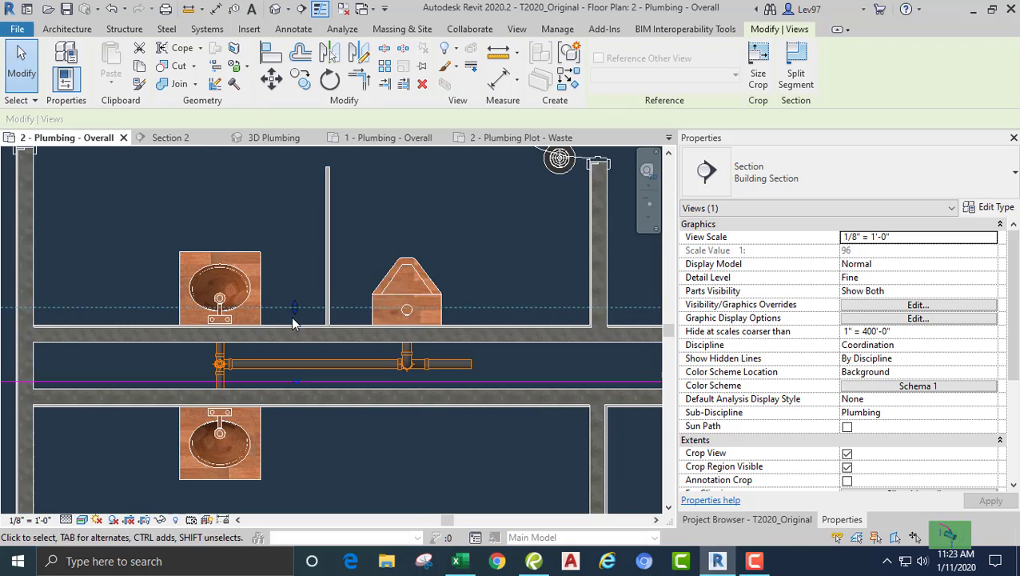
{"action": "left_click_drag", "start_coordinate": [293, 319], "coordinate": [296, 349]}
{"action": "left_click", "coordinate": [289, 257]}
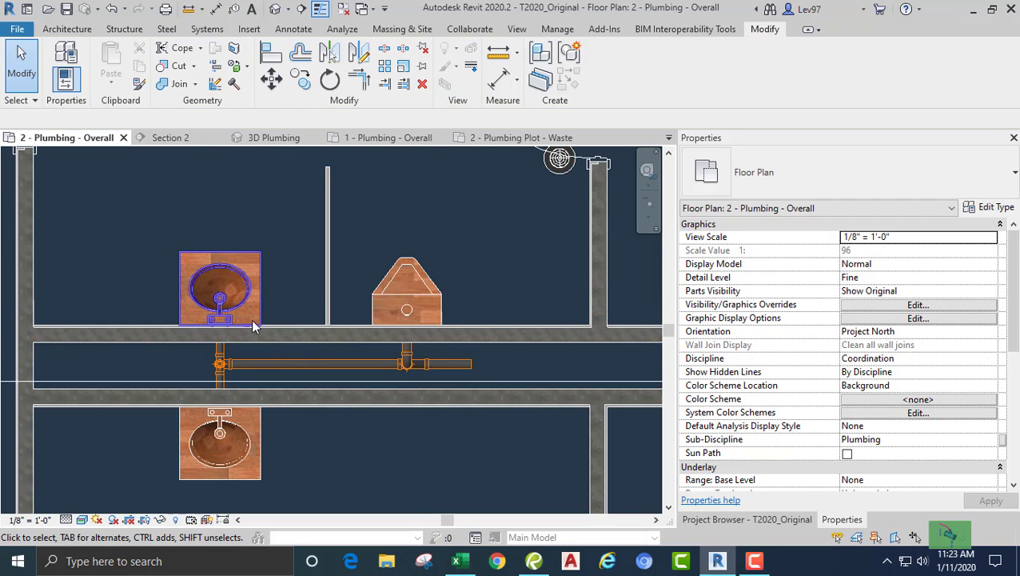
In Section 2, convert the elbow at the foot of the lavatory riser into a wye fitting
{"action": "left_click", "coordinate": [165, 137]}
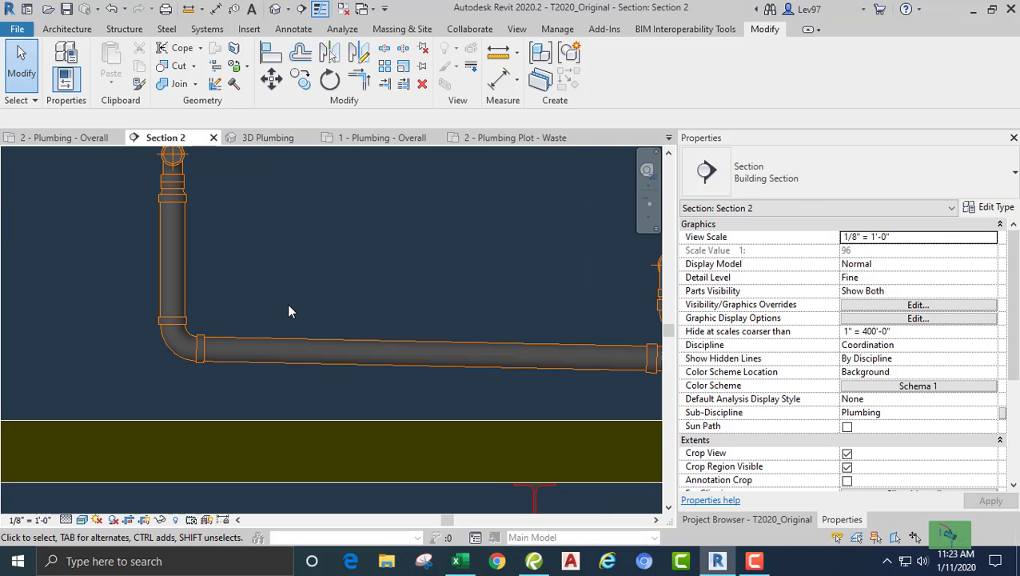
{"action": "middle_click_drag", "start_coordinate": [289, 311], "coordinate": [367, 297]}
{"action": "scroll", "coordinate": [344, 312], "scroll_direction": "down", "scroll_amount": 4}
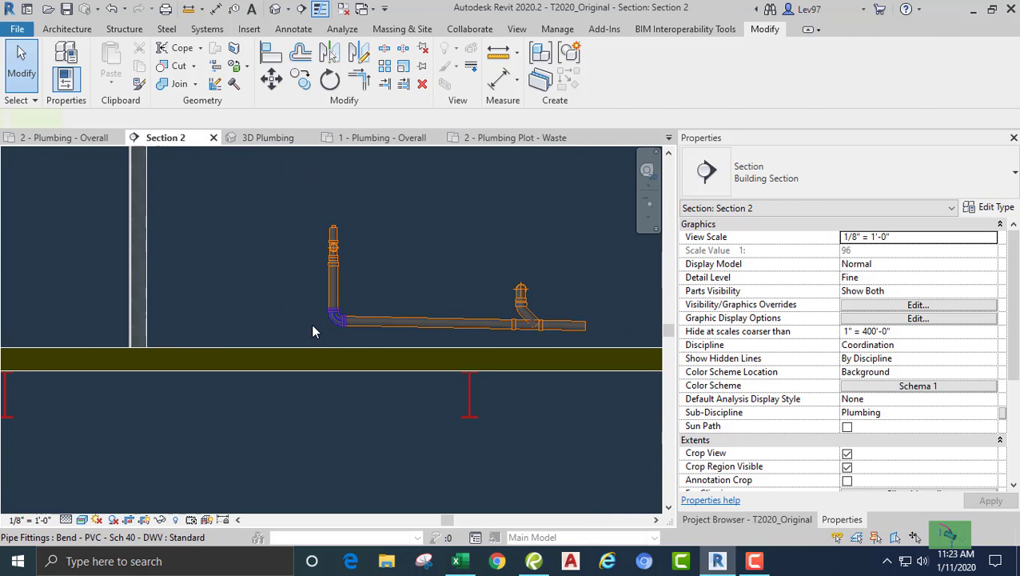
{"action": "left_click", "coordinate": [313, 328]}
{"action": "scroll", "coordinate": [314, 326], "scroll_direction": "up", "scroll_amount": 3}
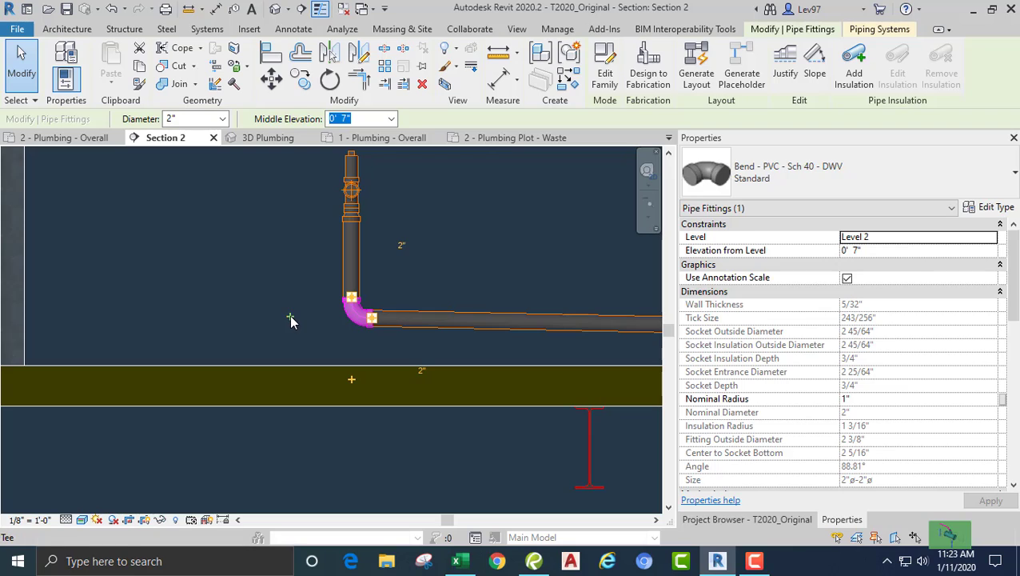
{"action": "left_click", "coordinate": [291, 314]}
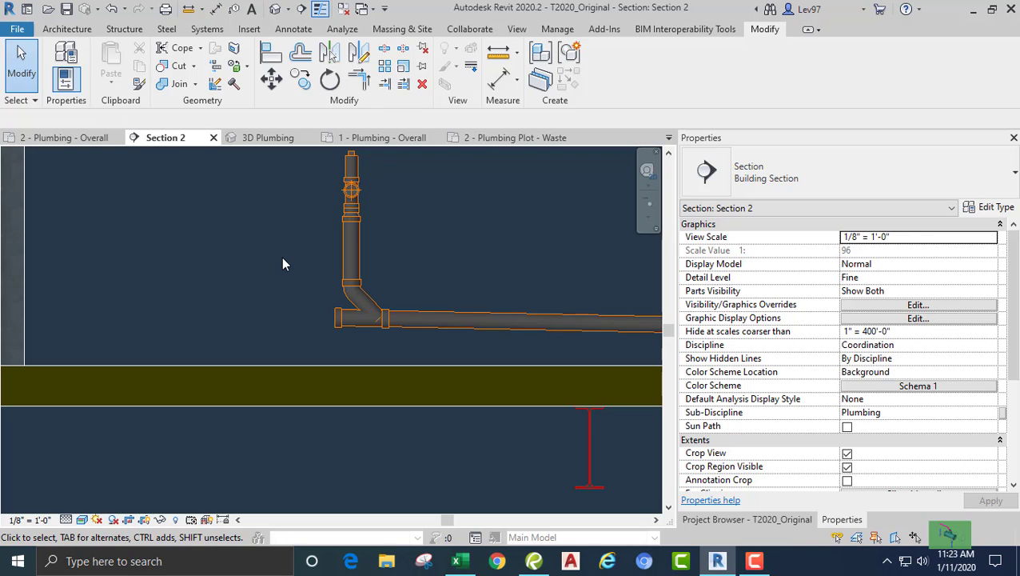
Draw a 2" pipe about 1' 1" long from the wye's open end, away from the main drain, with slope up at 1/4" / 12"
{"action": "left_click", "coordinate": [347, 318]}
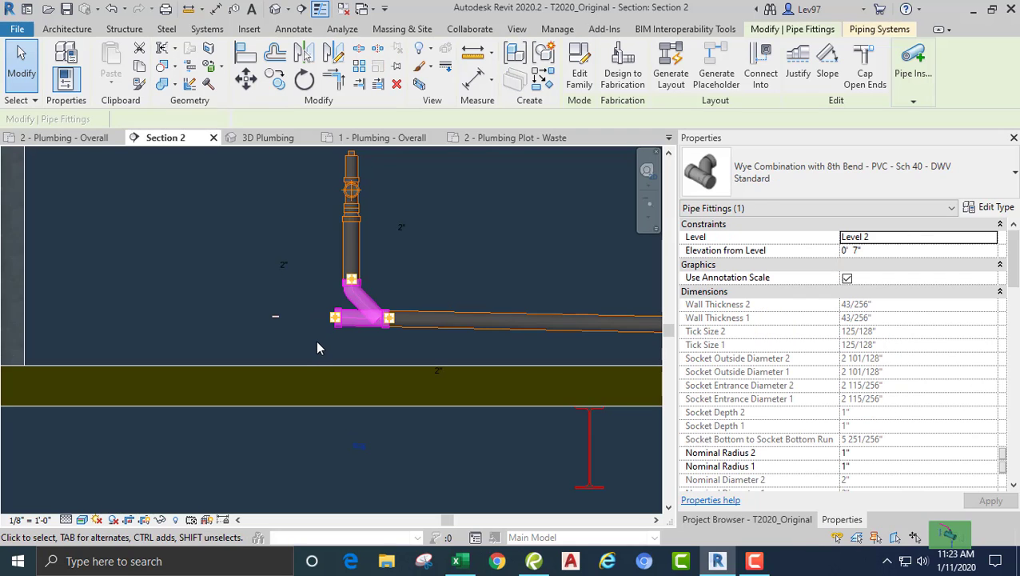
{"action": "right_click", "coordinate": [336, 320]}
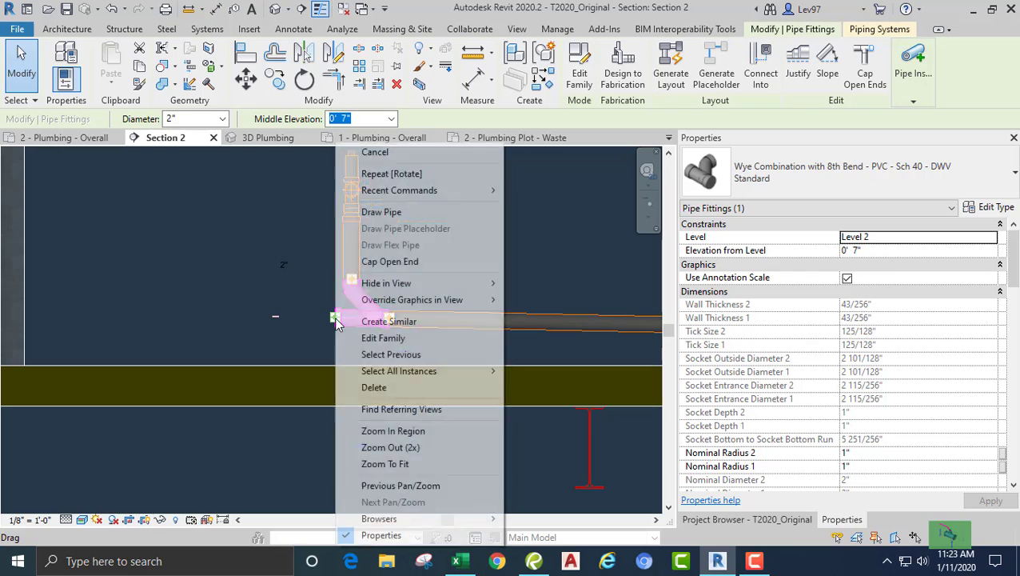
{"action": "left_click", "coordinate": [387, 212]}
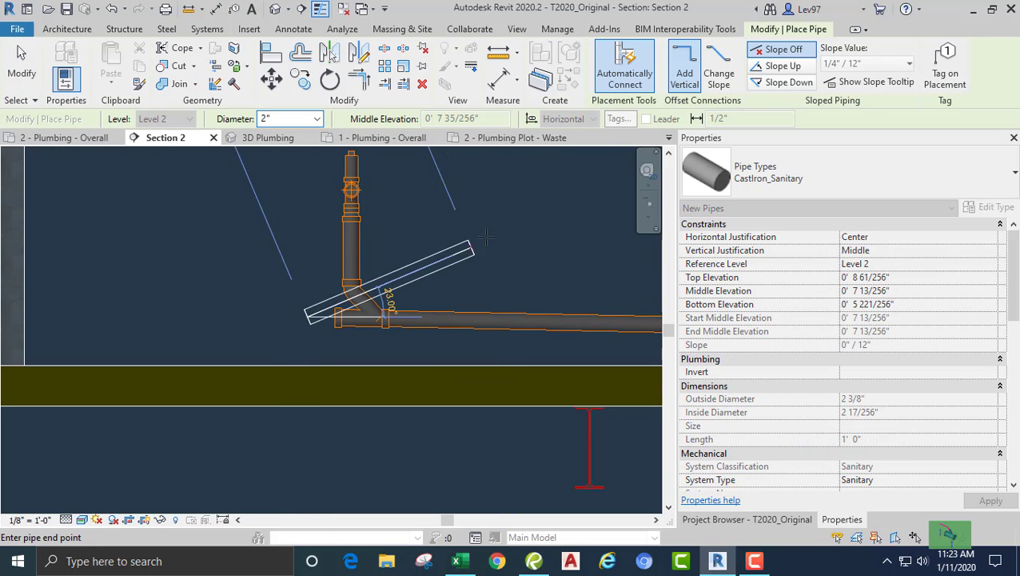
{"action": "left_click", "coordinate": [792, 67]}
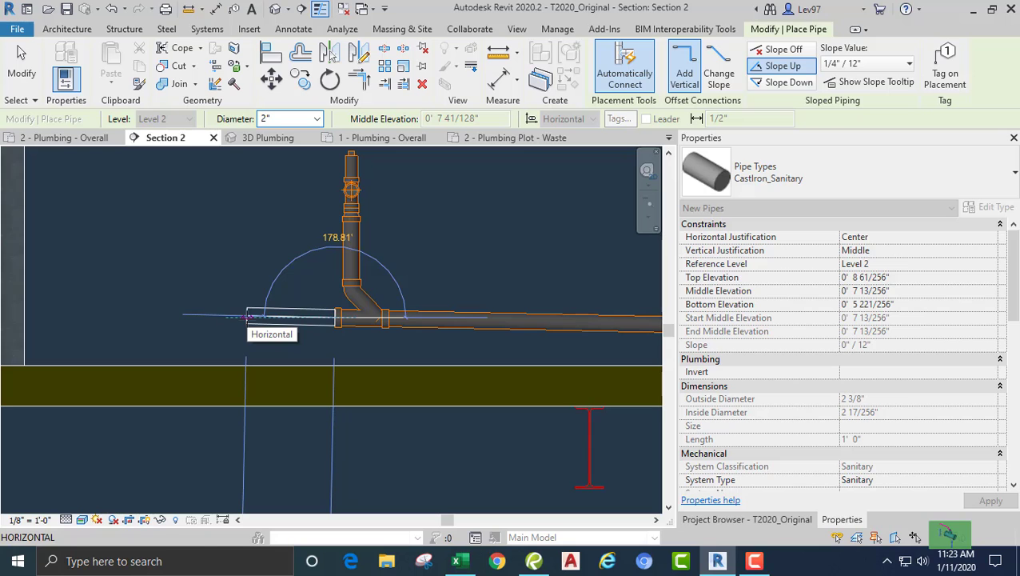
{"action": "left_click", "coordinate": [248, 316]}
{"action": "key", "text": "Escape"}
{"action": "key", "text": "Escape"}
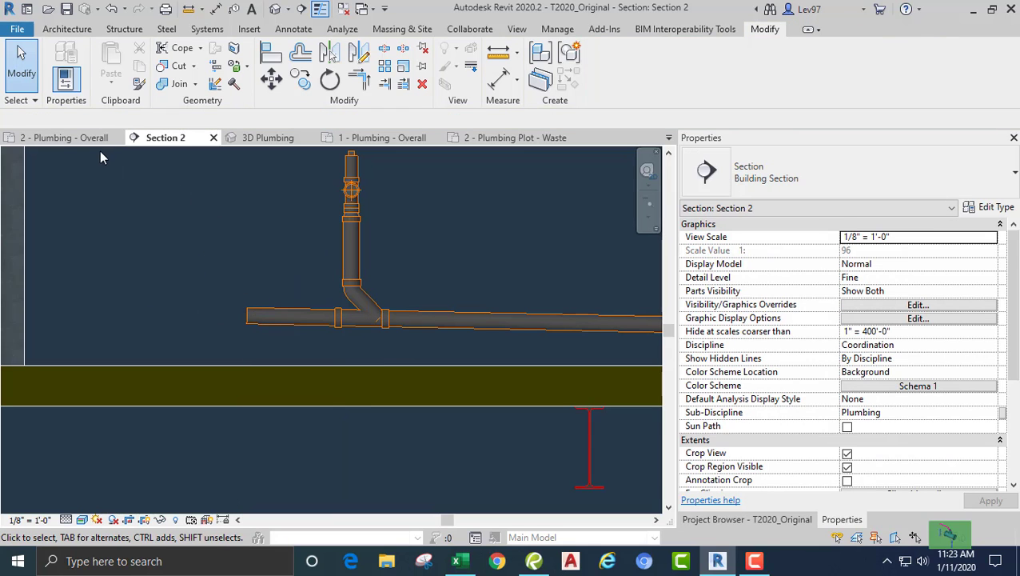
In the 2 - Plumbing - Overall plan, extend the new pipe with a 90° turn through the chase wall beside the upper lavatory
{"action": "left_click", "coordinate": [91, 139]}
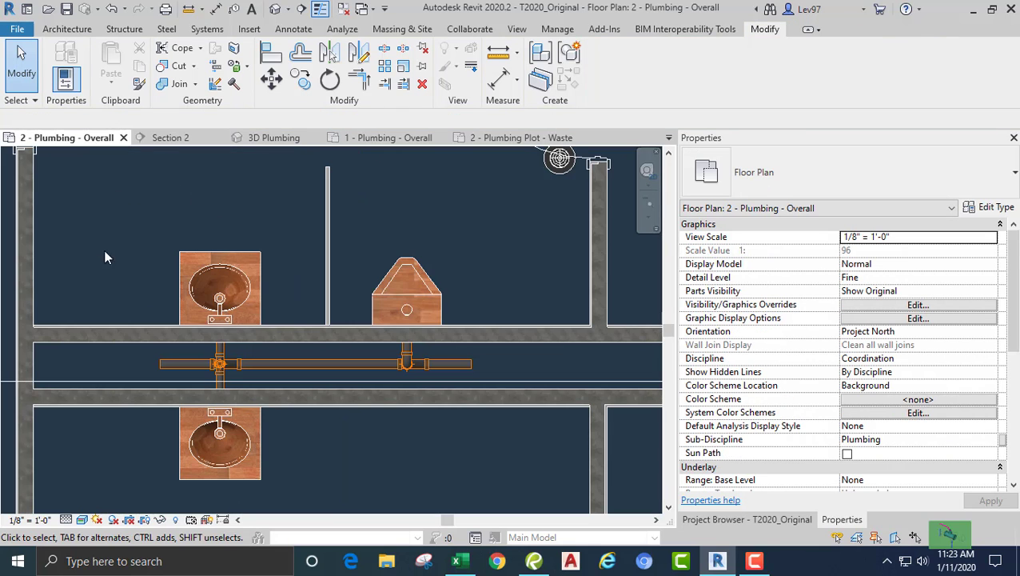
{"action": "left_click", "coordinate": [166, 365]}
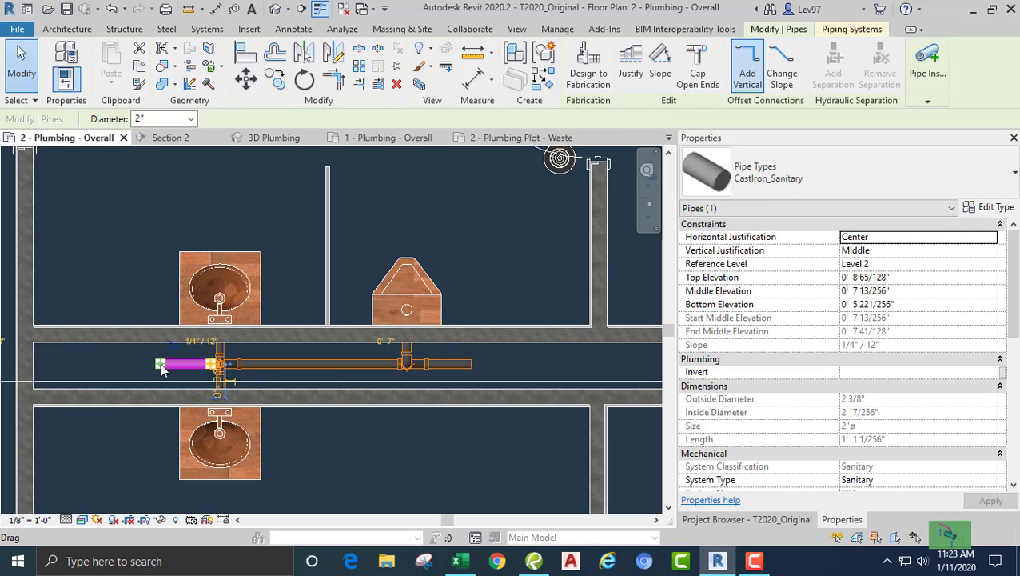
{"action": "right_click", "coordinate": [162, 365]}
{"action": "left_click", "coordinate": [209, 212]}
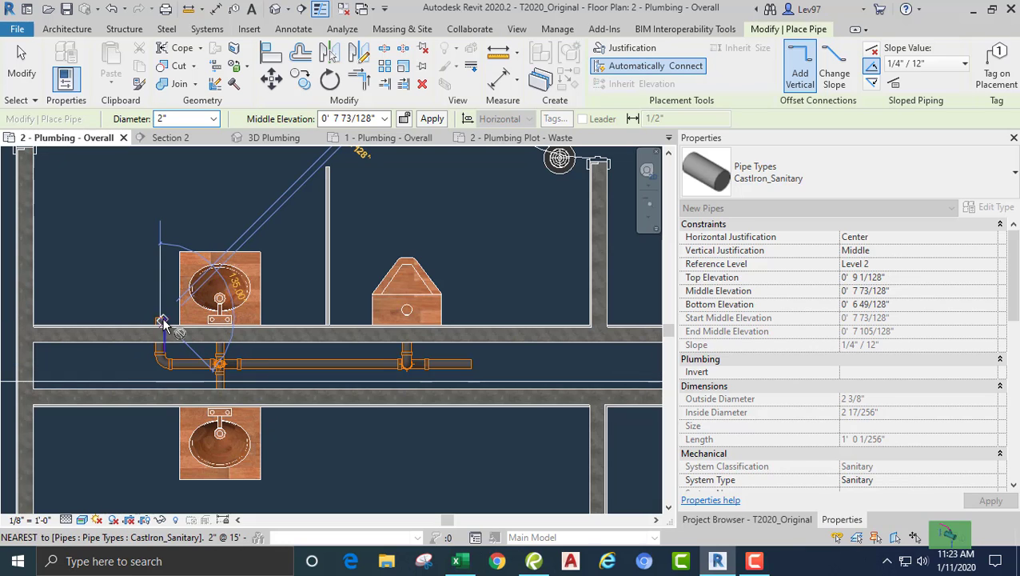
{"action": "key", "text": "Escape"}
{"action": "key", "text": "Escape"}
Cap the open end of the short pipe that passes through the wall beside the upper lavatory
{"action": "scroll", "coordinate": [148, 303], "scroll_direction": "up", "scroll_amount": 1}
{"action": "left_click", "coordinate": [160, 332]}
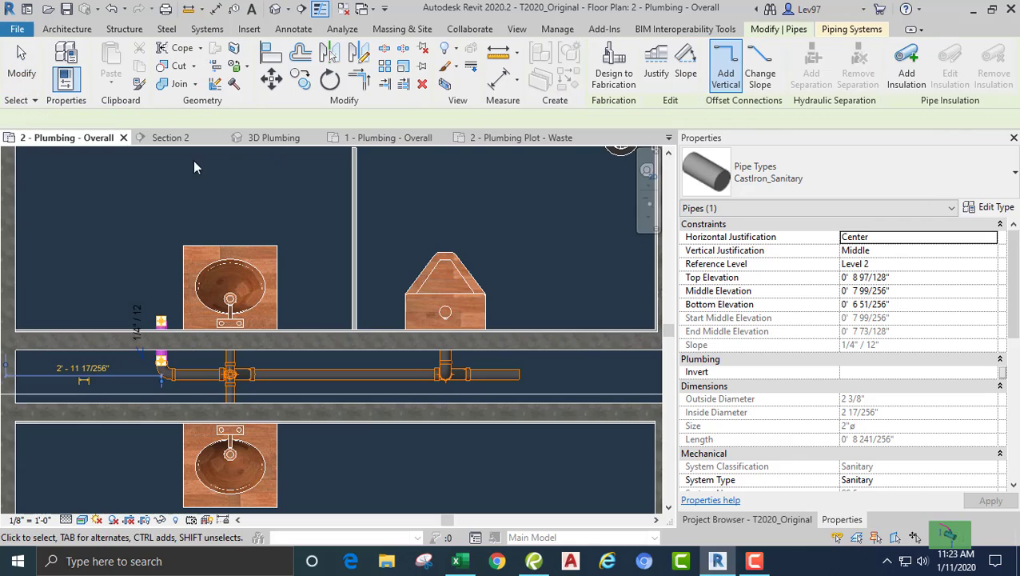
{"action": "left_click", "coordinate": [134, 233]}
Rotate the chase section line to run perpendicular to the chase, then place it between the floor drain and the adjacent partition wall
{"action": "scroll", "coordinate": [134, 230], "scroll_direction": "down", "scroll_amount": 2}
{"action": "middle_click_drag", "start_coordinate": [390, 252], "coordinate": [373, 297]}
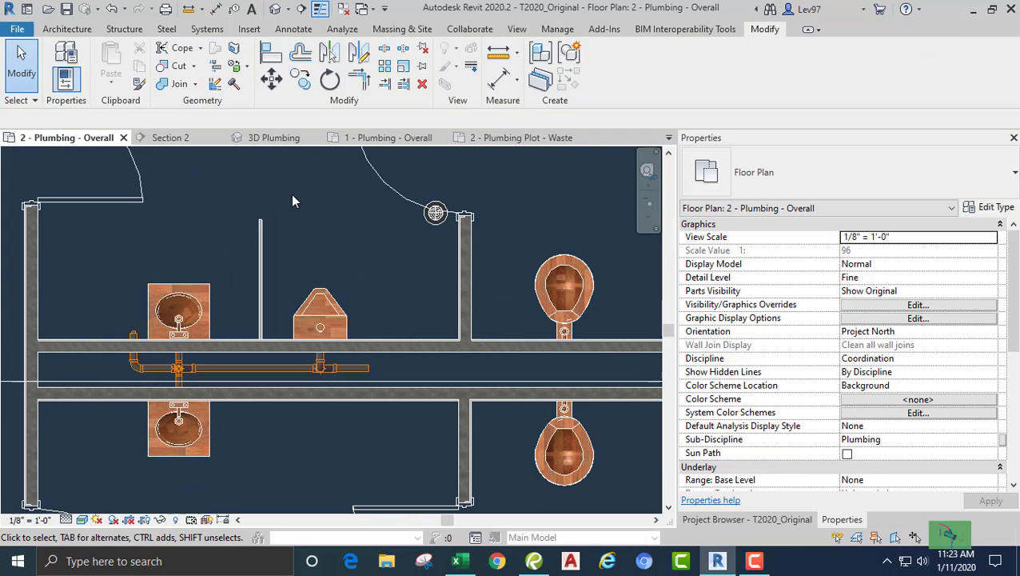
{"action": "left_click", "coordinate": [413, 385]}
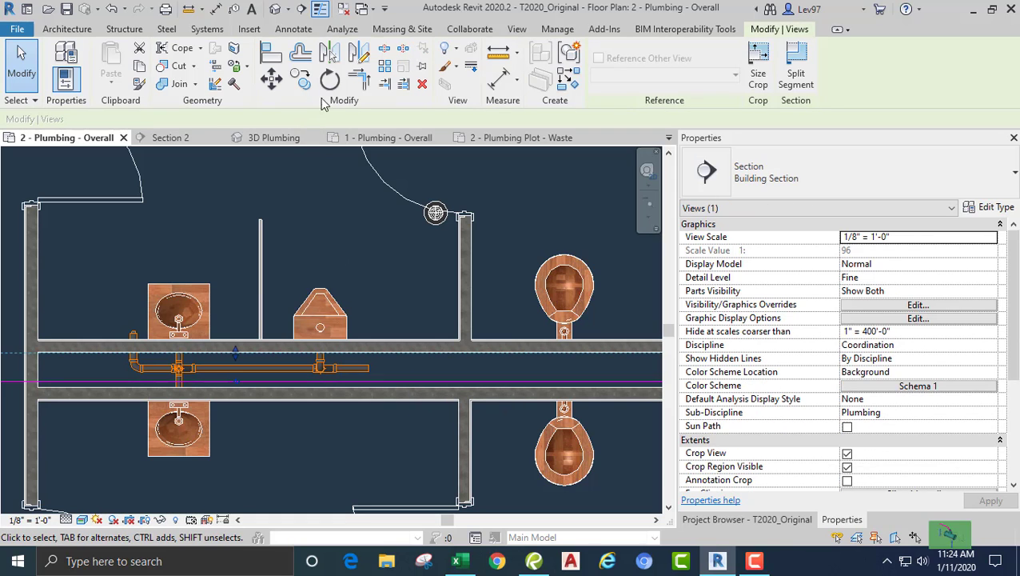
{"action": "left_click", "coordinate": [330, 80]}
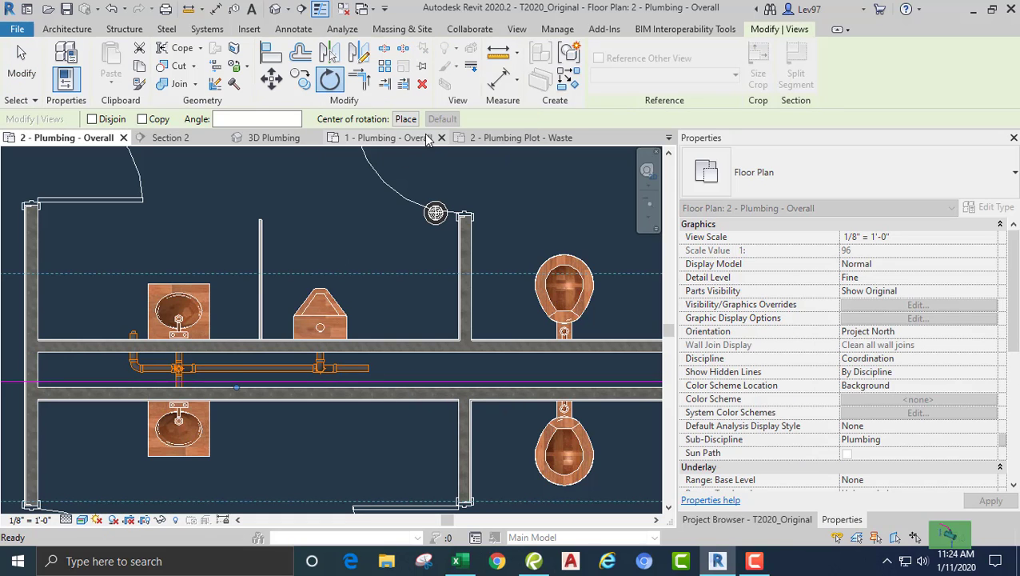
{"action": "left_click", "coordinate": [412, 122]}
{"action": "left_click", "coordinate": [416, 372]}
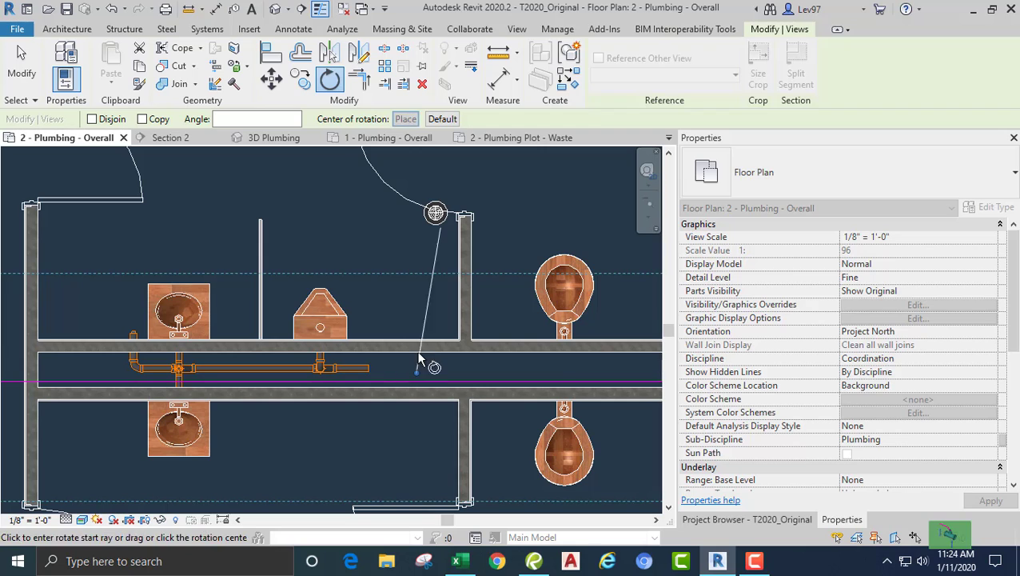
{"action": "left_click", "coordinate": [416, 300]}
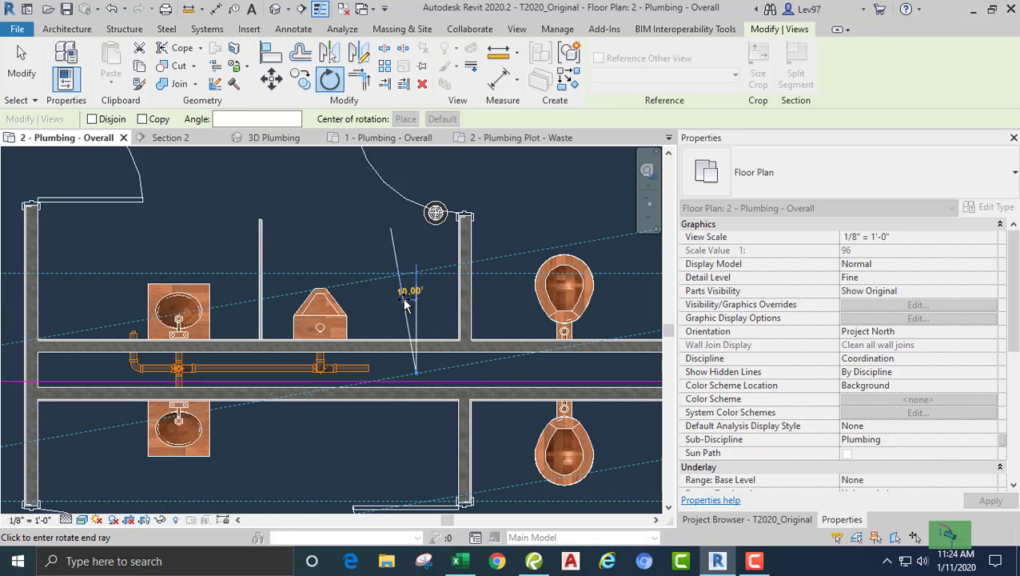
{"action": "type", "text": "10"}
{"action": "key", "text": "Return"}
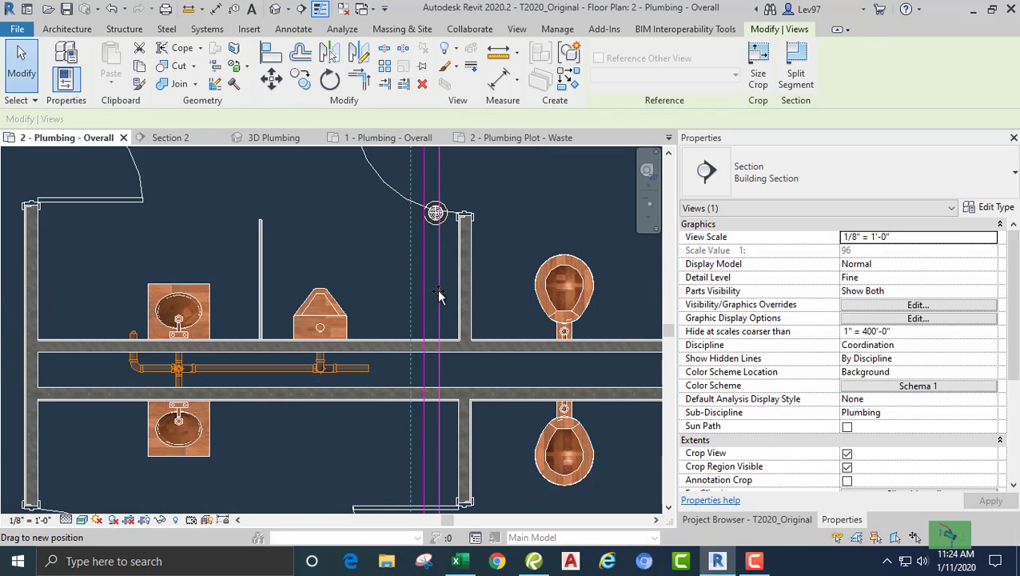
{"action": "left_click_drag", "start_coordinate": [439, 296], "coordinate": [448, 296]}
{"action": "left_click", "coordinate": [429, 297]}
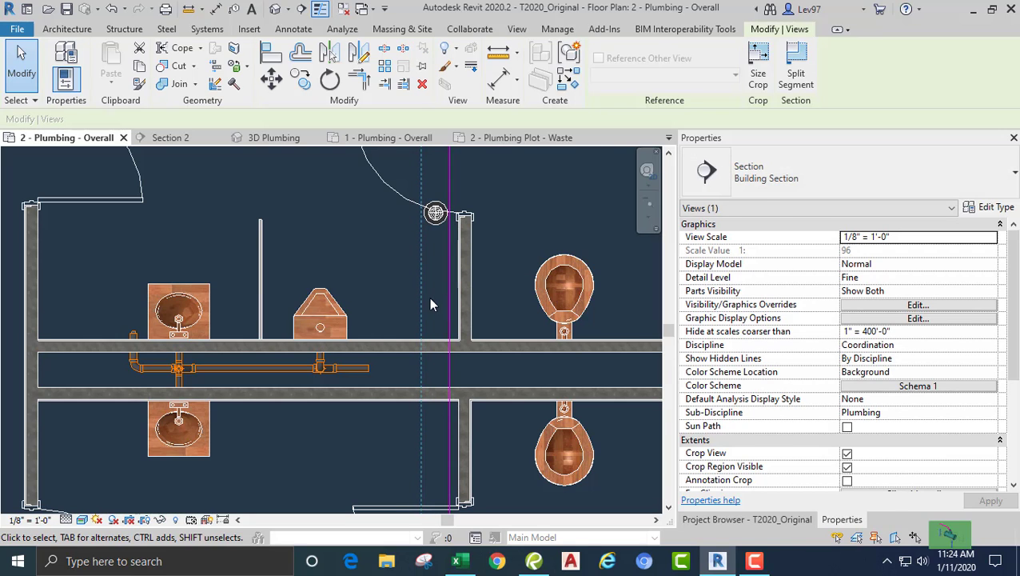
Open Section 2 at the Level 2 floor drain and set its visual style to Wireframe
{"action": "left_click", "coordinate": [168, 137]}
{"action": "scroll", "coordinate": [273, 273], "scroll_direction": "down", "scroll_amount": 2}
{"action": "scroll", "coordinate": [336, 376], "scroll_direction": "up", "scroll_amount": 3}
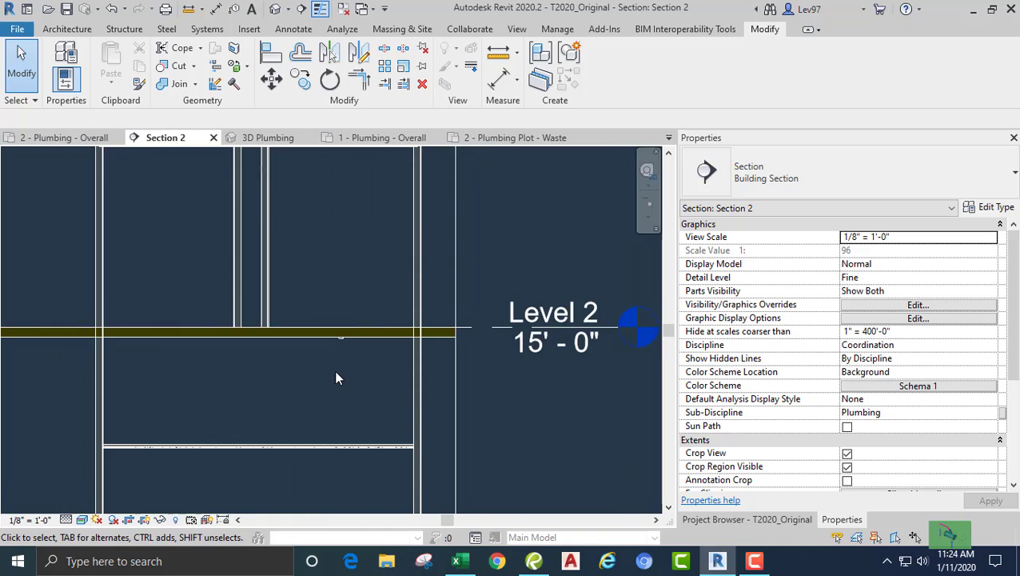
{"action": "scroll", "coordinate": [336, 376], "scroll_direction": "up", "scroll_amount": 1}
{"action": "left_click", "coordinate": [82, 520]}
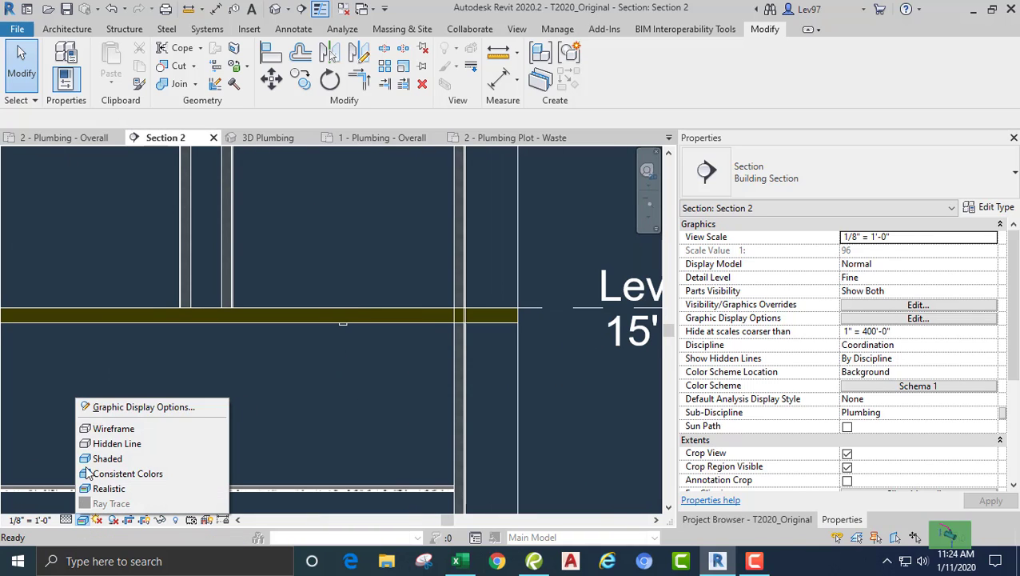
{"action": "left_click", "coordinate": [117, 430]}
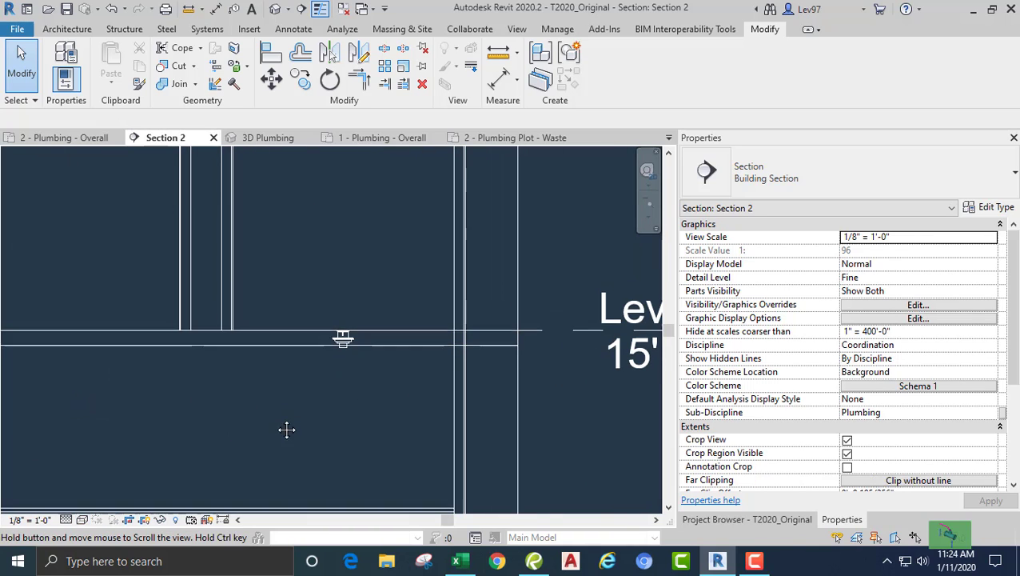
Draw a 3" pipe with slope off from the floor drain, 1' 4" straight down, and turn it horizontally toward the chase
{"action": "scroll", "coordinate": [324, 358], "scroll_direction": "up", "scroll_amount": 1}
{"action": "left_click", "coordinate": [355, 340]}
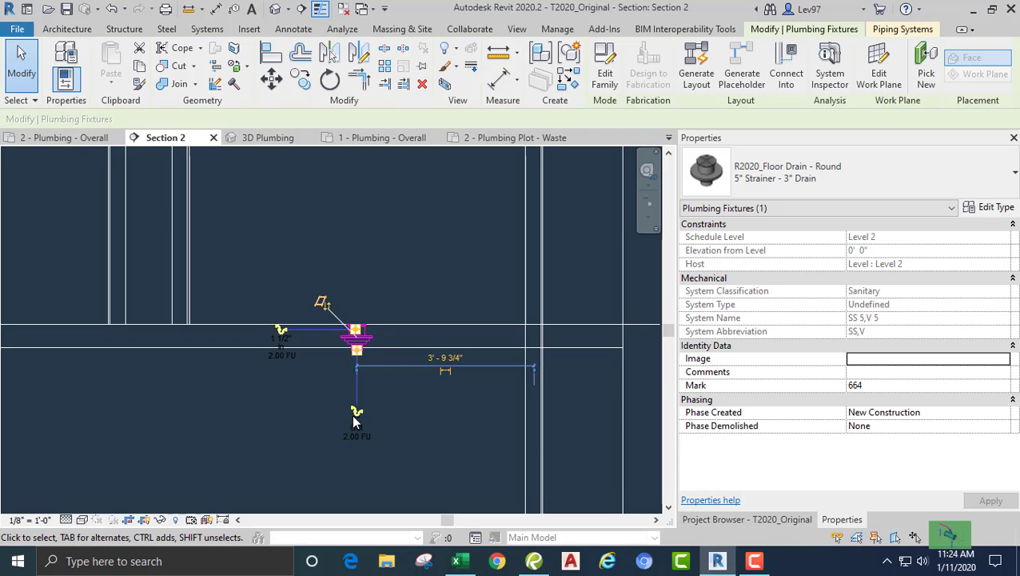
{"action": "left_click", "coordinate": [357, 413]}
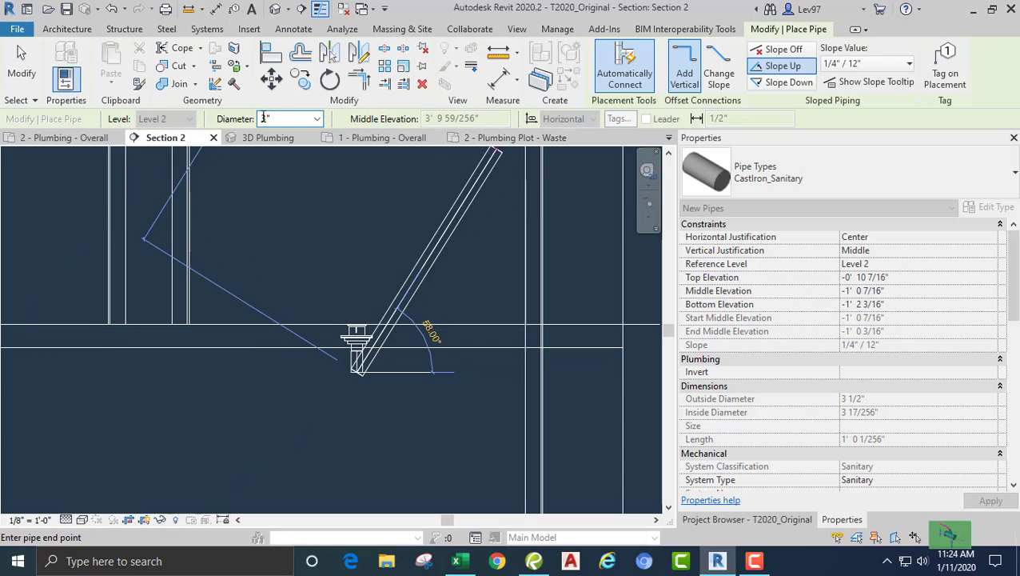
{"action": "left_click", "coordinate": [780, 51]}
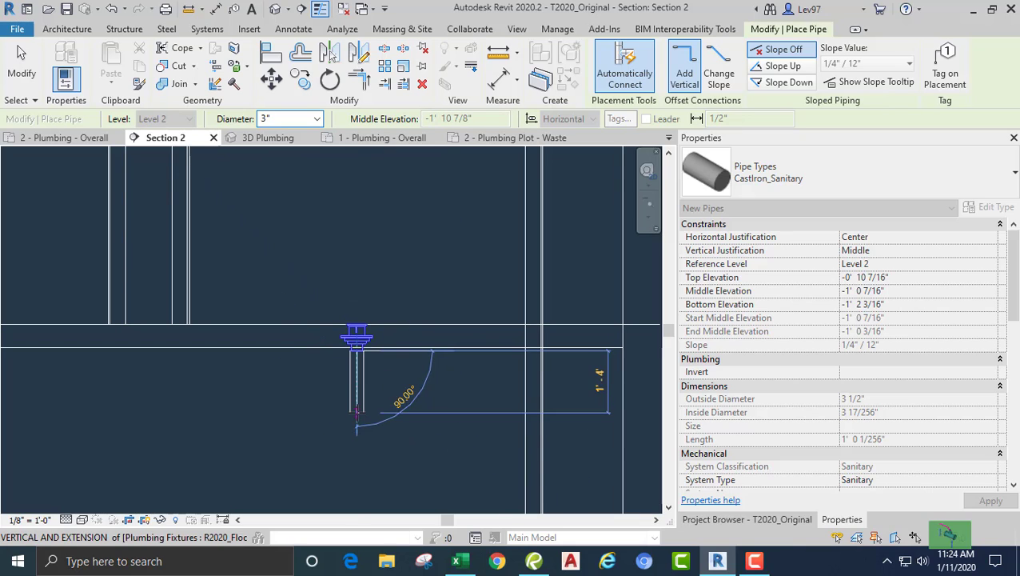
{"action": "left_click", "coordinate": [259, 412]}
{"action": "key", "text": "Escape"}
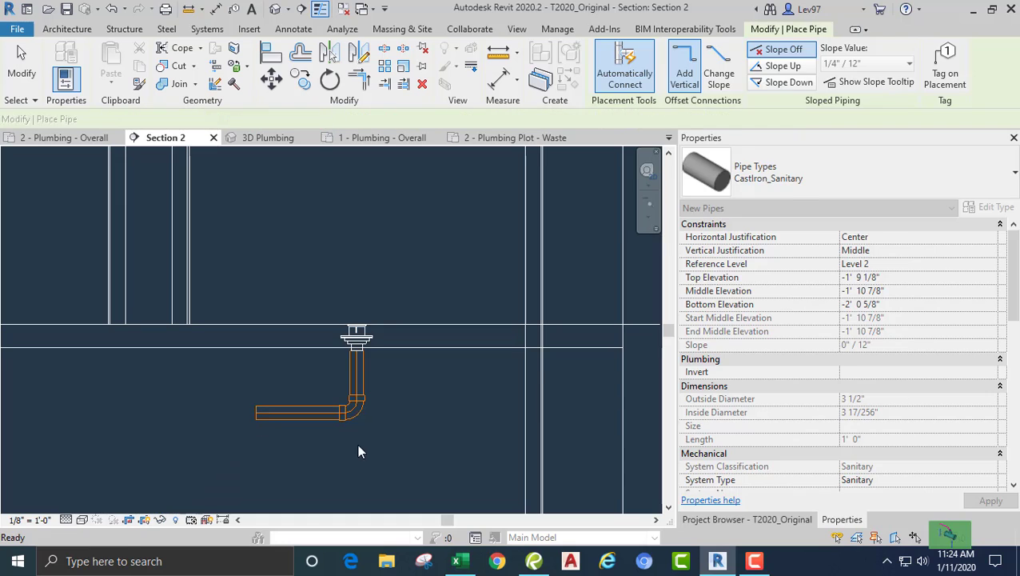
{"action": "key", "text": "Escape"}
Change the elbow below the floor drain to the R20_Trap P - PVC - Sch 40 - DWV Standard fitting
{"action": "left_click", "coordinate": [347, 411]}
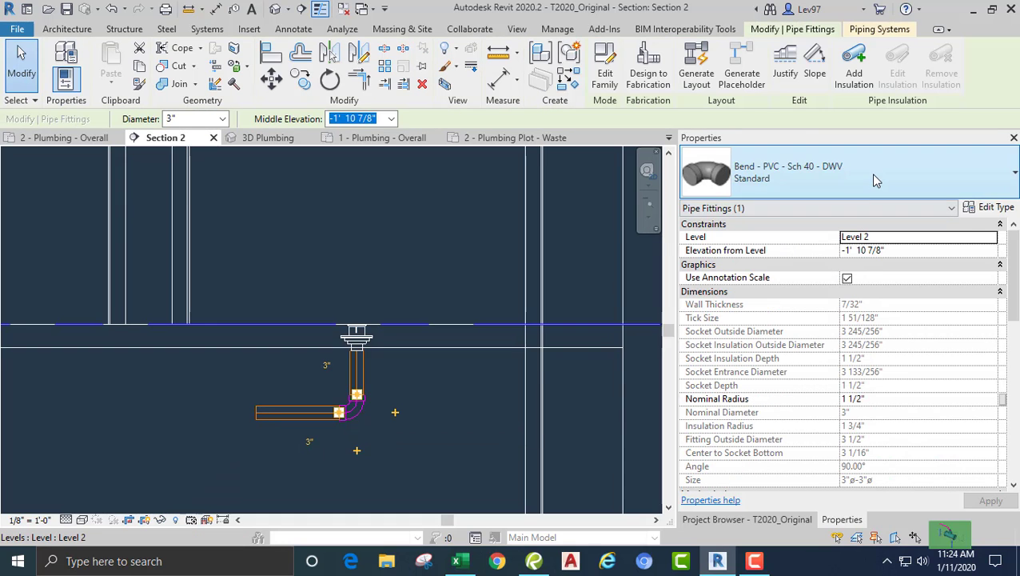
{"action": "left_click", "coordinate": [800, 175]}
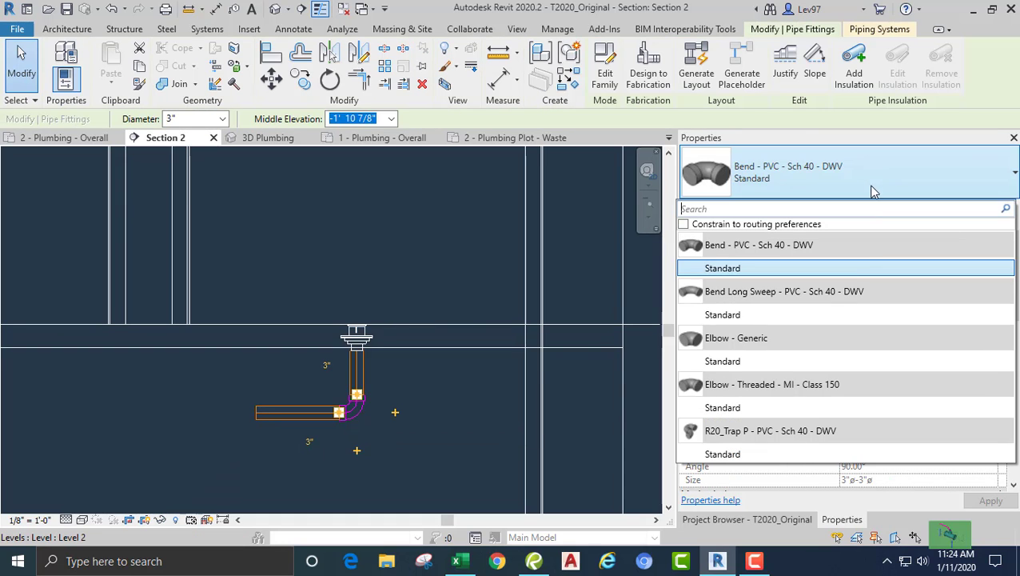
{"action": "left_click", "coordinate": [793, 454]}
{"action": "left_click", "coordinate": [391, 462]}
Raise the trap's horizontal outlet pipe to a middle elevation of about -10", just below the floor slab
{"action": "middle_click_drag", "start_coordinate": [271, 453], "coordinate": [287, 446]}
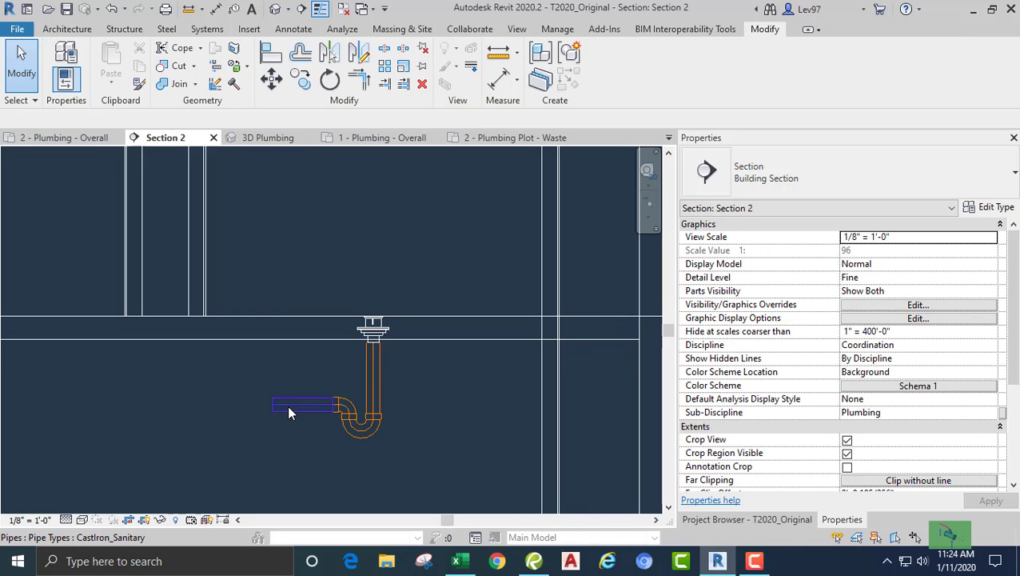
{"action": "left_click", "coordinate": [289, 409]}
{"action": "left_click_drag", "start_coordinate": [292, 405], "coordinate": [297, 361]}
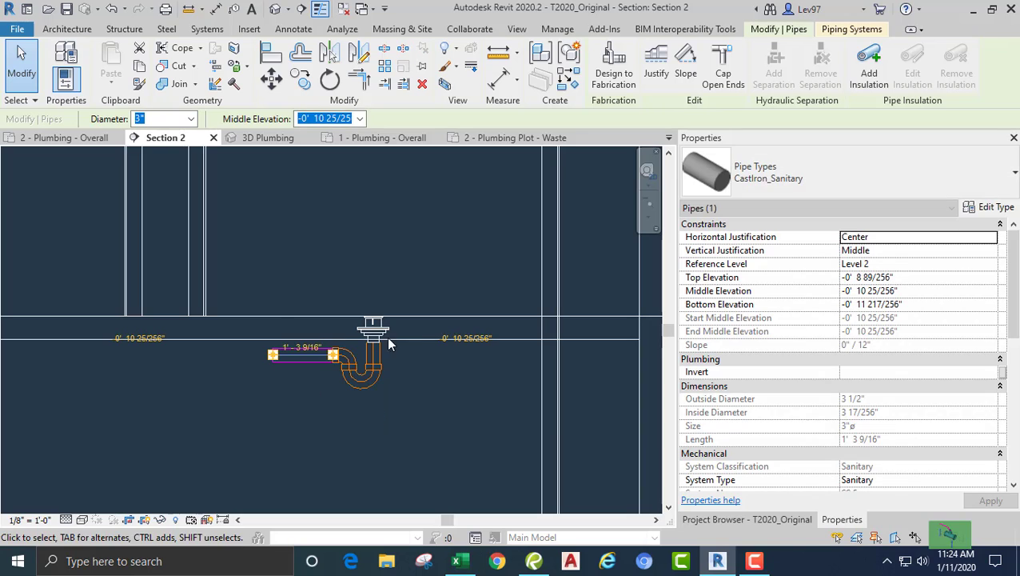
{"action": "left_click", "coordinate": [435, 383]}
{"action": "middle_click_drag", "start_coordinate": [383, 396], "coordinate": [438, 436]}
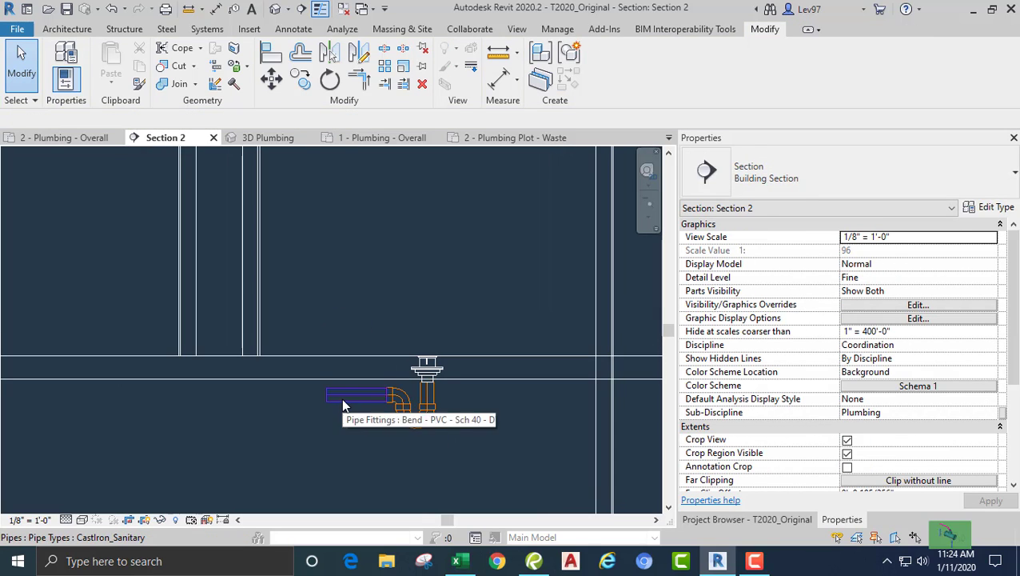
In the 2 - Plumbing - Overall plan, extend the floor drain's 3" pipe with a 90° turn through the partition toward the upper water closet
{"action": "left_click", "coordinate": [87, 138]}
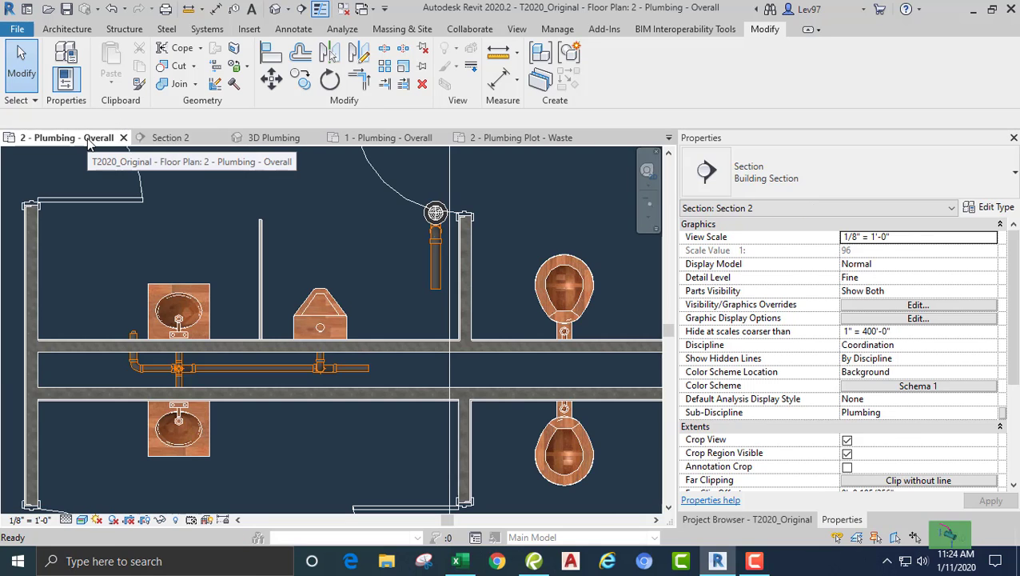
{"action": "scroll", "coordinate": [281, 241], "scroll_direction": "up", "scroll_amount": 2}
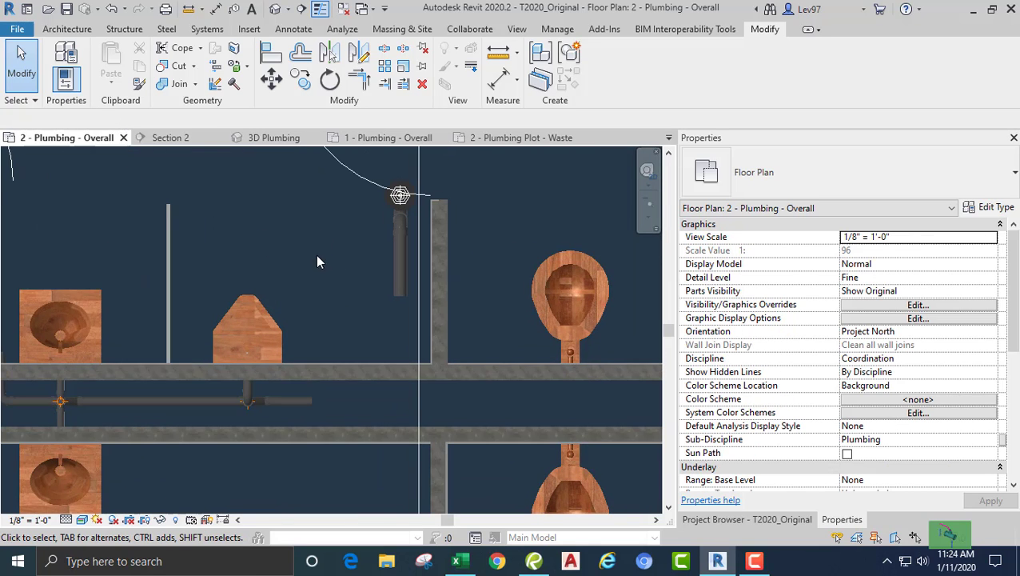
{"action": "left_click", "coordinate": [397, 293]}
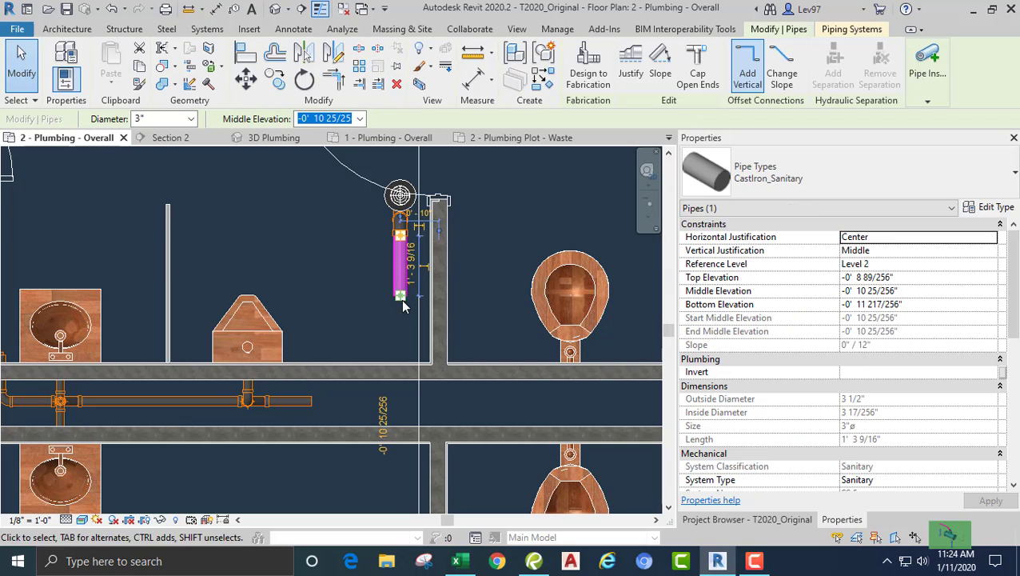
{"action": "right_click", "coordinate": [400, 298]}
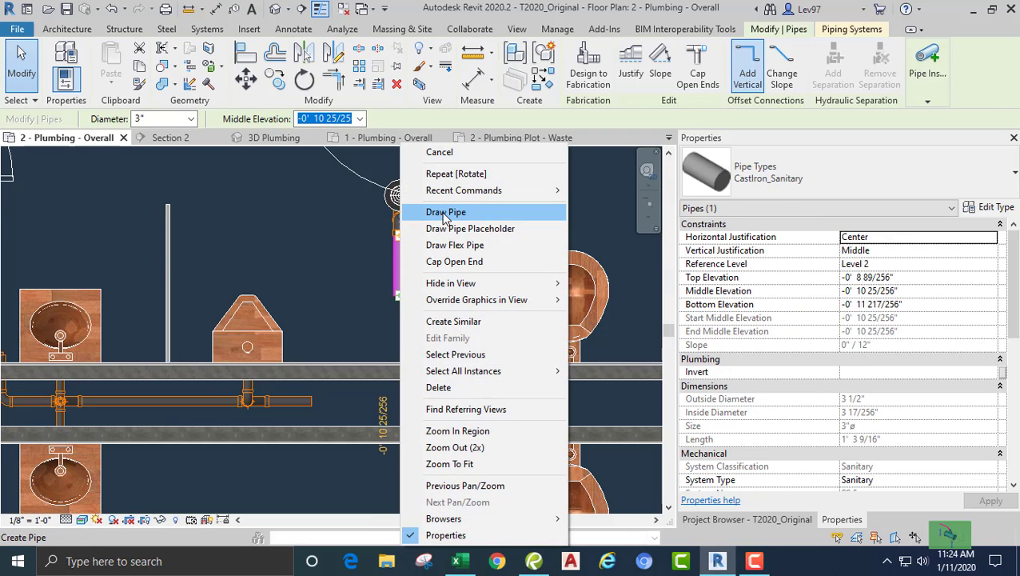
{"action": "left_click", "coordinate": [439, 212]}
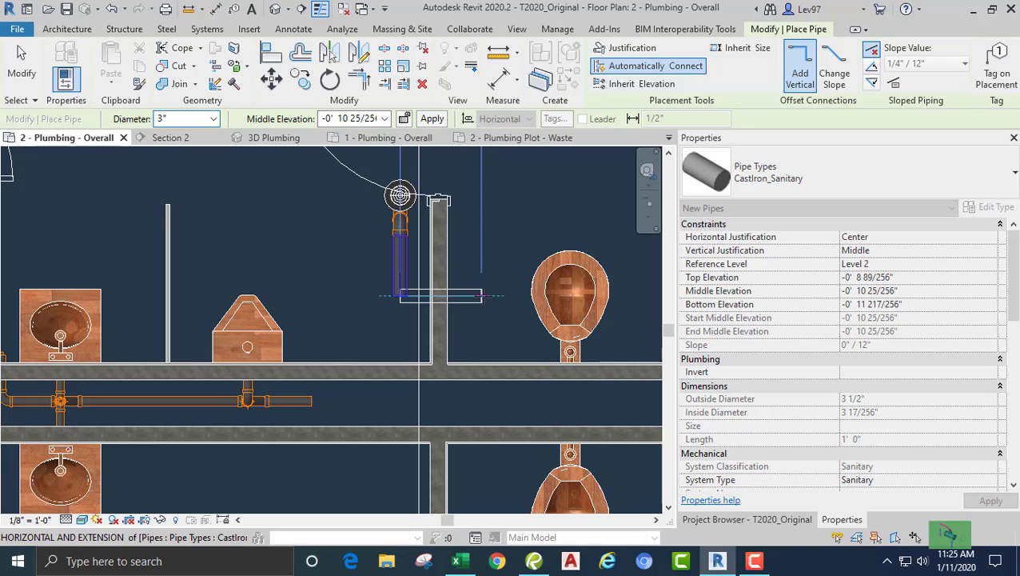
{"action": "left_click", "coordinate": [482, 296]}
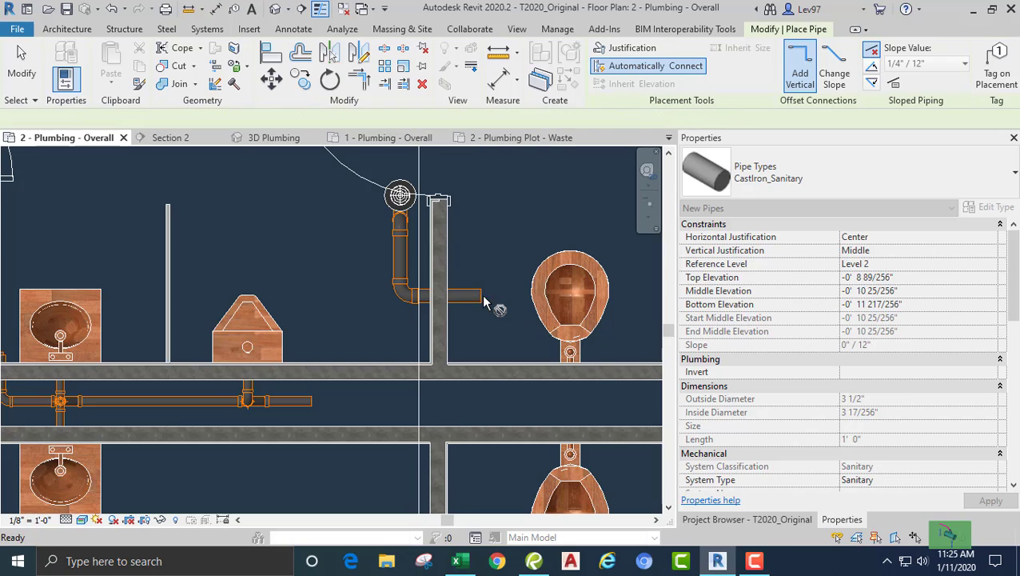
{"action": "key", "text": "Escape"}
{"action": "key", "text": "Escape"}
{"action": "middle_click_drag", "start_coordinate": [270, 242], "coordinate": [326, 231]}
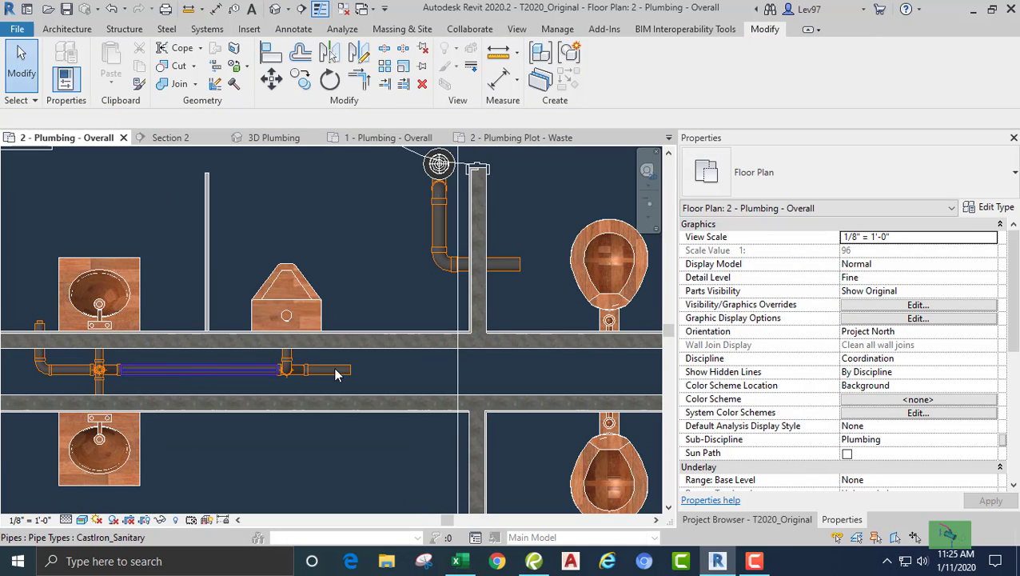
Align the centerline of the floor drain's turned pipe with the lavatory and urinal drain in the chase
{"action": "middle_click_drag", "start_coordinate": [372, 222], "coordinate": [342, 248]}
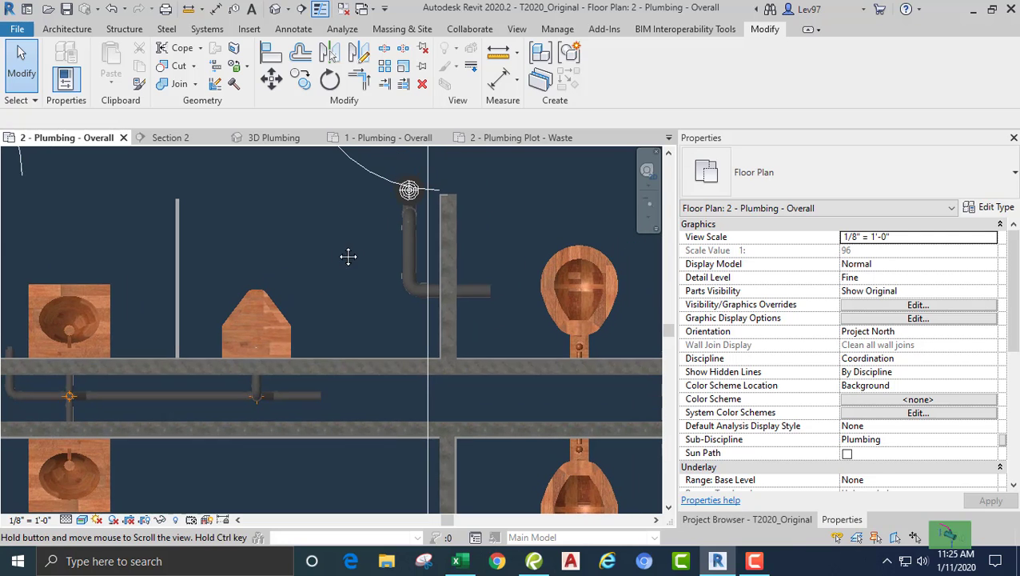
{"action": "left_click", "coordinate": [271, 55]}
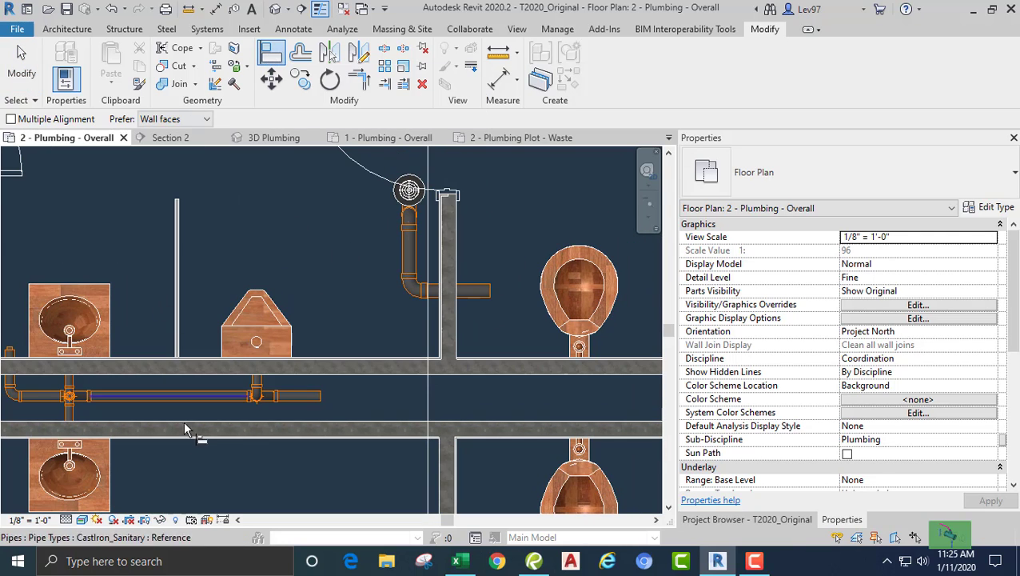
{"action": "left_click", "coordinate": [298, 403]}
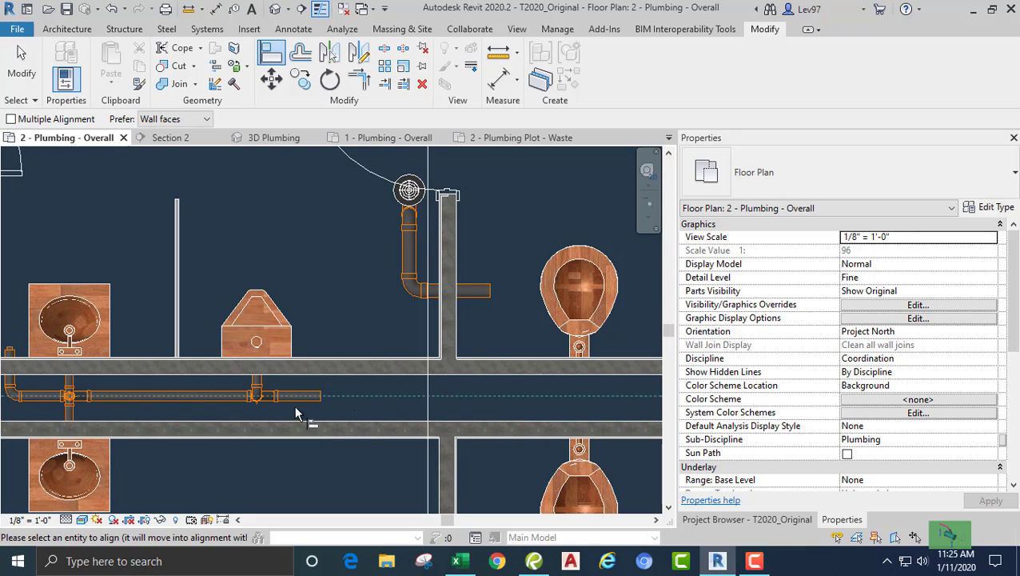
{"action": "left_click", "coordinate": [474, 292]}
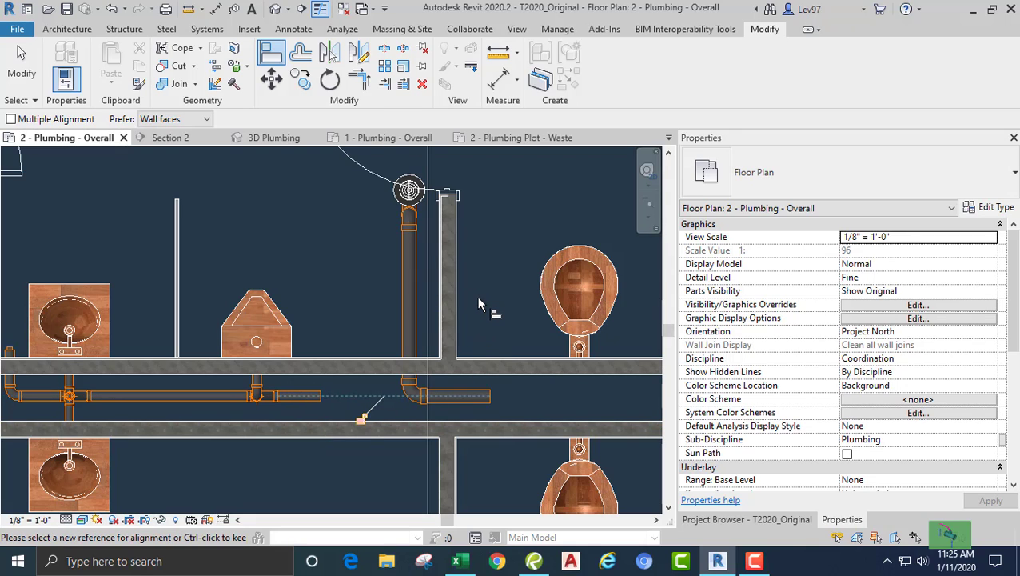
{"action": "key", "text": "Escape"}
{"action": "key", "text": "Escape"}
Extend the open end of the floor drain's 3" pipe straight along the chase toward the water closets
{"action": "middle_click_drag", "start_coordinate": [478, 297], "coordinate": [503, 257]}
{"action": "middle_click_drag", "start_coordinate": [379, 262], "coordinate": [316, 225]}
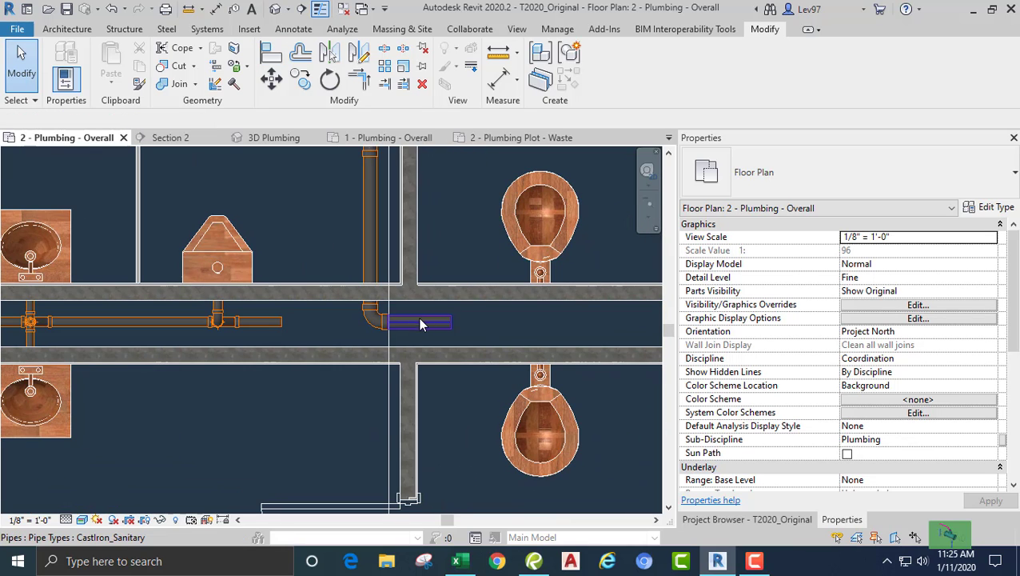
{"action": "left_click", "coordinate": [450, 323]}
{"action": "right_click", "coordinate": [452, 328]}
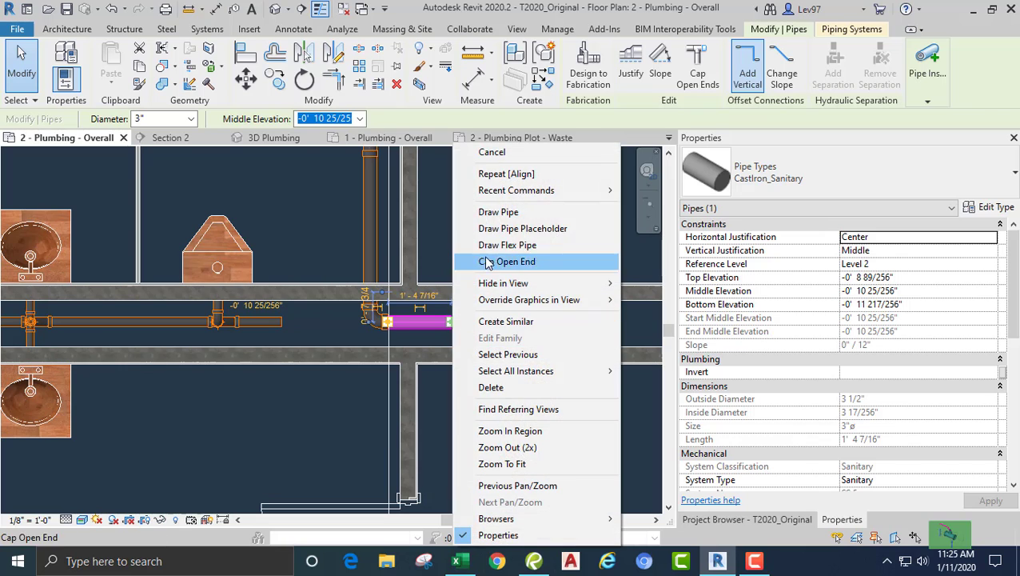
{"action": "left_click", "coordinate": [496, 212]}
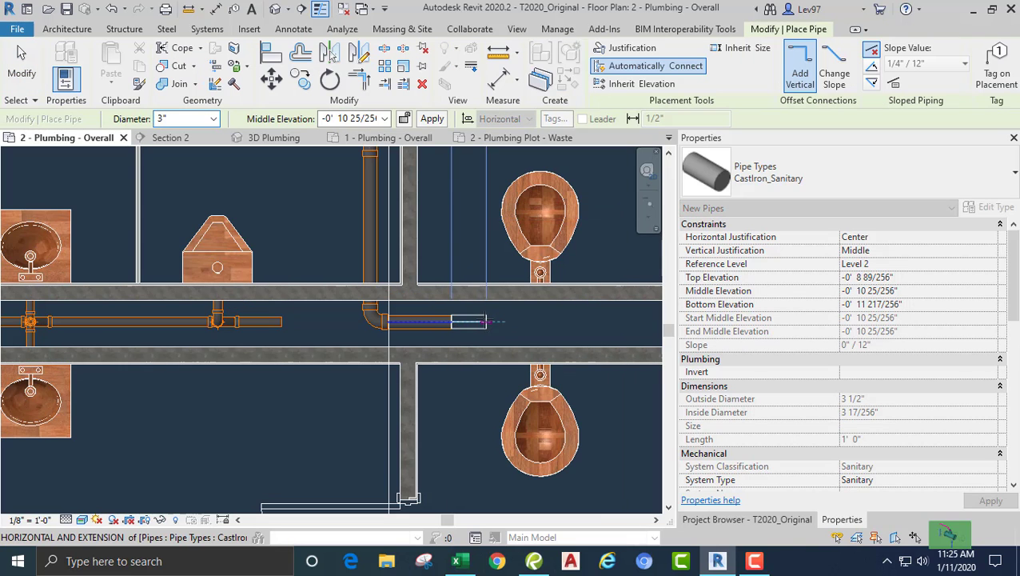
{"action": "left_click", "coordinate": [494, 321]}
{"action": "key", "text": "Escape"}
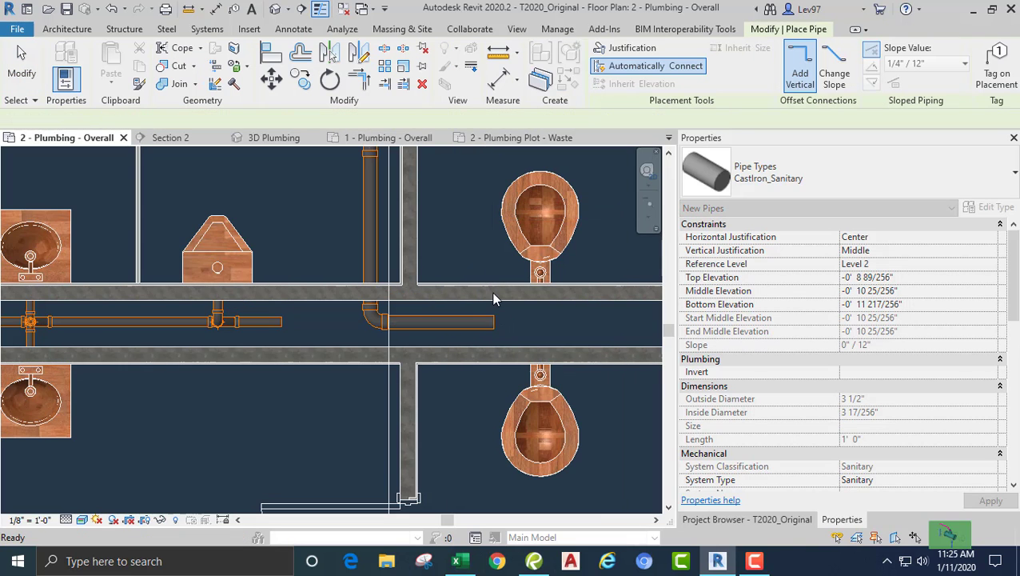
{"action": "key", "text": "Escape"}
Extend the view depth of Section 2 further toward the urinal and check the floor drain piping in the section
{"action": "middle_click_drag", "start_coordinate": [496, 250], "coordinate": [501, 276]}
{"action": "left_click", "coordinate": [394, 271]}
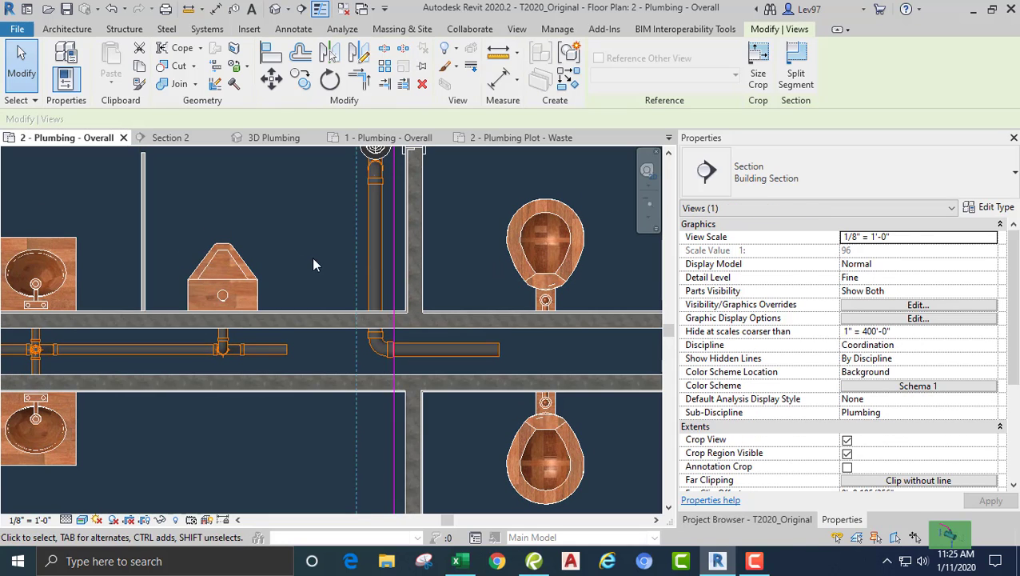
{"action": "scroll", "coordinate": [320, 312], "scroll_direction": "down", "scroll_amount": 2}
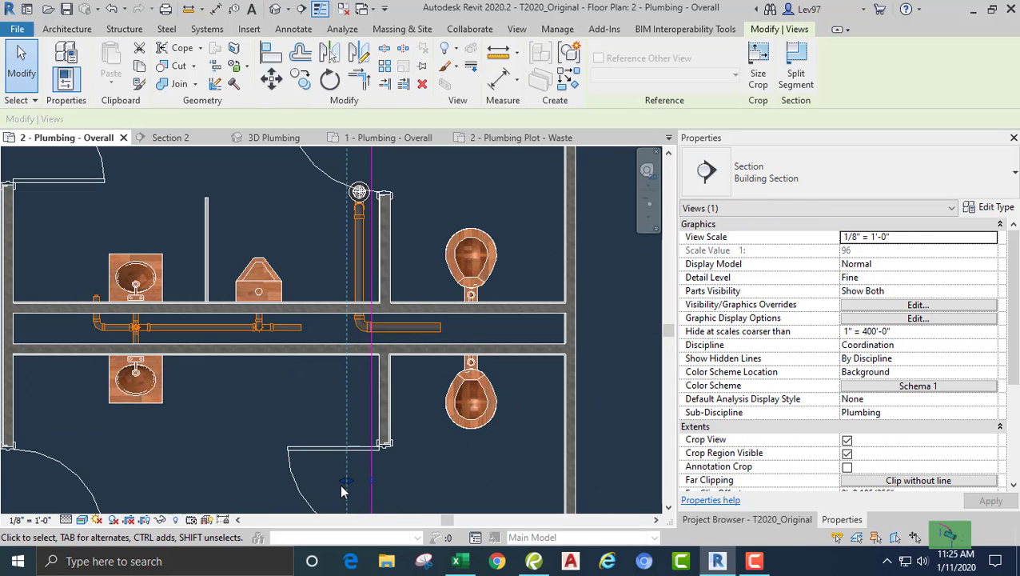
{"action": "left_click_drag", "start_coordinate": [344, 482], "coordinate": [282, 468]}
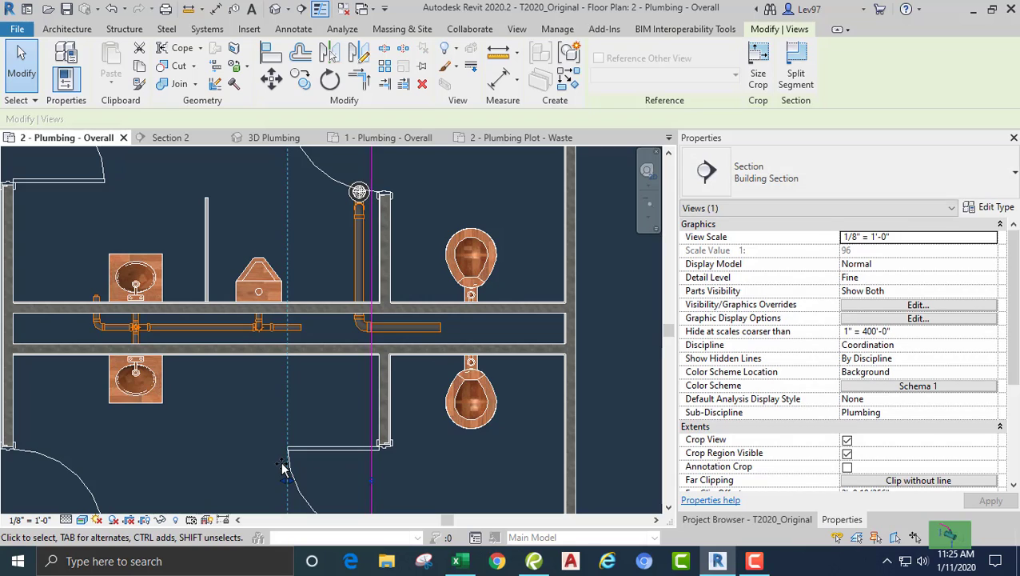
{"action": "left_click", "coordinate": [170, 139]}
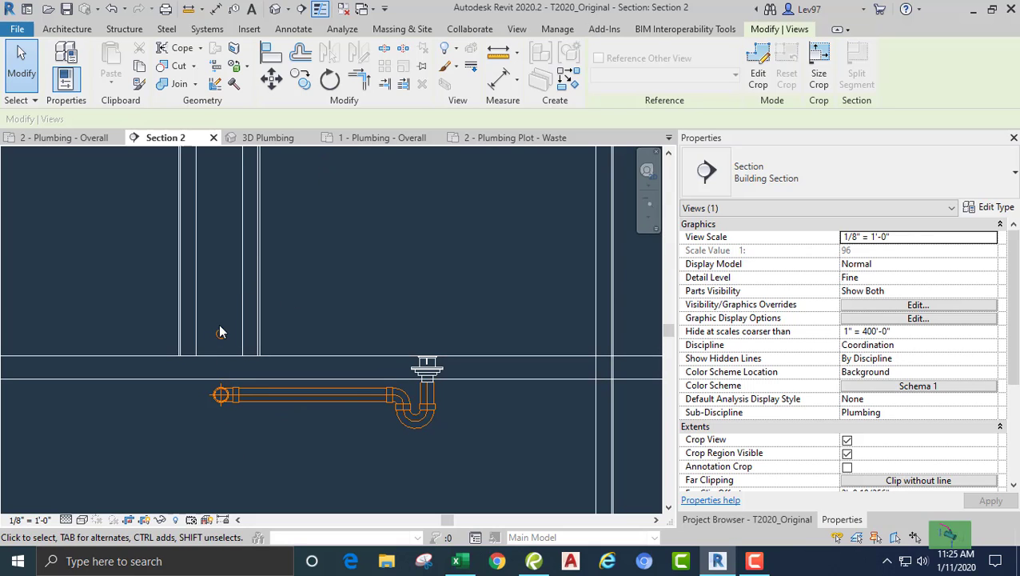
{"action": "left_click", "coordinate": [81, 140]}
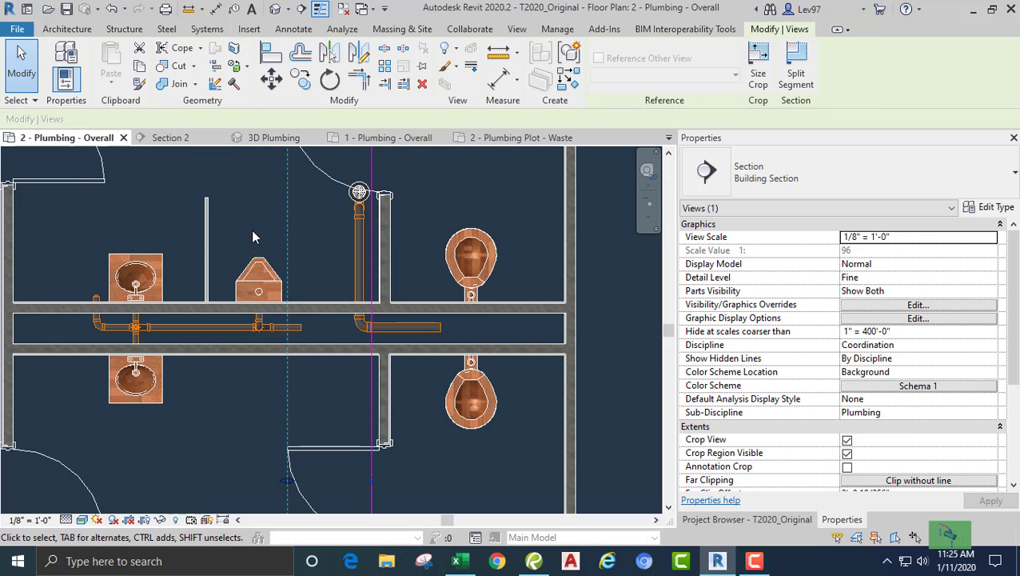
Try to draw a 2" pipe from the open end past the urinal onto the floor drain's 3" pipe in the plan
{"action": "left_click", "coordinate": [249, 228]}
{"action": "middle_click_drag", "start_coordinate": [223, 224], "coordinate": [150, 214]}
{"action": "scroll", "coordinate": [211, 290], "scroll_direction": "up", "scroll_amount": 1}
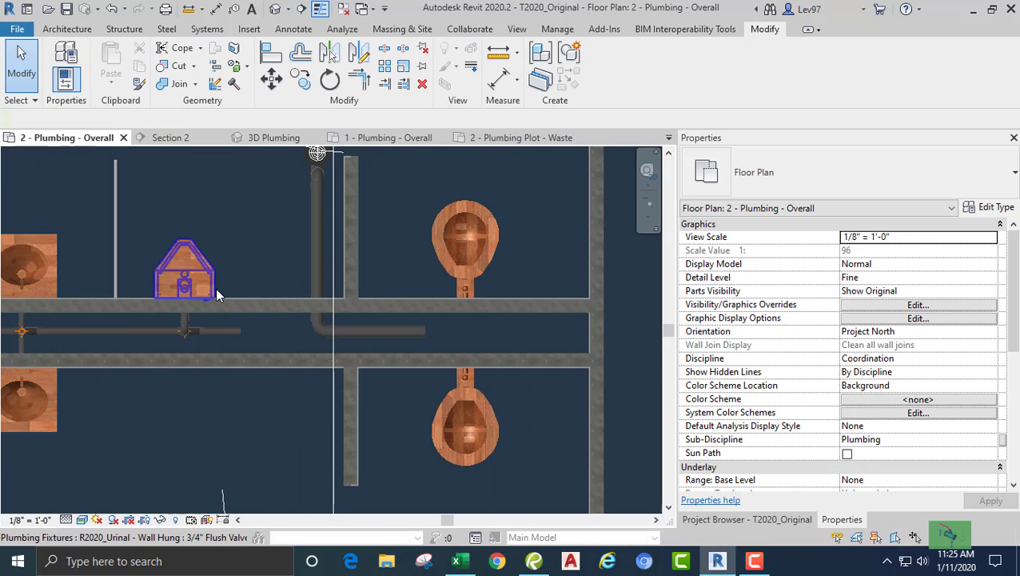
{"action": "left_click", "coordinate": [224, 331]}
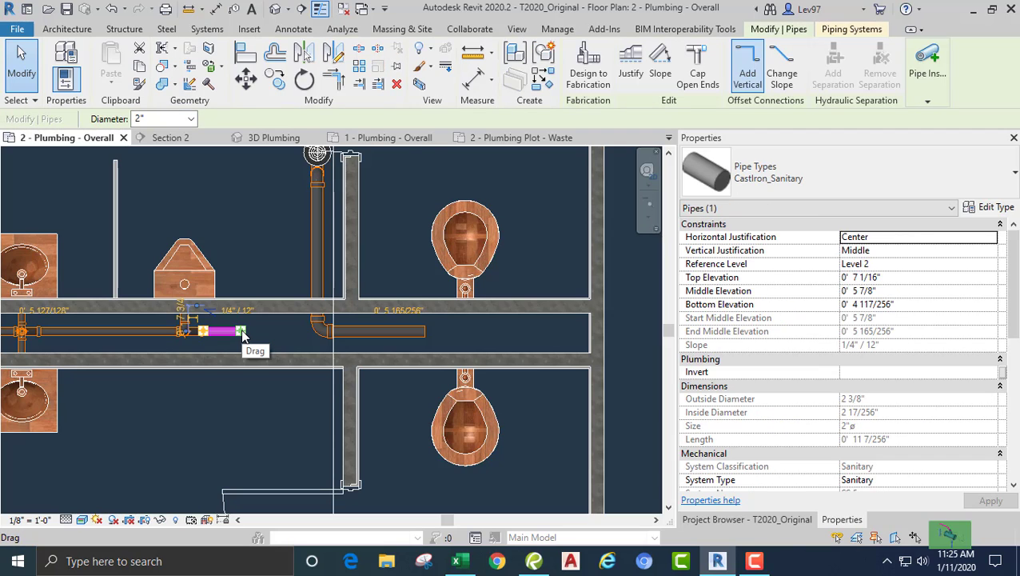
{"action": "right_click", "coordinate": [242, 335]}
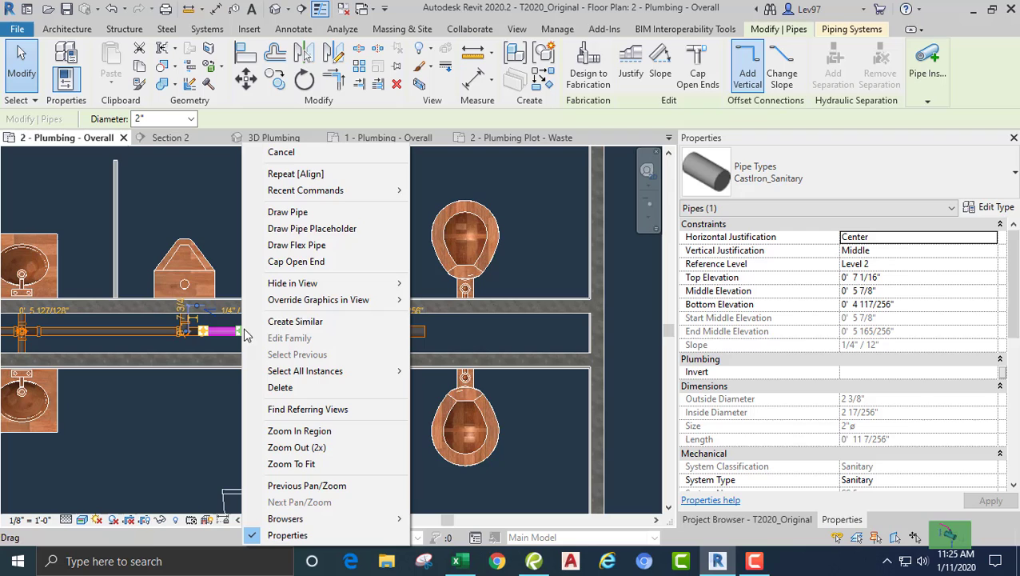
{"action": "left_click", "coordinate": [287, 211]}
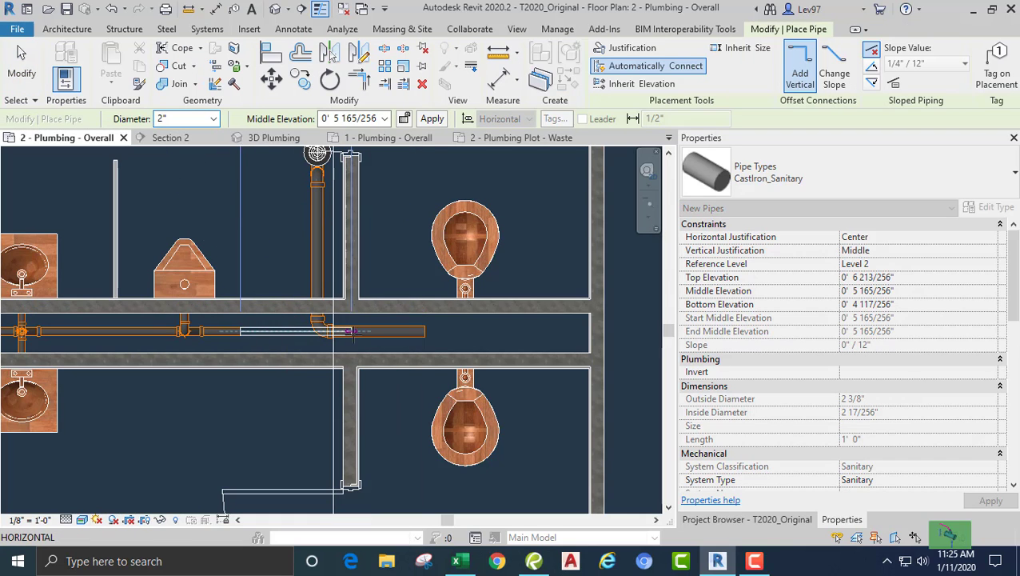
{"action": "left_click", "coordinate": [379, 330]}
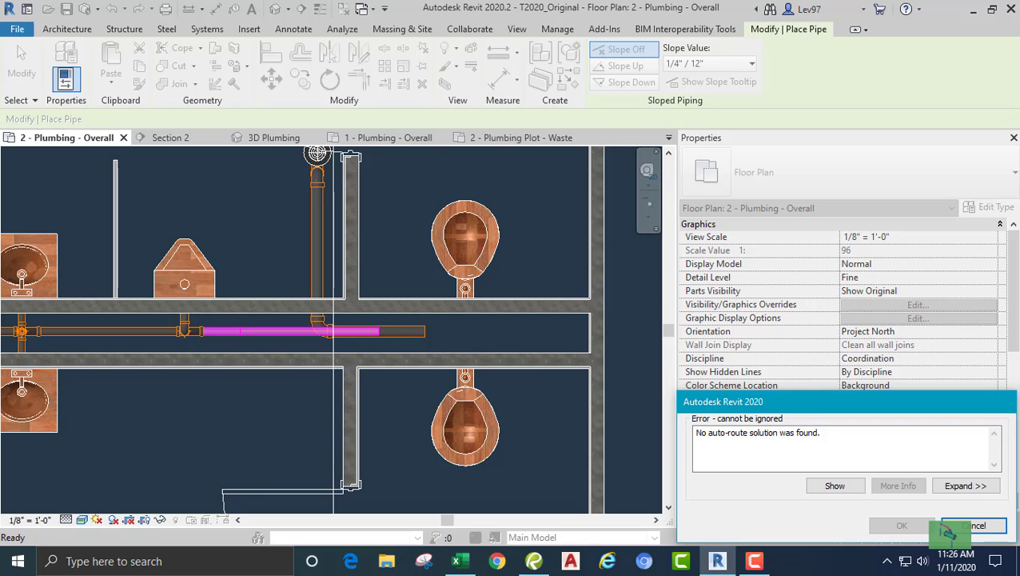
{"action": "left_click", "coordinate": [973, 525]}
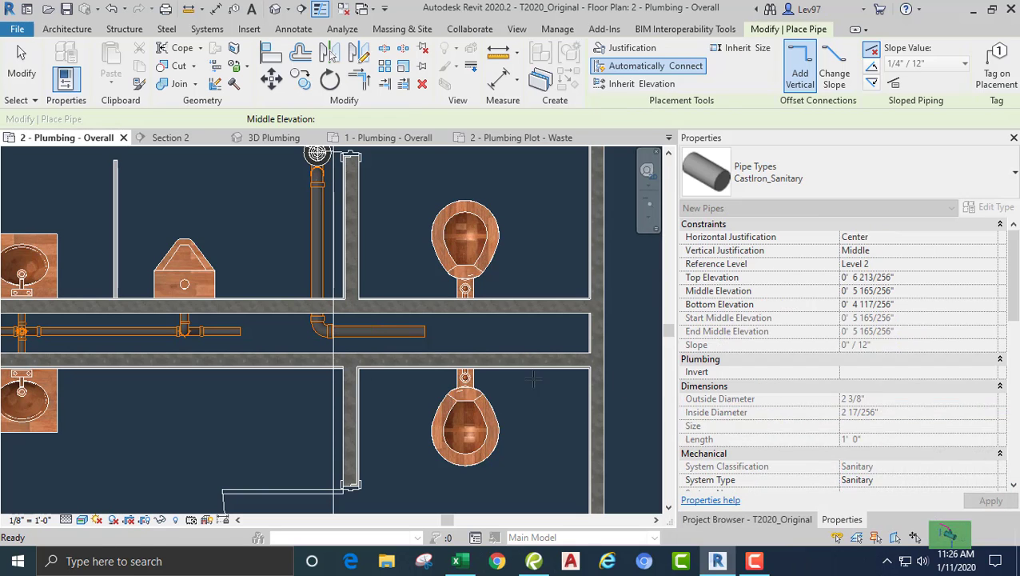
{"action": "key", "text": "Escape"}
{"action": "key", "text": "Escape"}
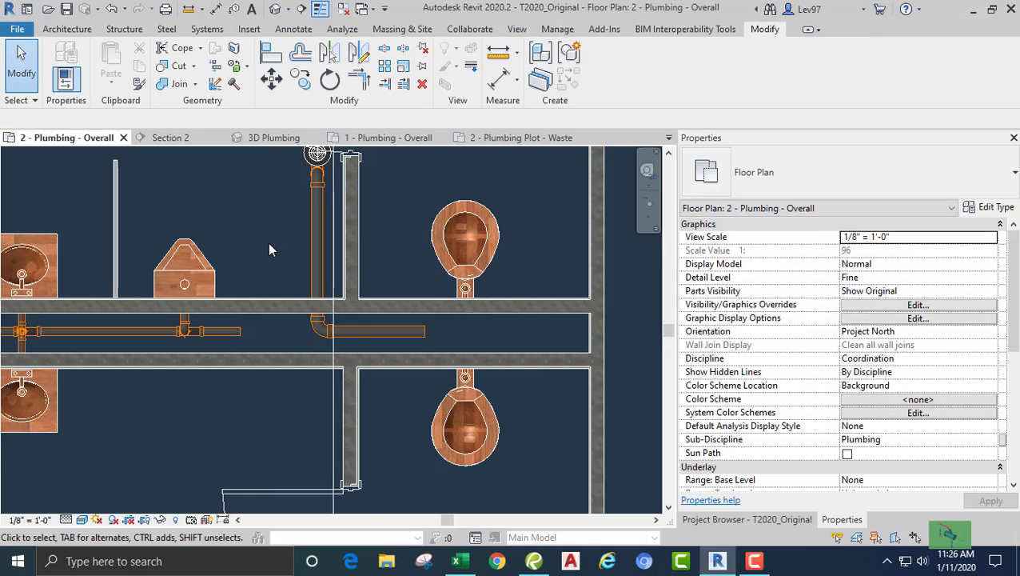
Review the routing preferences of the CastIron_Sanitary pipe type used by the short 2" pipe past the urinal
{"action": "scroll", "coordinate": [256, 284], "scroll_direction": "up", "scroll_amount": 2}
{"action": "left_click", "coordinate": [235, 347]}
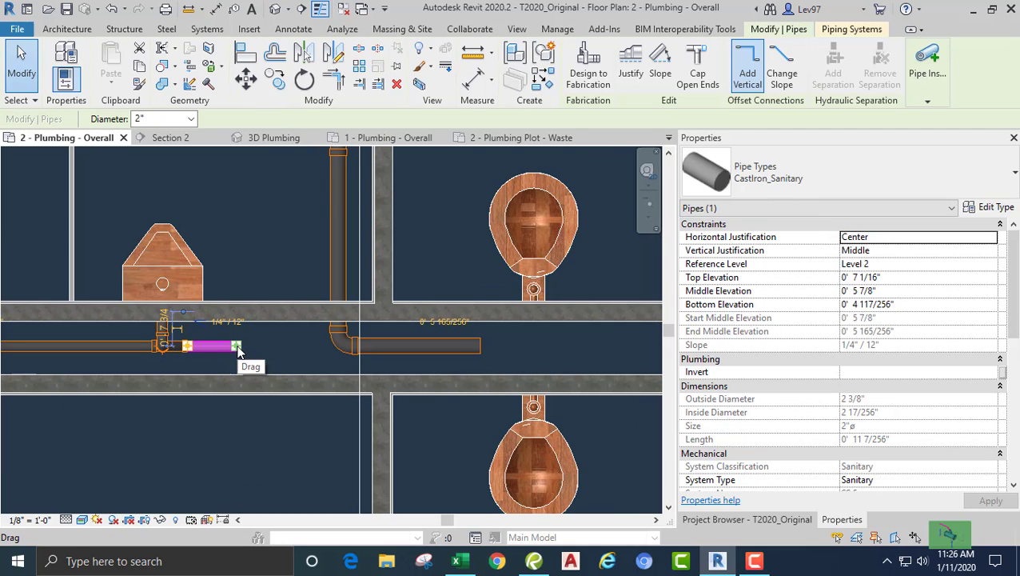
{"action": "mouse_move", "coordinate": [237, 349]}
{"action": "left_mouse_down"}
{"action": "mouse_move", "coordinate": [324, 345]}
{"action": "mouse_move", "coordinate": [234, 345]}
{"action": "left_mouse_up"}
{"action": "left_click", "coordinate": [263, 343]}
{"action": "left_click", "coordinate": [216, 353]}
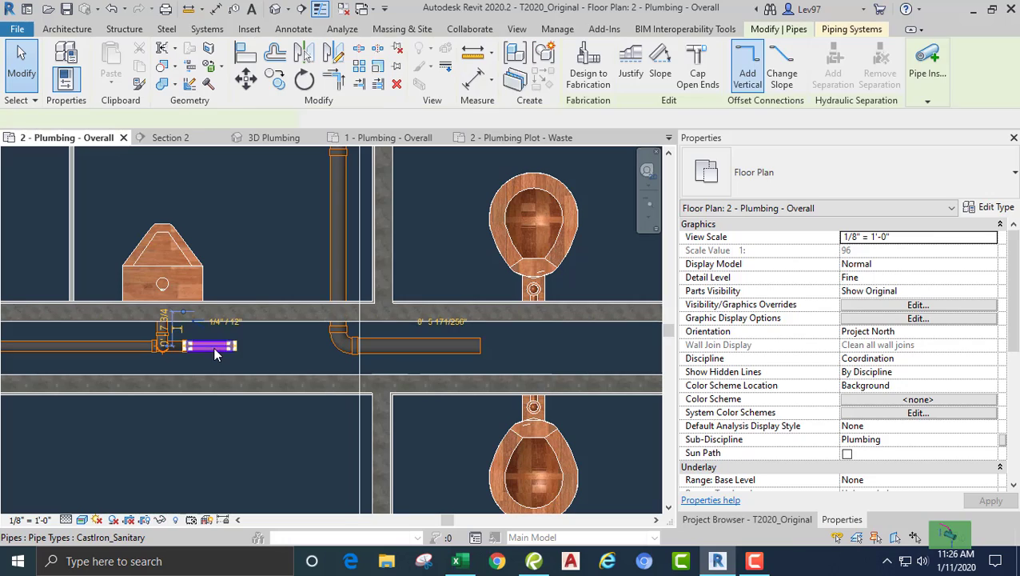
{"action": "left_click", "coordinate": [987, 210]}
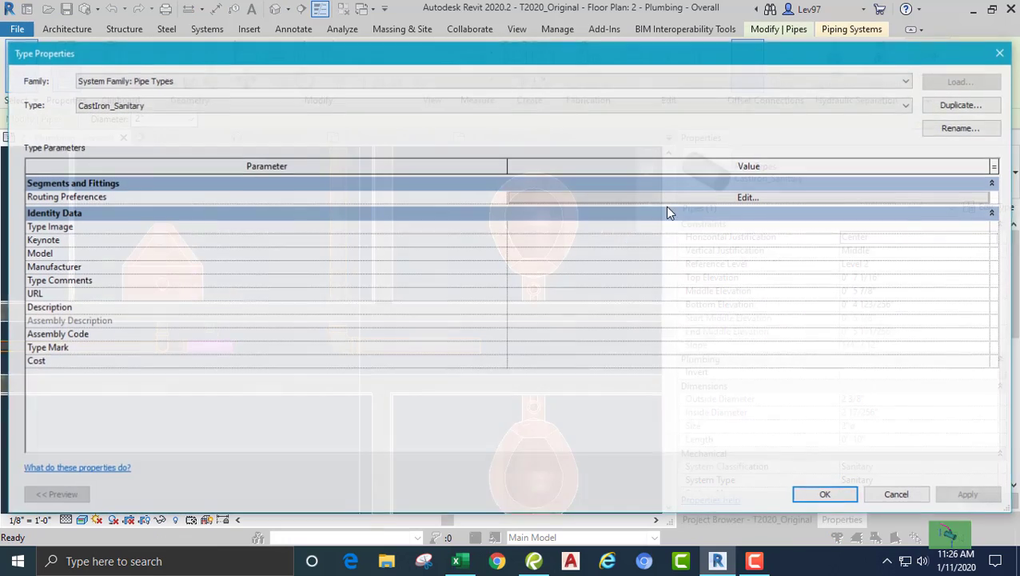
{"action": "left_click", "coordinate": [671, 198]}
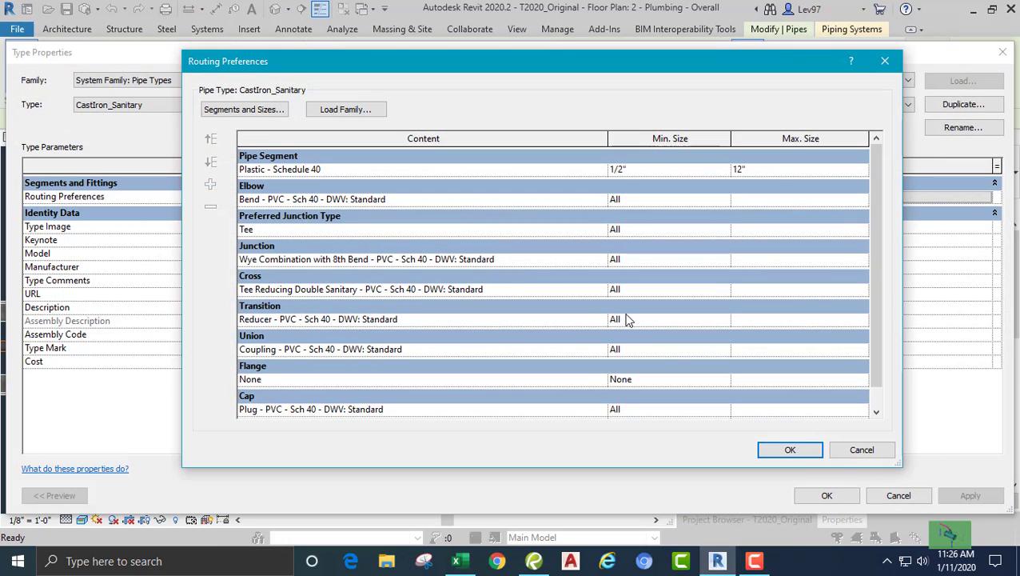
{"action": "left_click", "coordinate": [862, 450]}
{"action": "left_click", "coordinate": [898, 495]}
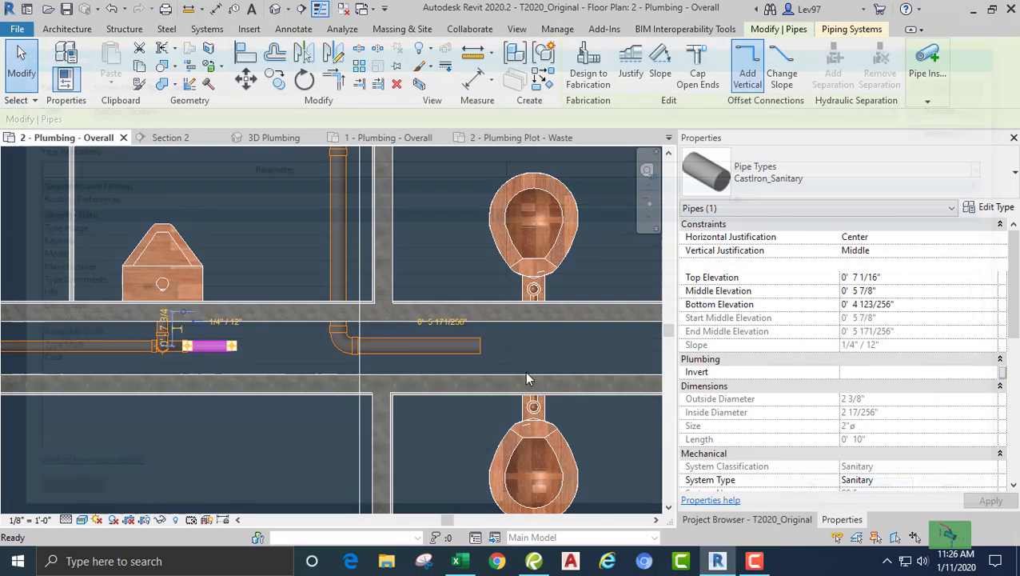
Stretch the open end of the 2" drain along the chase onto the floor drain's 3" pipe to connect it with a wye
{"action": "left_click", "coordinate": [234, 368]}
{"action": "left_click", "coordinate": [228, 347]}
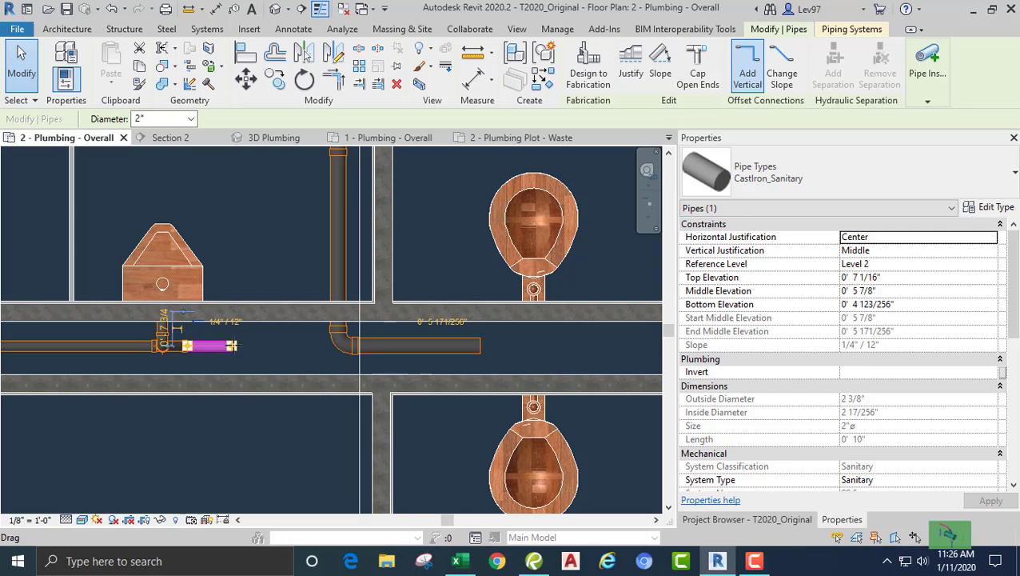
{"action": "left_click_drag", "start_coordinate": [231, 346], "coordinate": [419, 346]}
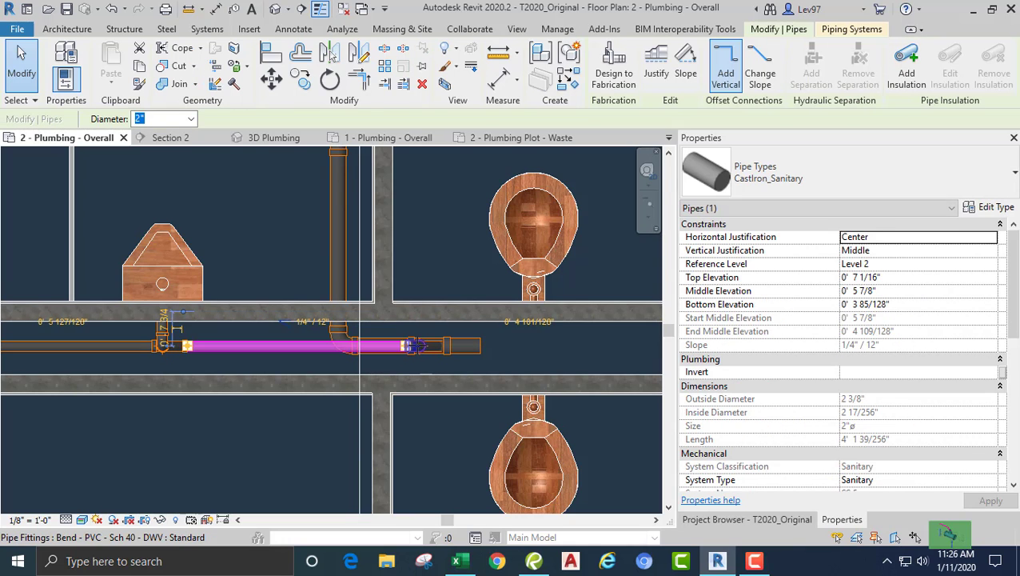
{"action": "left_click", "coordinate": [269, 194]}
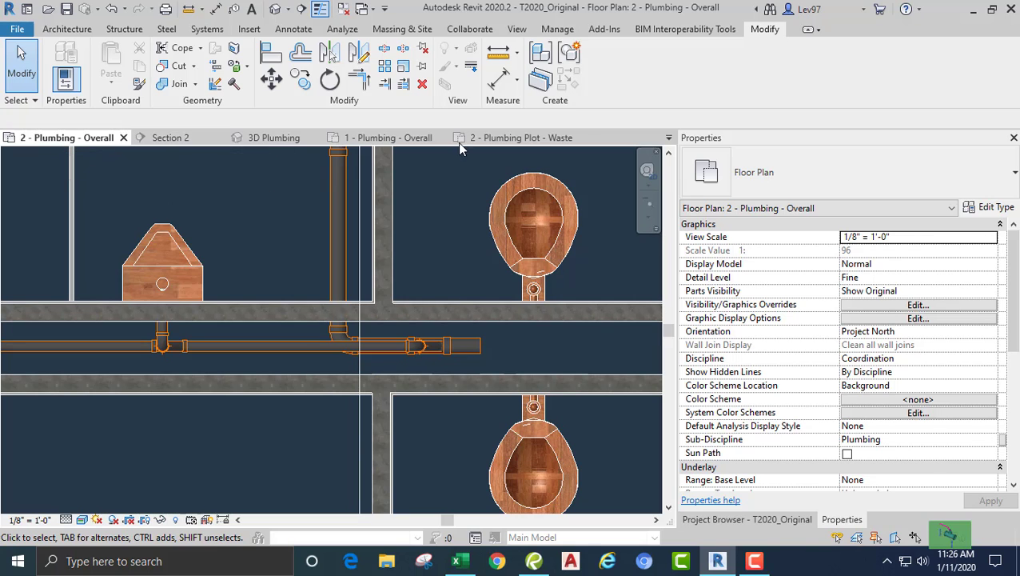
Examine in the 3D Plumbing view how the 2" drain drops and joins the floor drain's 3" pipe
{"action": "left_click", "coordinate": [272, 139]}
{"action": "scroll", "coordinate": [347, 349], "scroll_direction": "up", "scroll_amount": 3}
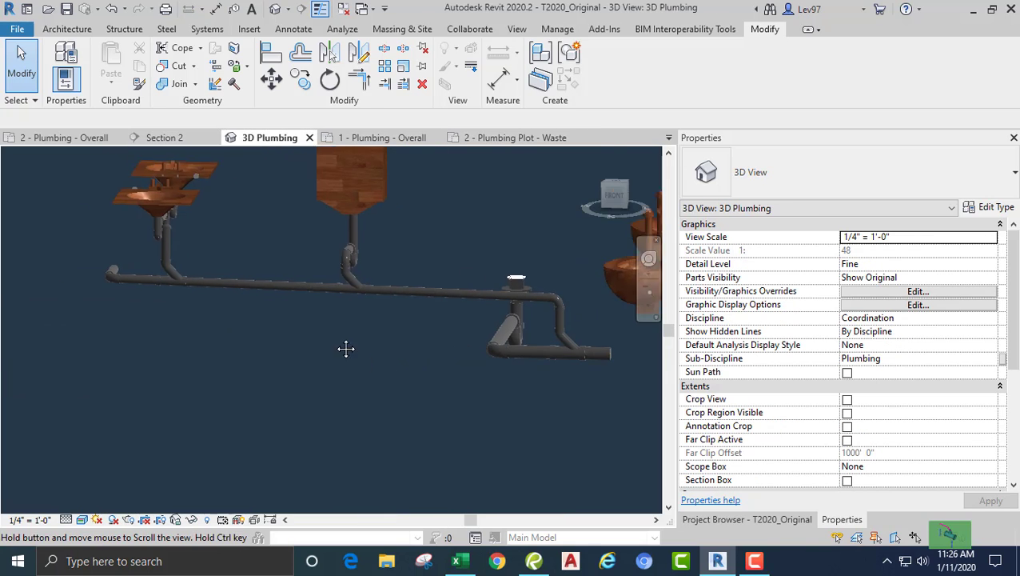
{"action": "scroll", "coordinate": [441, 373], "scroll_direction": "up", "scroll_amount": 2}
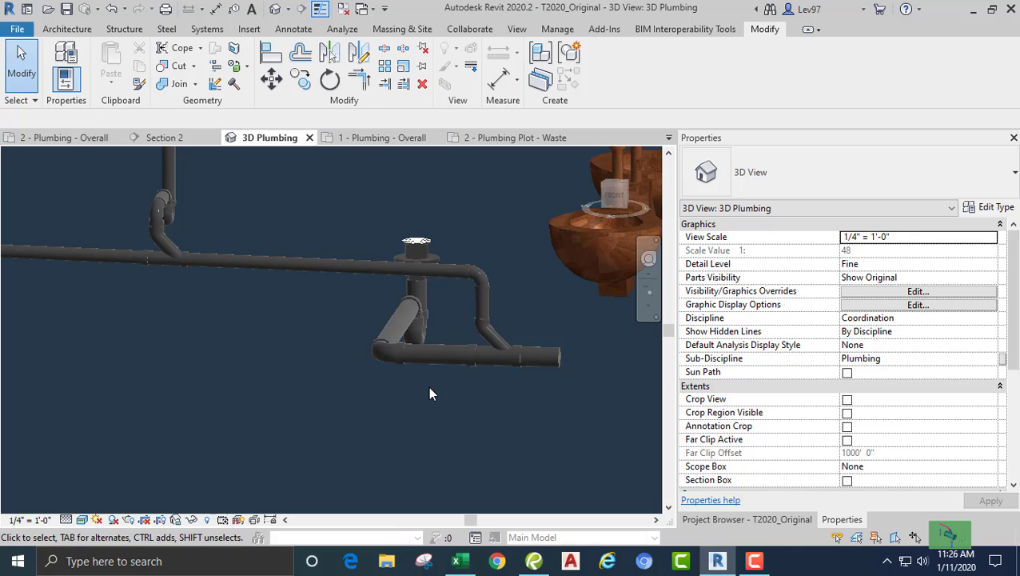
{"action": "left_click", "coordinate": [484, 340]}
{"action": "middle_click_drag", "start_coordinate": [480, 349], "coordinate": [467, 395], "text": "shift"}
{"action": "scroll", "coordinate": [416, 395], "scroll_direction": "down", "scroll_amount": 3}
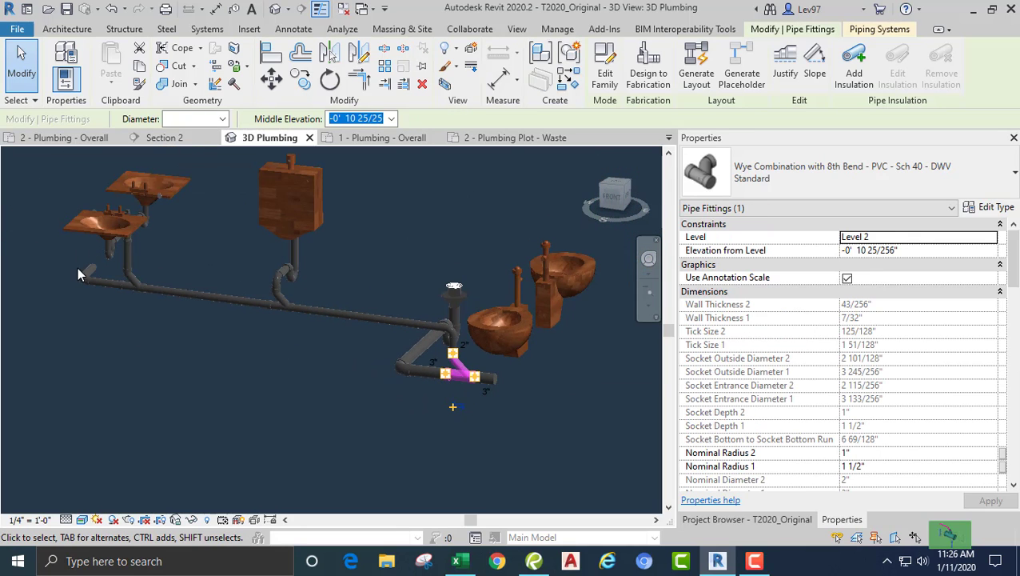
{"action": "left_click", "coordinate": [274, 348]}
{"action": "middle_click_drag", "start_coordinate": [338, 365], "coordinate": [319, 372]}
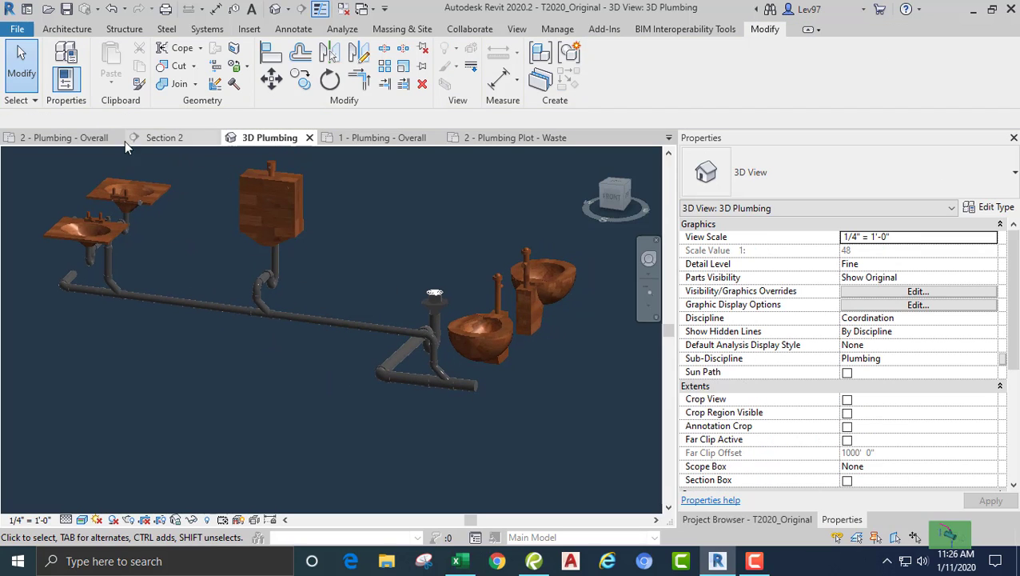
In the 2 - Plumbing - Overall plan, move the Section 2 line past the water closets so its view takes them in
{"action": "left_click", "coordinate": [92, 142]}
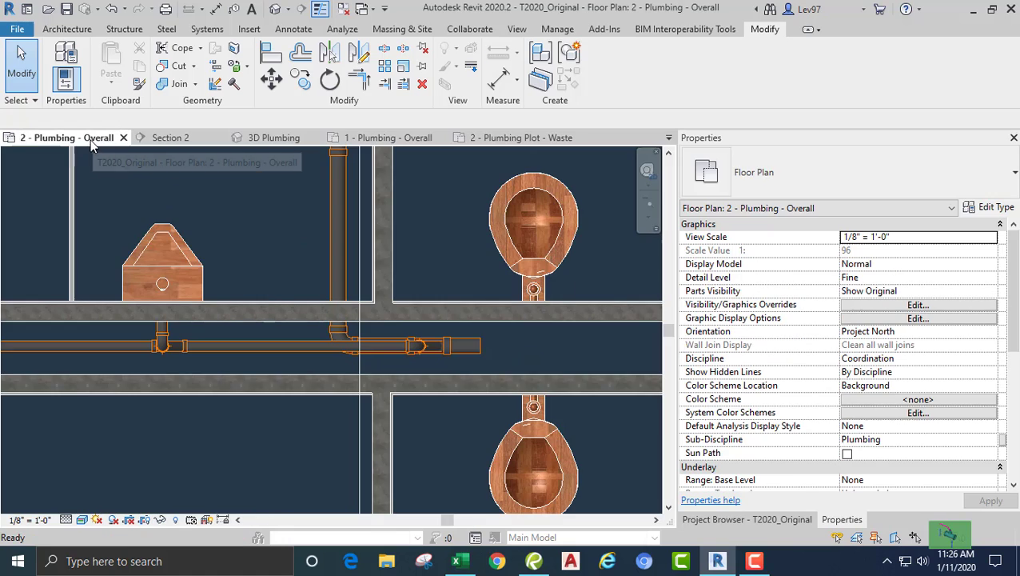
{"action": "middle_click_drag", "start_coordinate": [275, 250], "coordinate": [129, 258]}
{"action": "scroll", "coordinate": [310, 351], "scroll_direction": "up", "scroll_amount": 2}
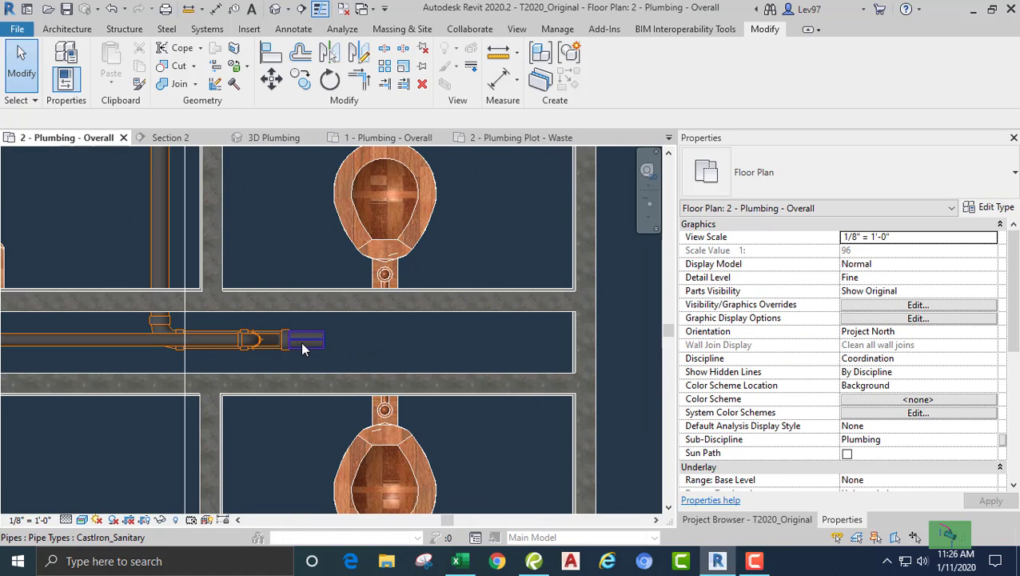
{"action": "scroll", "coordinate": [300, 231], "scroll_direction": "down", "scroll_amount": 1}
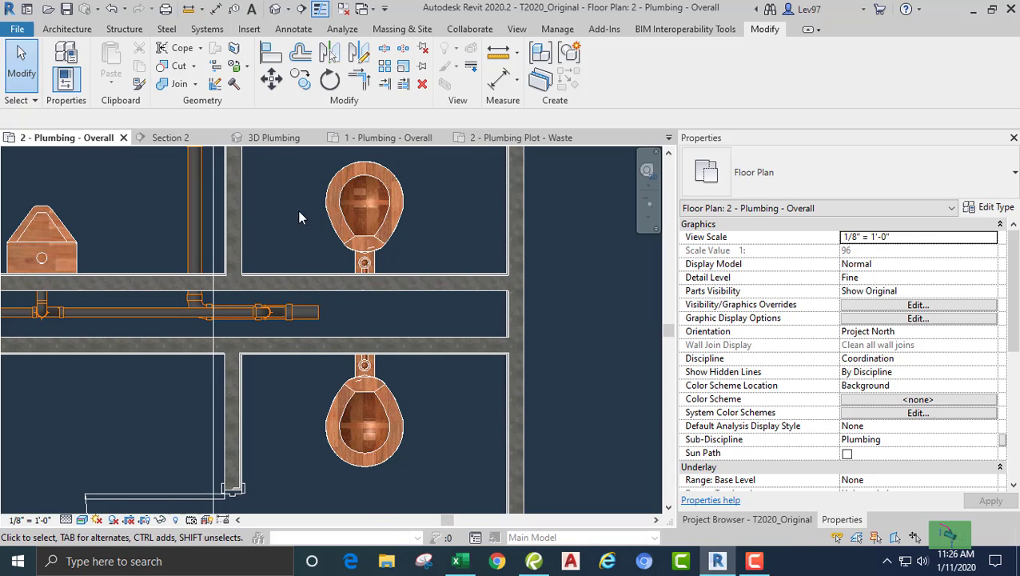
{"action": "middle_click_drag", "start_coordinate": [353, 272], "coordinate": [405, 239]}
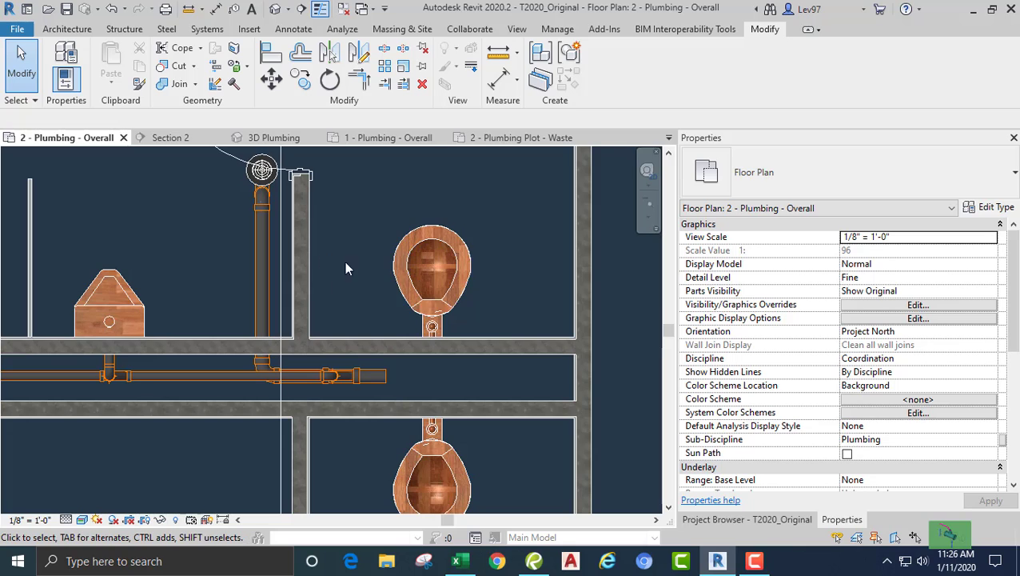
{"action": "middle_click_drag", "start_coordinate": [346, 266], "coordinate": [384, 241]}
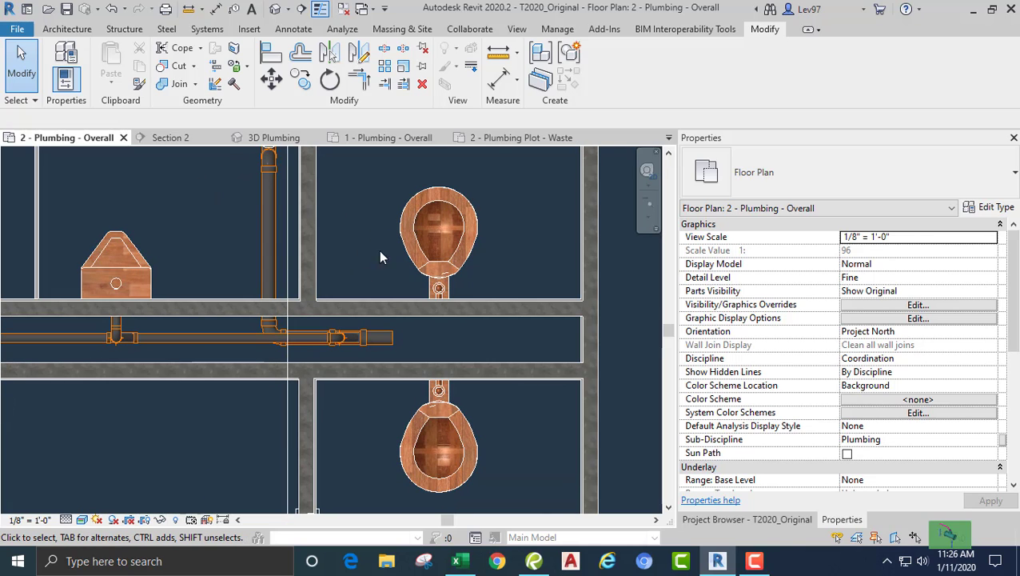
{"action": "left_click", "coordinate": [285, 243]}
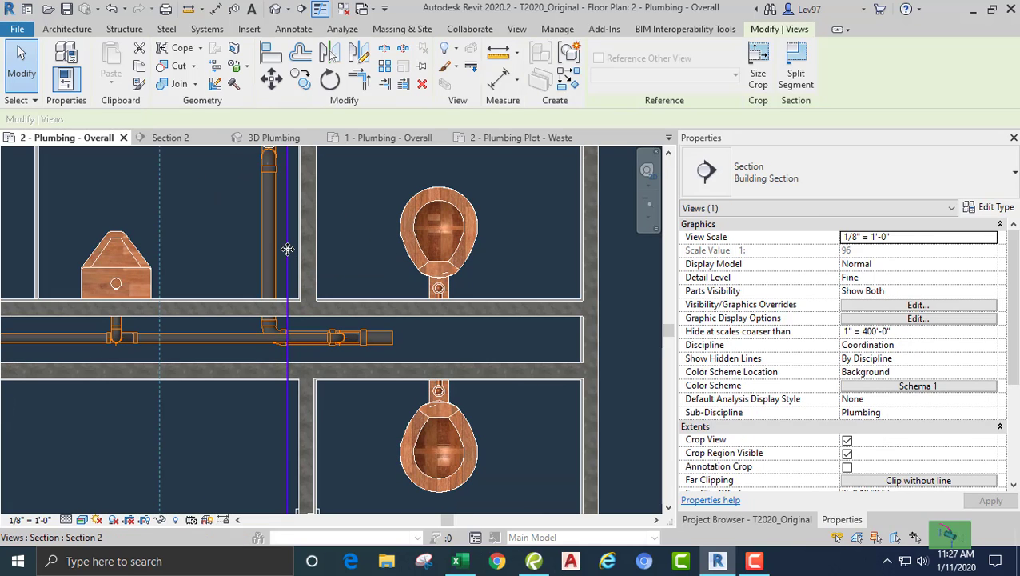
{"action": "left_click_drag", "start_coordinate": [389, 264], "coordinate": [500, 258]}
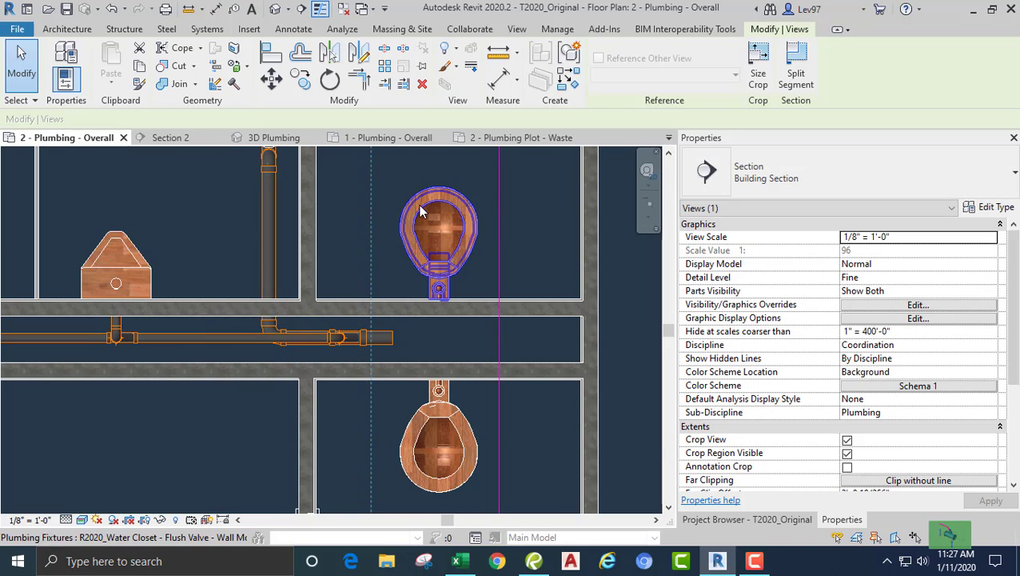
In Section 2, draw a 4" sanitary pipe from the left water closet's outlet to above the chase drain, turning down to about 5" below Level 2
{"action": "left_click", "coordinate": [183, 142]}
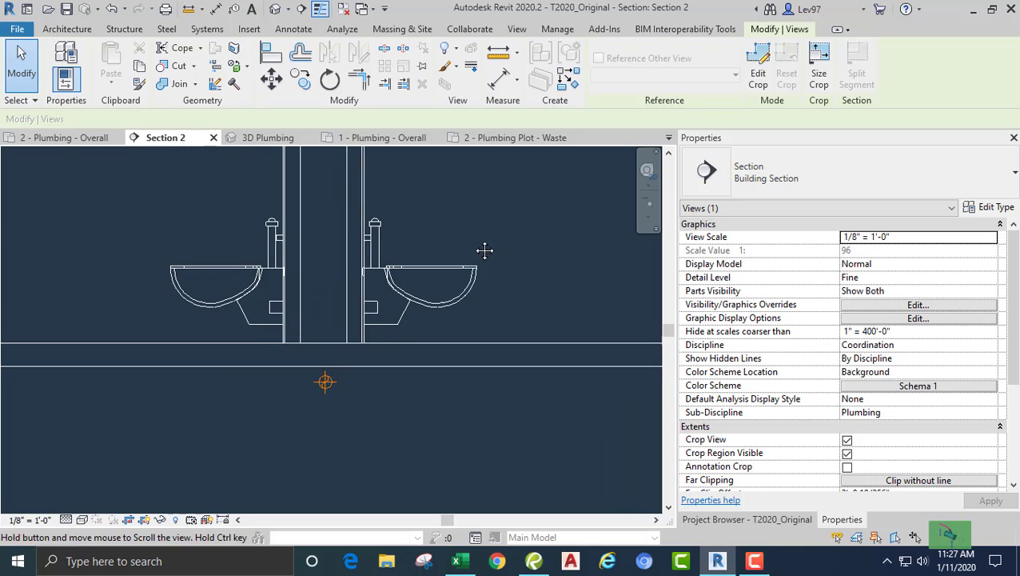
{"action": "left_click", "coordinate": [195, 275]}
{"action": "scroll", "coordinate": [240, 326], "scroll_direction": "up", "scroll_amount": 2}
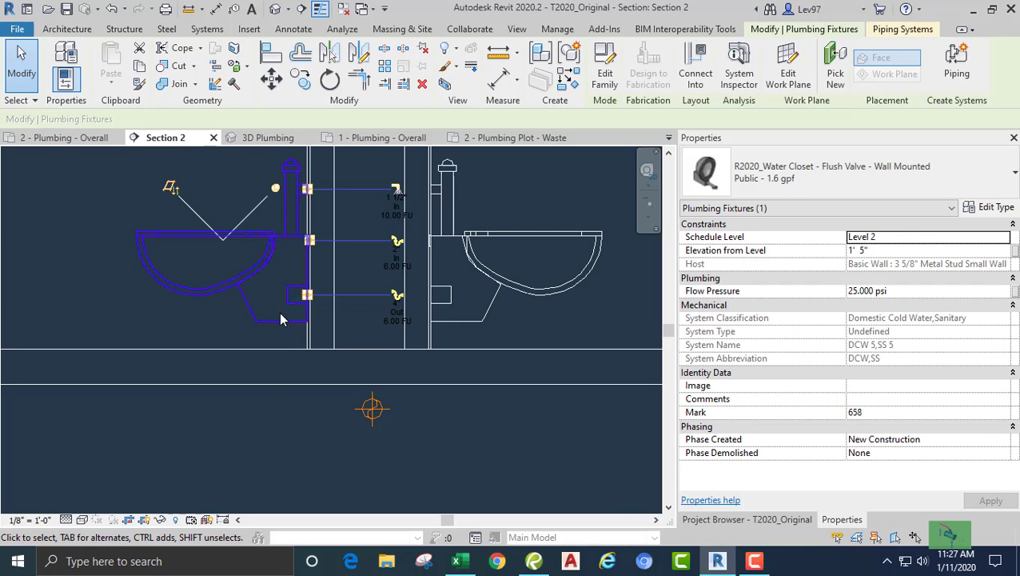
{"action": "left_click", "coordinate": [398, 297]}
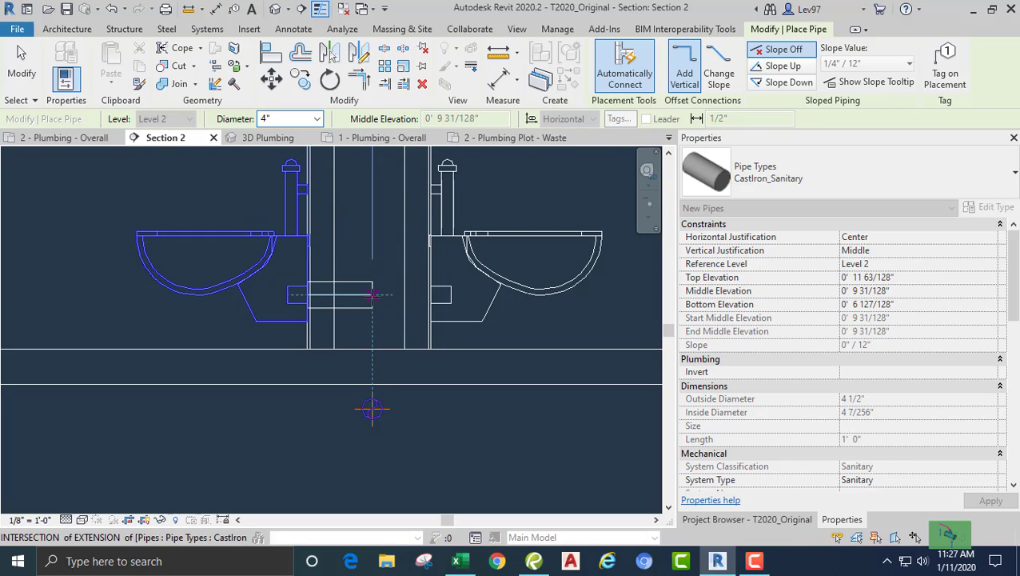
{"action": "left_click", "coordinate": [372, 294]}
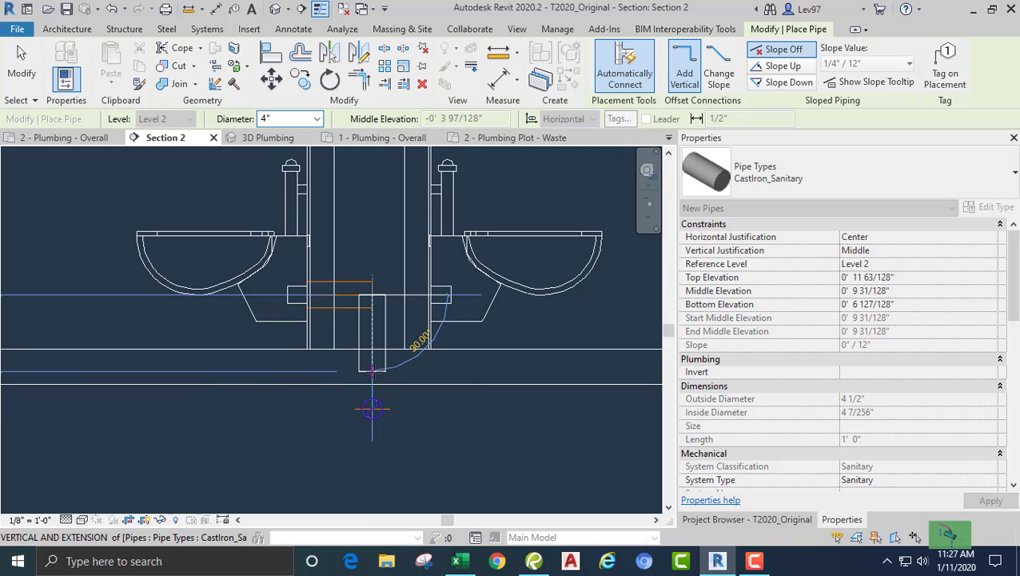
{"action": "left_click", "coordinate": [372, 376]}
{"action": "key", "text": "Escape"}
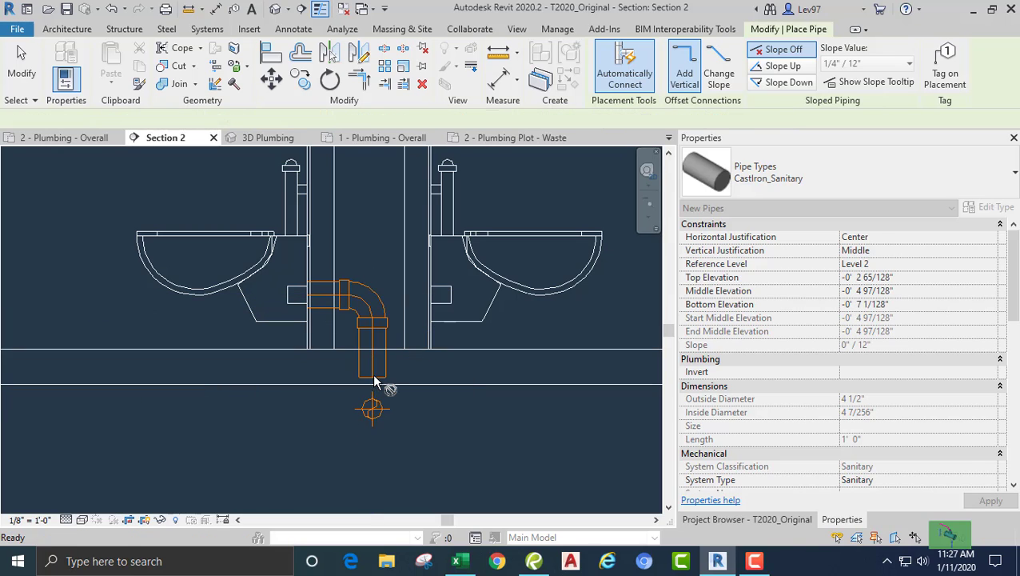
{"action": "key", "text": "Escape"}
Set the junction in the CastIron_Sanitary routing preferences to Tee Sanitary - PVC - Sch 40 - DWV: Standard
{"action": "left_click", "coordinate": [358, 363]}
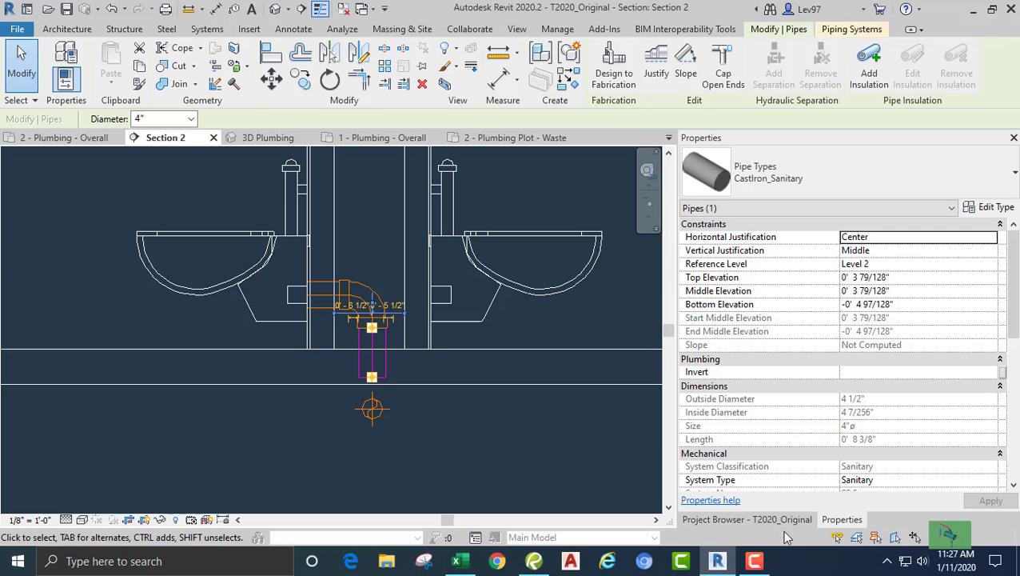
{"action": "left_click", "coordinate": [998, 210]}
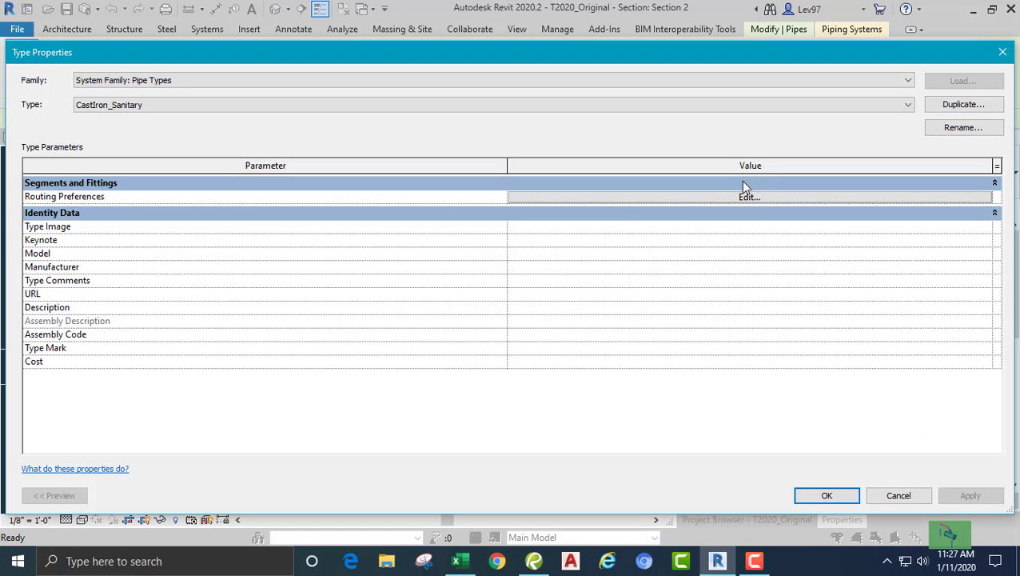
{"action": "left_click", "coordinate": [748, 197]}
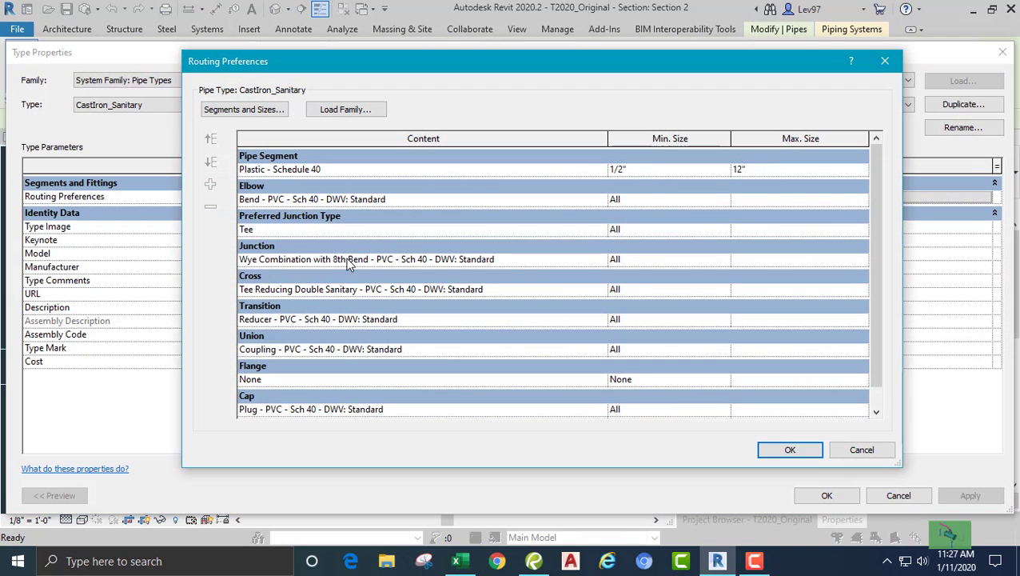
{"action": "left_click", "coordinate": [347, 259]}
{"action": "left_click", "coordinate": [600, 261]}
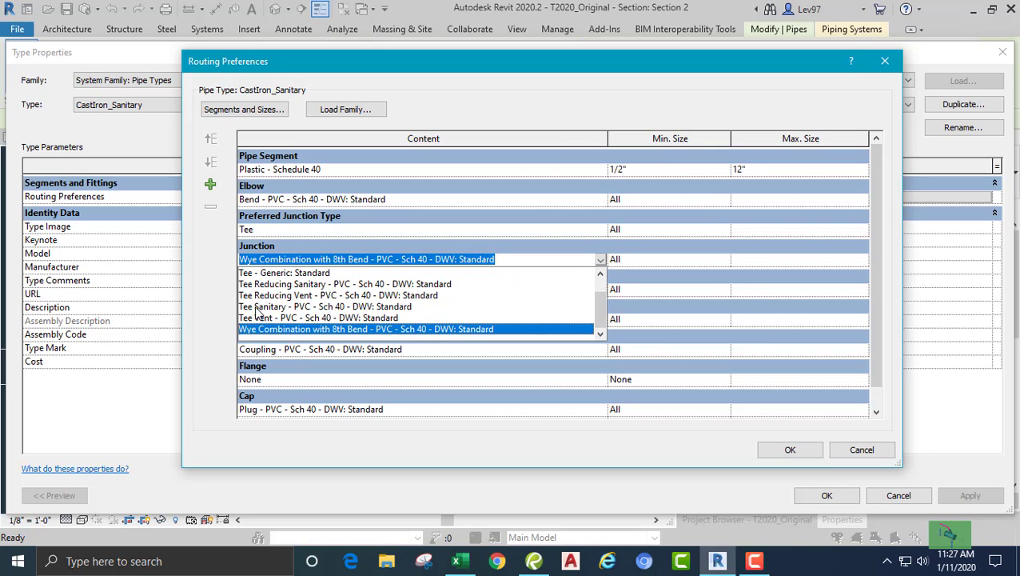
{"action": "left_click", "coordinate": [258, 306]}
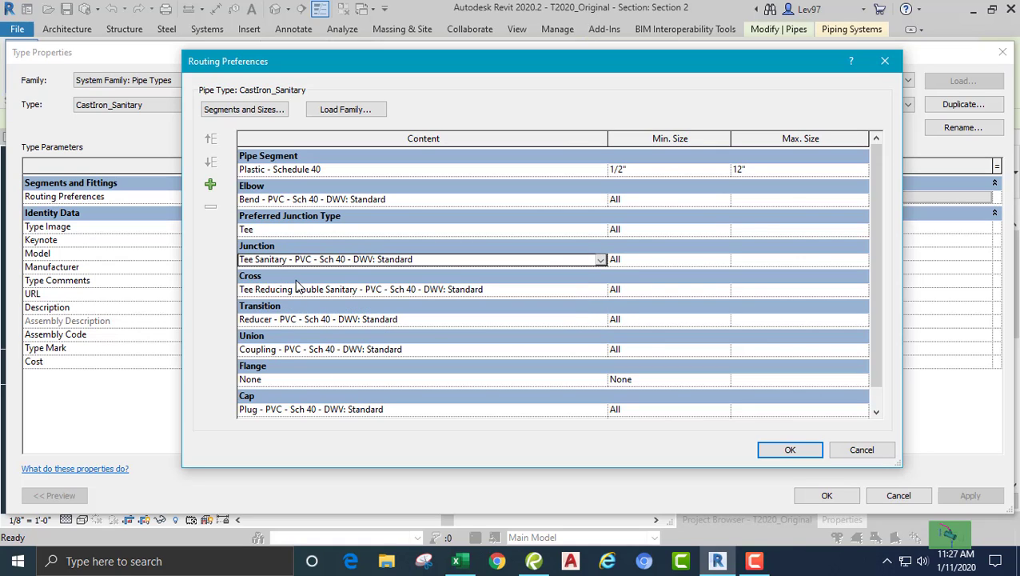
{"action": "left_click", "coordinate": [790, 450]}
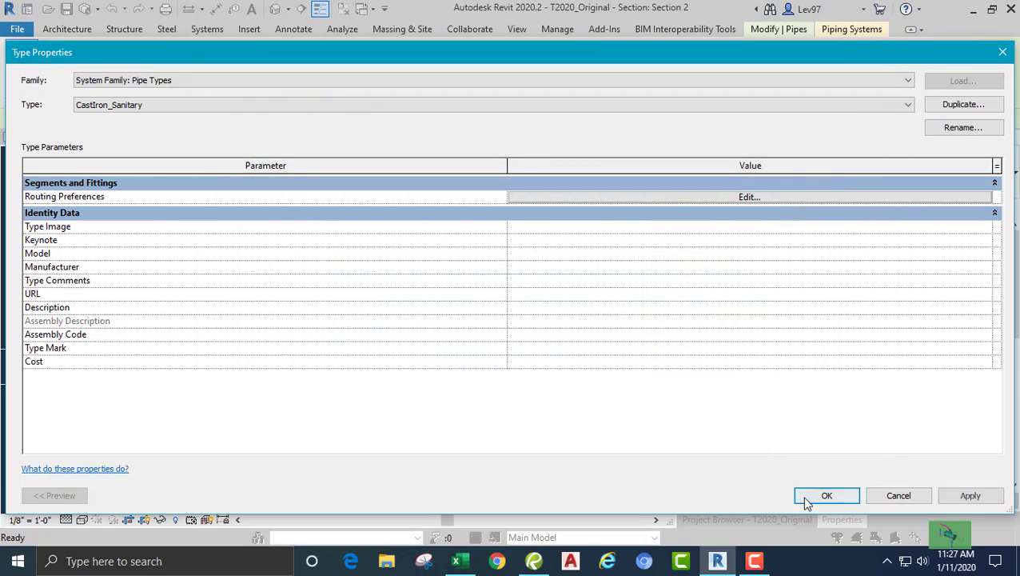
{"action": "left_click", "coordinate": [824, 496]}
{"action": "left_click", "coordinate": [355, 238]}
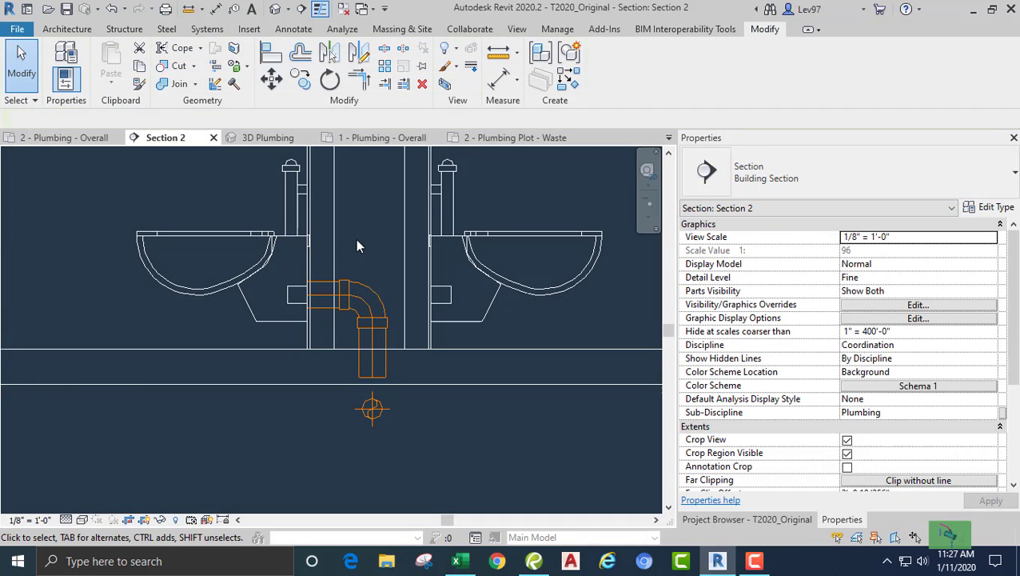
Convert the 4" elbow between the water closets into a sanitary tee opening towards the right water closet
{"action": "left_click", "coordinate": [376, 292]}
{"action": "scroll", "coordinate": [420, 297], "scroll_direction": "up", "scroll_amount": 3}
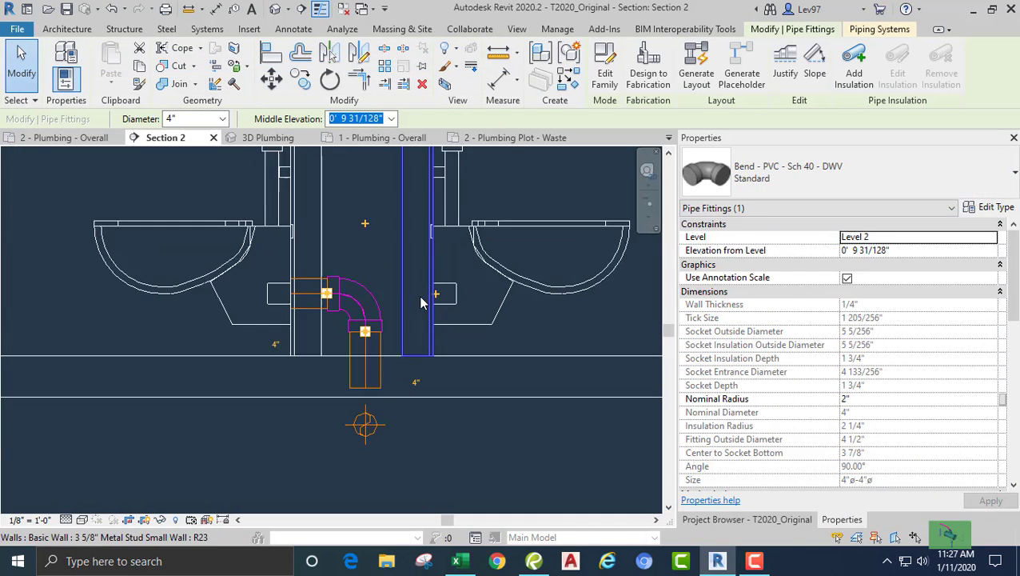
{"action": "scroll", "coordinate": [456, 300], "scroll_direction": "up", "scroll_amount": 1}
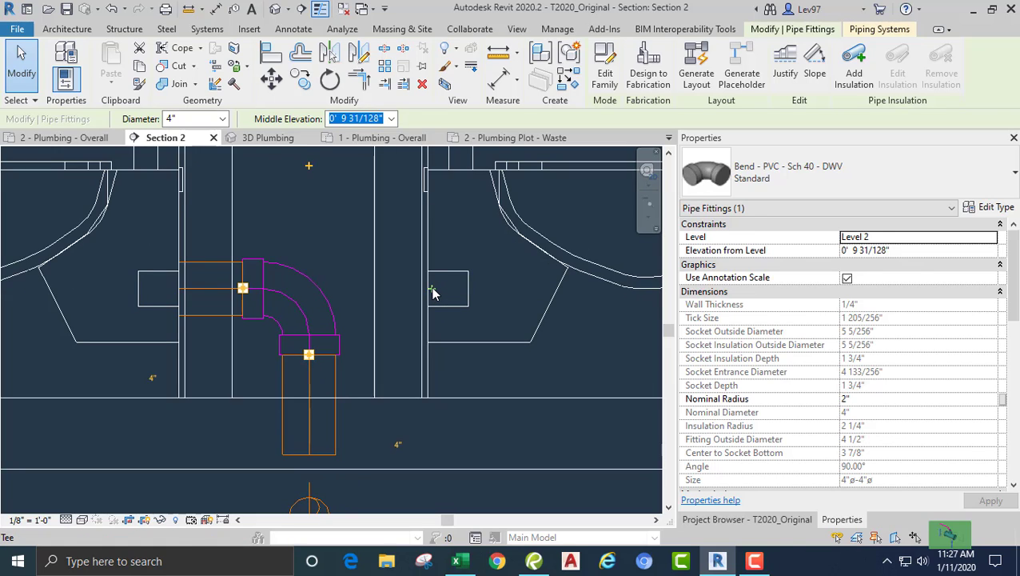
{"action": "key", "text": "Escape"}
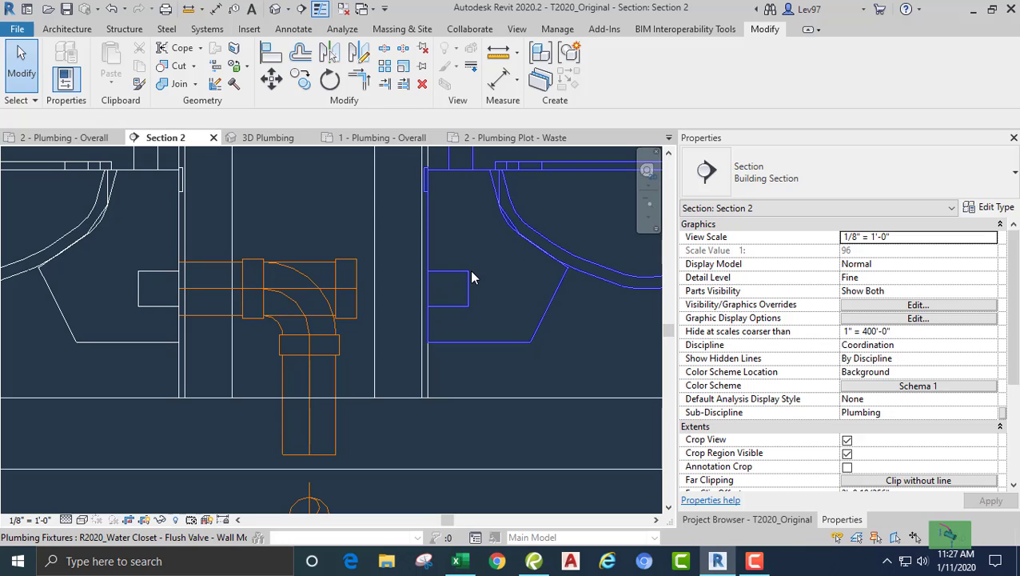
Draw a 4" pipe from the right water closet's waste outlet to the open end of the sanitary tee
{"action": "left_click", "coordinate": [469, 279]}
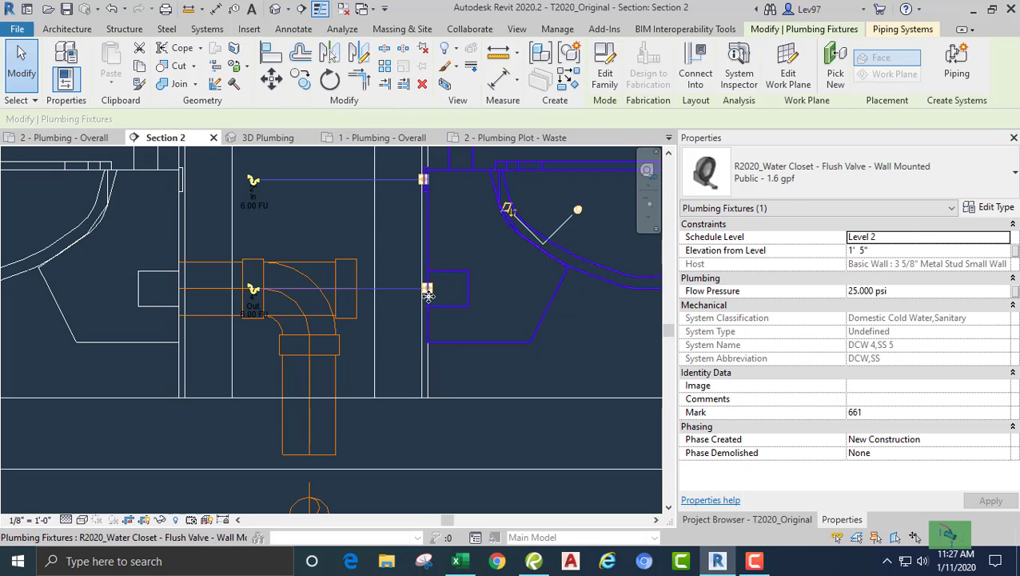
{"action": "right_click", "coordinate": [428, 289]}
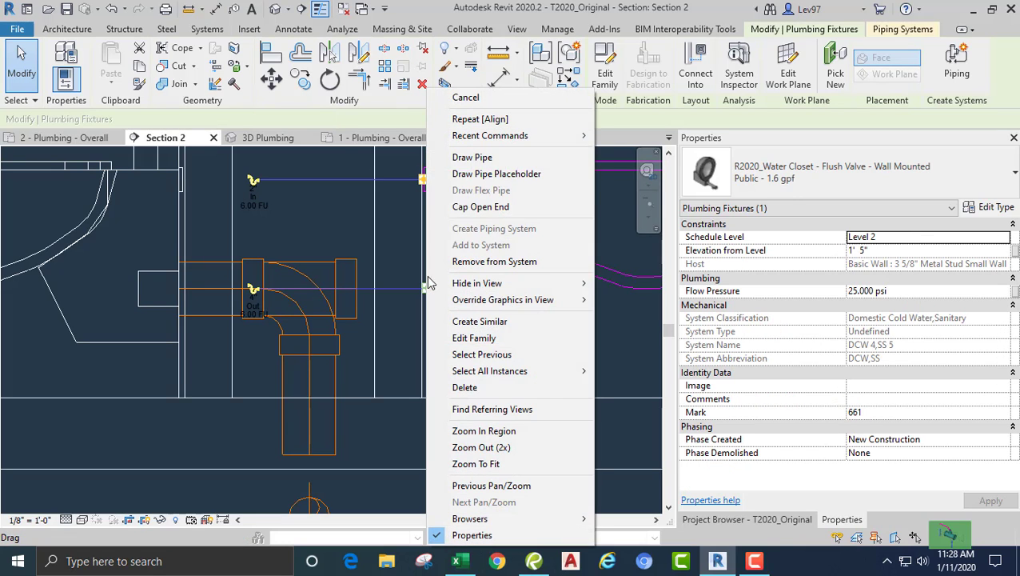
{"action": "left_click", "coordinate": [472, 157]}
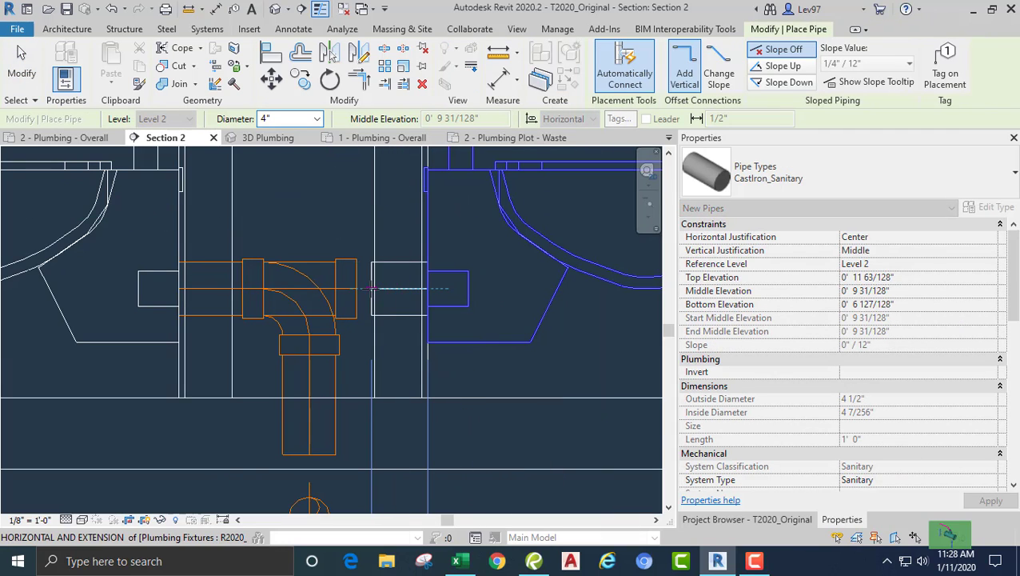
{"action": "left_click", "coordinate": [359, 288]}
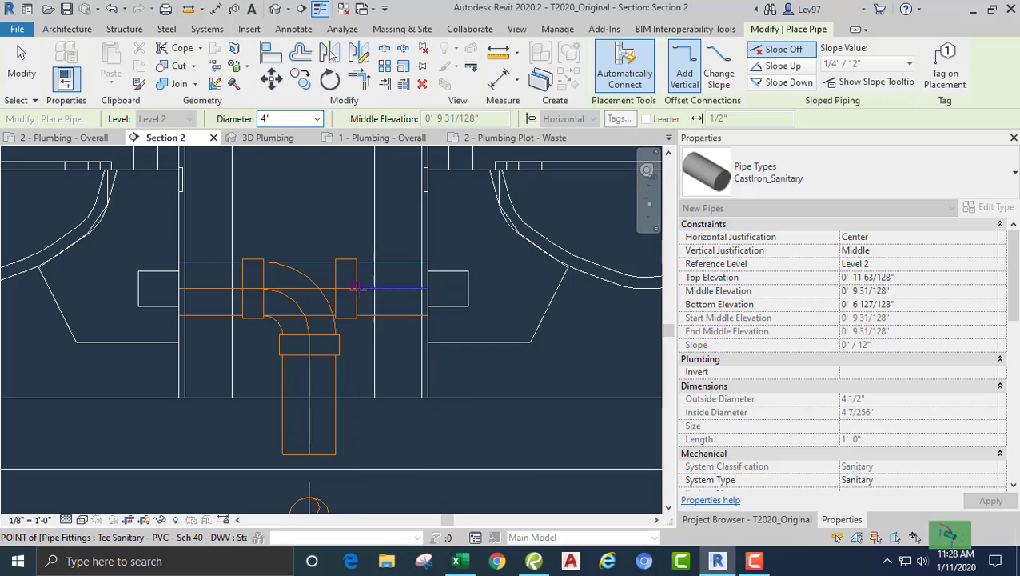
{"action": "key", "text": "Escape"}
Convert the sanitary tee into a double sanitary tee with an open connection facing upward
{"action": "middle_click_drag", "start_coordinate": [341, 196], "coordinate": [394, 255]}
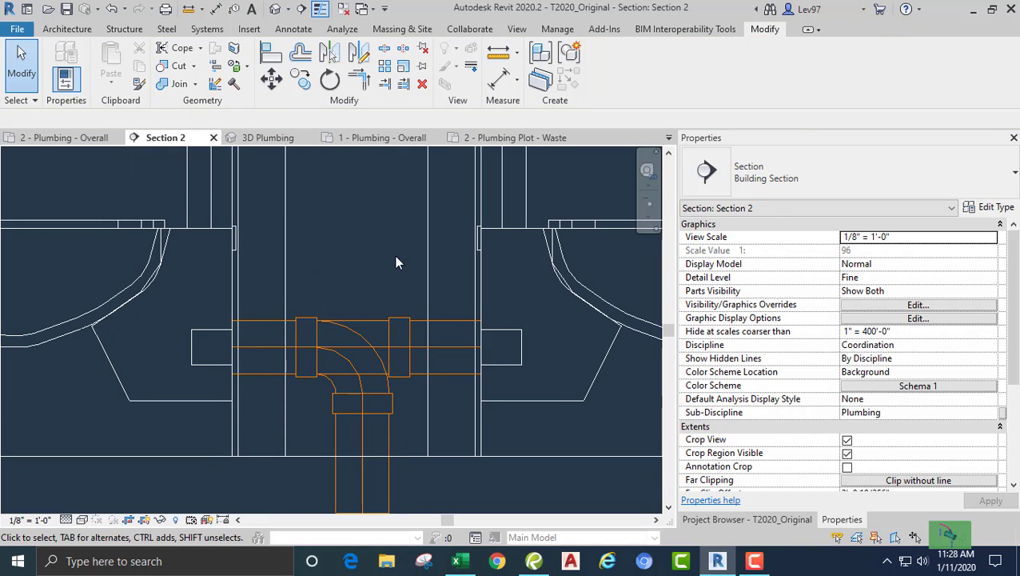
{"action": "left_click", "coordinate": [337, 317]}
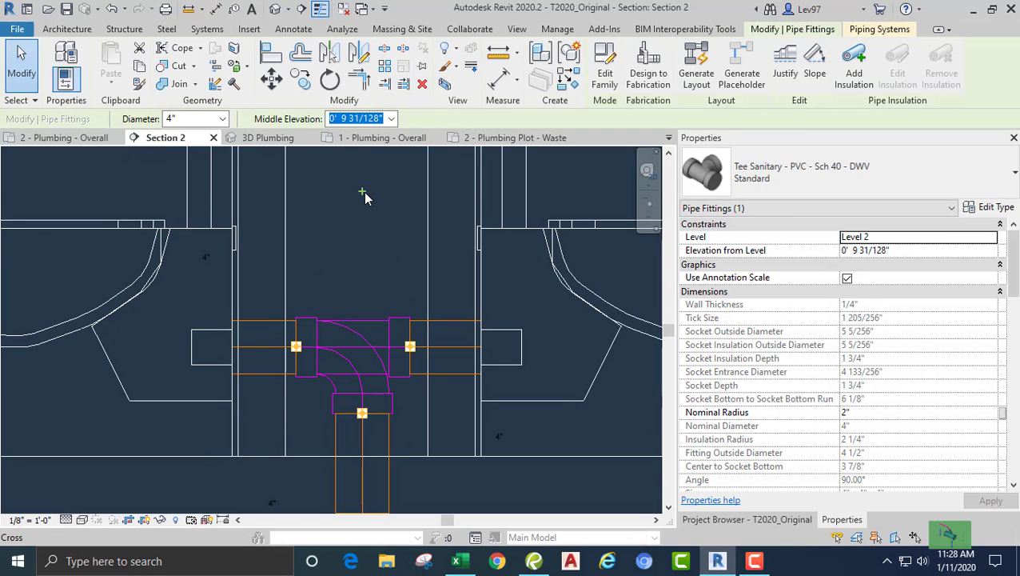
{"action": "key", "text": "Escape"}
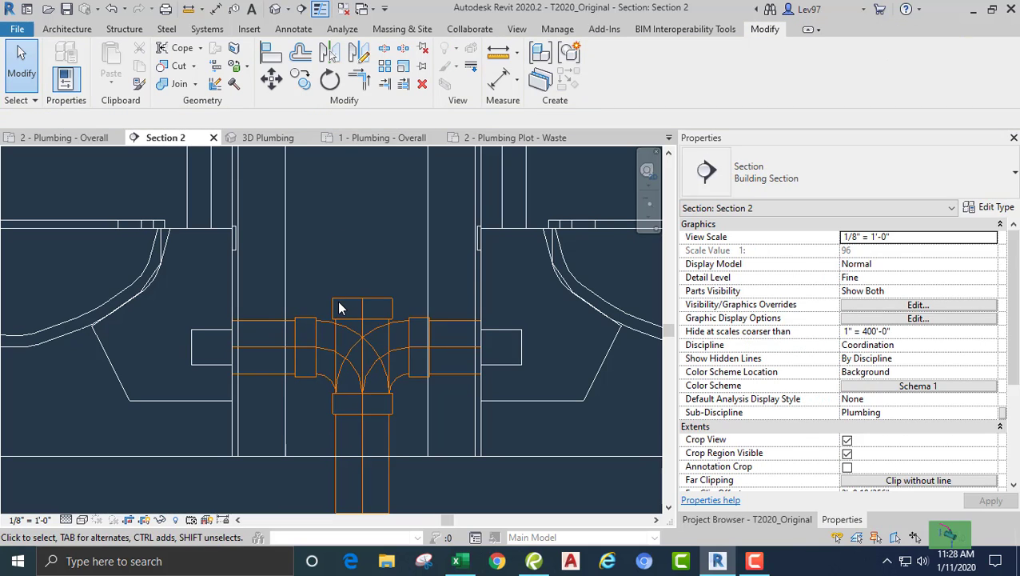
Draw a vertical 4" pipe about 5 3/4" long upward from the double sanitary tee's open top connection
{"action": "left_click", "coordinate": [334, 298]}
{"action": "right_click", "coordinate": [362, 299]}
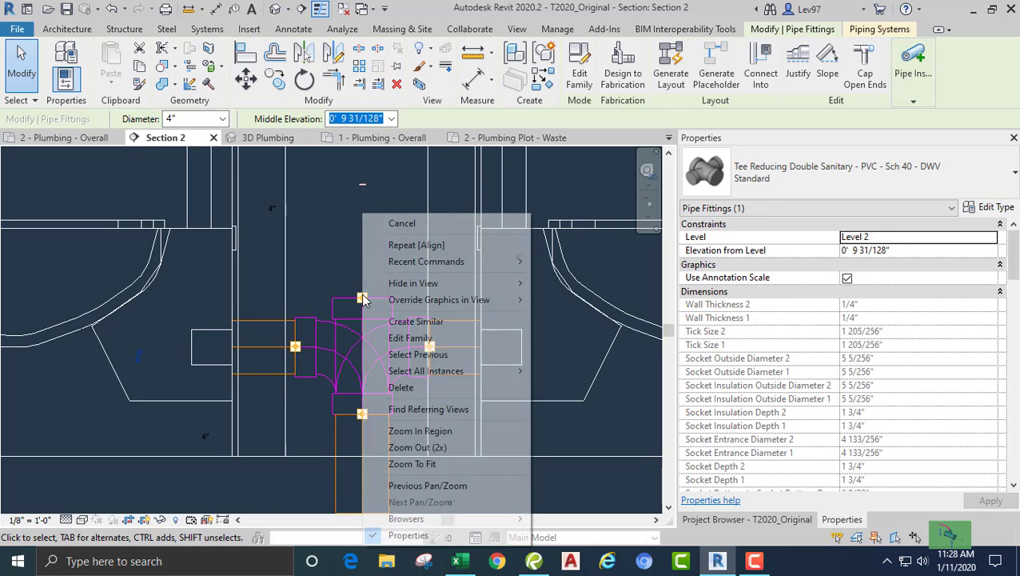
{"action": "left_click", "coordinate": [319, 241]}
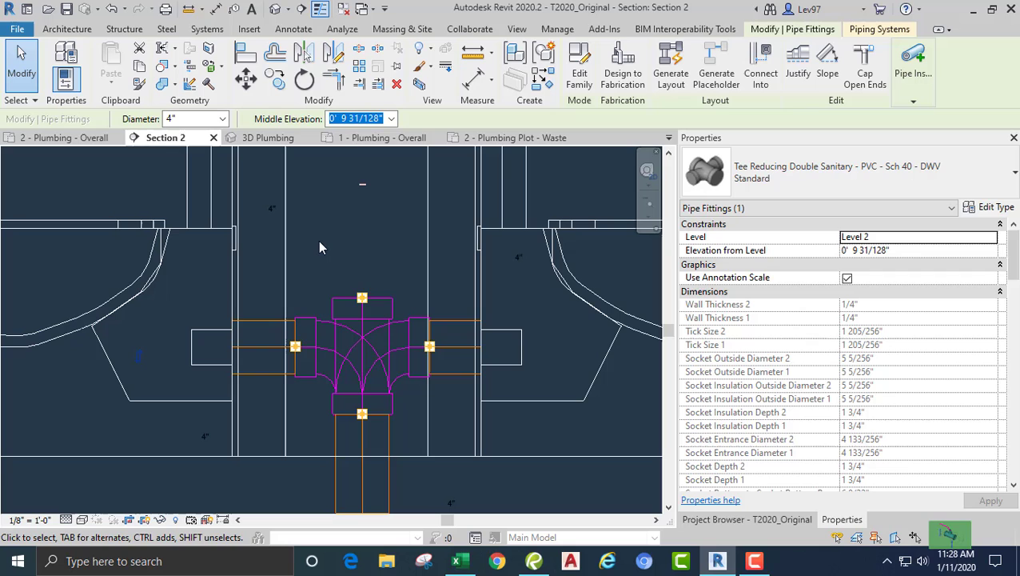
{"action": "right_click", "coordinate": [362, 299]}
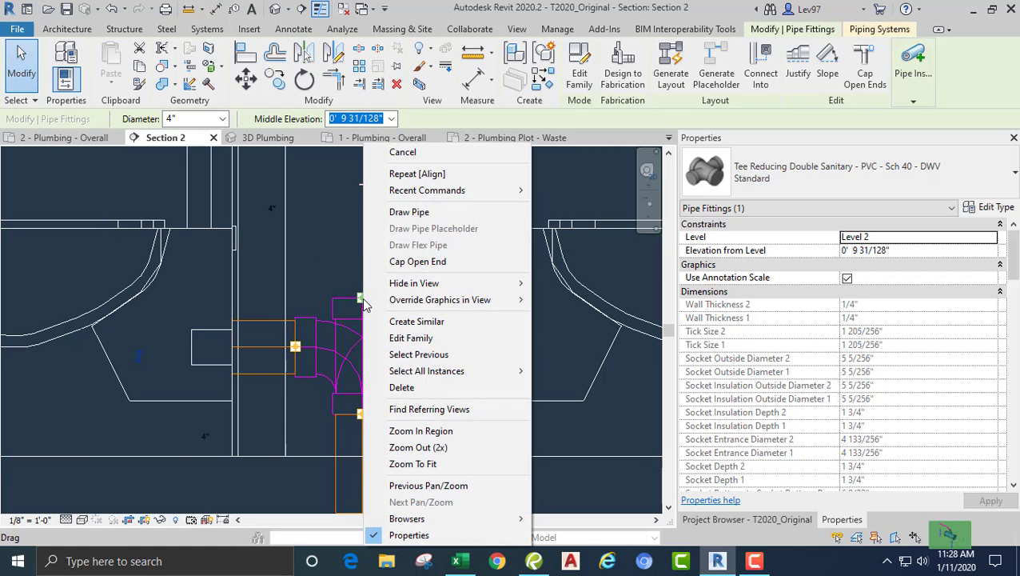
{"action": "left_click", "coordinate": [407, 212]}
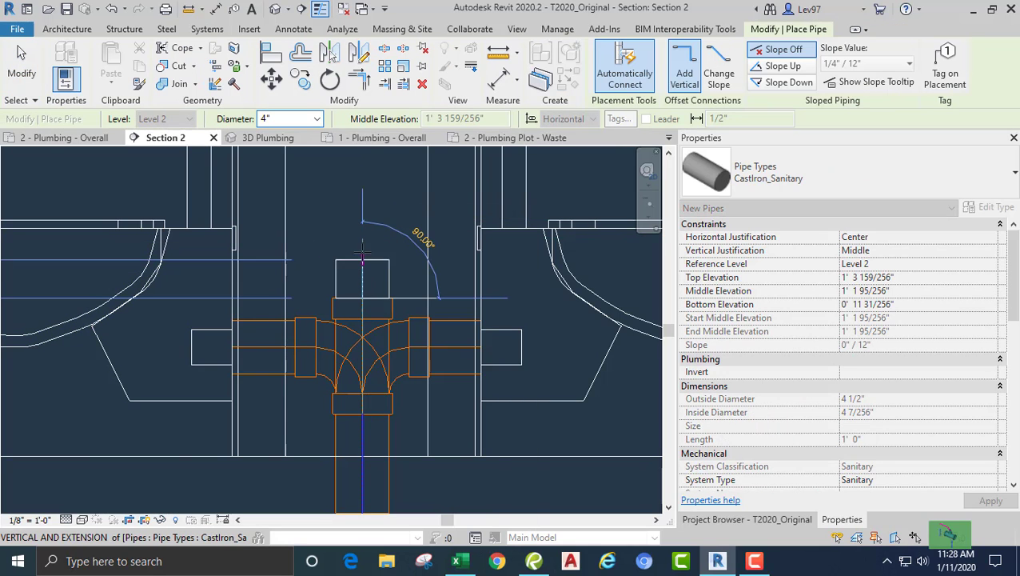
{"action": "left_click", "coordinate": [363, 231]}
{"action": "key", "text": "Escape"}
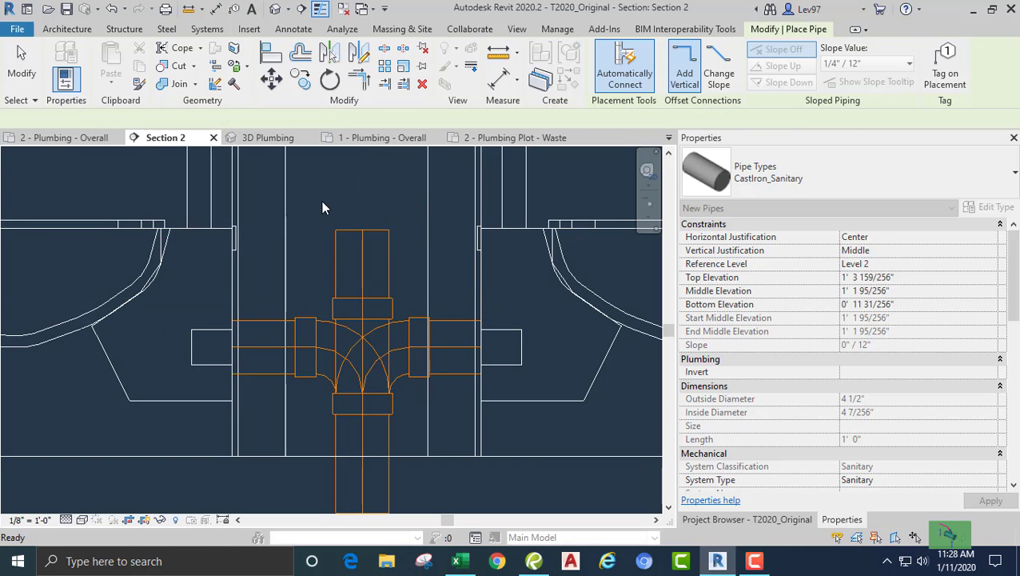
{"action": "key", "text": "Escape"}
Cap the open upper end of the vertical 4" pipe above the double sanitary tee
{"action": "left_click", "coordinate": [332, 262]}
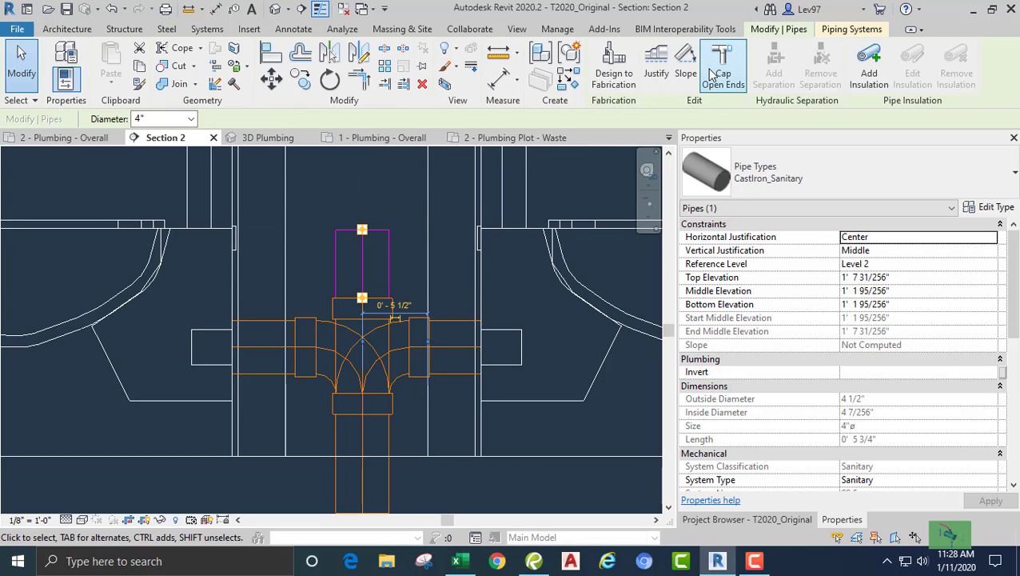
{"action": "left_click", "coordinate": [718, 72]}
{"action": "left_click", "coordinate": [366, 181]}
{"action": "scroll", "coordinate": [360, 181], "scroll_direction": "down", "scroll_amount": 2}
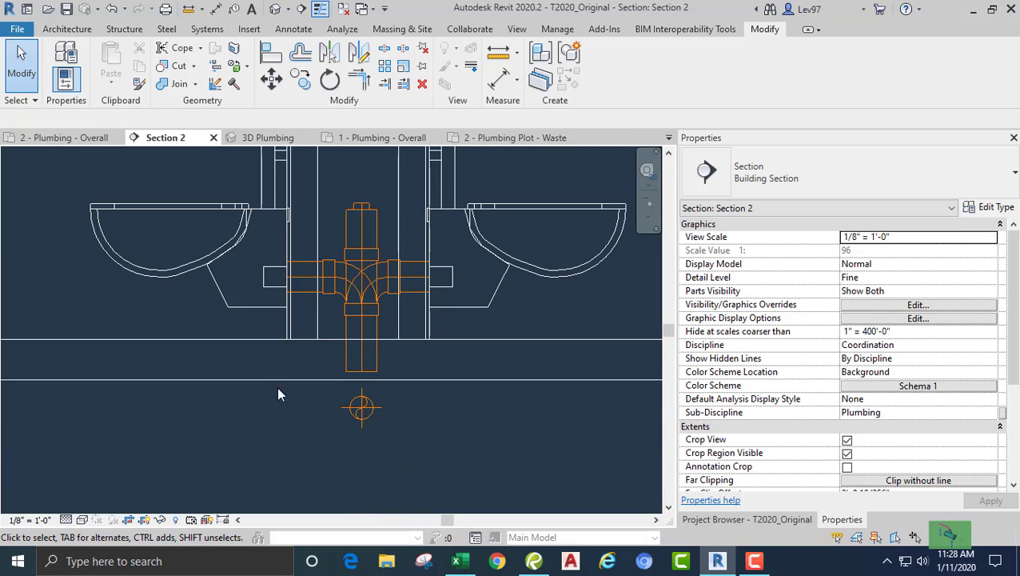
Extend the vertical 4" pipe below the double sanitary tee down past the chase drain to about 3' below Level 2
{"action": "left_click", "coordinate": [371, 364]}
{"action": "scroll", "coordinate": [820, 400], "scroll_direction": "down", "scroll_amount": 5}
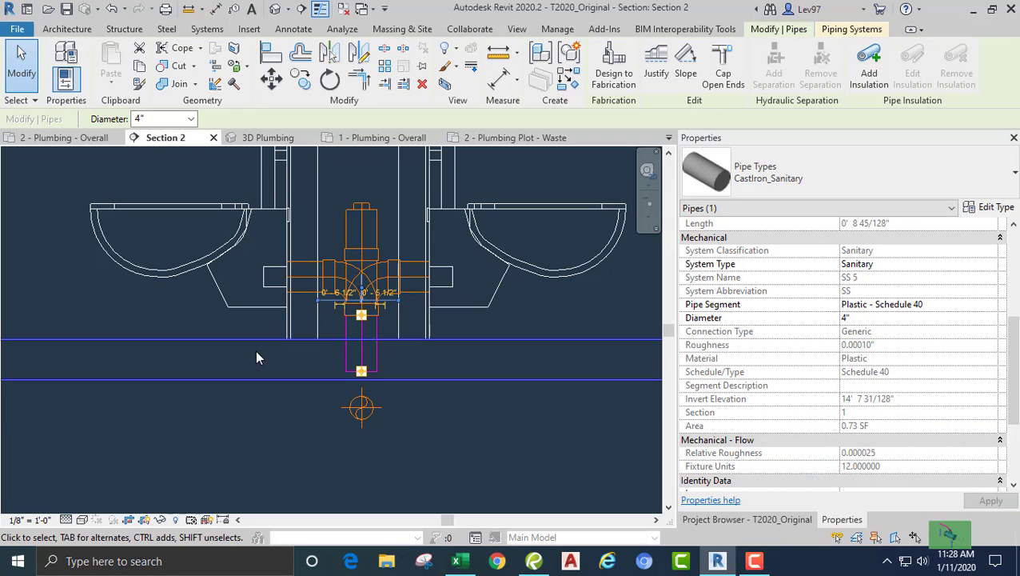
{"action": "left_click", "coordinate": [172, 318]}
{"action": "middle_click_drag", "start_coordinate": [171, 312], "coordinate": [191, 279]}
{"action": "left_click", "coordinate": [354, 334]}
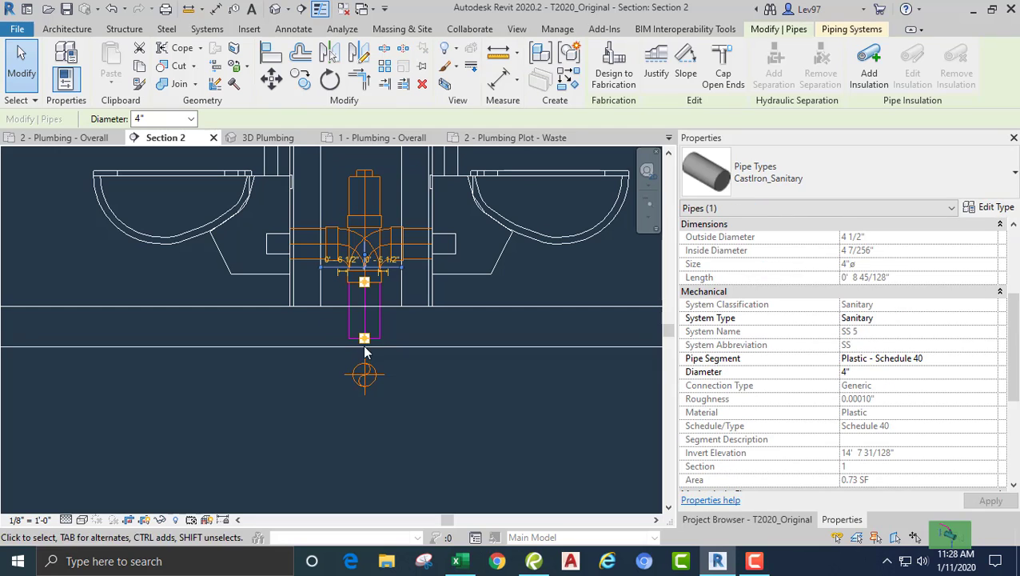
{"action": "right_click", "coordinate": [361, 340]}
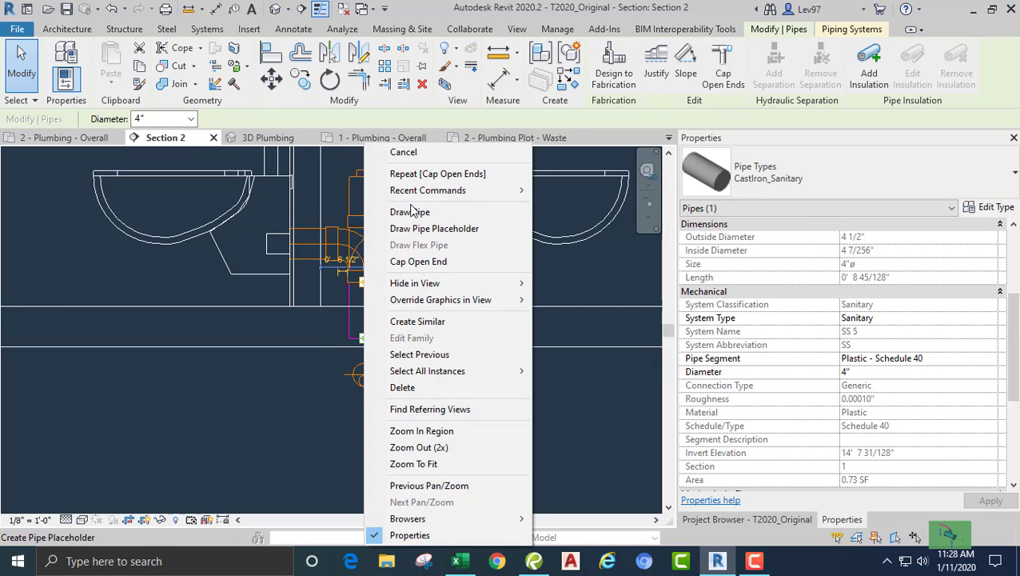
{"action": "left_click", "coordinate": [404, 211]}
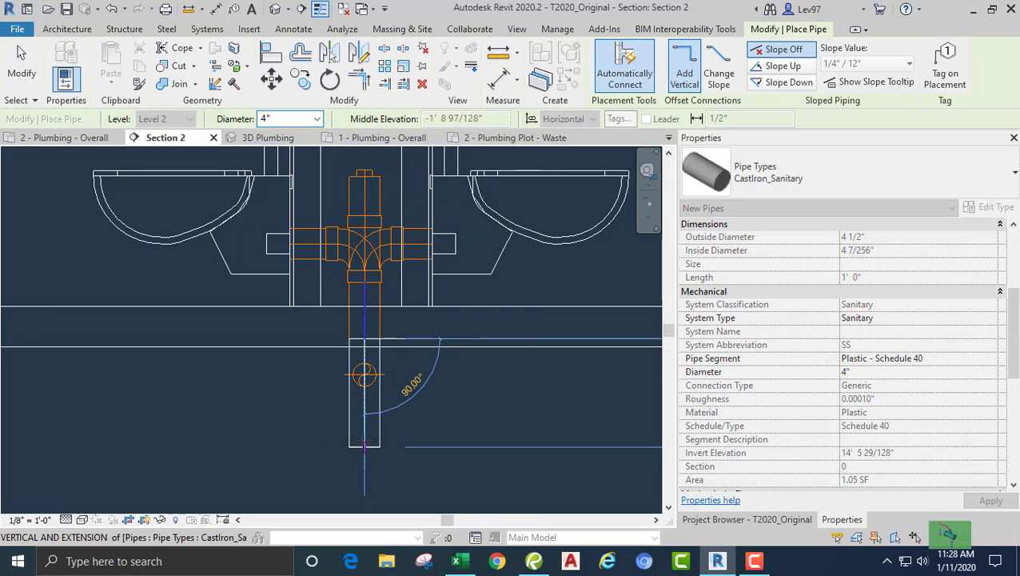
{"action": "middle_click_drag", "start_coordinate": [359, 444], "coordinate": [350, 272]}
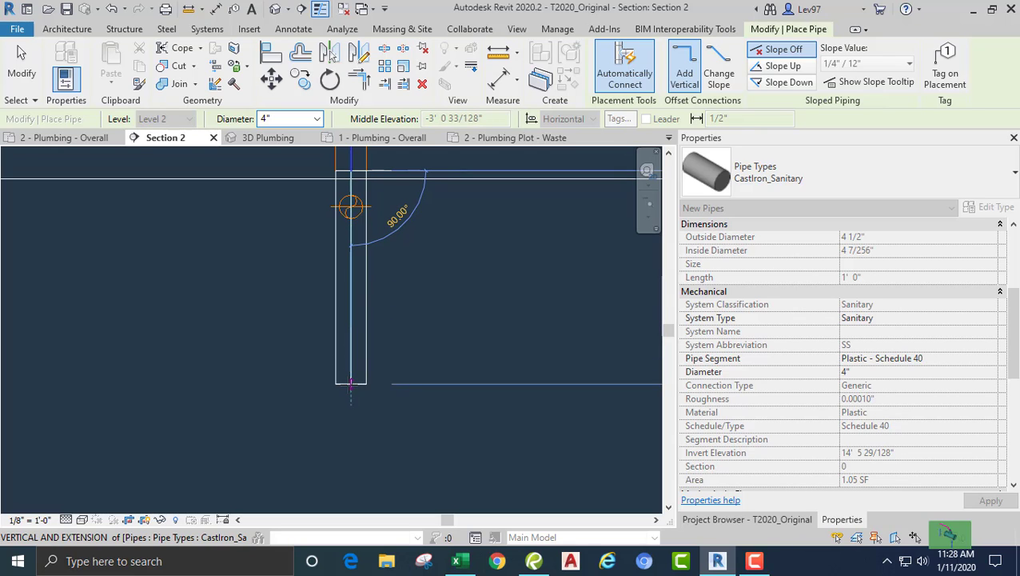
{"action": "left_click", "coordinate": [350, 383]}
{"action": "key", "text": "Escape"}
{"action": "key", "text": "Escape"}
{"action": "middle_click_drag", "start_coordinate": [346, 360], "coordinate": [357, 421]}
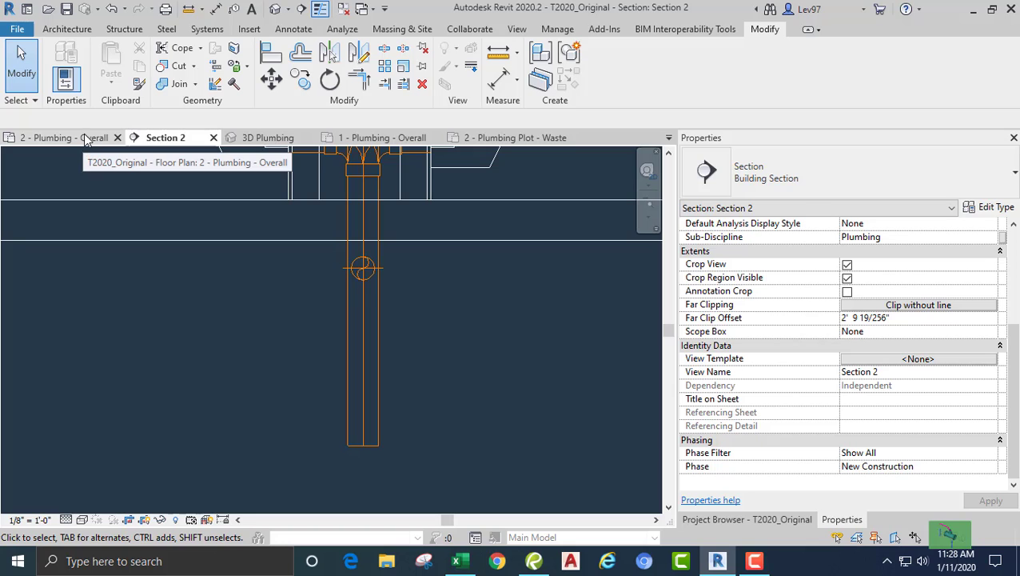
In the 2 - Plumbing - Overall plan, rotate the Section 2 line 90° so it runs lengthwise along the chase
{"action": "left_click", "coordinate": [83, 140]}
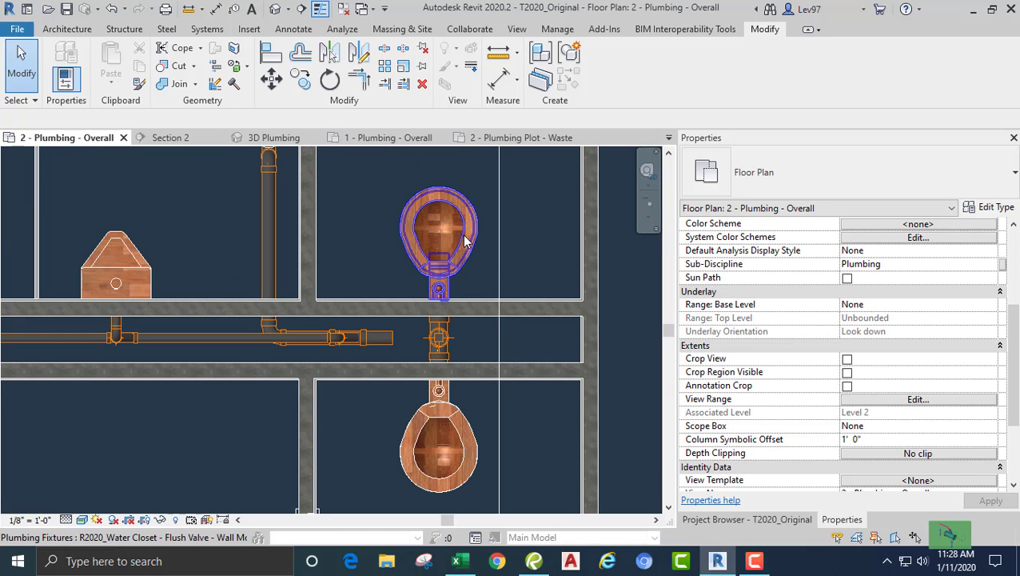
{"action": "left_click", "coordinate": [499, 257]}
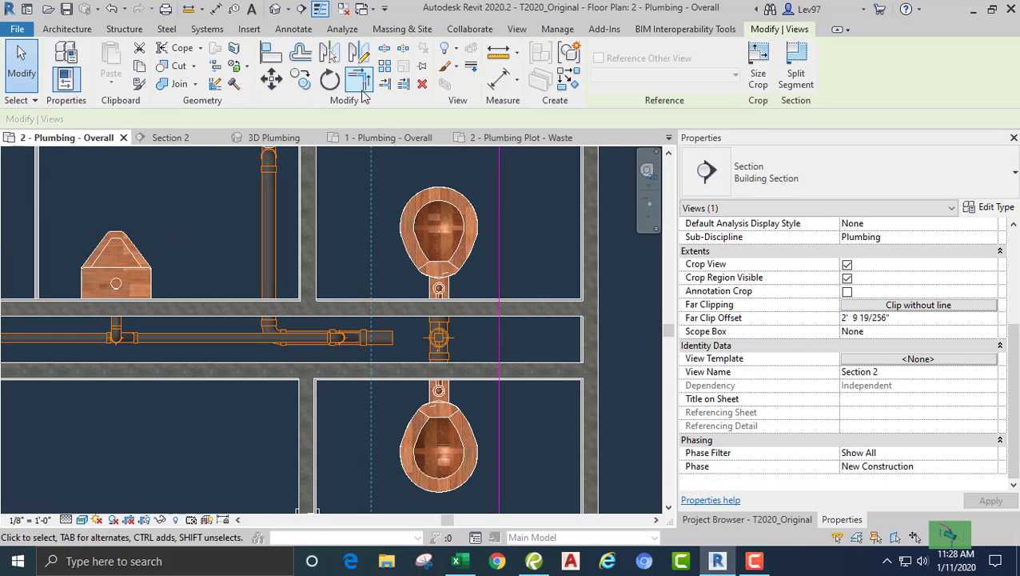
{"action": "left_click", "coordinate": [330, 80]}
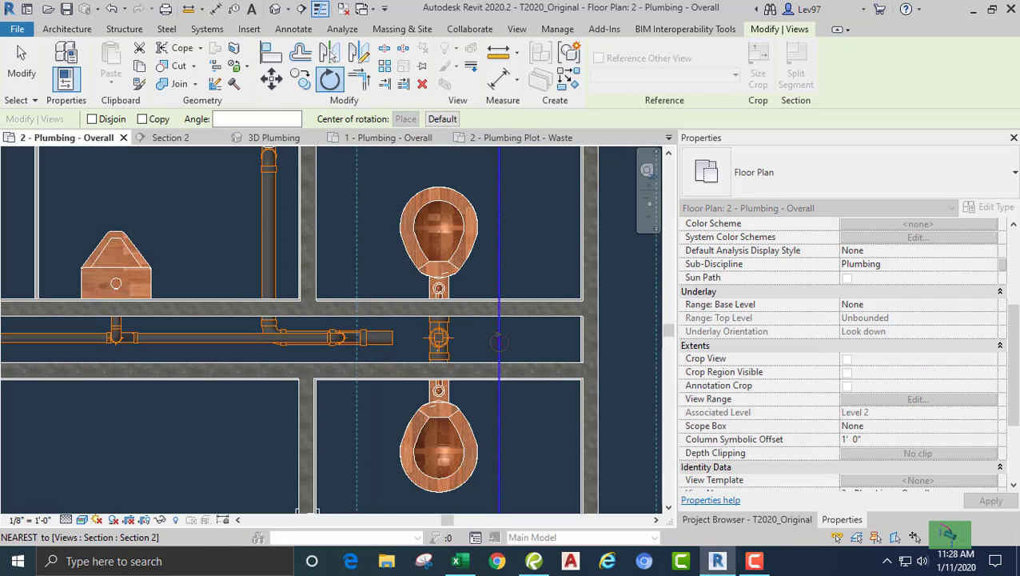
{"action": "left_click", "coordinate": [622, 343]}
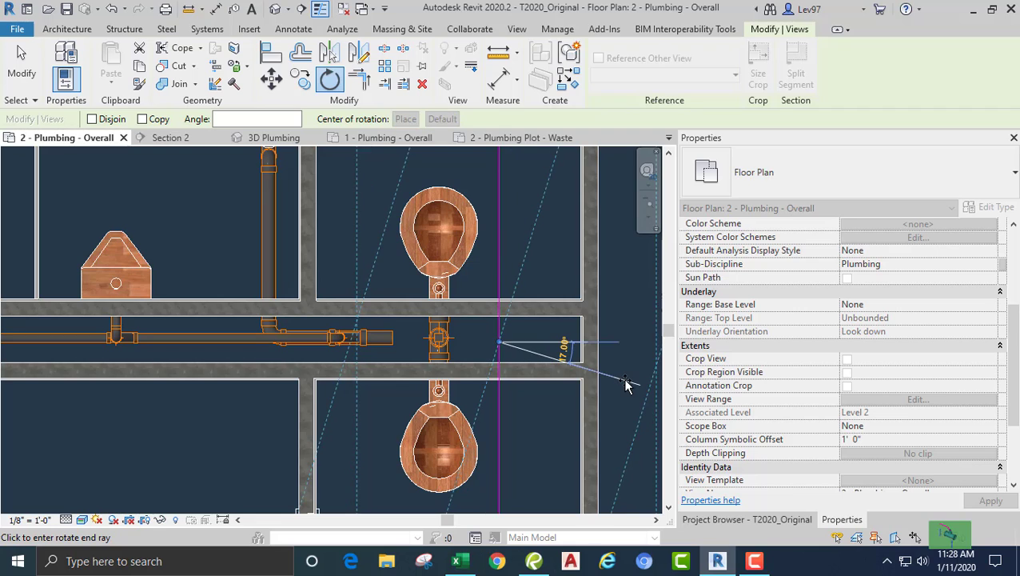
{"action": "type", "text": "90"}
{"action": "key", "text": "Return"}
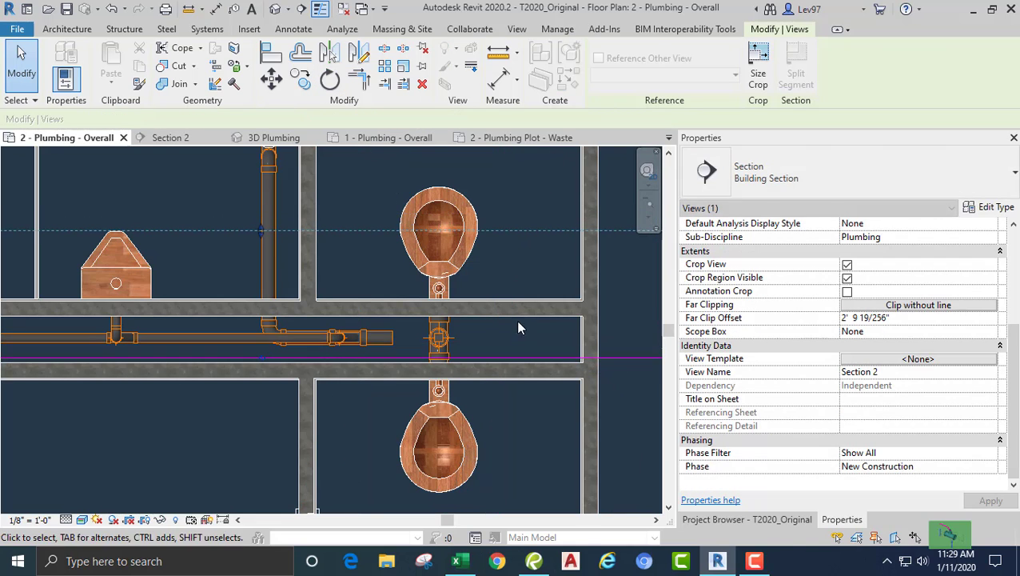
Shorten Section 2's view depth to about 9 3/4" so its far clip line falls inside the chase
{"action": "scroll", "coordinate": [512, 277], "scroll_direction": "down", "scroll_amount": 1}
{"action": "middle_click_drag", "start_coordinate": [510, 270], "coordinate": [487, 275]}
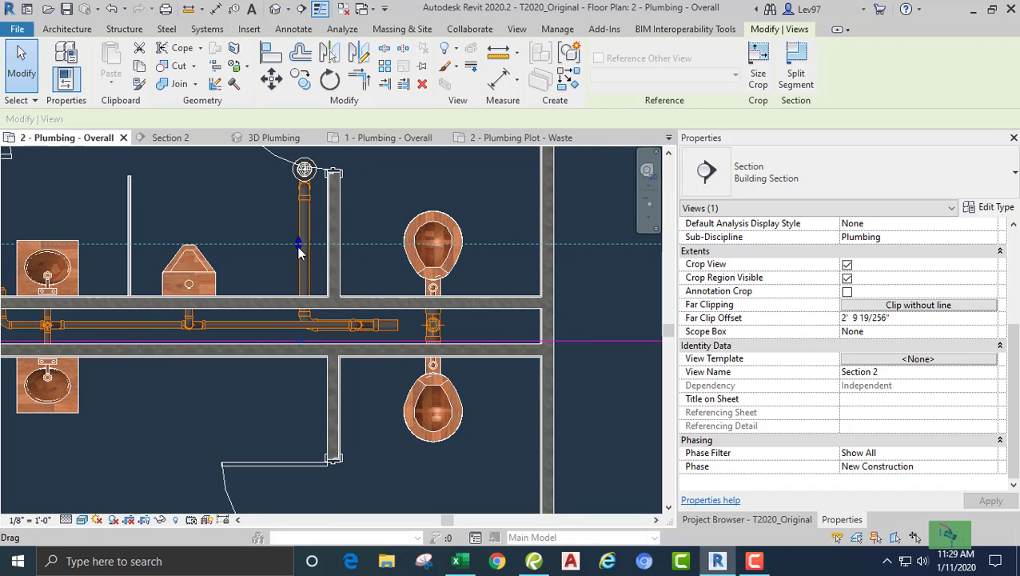
{"action": "left_click_drag", "start_coordinate": [298, 246], "coordinate": [300, 314]}
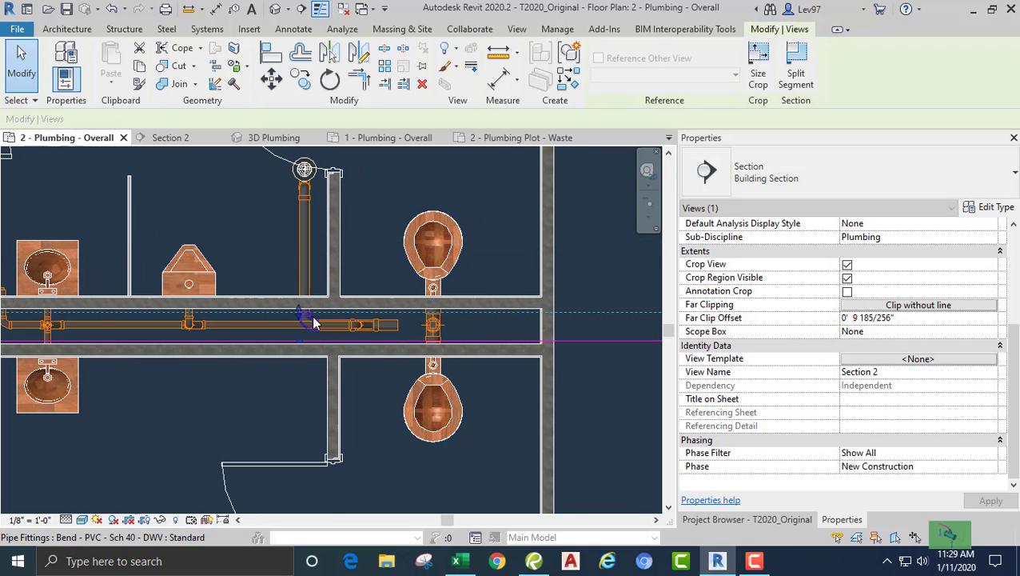
{"action": "left_click", "coordinate": [259, 235]}
Open the Section 2 view and select the short 3" pipe at the open end of the chase drain
{"action": "left_click", "coordinate": [169, 140]}
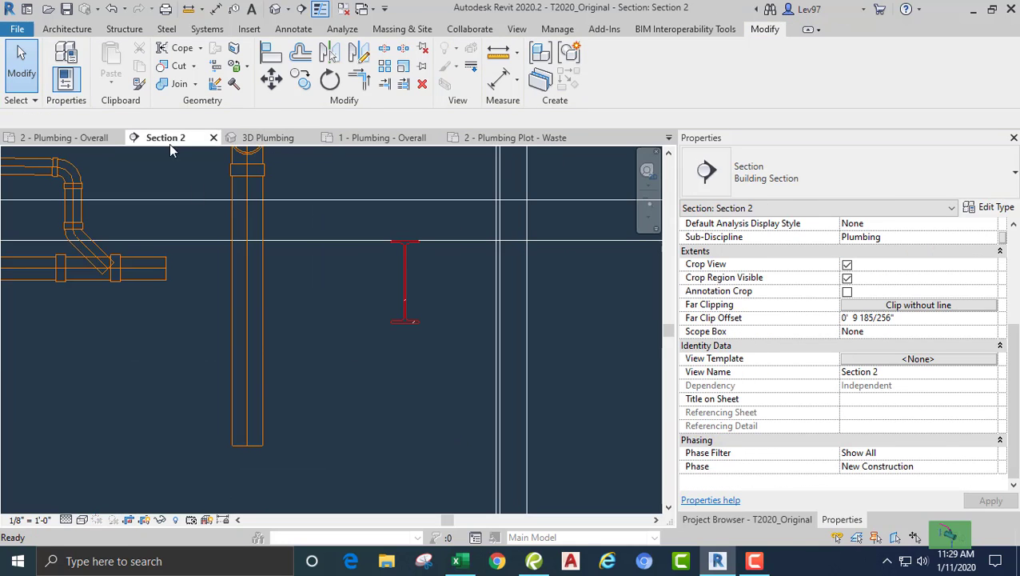
{"action": "middle_click_drag", "start_coordinate": [362, 327], "coordinate": [485, 389]}
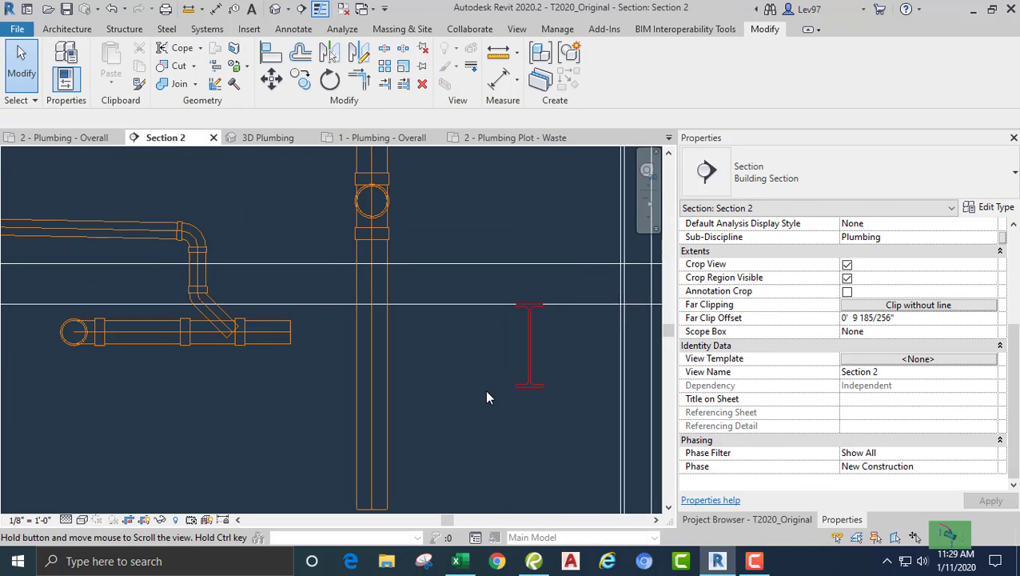
{"action": "left_click", "coordinate": [286, 339]}
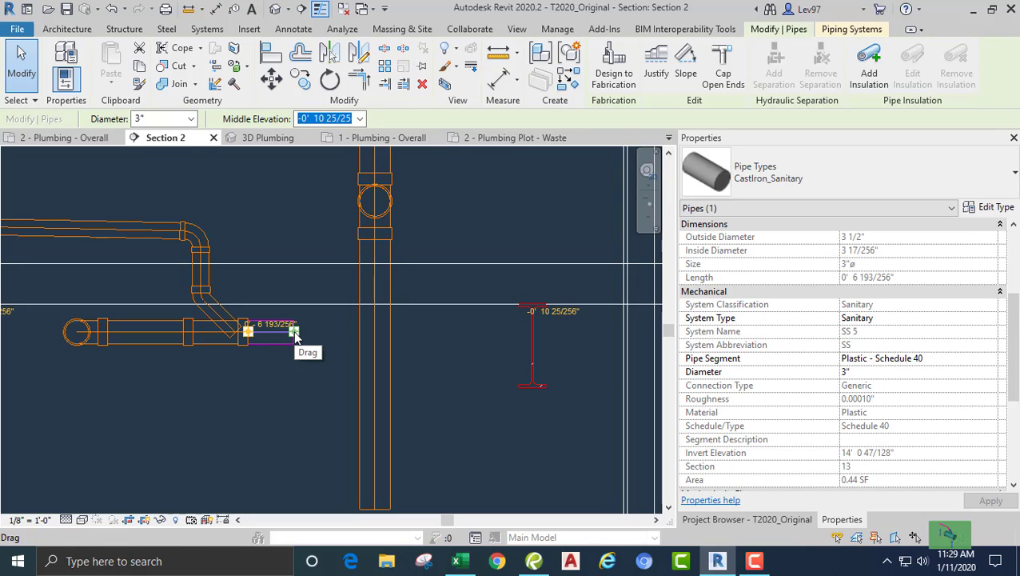
Check the routing preferences of the vertical 4" stack's CastIron_Sanitary pipe type without changing them
{"action": "left_click", "coordinate": [376, 390]}
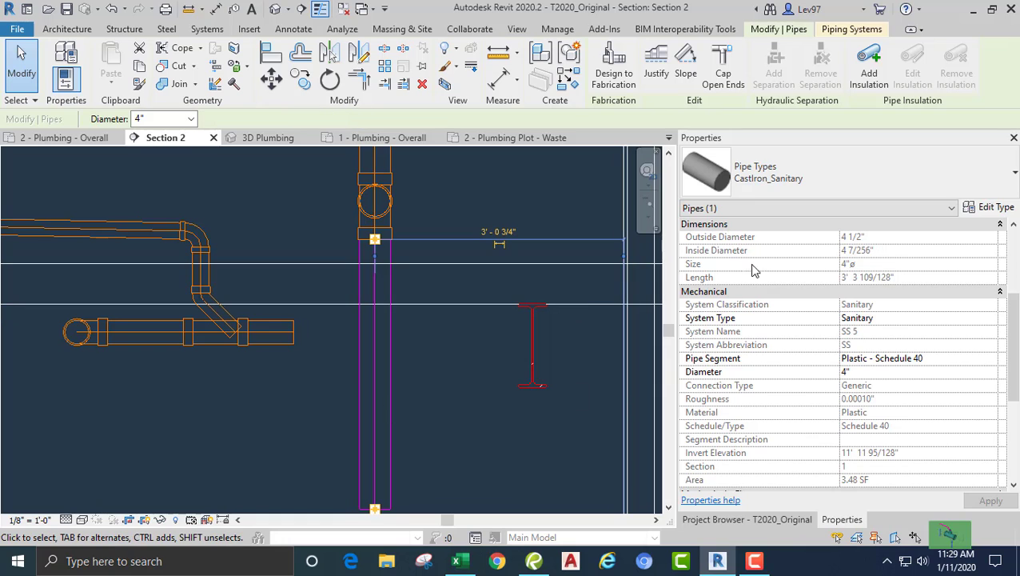
{"action": "left_click", "coordinate": [995, 208]}
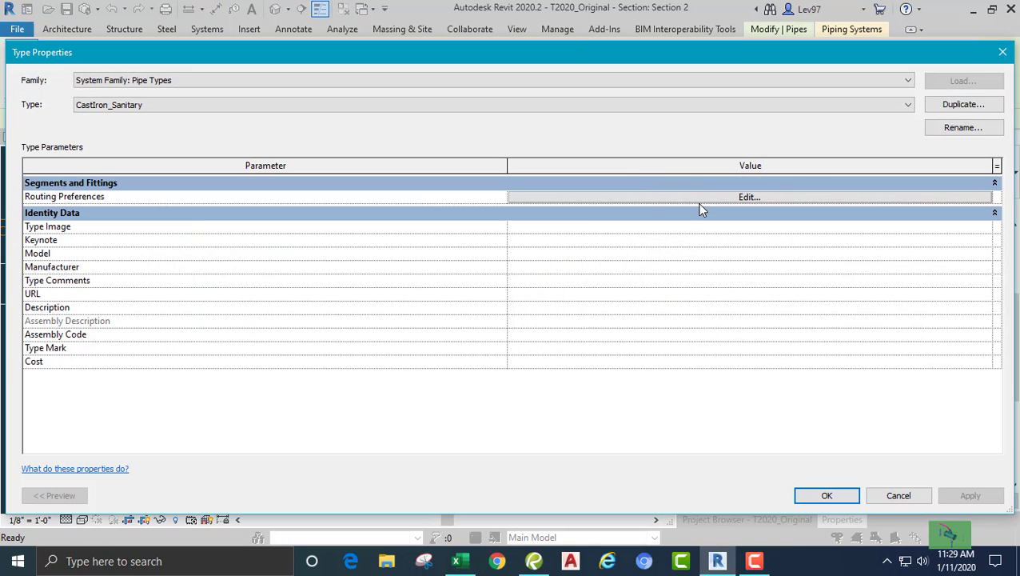
{"action": "left_click", "coordinate": [698, 198]}
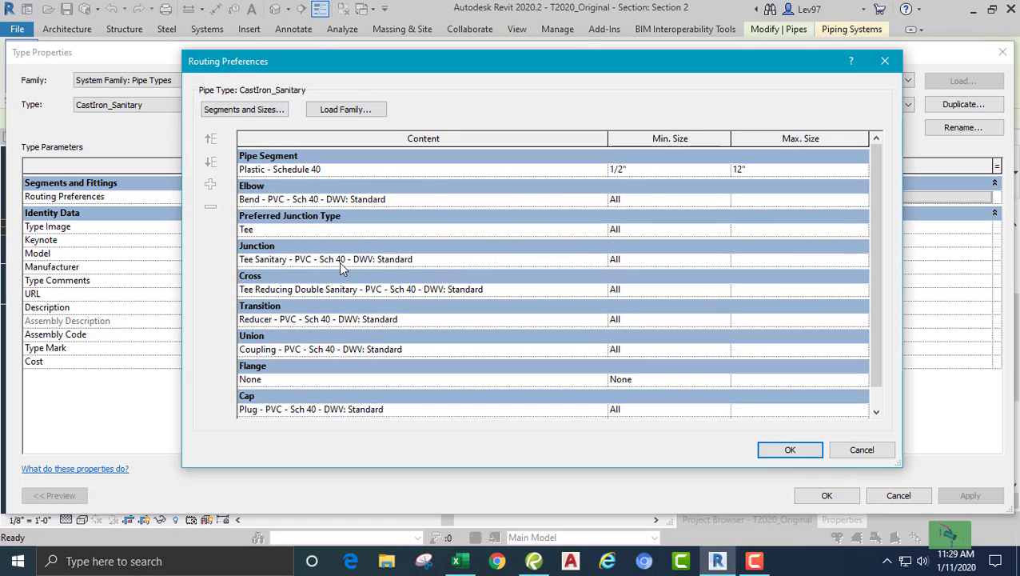
{"action": "left_click", "coordinate": [875, 452]}
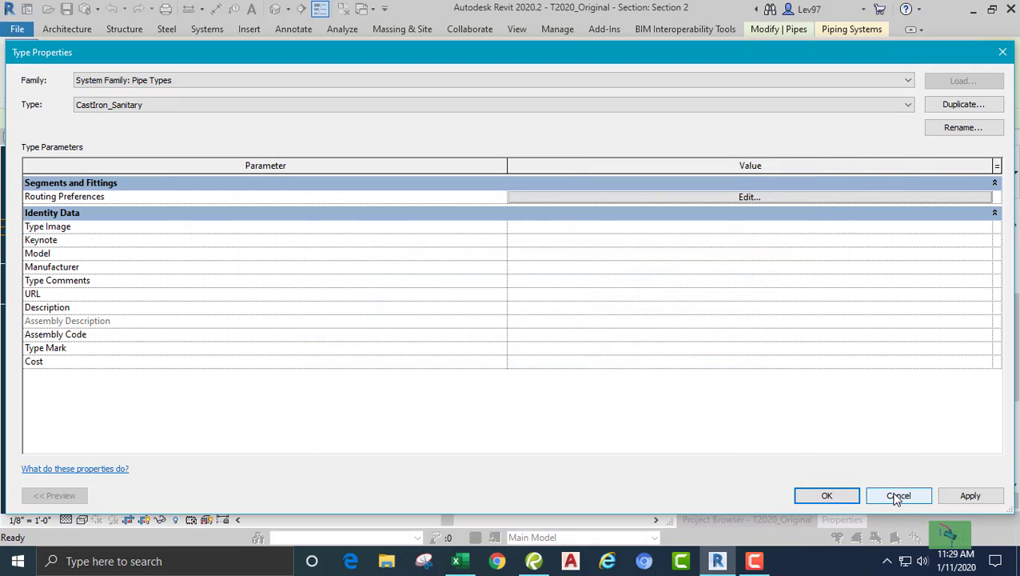
{"action": "left_click", "coordinate": [899, 494]}
{"action": "left_click", "coordinate": [483, 402]}
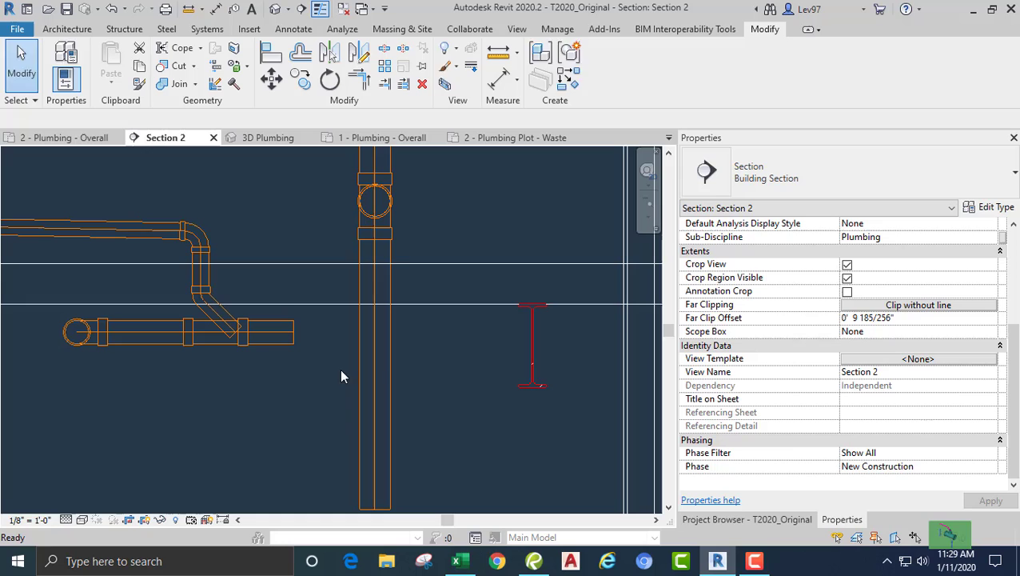
Extend the open end of the horizontal 3" waste pipe to connect to the centerline of the vertical 4" stack
{"action": "left_click", "coordinate": [276, 344]}
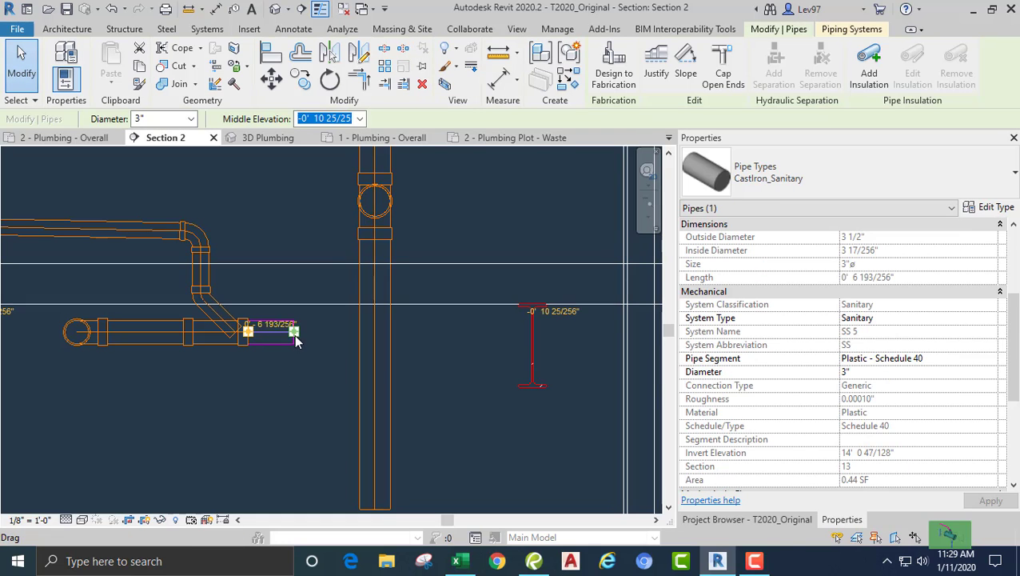
{"action": "left_click_drag", "start_coordinate": [293, 330], "coordinate": [374, 333]}
{"action": "left_click", "coordinate": [290, 406]}
{"action": "scroll", "coordinate": [295, 412], "scroll_direction": "down", "scroll_amount": 2}
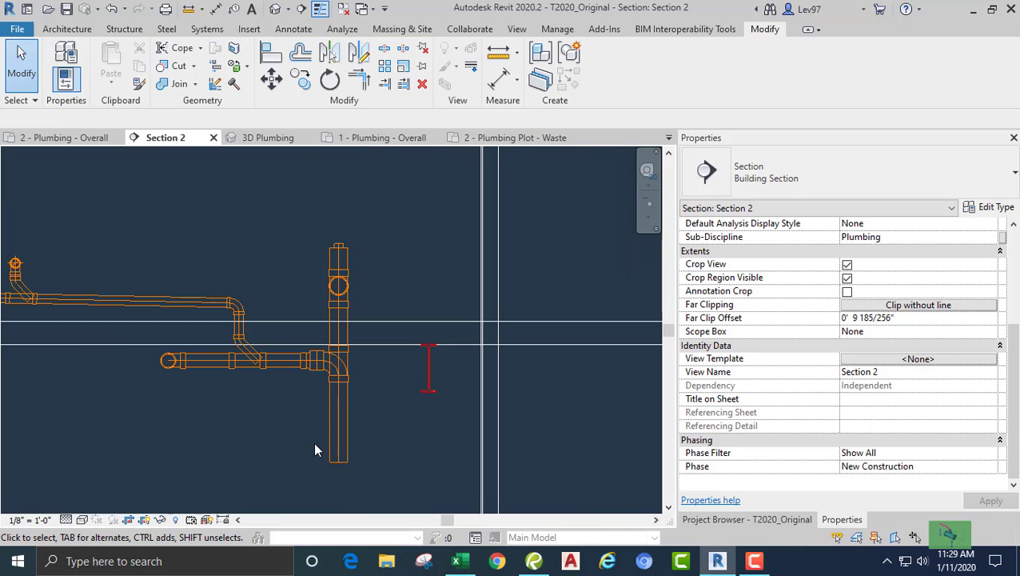
Draw 4" pipe from the stack's open lower end, running horizontally toward the outer wall and turning straight down beside it
{"action": "left_click", "coordinate": [334, 435]}
{"action": "middle_click_drag", "start_coordinate": [387, 451], "coordinate": [417, 331]}
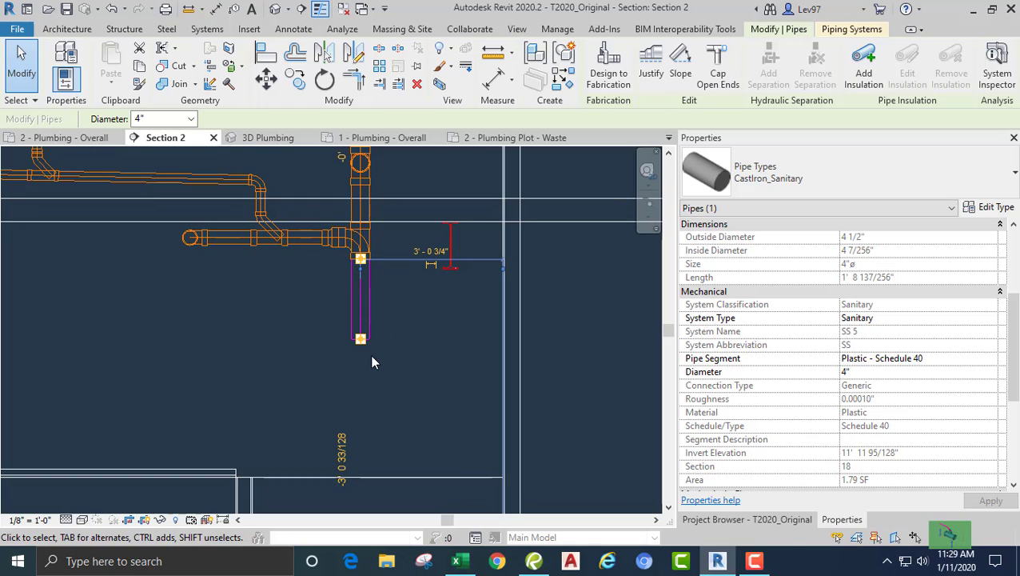
{"action": "right_click", "coordinate": [361, 343]}
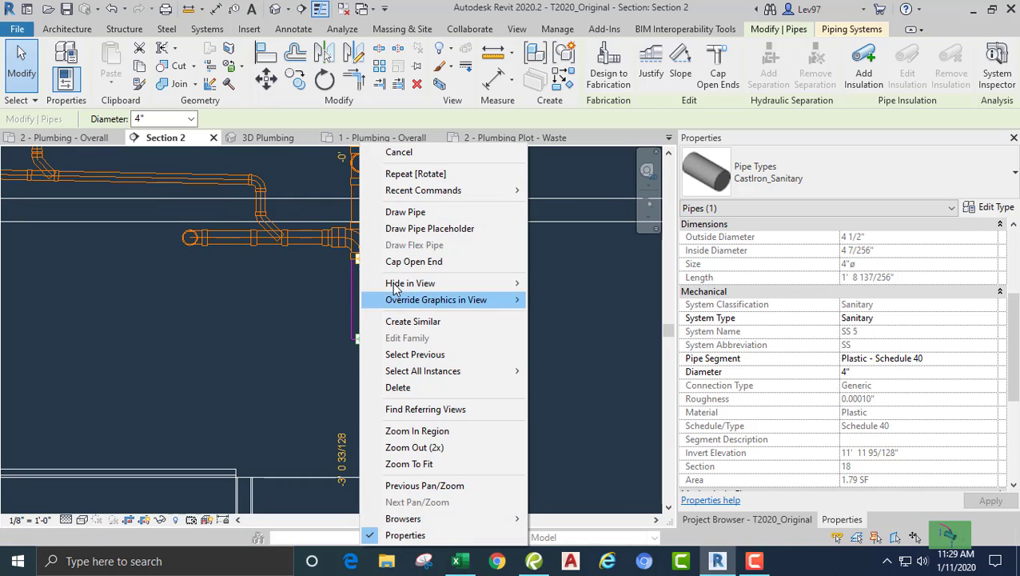
{"action": "left_click", "coordinate": [406, 213]}
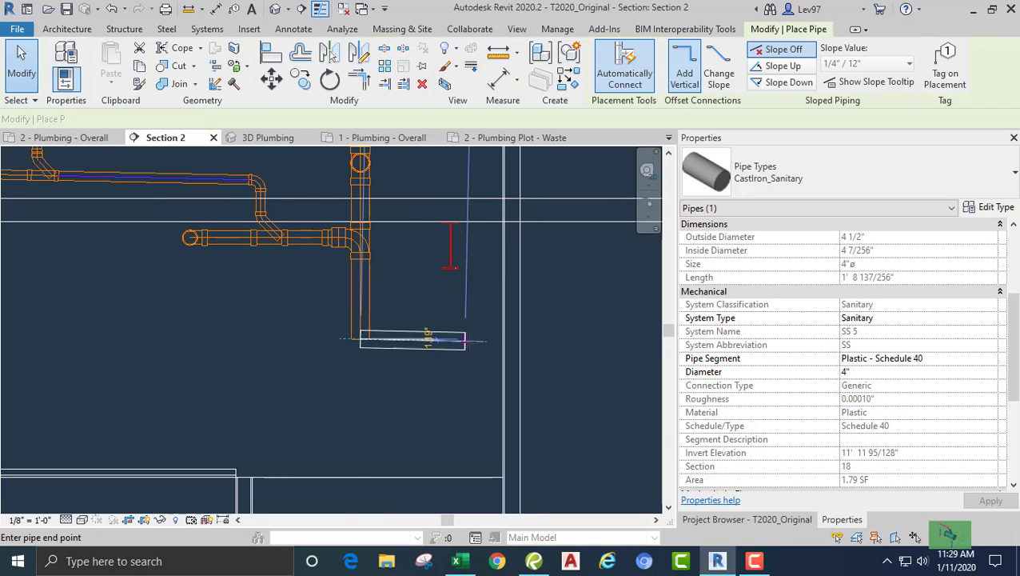
{"action": "left_click", "coordinate": [482, 339]}
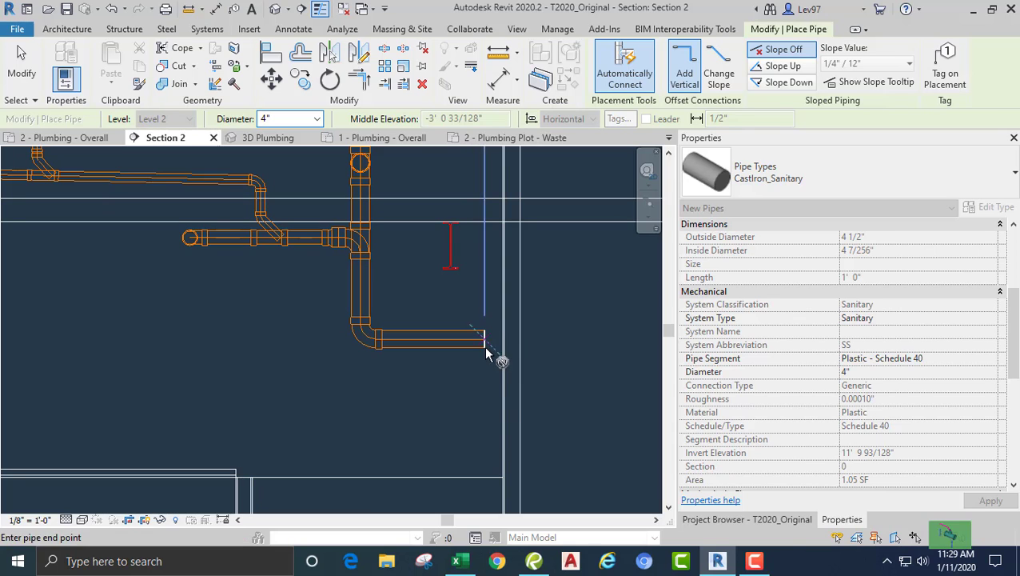
{"action": "left_click", "coordinate": [483, 438]}
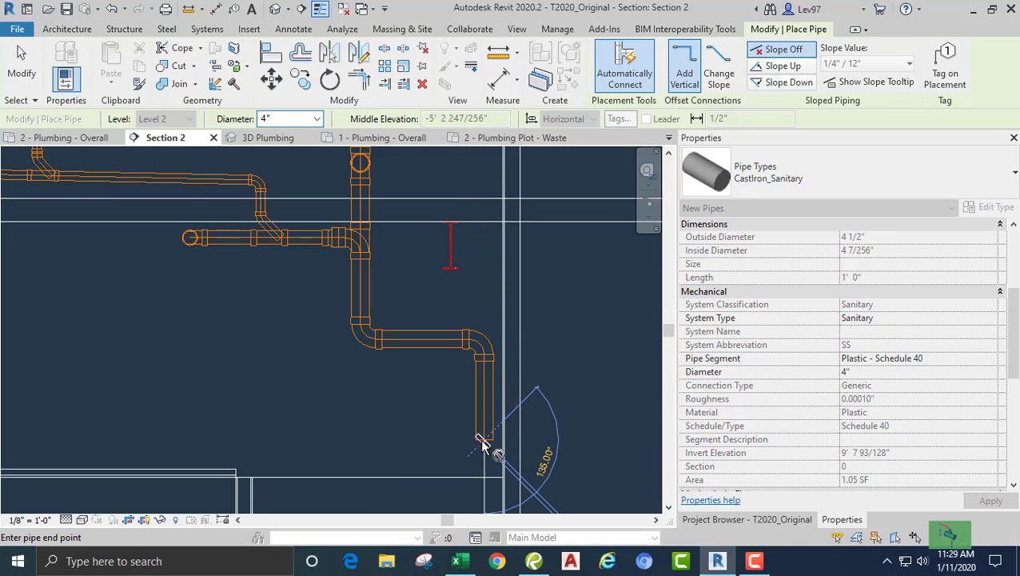
{"action": "key", "text": "Escape"}
{"action": "key", "text": "Escape"}
{"action": "middle_click_drag", "start_coordinate": [467, 414], "coordinate": [480, 444]}
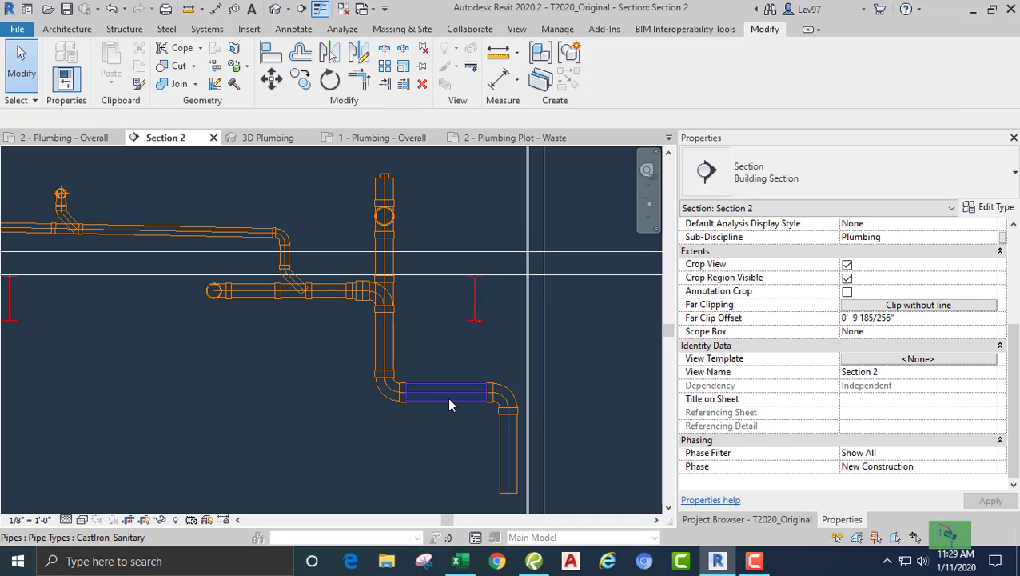
Move the horizontal 4" offset pipe up, closer to the branch connection on the stack
{"action": "left_click", "coordinate": [449, 405]}
{"action": "left_click_drag", "start_coordinate": [443, 396], "coordinate": [445, 352]}
{"action": "left_click", "coordinate": [444, 385]}
Continue the 4" riser beside the outer wall straight down about 11 ft, ending just below the lower floor slab
{"action": "scroll", "coordinate": [435, 428], "scroll_direction": "down", "scroll_amount": 2}
{"action": "middle_click_drag", "start_coordinate": [435, 428], "coordinate": [419, 262]}
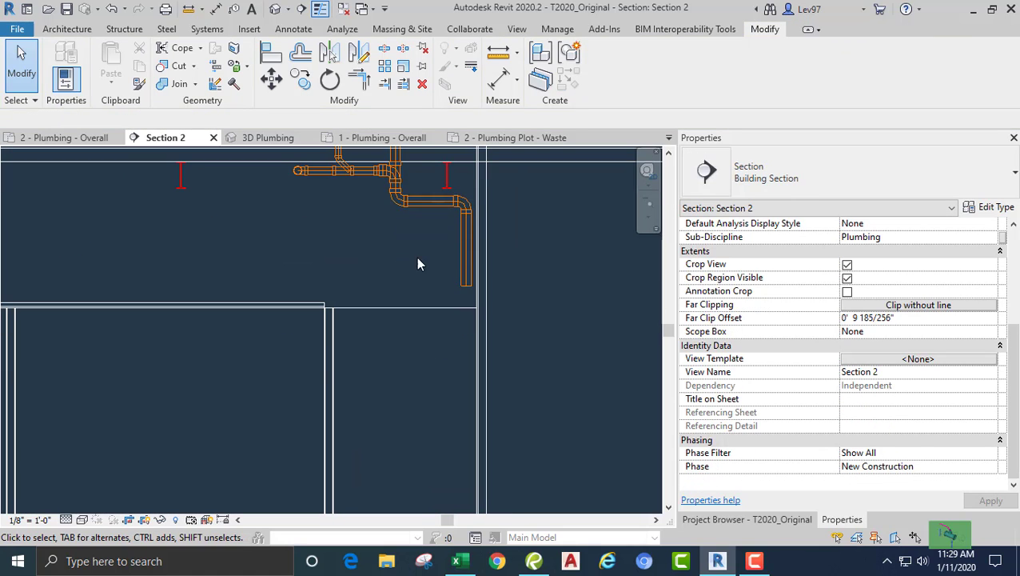
{"action": "left_click", "coordinate": [464, 260]}
{"action": "right_click", "coordinate": [467, 291]}
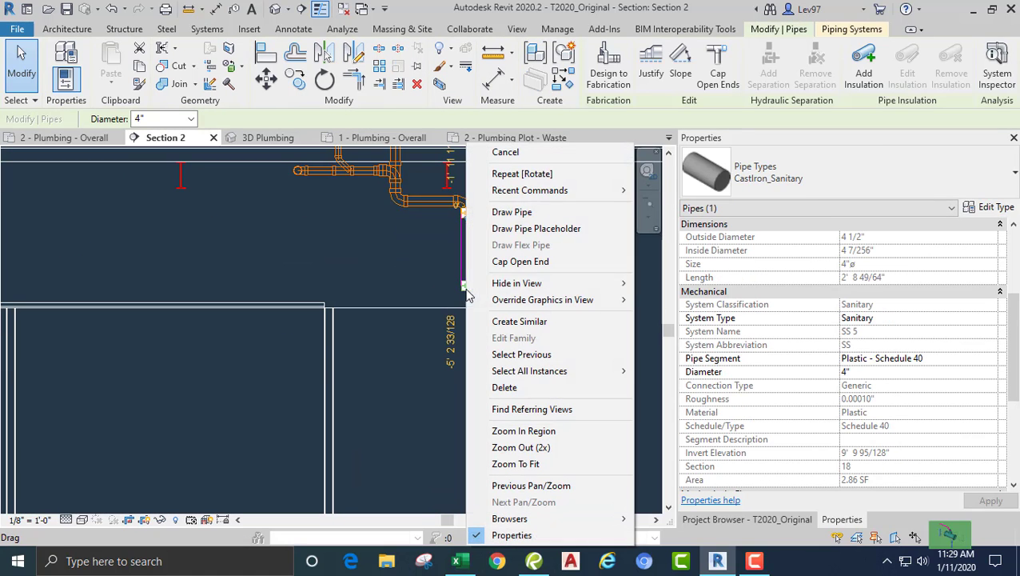
{"action": "left_click", "coordinate": [501, 212]}
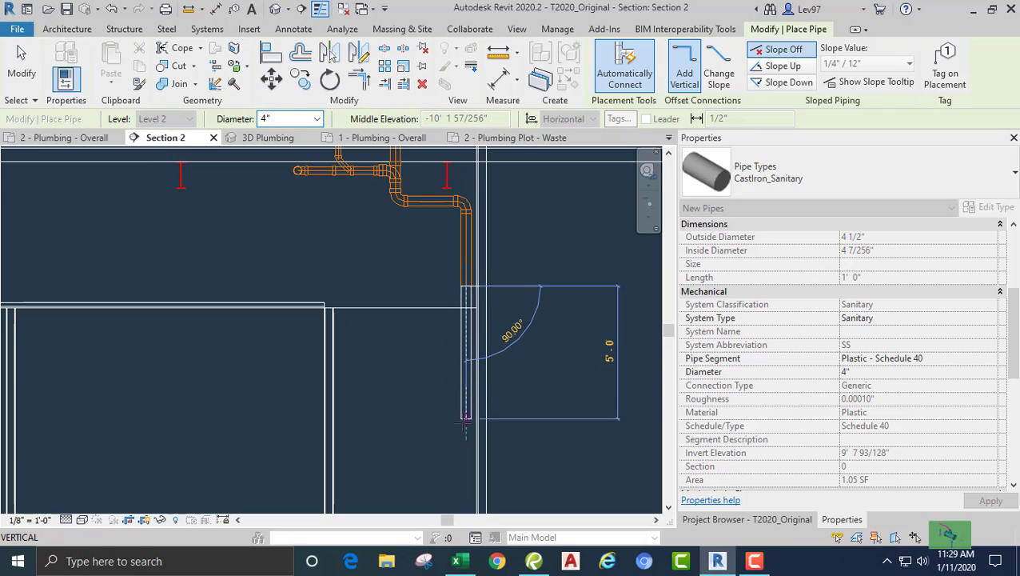
{"action": "middle_click_drag", "start_coordinate": [477, 426], "coordinate": [490, 198]}
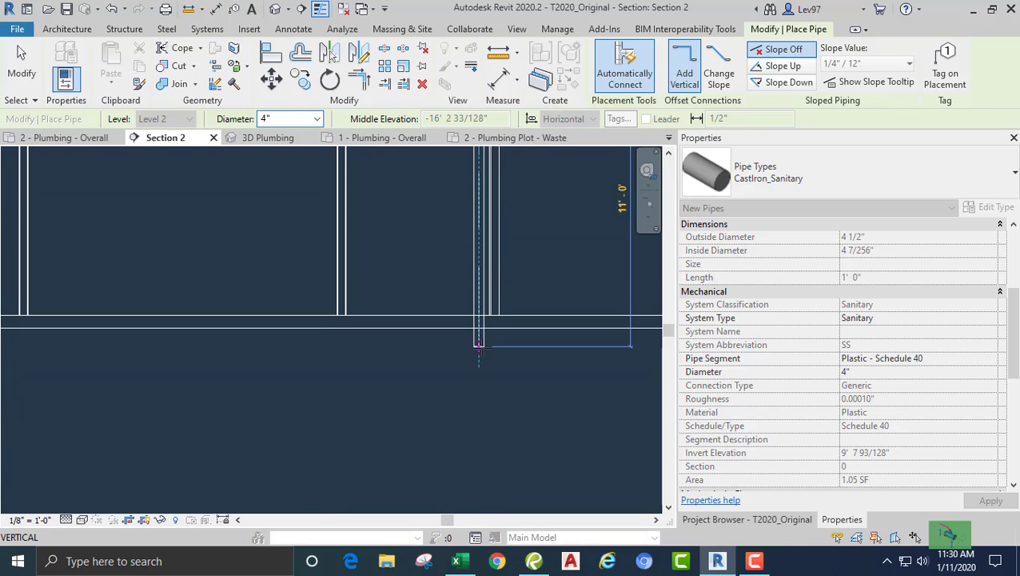
{"action": "left_click", "coordinate": [481, 351]}
{"action": "key", "text": "Escape"}
{"action": "key", "text": "Escape"}
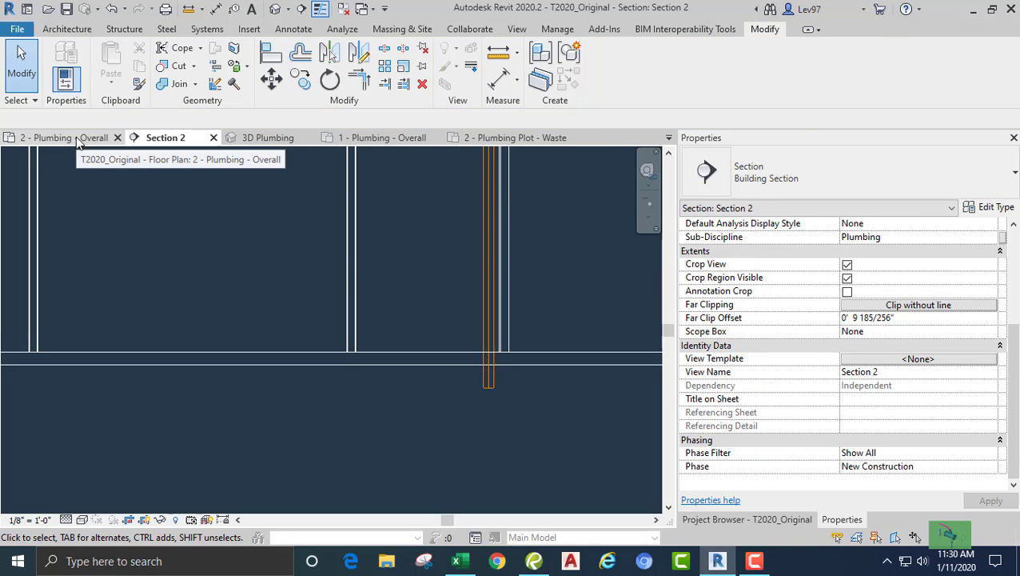
In the 1 - Plumbing - Overall plan, review the Section 2 line's Hide at scales coarser than options and inspect the pipe in the chase
{"action": "left_click", "coordinate": [389, 138]}
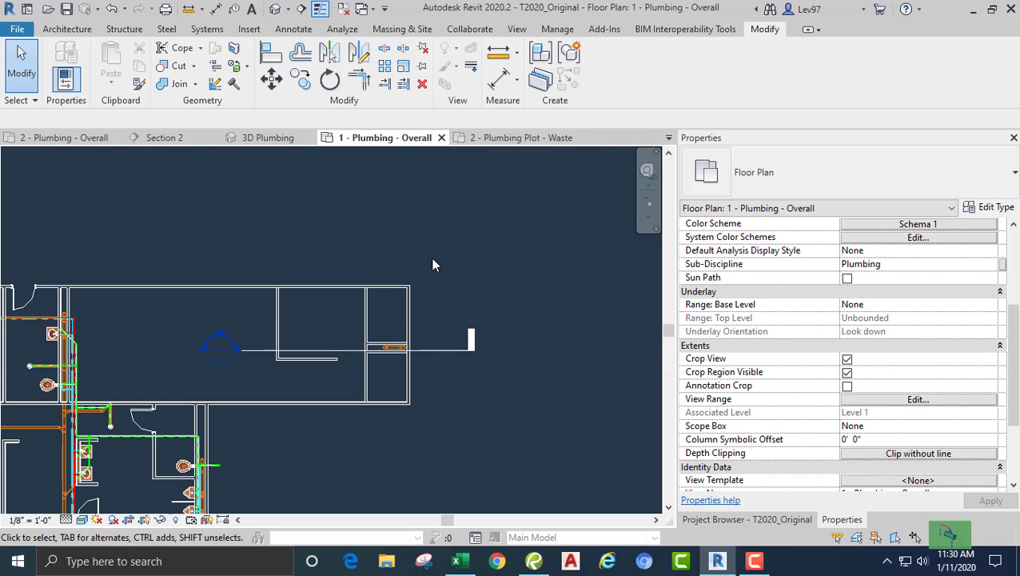
{"action": "middle_click_drag", "start_coordinate": [432, 261], "coordinate": [421, 194]}
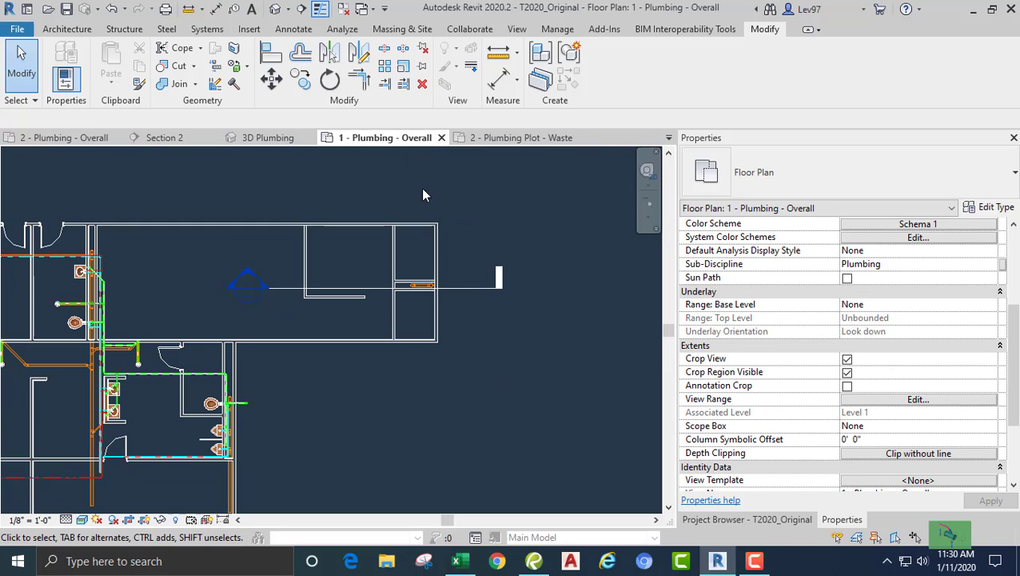
{"action": "left_click", "coordinate": [287, 290]}
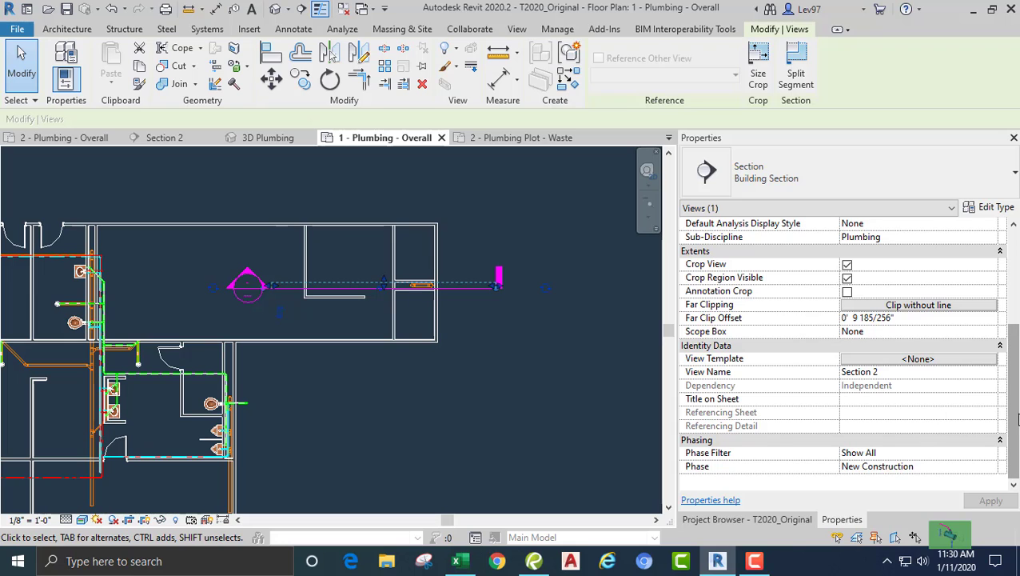
{"action": "scroll", "coordinate": [1015, 415], "scroll_direction": "up", "scroll_amount": 4}
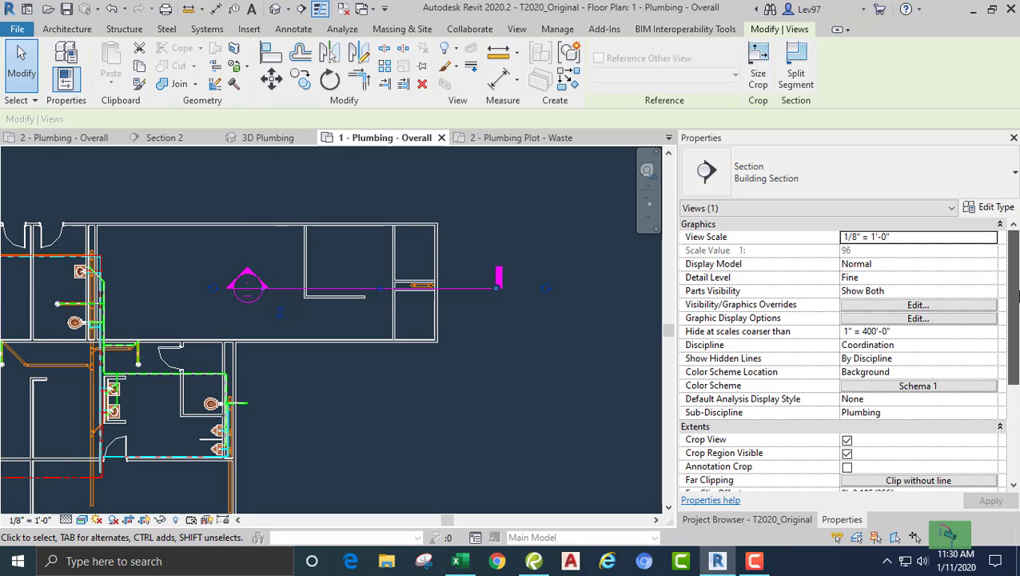
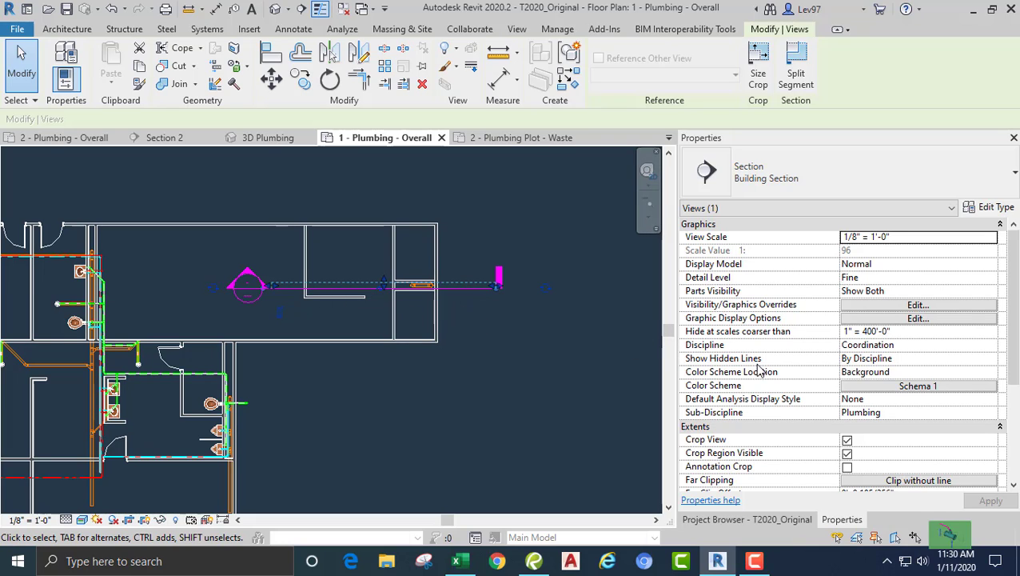
{"action": "left_click", "coordinate": [924, 331]}
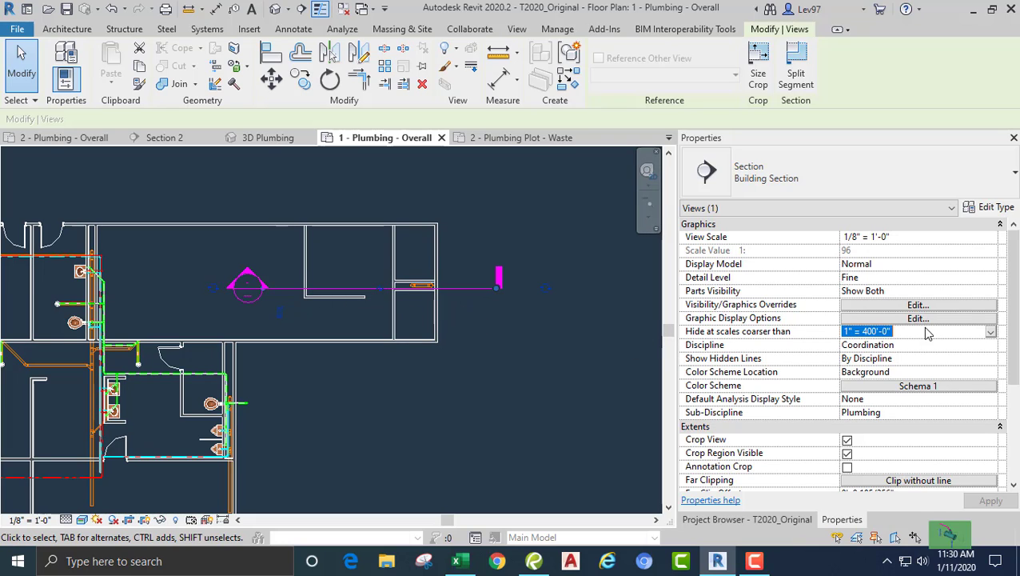
{"action": "left_click", "coordinate": [991, 332]}
{"action": "mouse_move", "coordinate": [993, 392]}
{"action": "left_mouse_down"}
{"action": "mouse_move", "coordinate": [988, 350]}
{"action": "mouse_move", "coordinate": [979, 393]}
{"action": "left_mouse_up"}
{"action": "scroll", "coordinate": [981, 399], "scroll_direction": "up", "scroll_amount": 3}
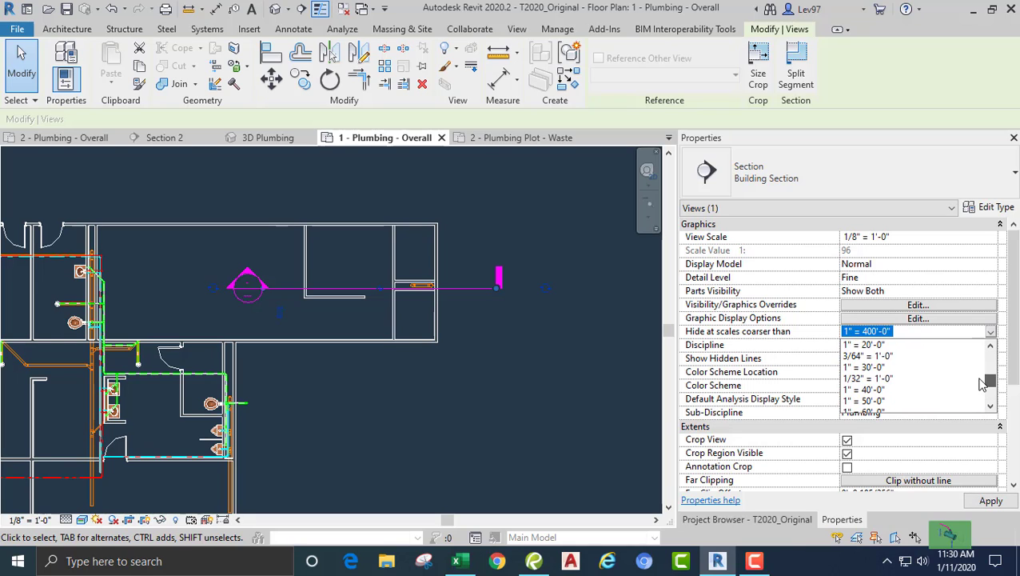
{"action": "left_click", "coordinate": [832, 336]}
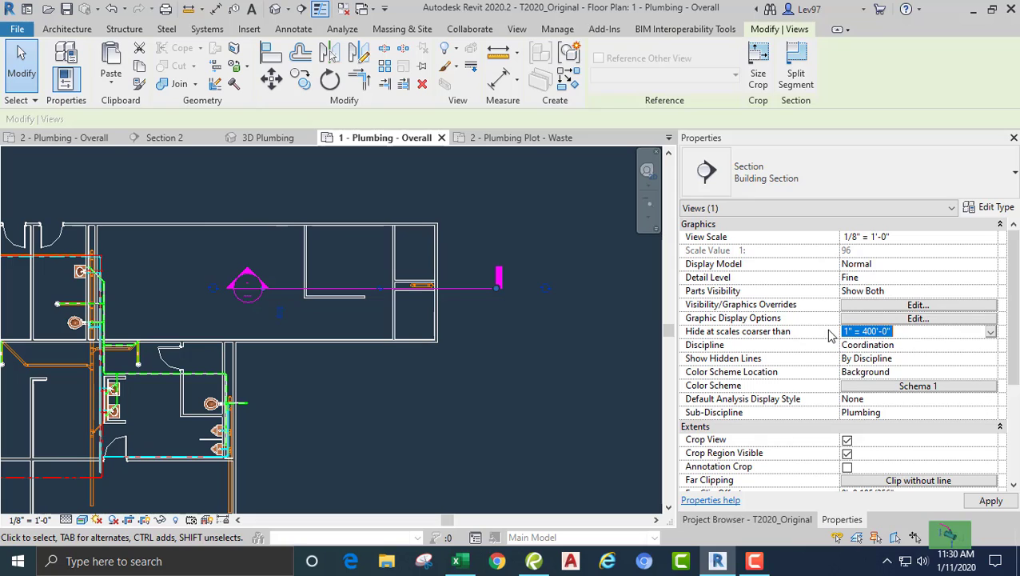
{"action": "left_click", "coordinate": [496, 368]}
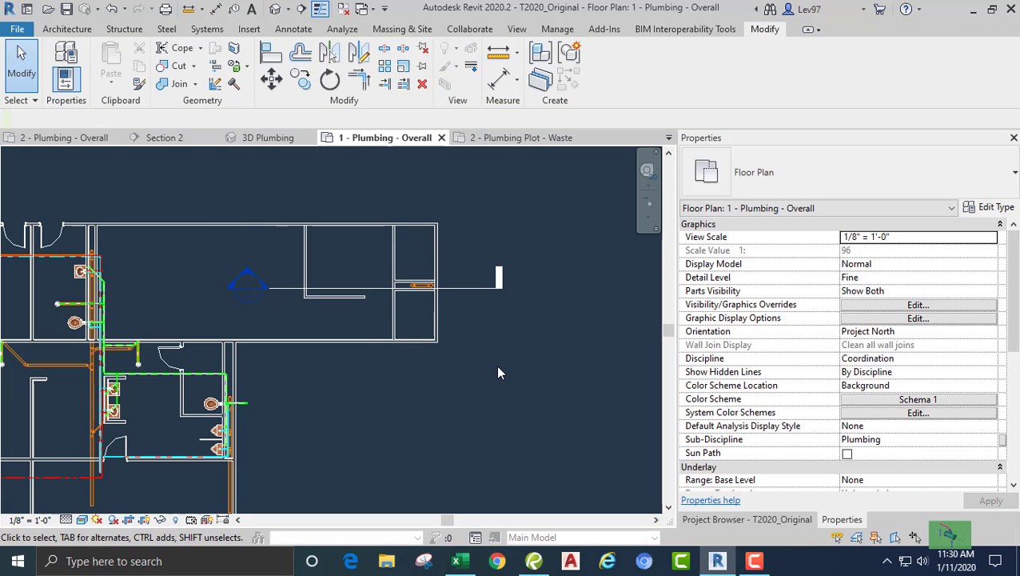
{"action": "middle_click_drag", "start_coordinate": [482, 340], "coordinate": [500, 366]}
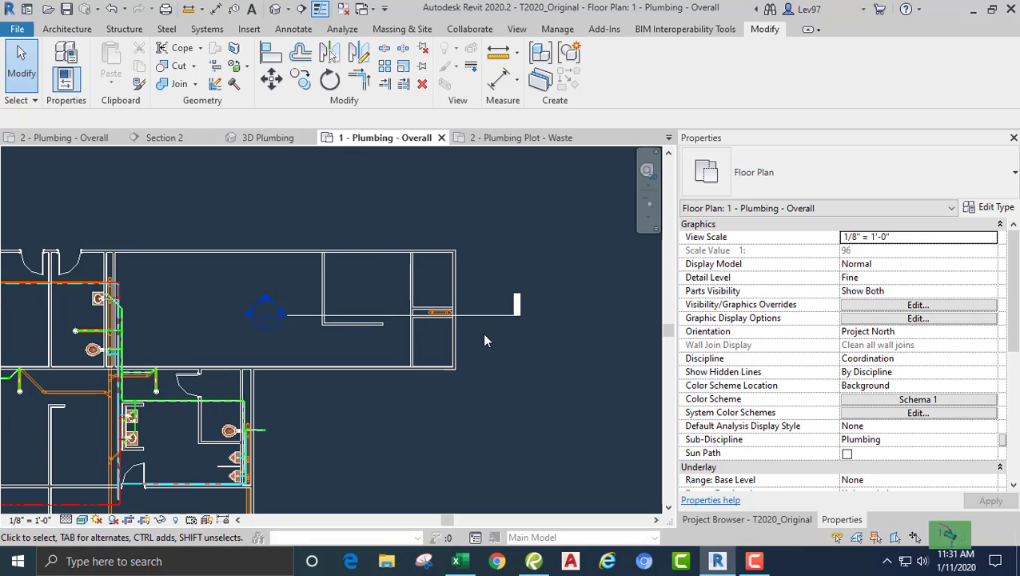
{"action": "scroll", "coordinate": [413, 318], "scroll_direction": "up", "scroll_amount": 5}
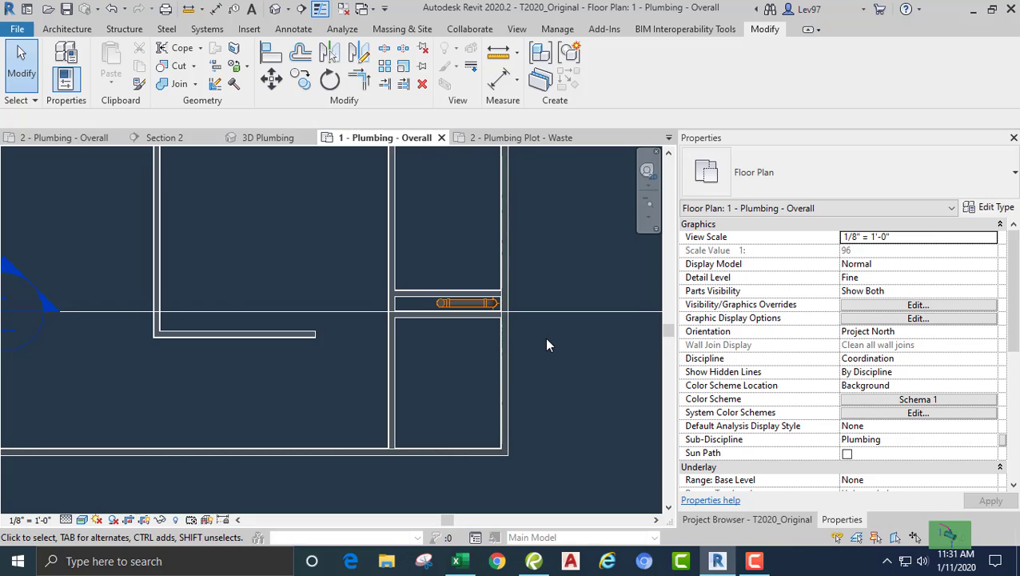
{"action": "middle_click_drag", "start_coordinate": [550, 342], "coordinate": [478, 305]}
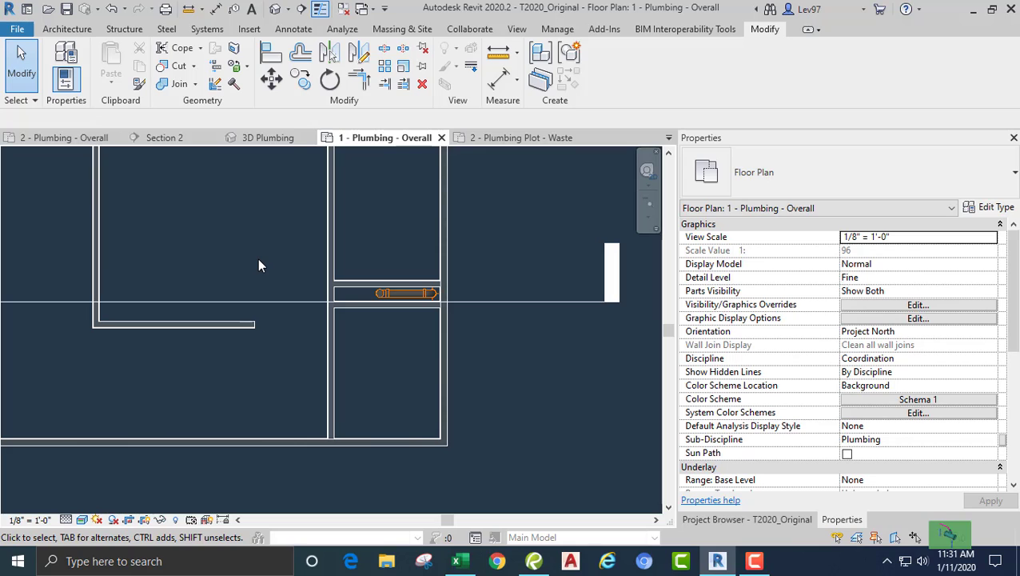
In the 2 - Plumbing - Overall plan, rotate the Section 2 line 90° and move it to the inner face of the outer wall
{"action": "left_click", "coordinate": [74, 137]}
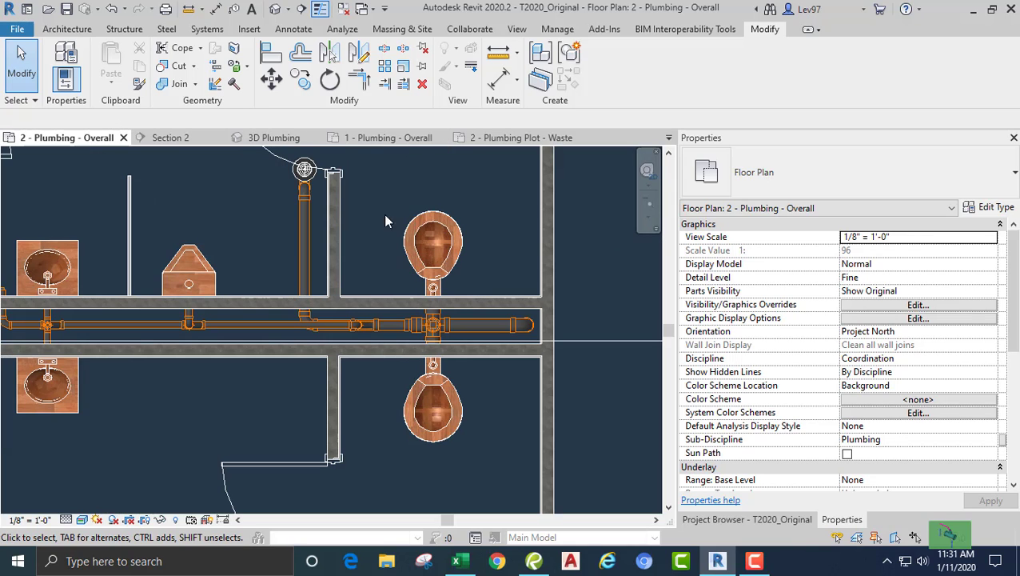
{"action": "scroll", "coordinate": [378, 257], "scroll_direction": "down", "scroll_amount": 2}
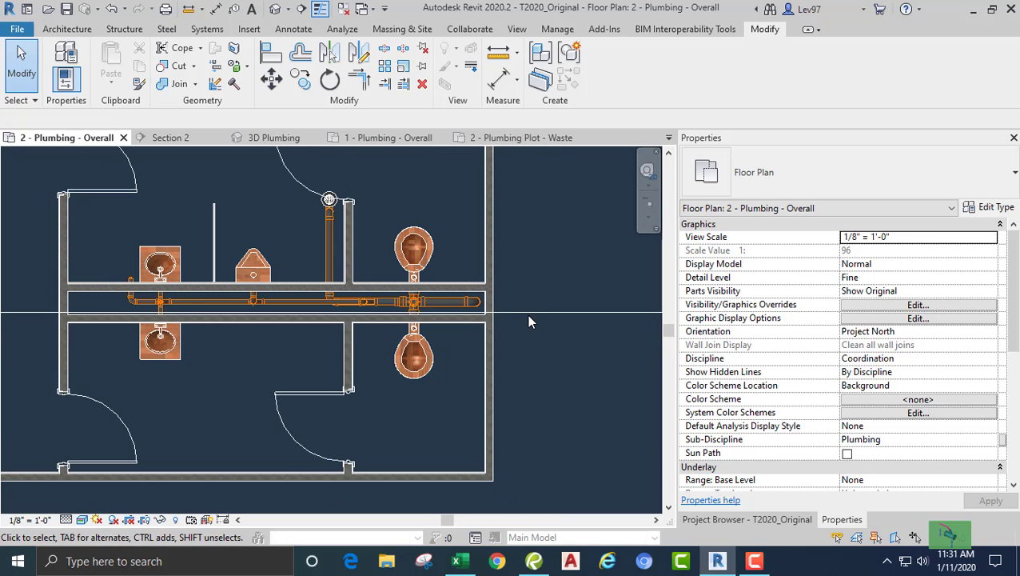
{"action": "left_click", "coordinate": [527, 312]}
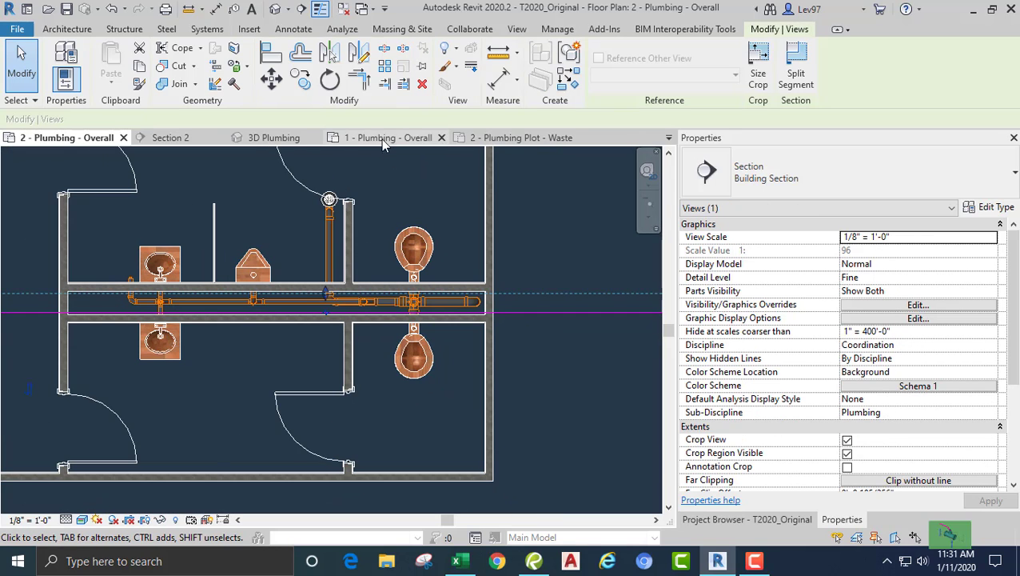
{"action": "left_click", "coordinate": [329, 80]}
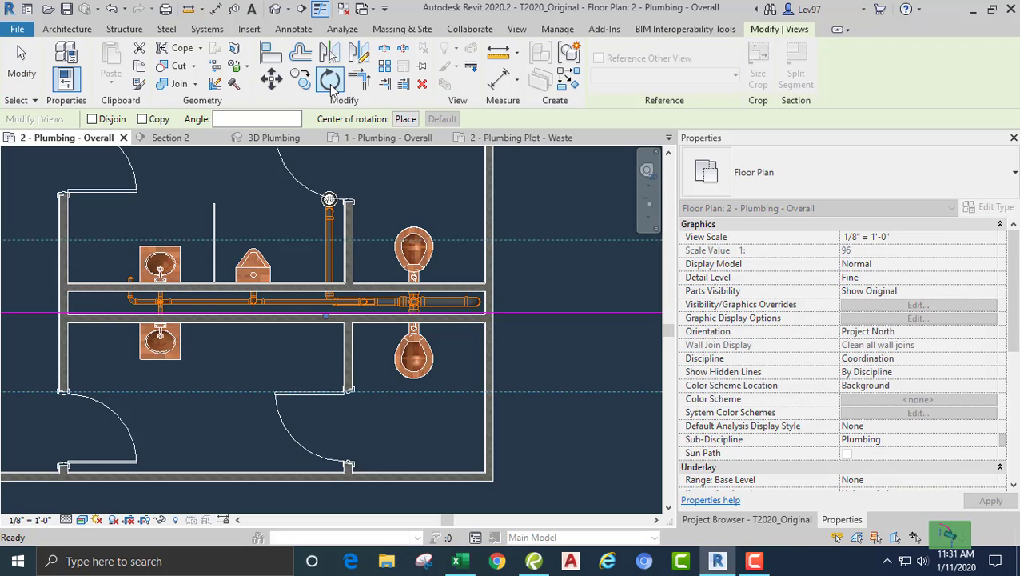
{"action": "left_click", "coordinate": [405, 118]}
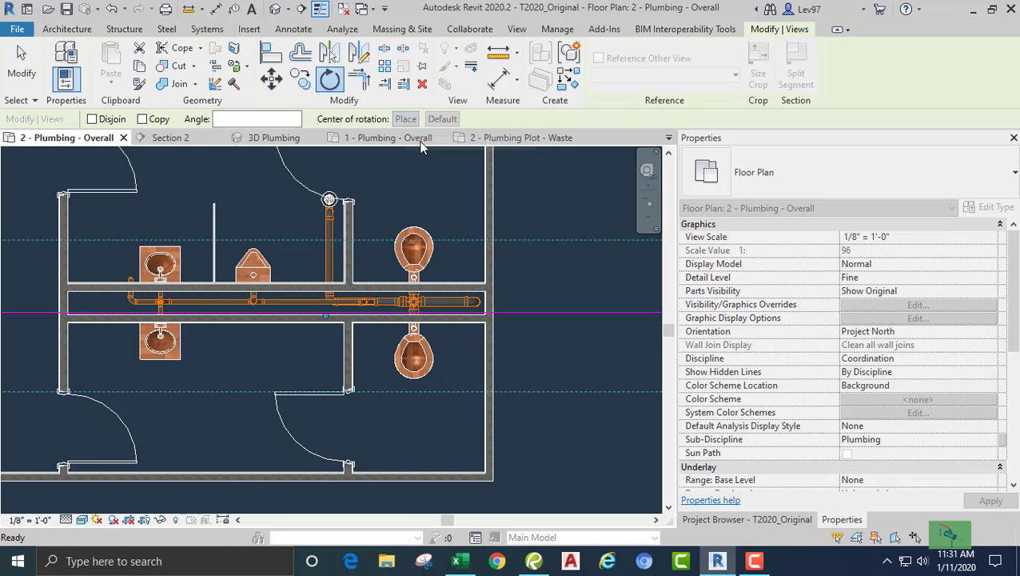
{"action": "left_click", "coordinate": [548, 312]}
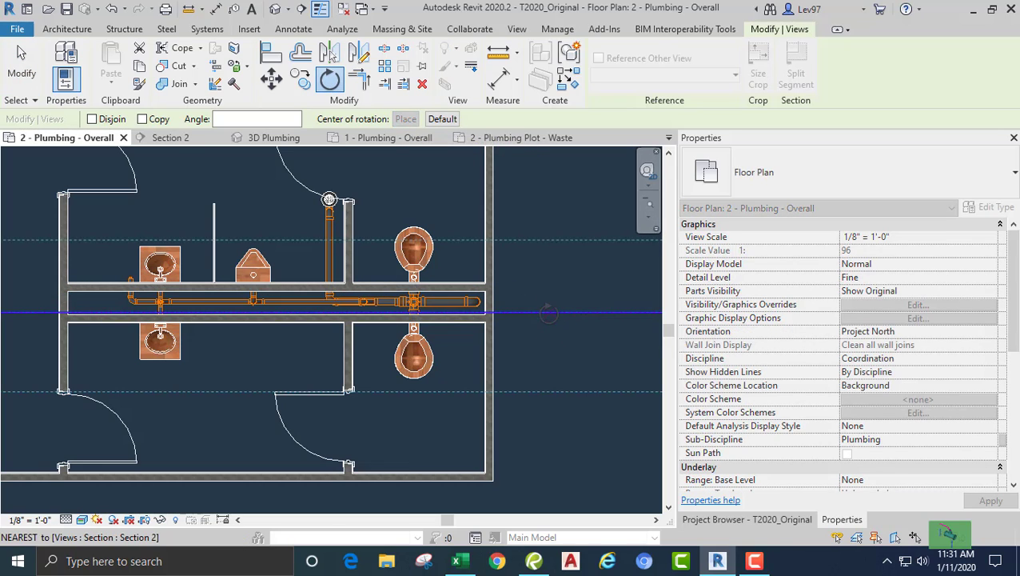
{"action": "left_click", "coordinate": [552, 204]}
{"action": "type", "text": "90"}
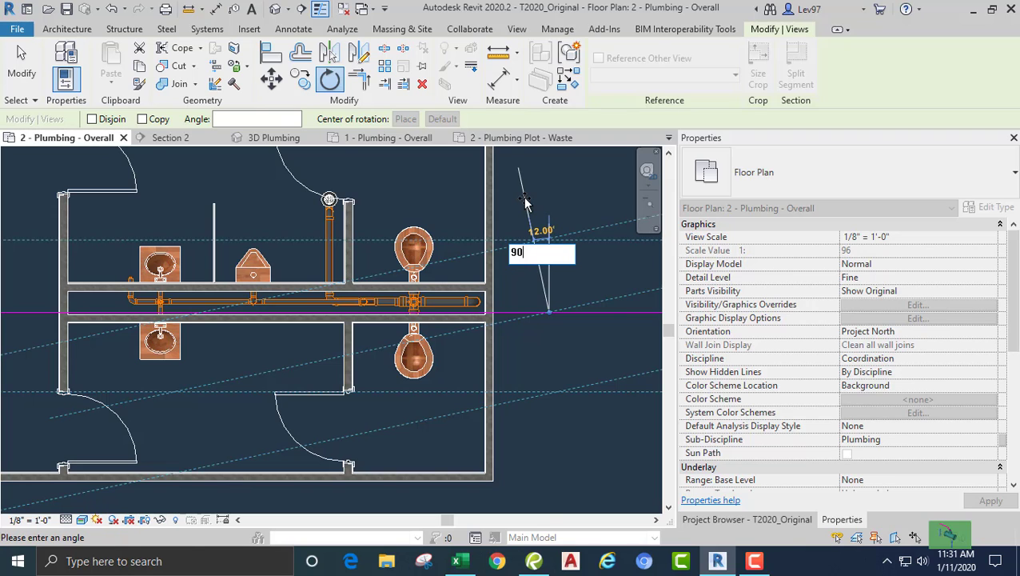
{"action": "key", "text": "Return"}
{"action": "left_click_drag", "start_coordinate": [549, 278], "coordinate": [484, 229]}
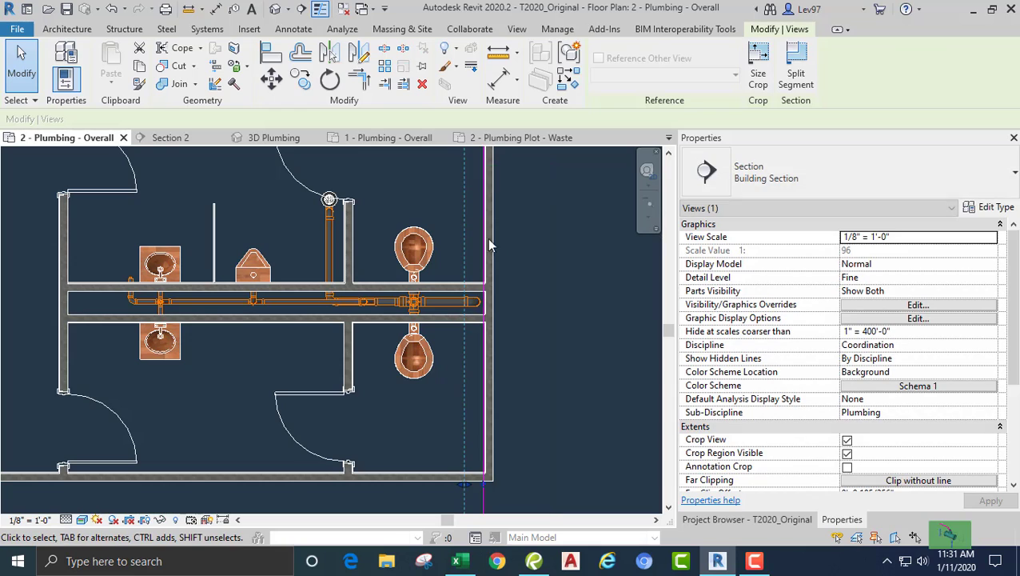
In Section 2, draw a 4" pipe about 18'-2" long below the floor slab from the riser's lower end, sloped down at 1/8" / 12"
{"action": "left_click", "coordinate": [182, 137]}
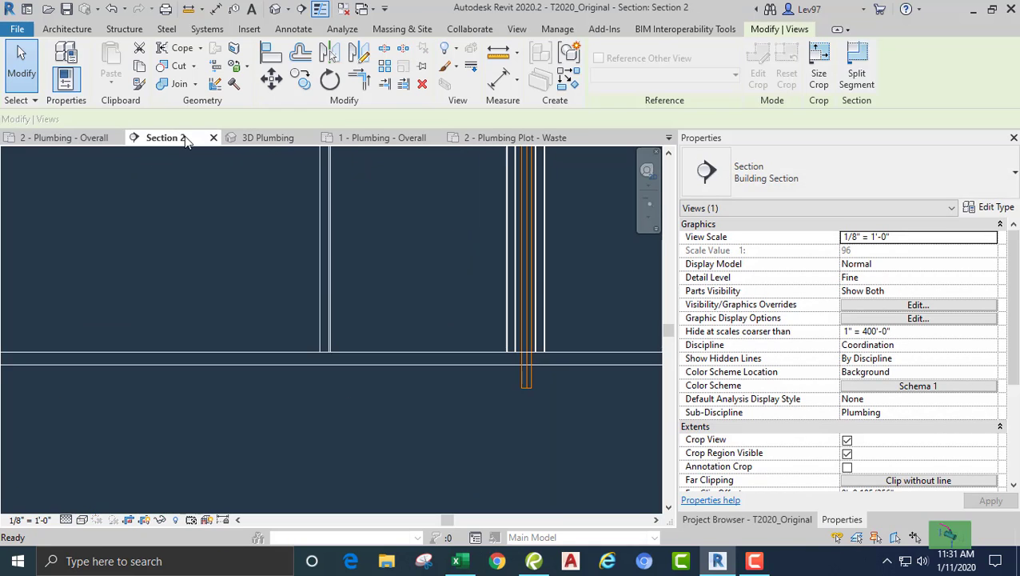
{"action": "left_click", "coordinate": [515, 375]}
{"action": "right_click", "coordinate": [515, 374]}
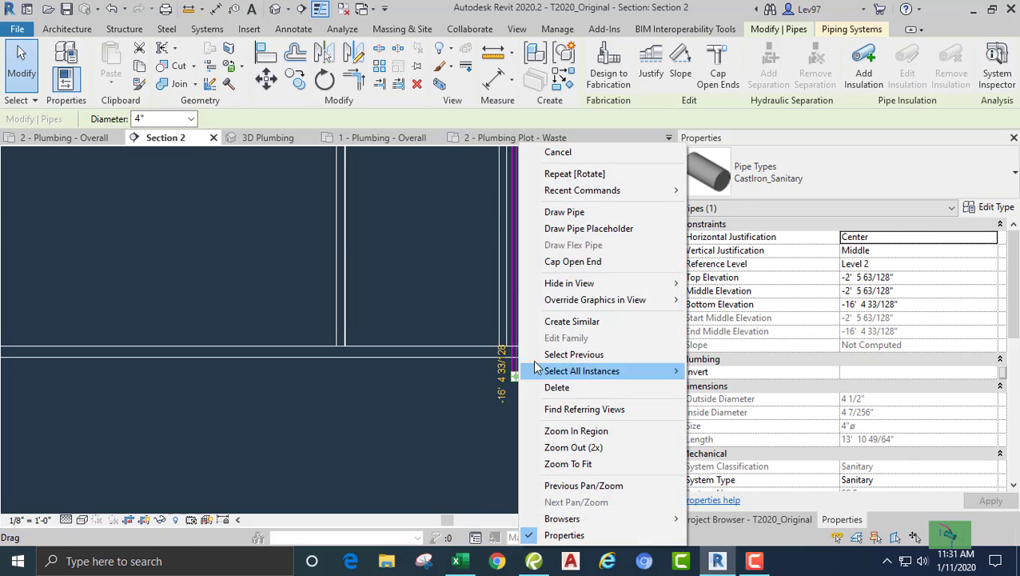
{"action": "left_click", "coordinate": [570, 213]}
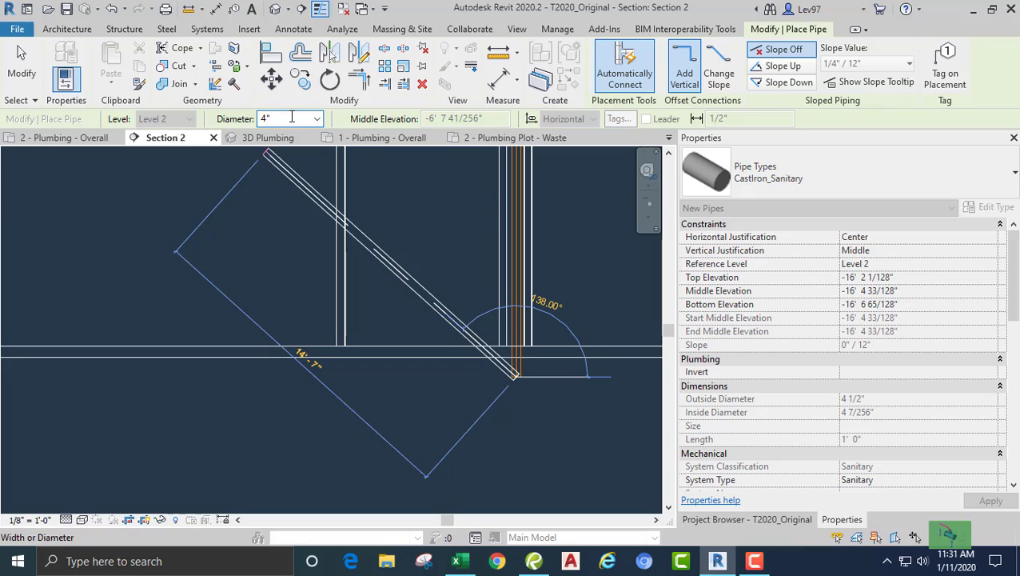
{"action": "left_click", "coordinate": [787, 82]}
{"action": "left_click", "coordinate": [884, 66]}
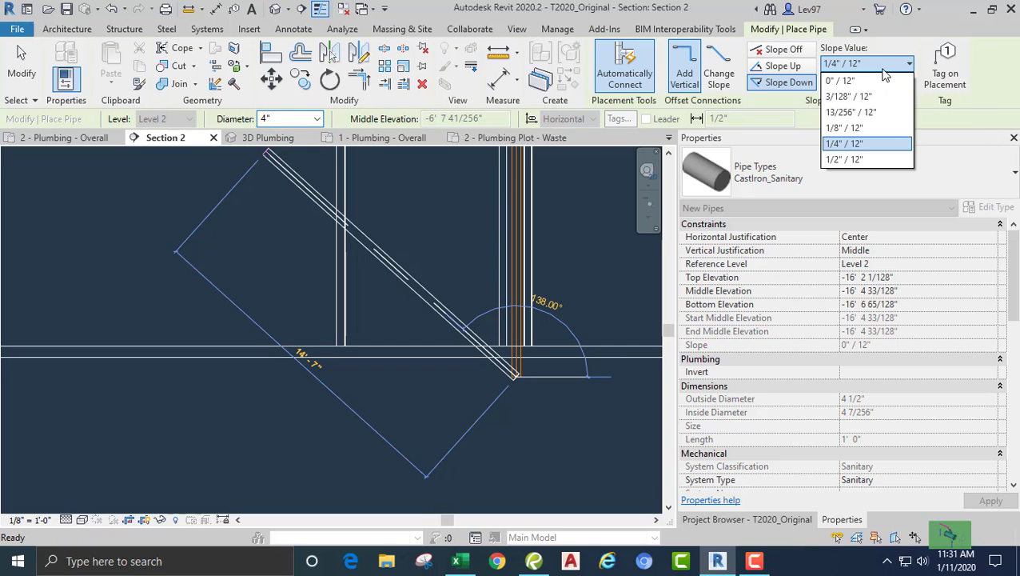
{"action": "left_click", "coordinate": [852, 130]}
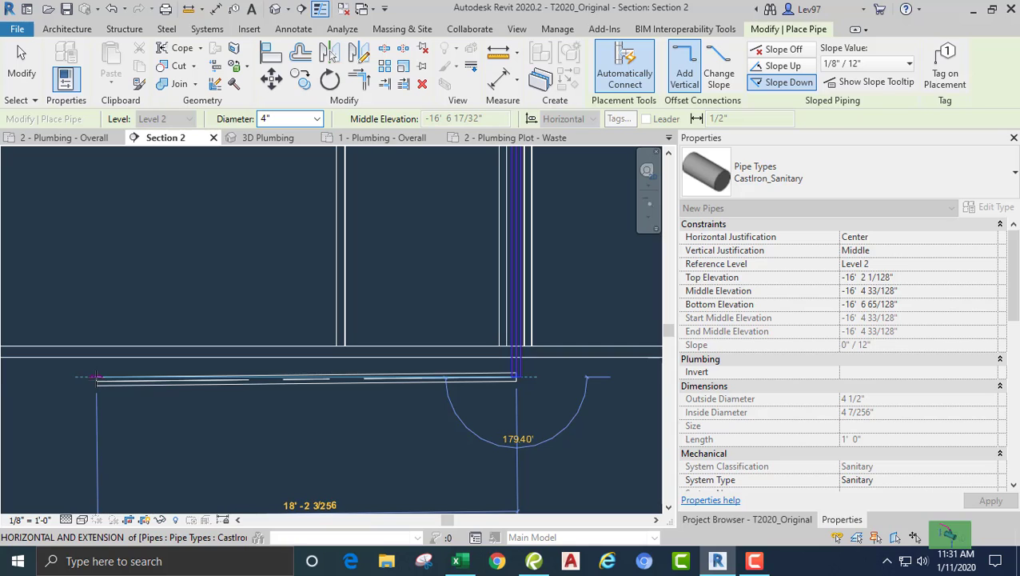
{"action": "left_click", "coordinate": [98, 377]}
{"action": "key", "text": "Escape"}
{"action": "key", "text": "Escape"}
{"action": "middle_click_drag", "start_coordinate": [322, 514], "coordinate": [182, 504]}
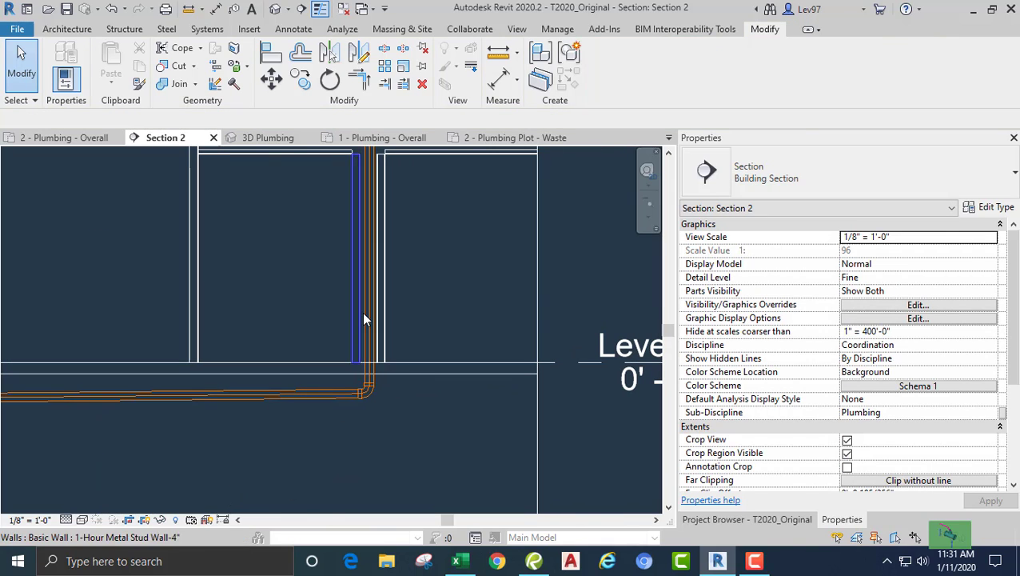
Convert the 4" bend at the base of the riser into a sanitary tee with an open end opposite the sloped pipe
{"action": "left_click", "coordinate": [368, 390]}
{"action": "scroll", "coordinate": [387, 410], "scroll_direction": "up", "scroll_amount": 2}
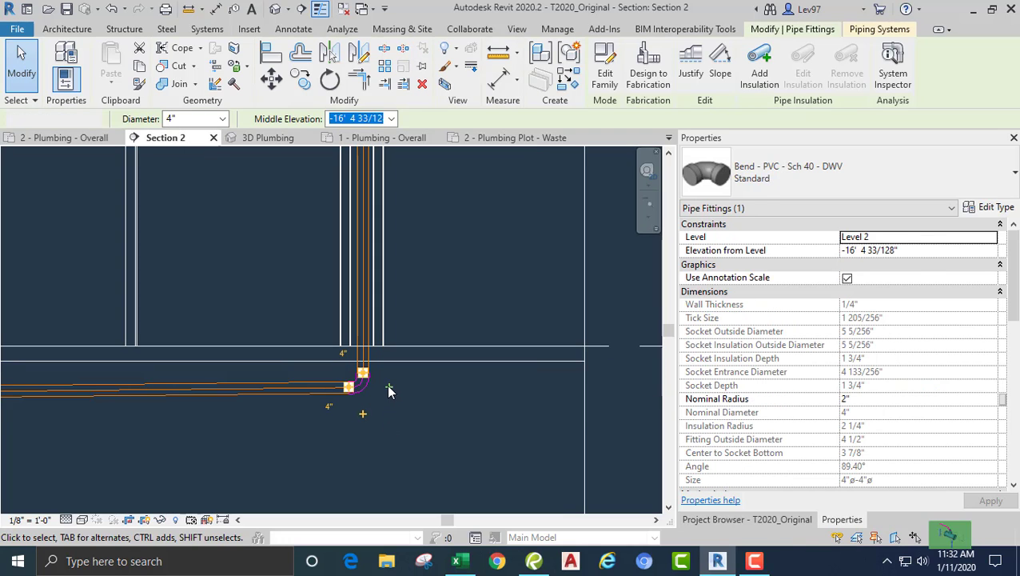
{"action": "key", "text": "Escape"}
{"action": "left_click", "coordinate": [367, 400]}
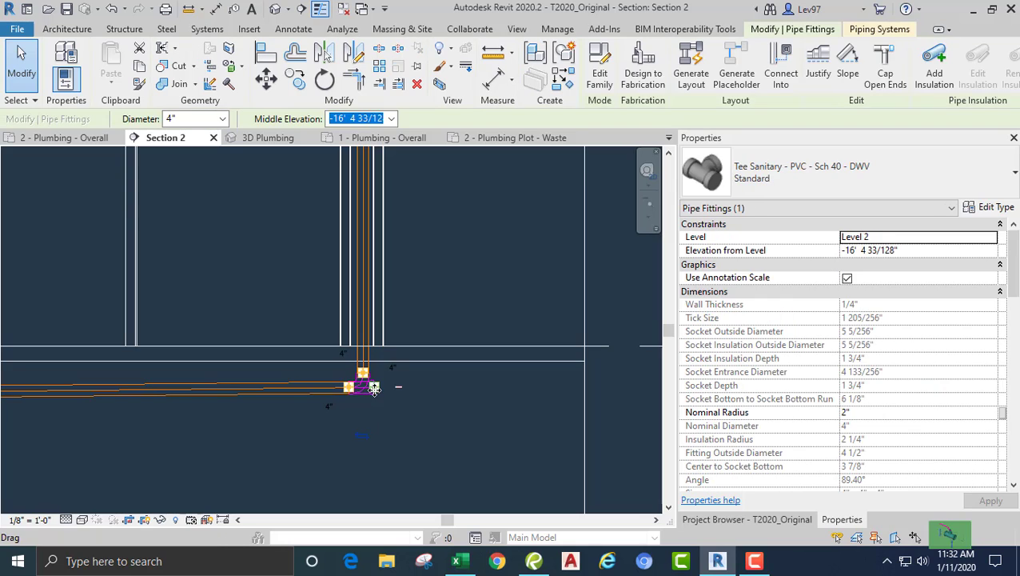
Draw a 4" pipe stub about 1'-3" long from the tee's open end, sloped up at 1/8" / 12"
{"action": "right_click", "coordinate": [377, 392]}
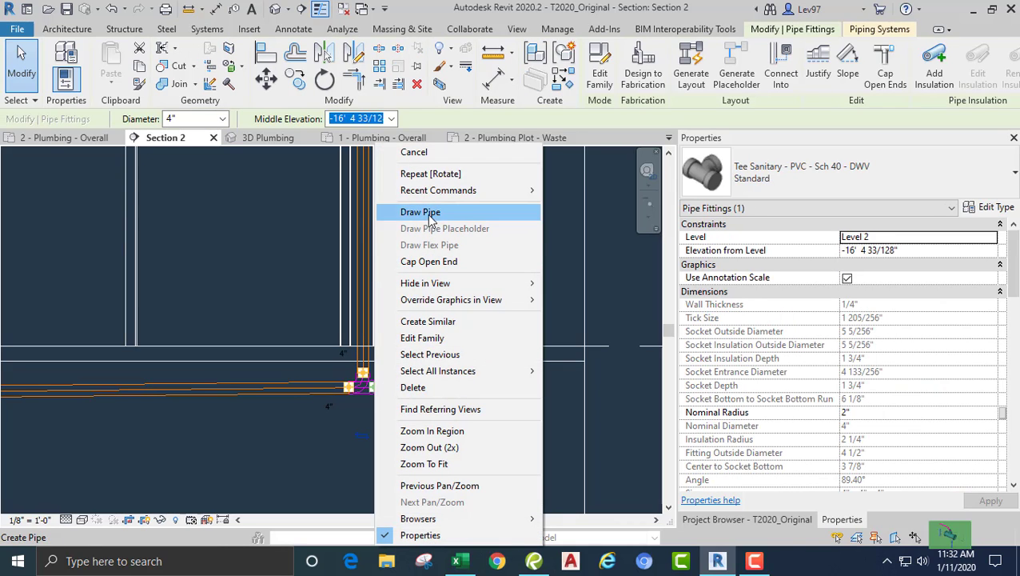
{"action": "left_click", "coordinate": [428, 214]}
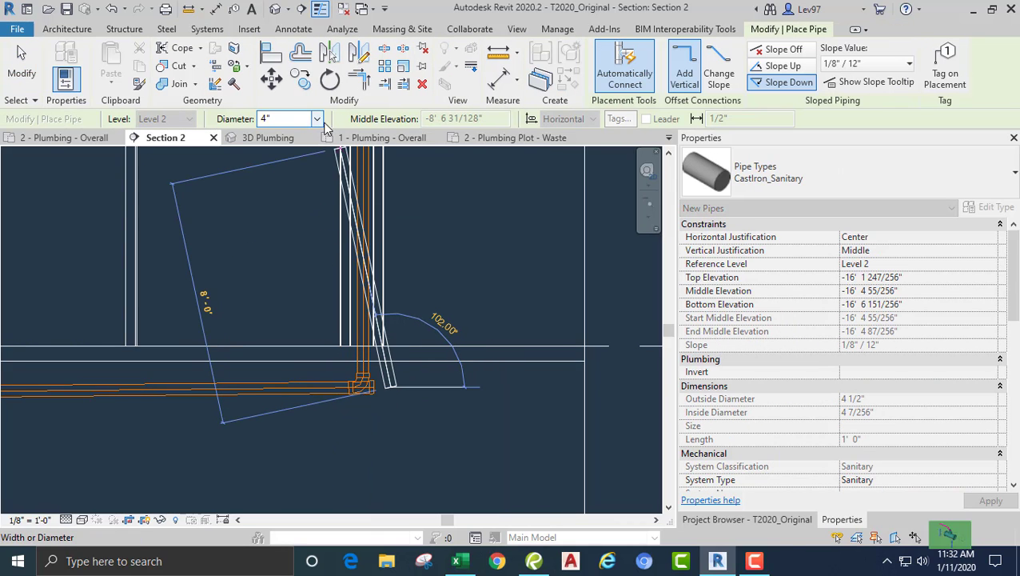
{"action": "left_click", "coordinate": [777, 66]}
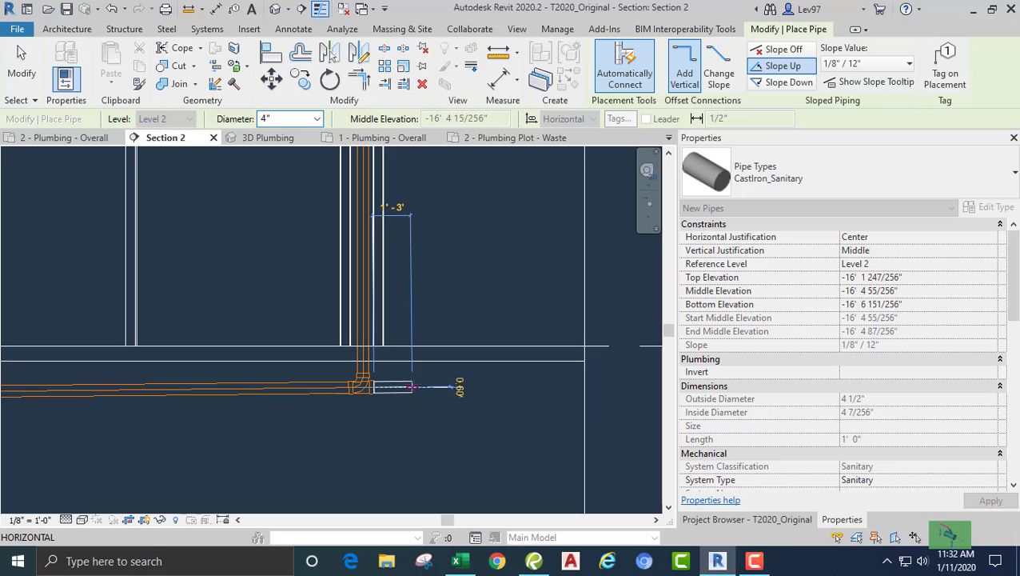
{"action": "left_click", "coordinate": [411, 387]}
{"action": "key", "text": "Escape"}
{"action": "key", "text": "Escape"}
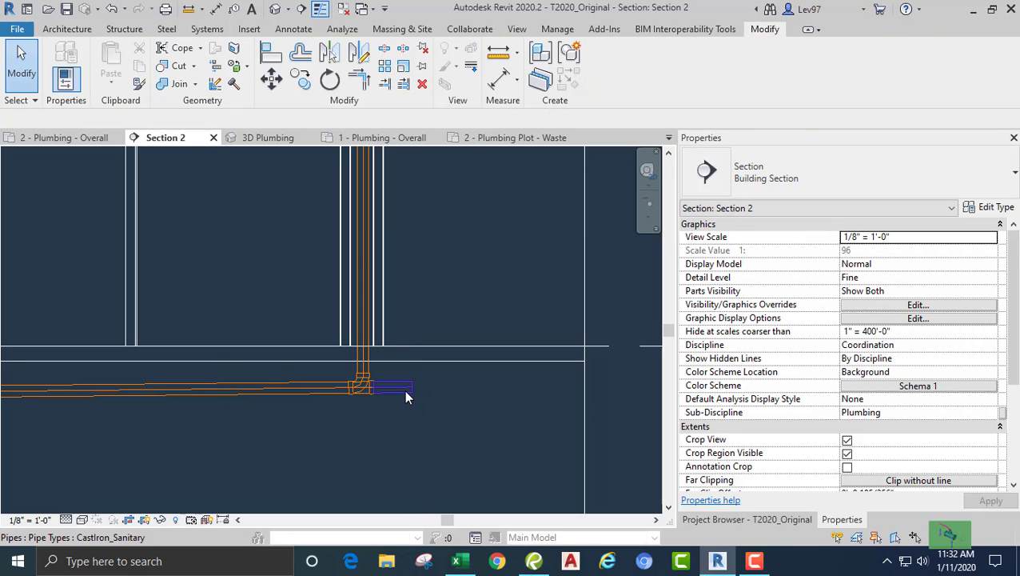
Cap the open end of the short 4" stub beyond the tee
{"action": "left_click", "coordinate": [404, 389]}
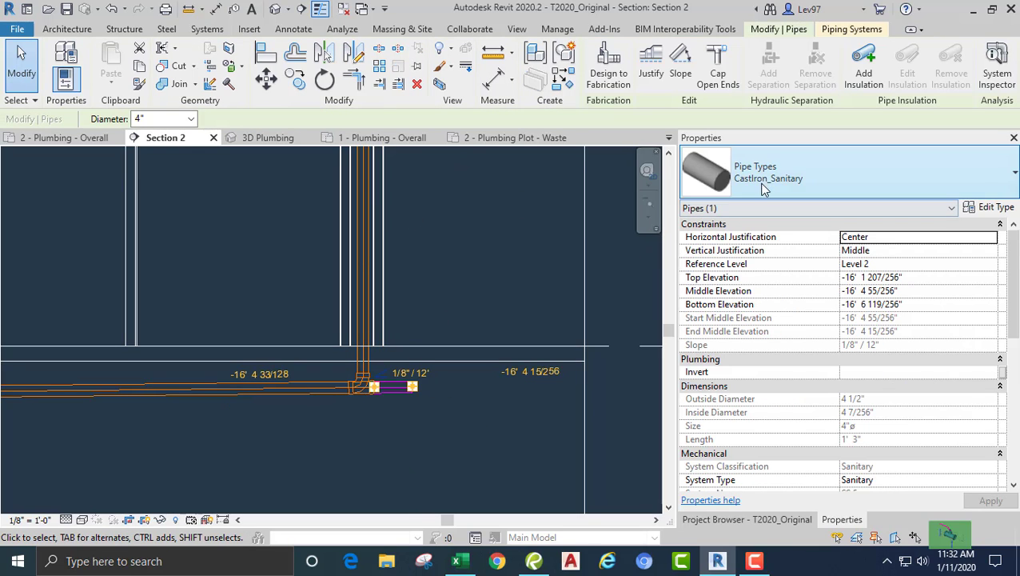
{"action": "left_click", "coordinate": [718, 64]}
{"action": "left_click", "coordinate": [294, 493]}
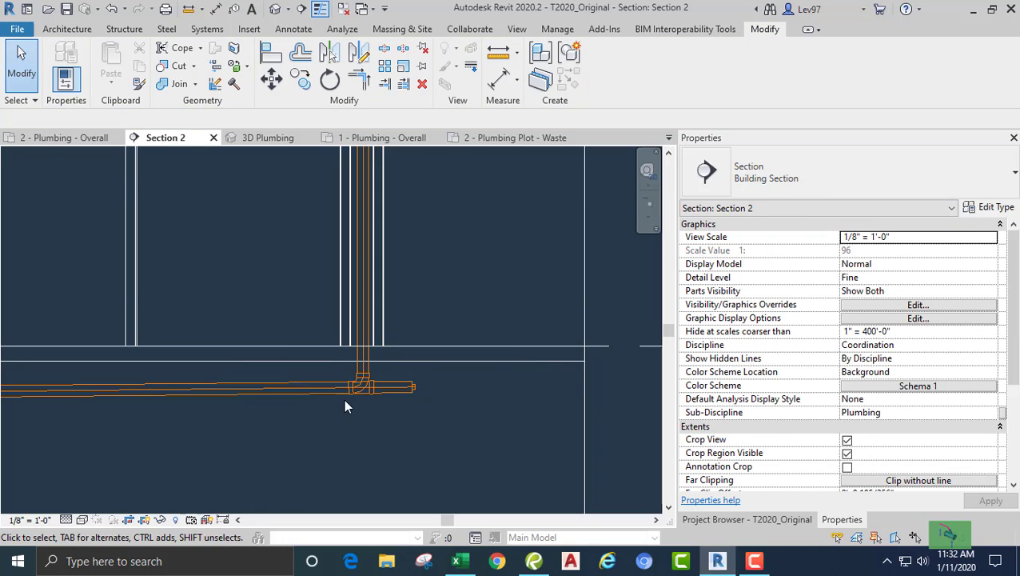
Change the sanitary tee at the riser's base to the Wye Combination with 8th Bend - PVC - Sch 40 - DWV, Standard type
{"action": "left_click", "coordinate": [333, 405]}
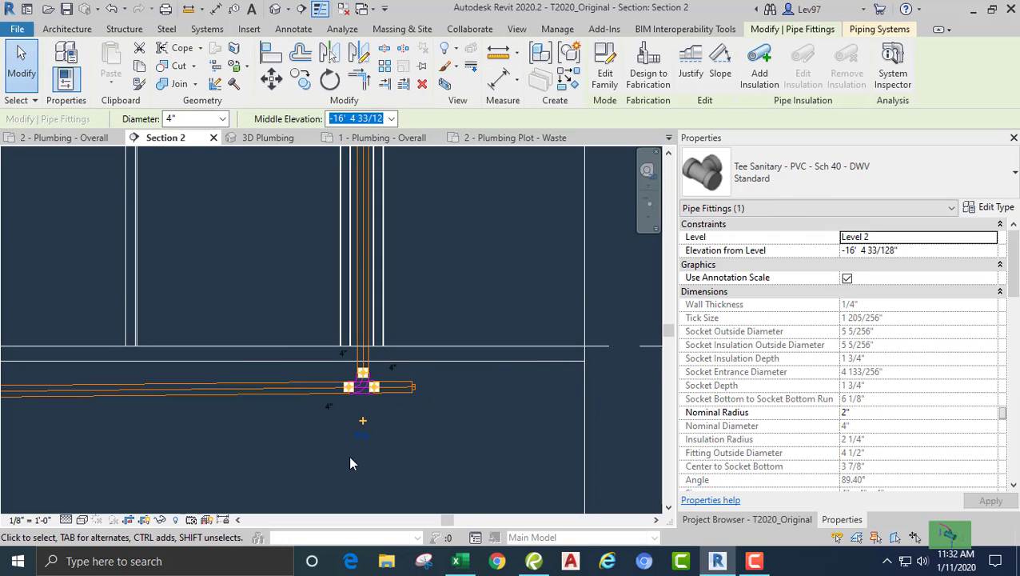
{"action": "left_click", "coordinate": [907, 183]}
{"action": "scroll", "coordinate": [783, 393], "scroll_direction": "down", "scroll_amount": 1}
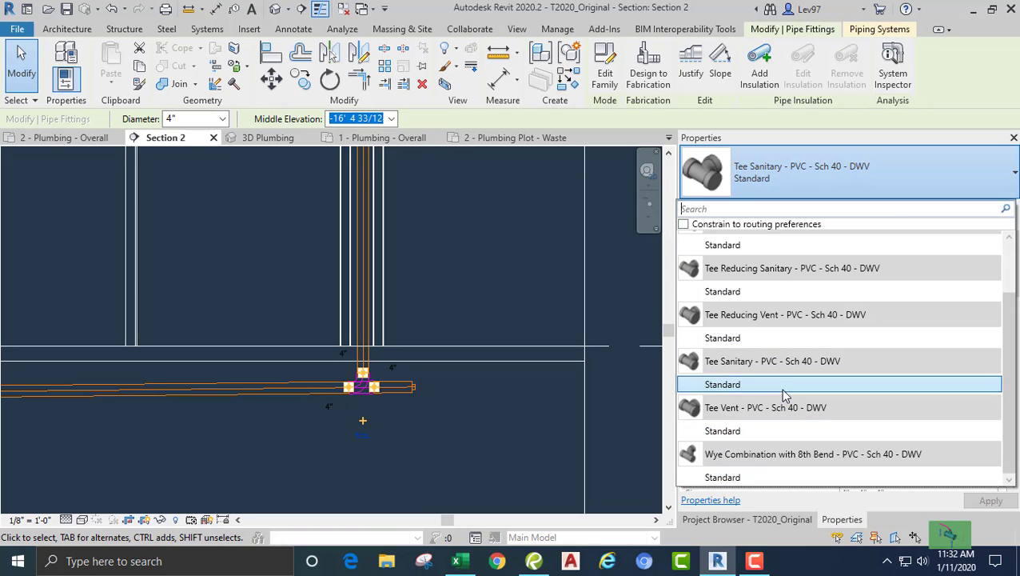
{"action": "left_click", "coordinate": [743, 478]}
{"action": "left_click", "coordinate": [279, 423]}
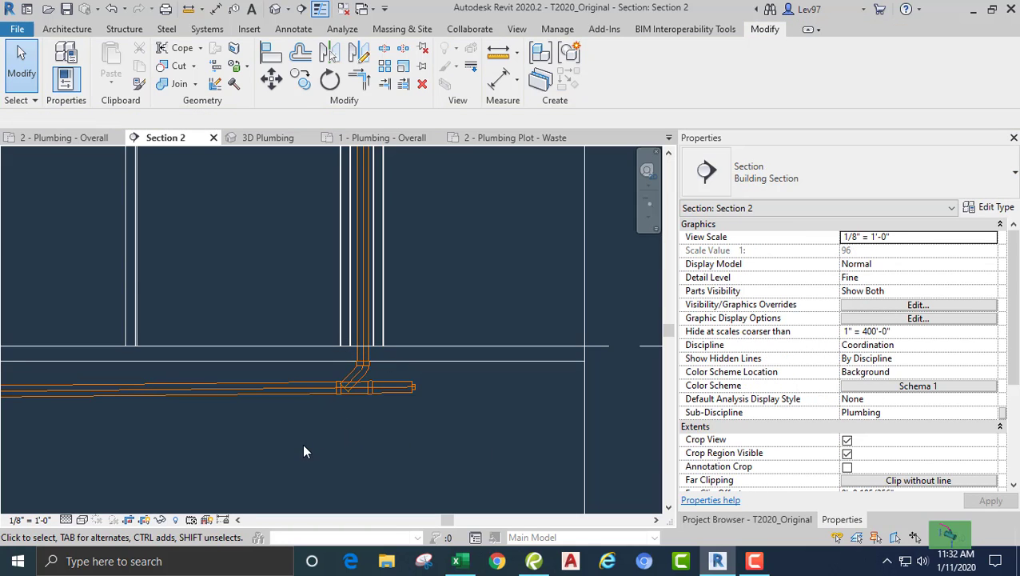
Nudge the sloped underground pipe and the capped stub down together, farther below the floor slab
{"action": "scroll", "coordinate": [359, 483], "scroll_direction": "down", "scroll_amount": 1}
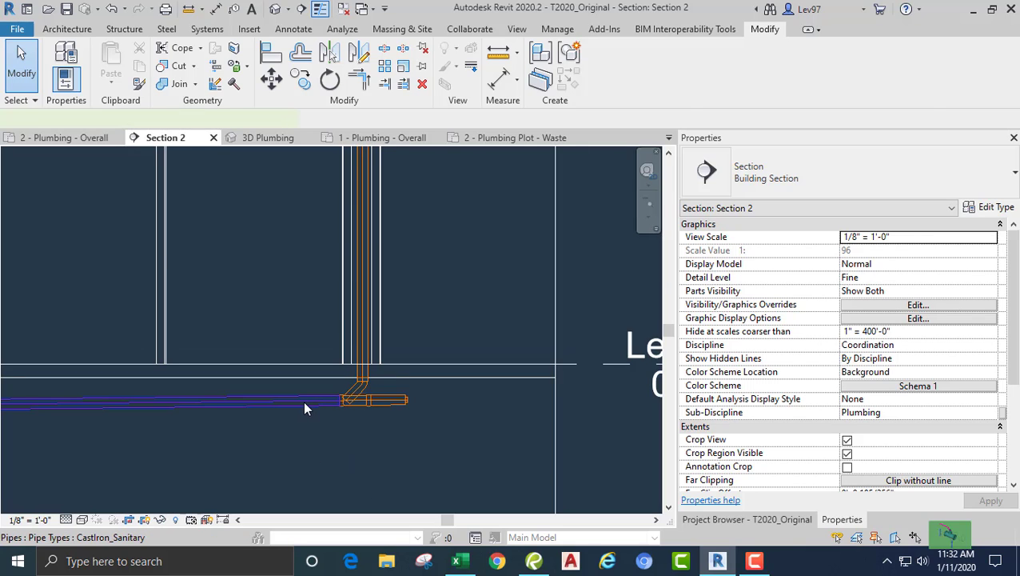
{"action": "left_click", "coordinate": [304, 403]}
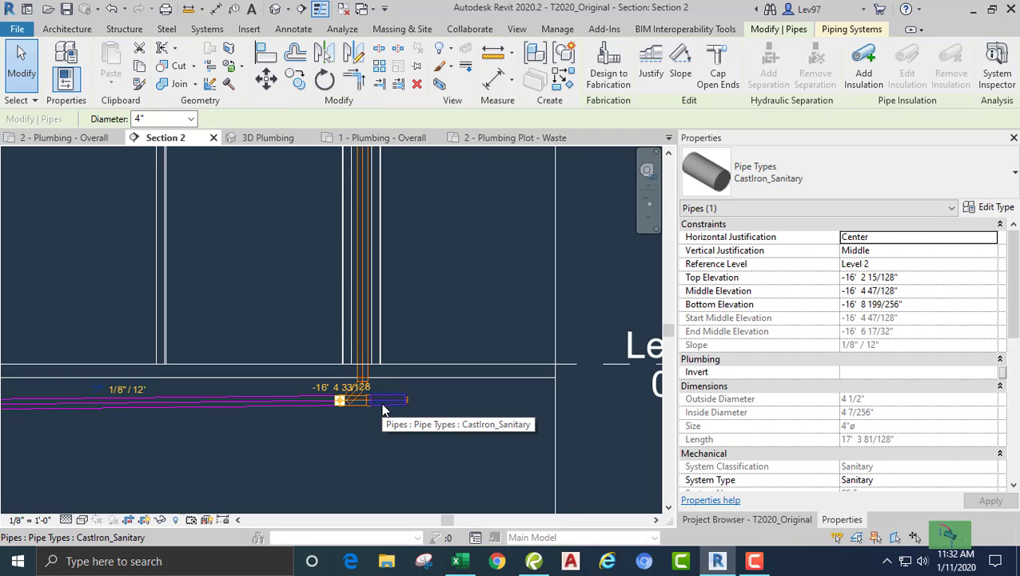
{"action": "left_click", "coordinate": [383, 401], "text": "ctrl"}
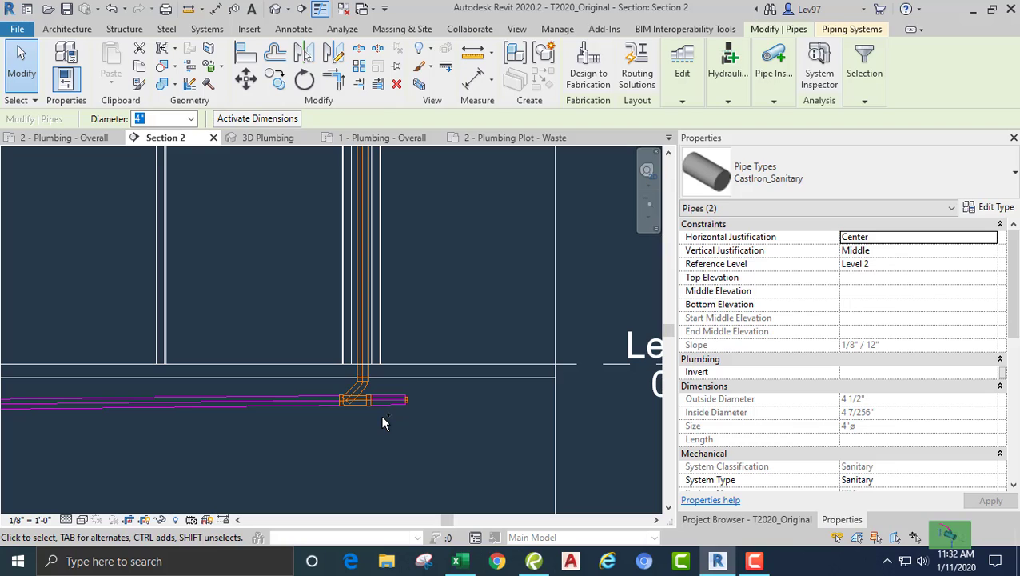
{"action": "key", "text": "Down"}
{"action": "key", "text": "Down"}
{"action": "key", "text": "Down"}
{"action": "key", "text": "Down"}
{"action": "key", "text": "Down"}
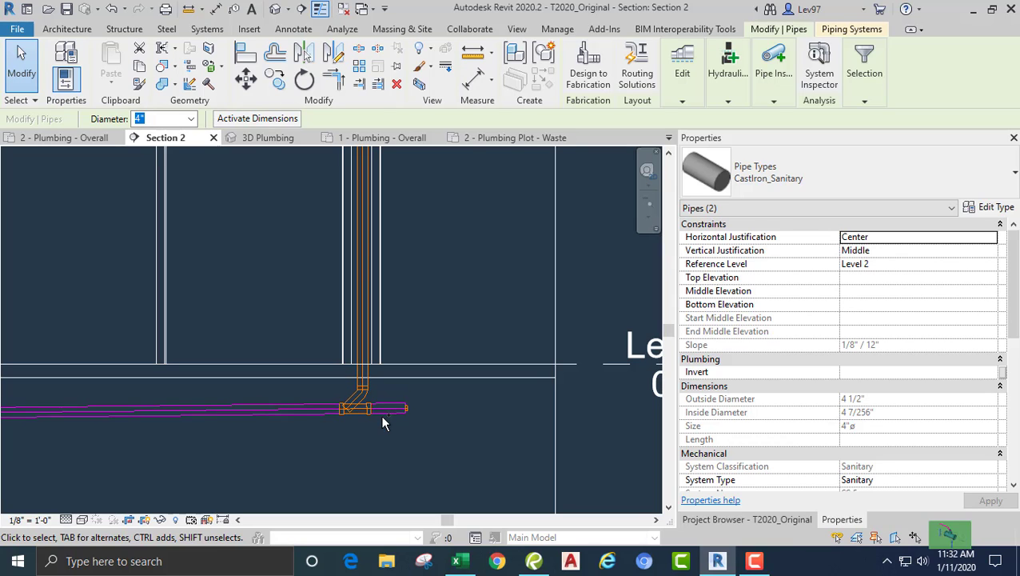
{"action": "left_click", "coordinate": [385, 427]}
{"action": "scroll", "coordinate": [391, 429], "scroll_direction": "down", "scroll_amount": 3}
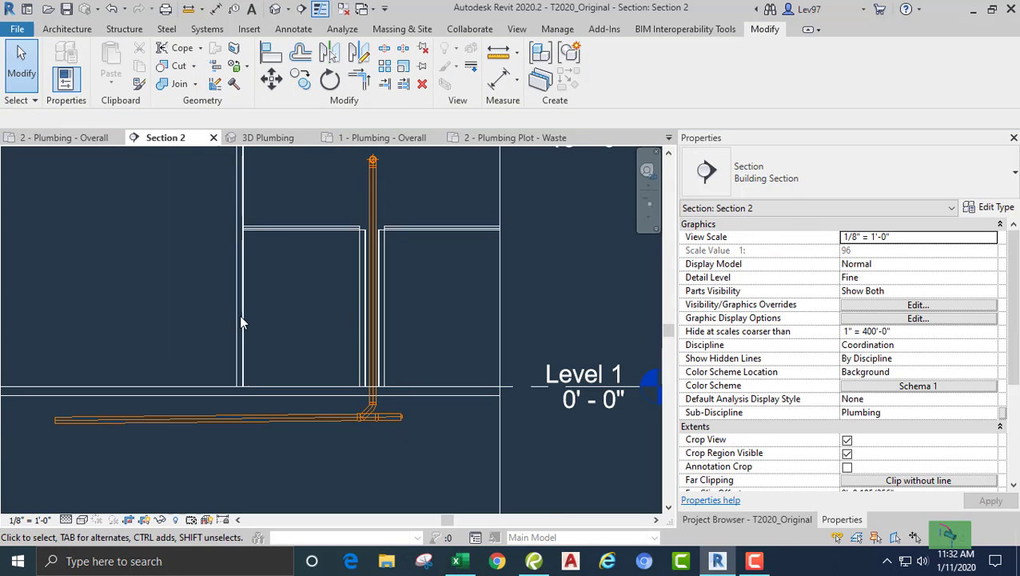
Open the 2 - Plumbing Plot - Waste plan and examine the waste piping in the restroom chase
{"action": "left_click", "coordinate": [71, 139]}
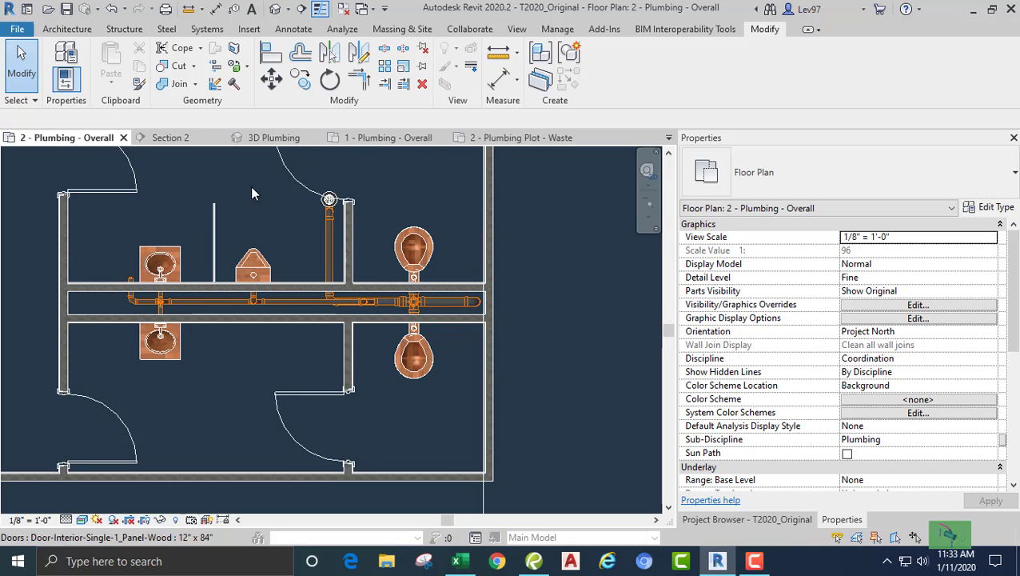
{"action": "left_click", "coordinate": [668, 137]}
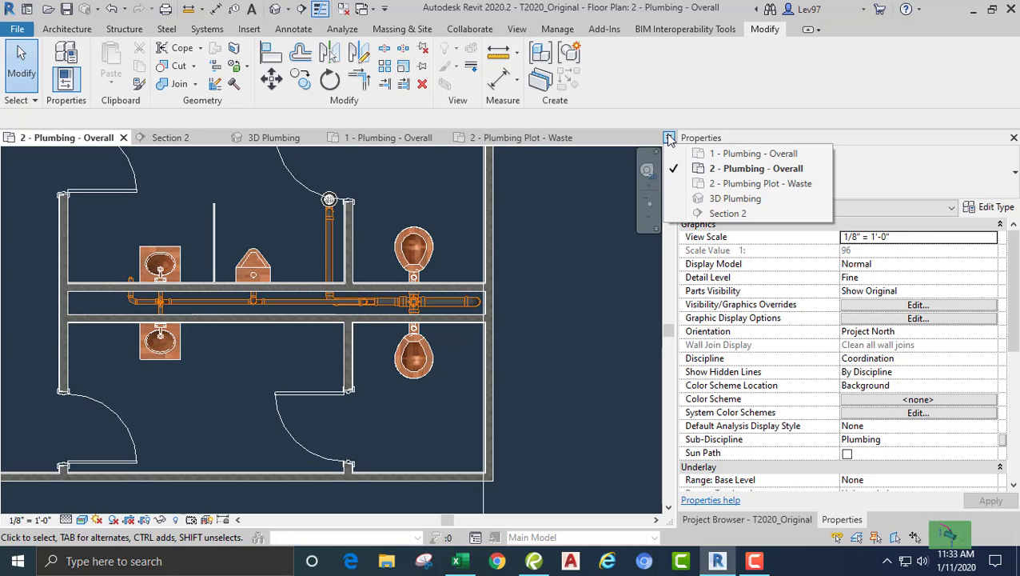
{"action": "left_click", "coordinate": [761, 184]}
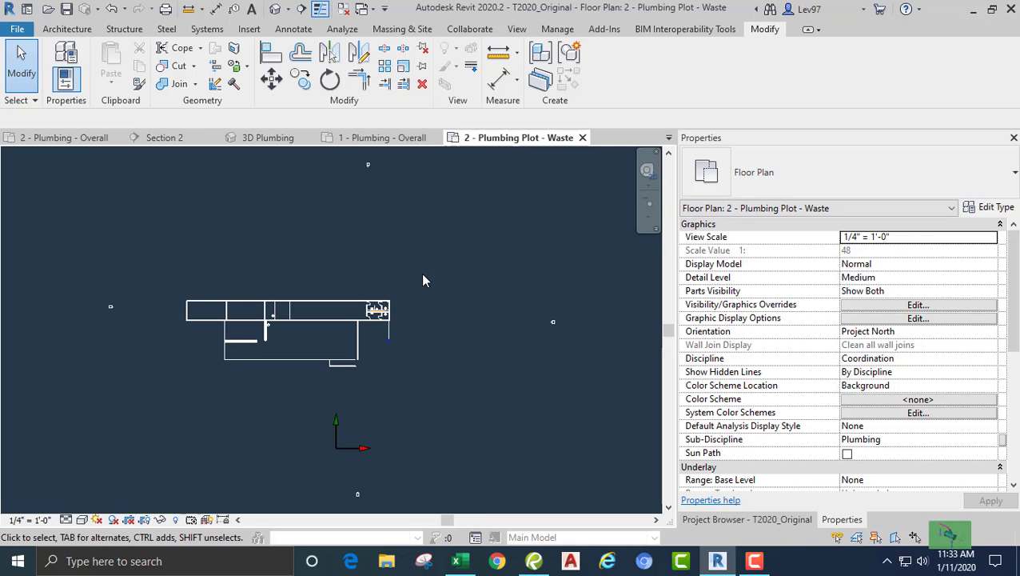
{"action": "scroll", "coordinate": [380, 308], "scroll_direction": "up", "scroll_amount": 10}
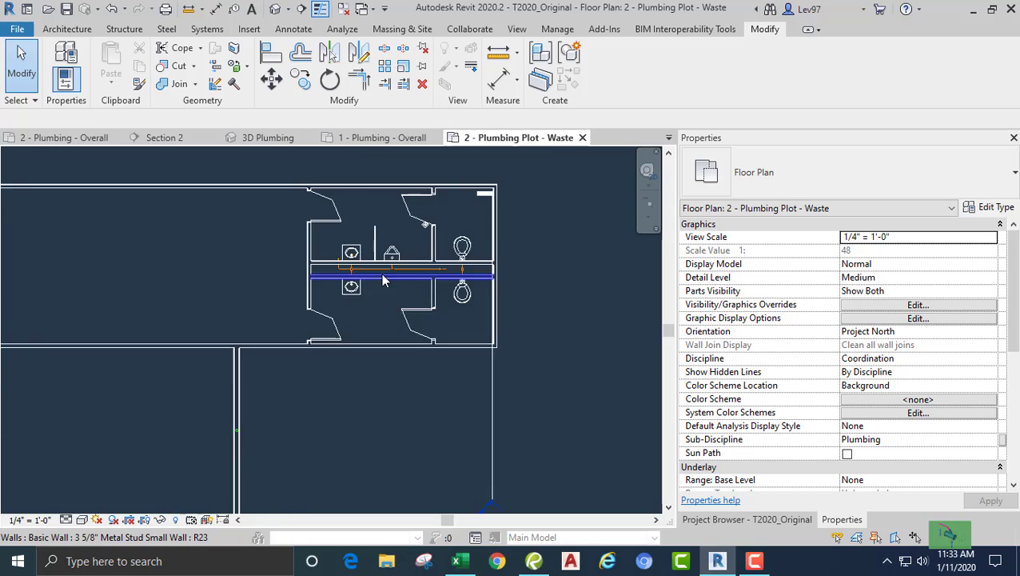
{"action": "scroll", "coordinate": [326, 341], "scroll_direction": "up", "scroll_amount": 3}
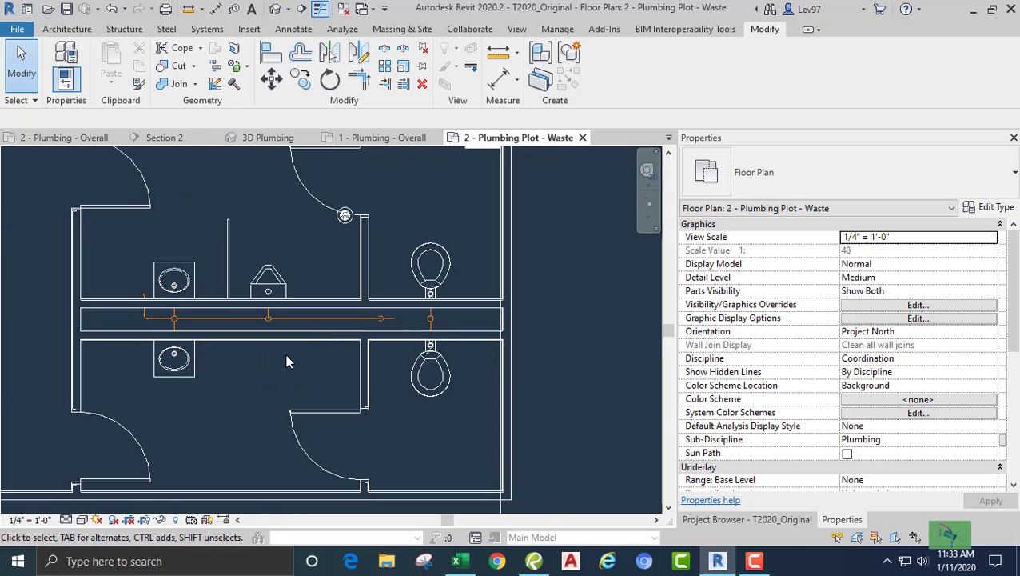
Sketch a rectangular plan region boundary, about 1' wide, along the full length of the plumbing chase between the restrooms
{"action": "scroll", "coordinate": [343, 357], "scroll_direction": "up", "scroll_amount": 2}
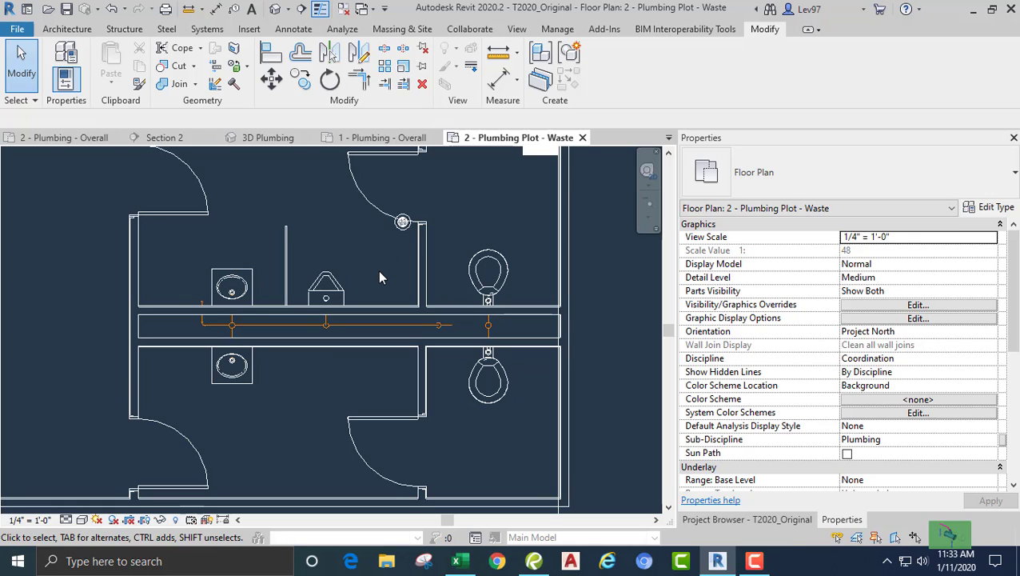
{"action": "middle_click_drag", "start_coordinate": [379, 277], "coordinate": [407, 256]}
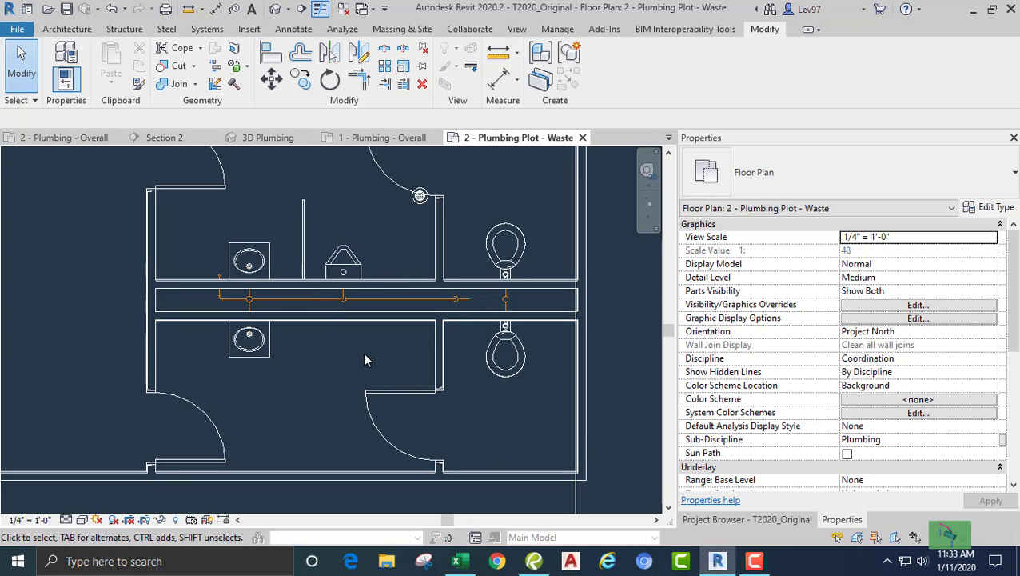
{"action": "middle_click_drag", "start_coordinate": [363, 360], "coordinate": [401, 371]}
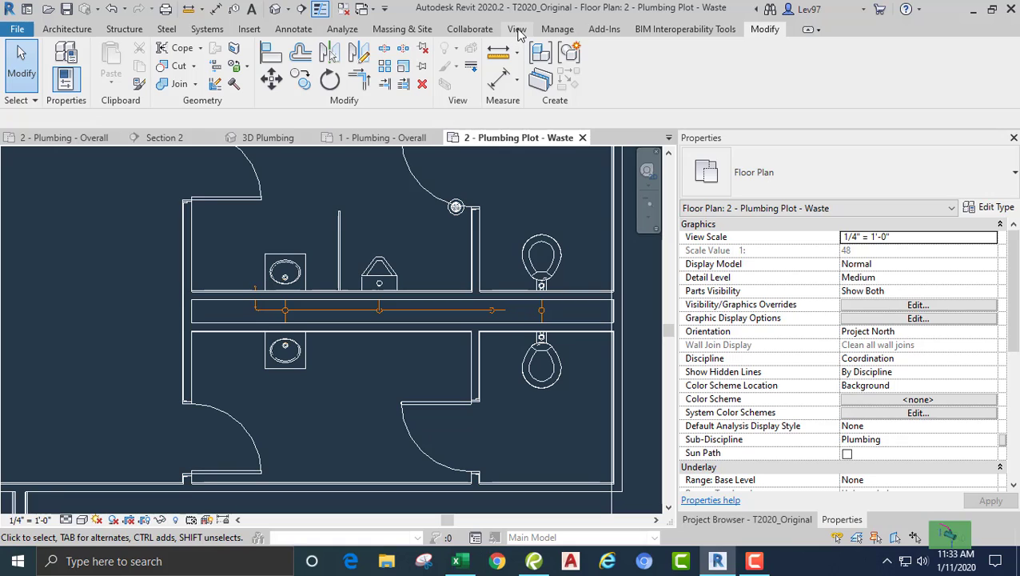
{"action": "left_click", "coordinate": [516, 29]}
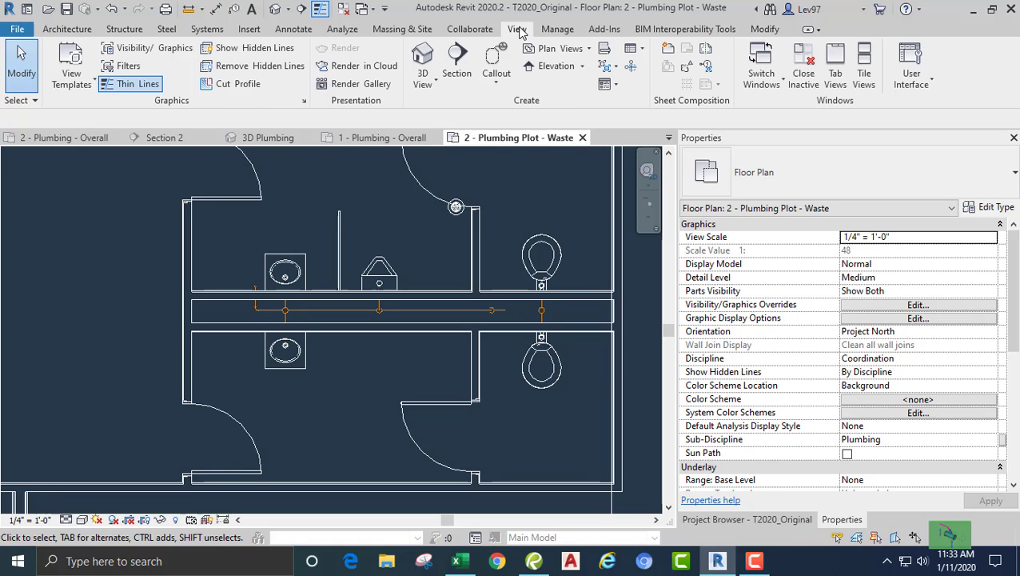
{"action": "left_click", "coordinate": [561, 49]}
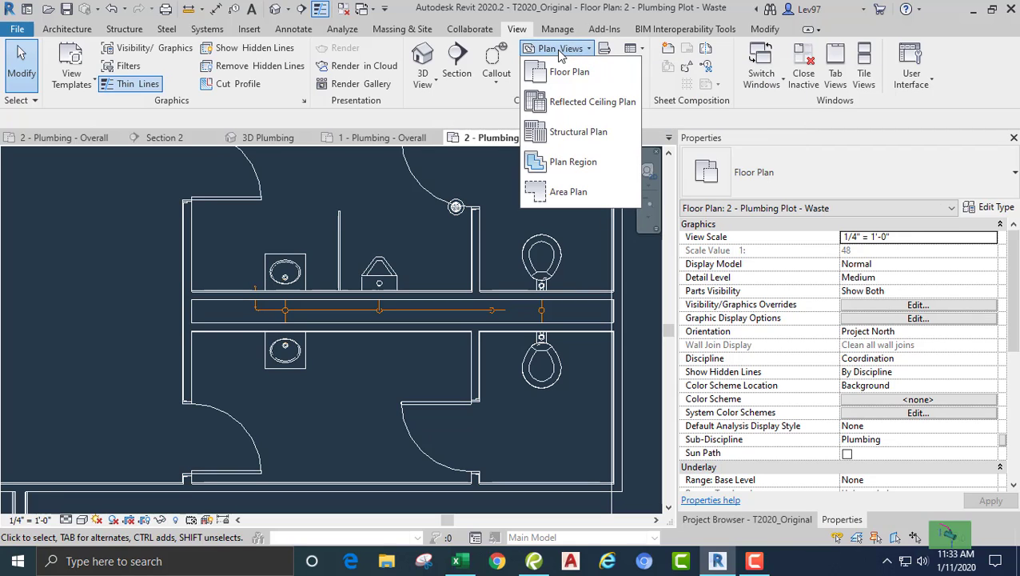
{"action": "left_click", "coordinate": [572, 163]}
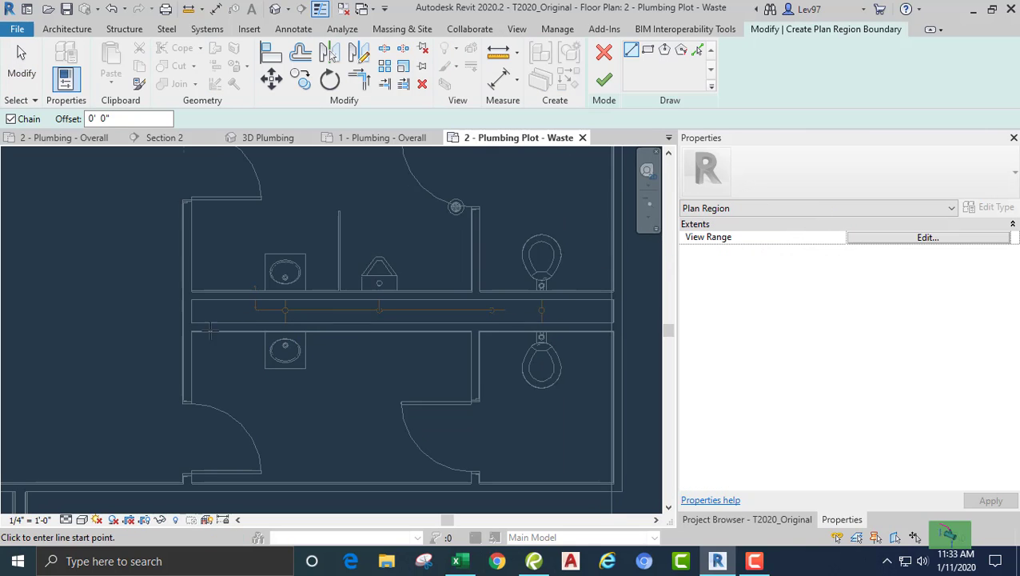
{"action": "scroll", "coordinate": [206, 314], "scroll_direction": "up", "scroll_amount": 2}
{"action": "scroll", "coordinate": [206, 314], "scroll_direction": "up", "scroll_amount": 2}
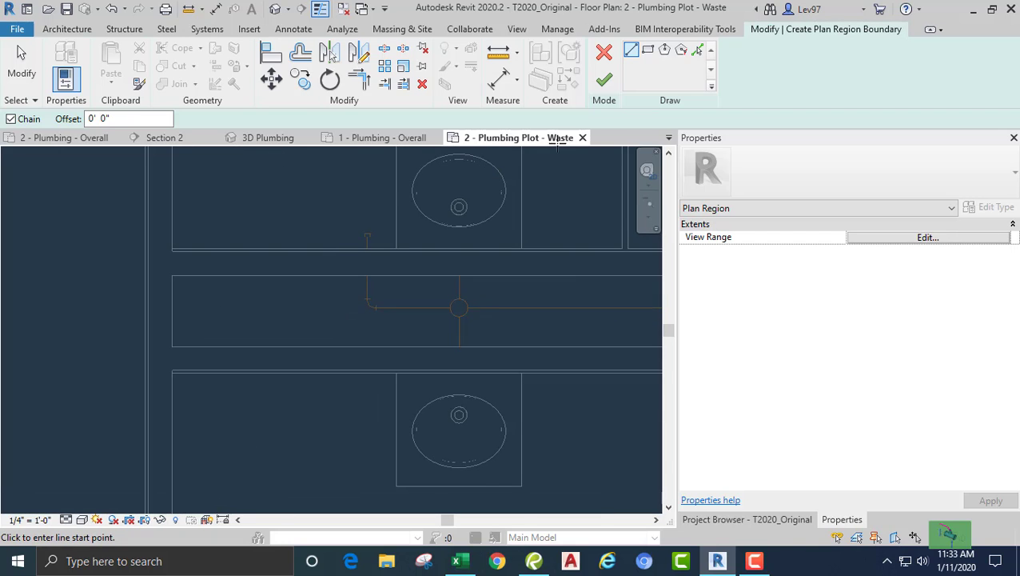
{"action": "scroll", "coordinate": [402, 327], "scroll_direction": "down", "scroll_amount": 2}
{"action": "middle_click_drag", "start_coordinate": [512, 339], "coordinate": [213, 321]}
{"action": "middle_click_drag", "start_coordinate": [561, 315], "coordinate": [288, 316]}
{"action": "scroll", "coordinate": [328, 318], "scroll_direction": "down", "scroll_amount": 2}
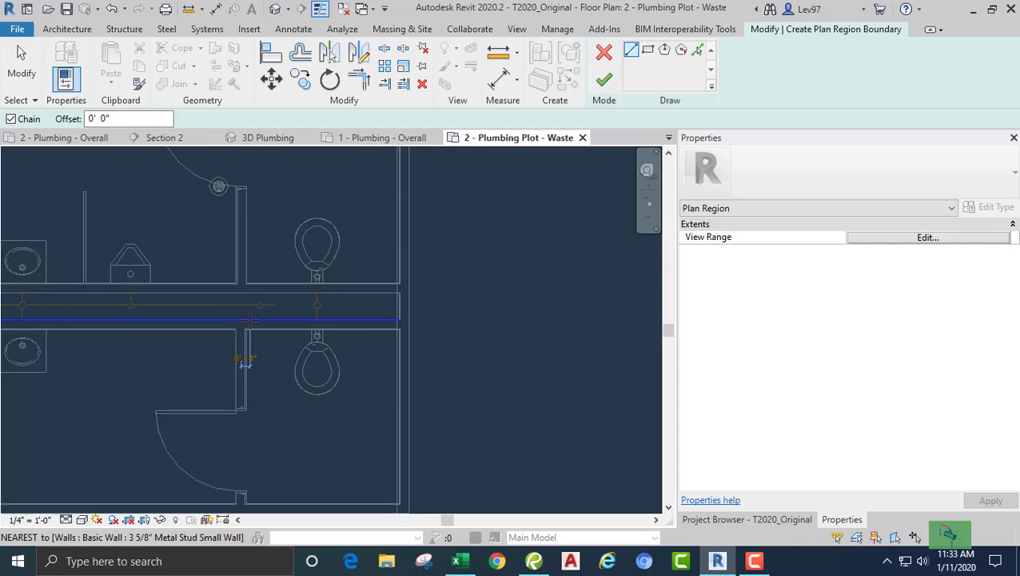
{"action": "middle_click_drag", "start_coordinate": [372, 327], "coordinate": [613, 318]}
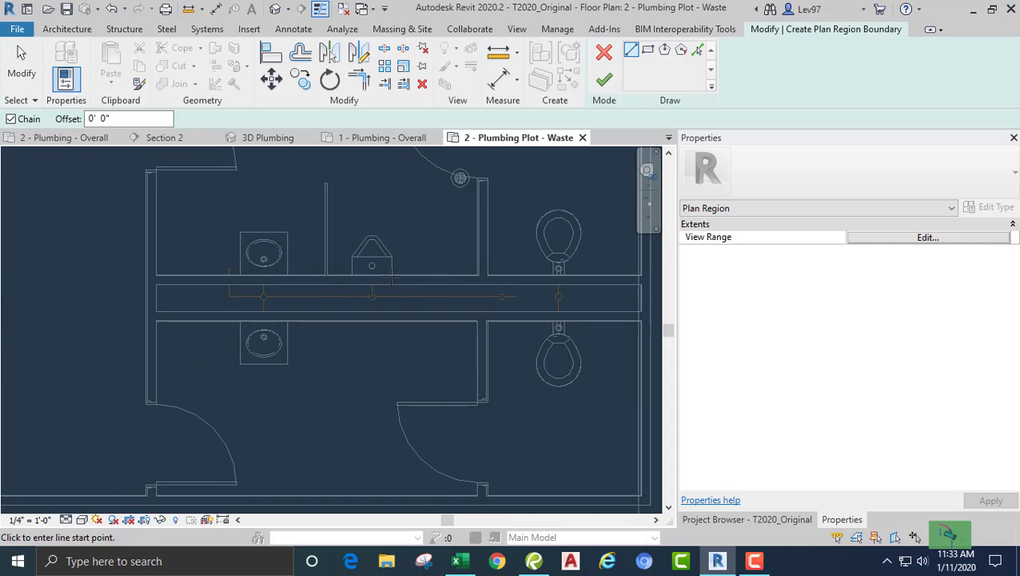
{"action": "left_click", "coordinate": [648, 51]}
{"action": "scroll", "coordinate": [148, 278], "scroll_direction": "up", "scroll_amount": 2}
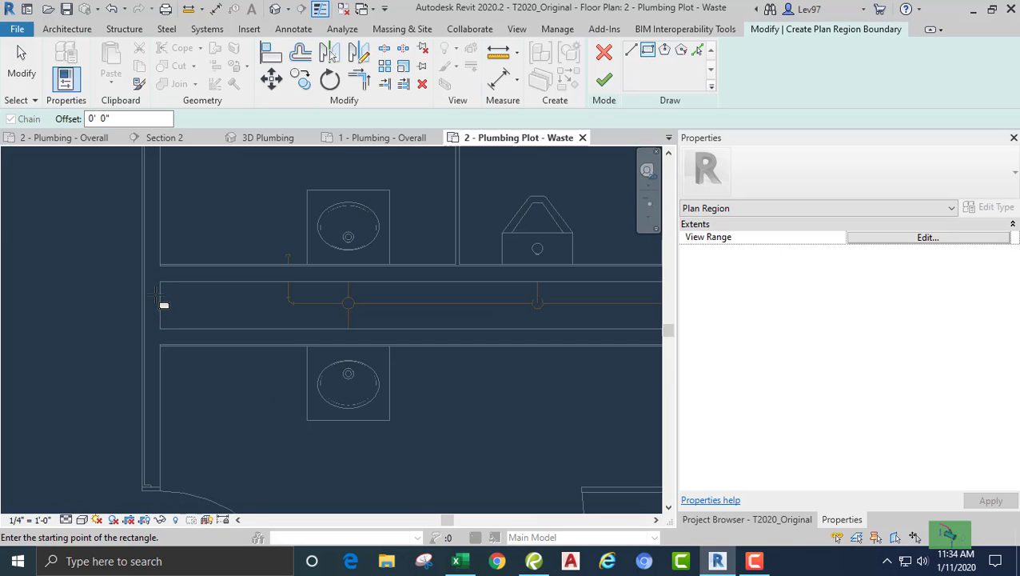
{"action": "left_click", "coordinate": [169, 286]}
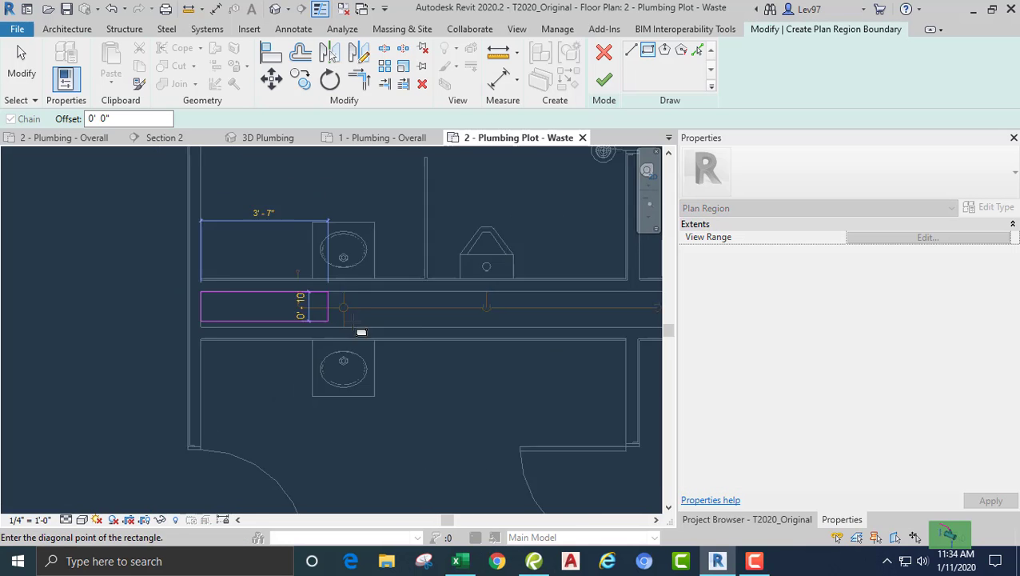
{"action": "middle_click_drag", "start_coordinate": [555, 330], "coordinate": [266, 319]}
{"action": "scroll", "coordinate": [471, 311], "scroll_direction": "up", "scroll_amount": 2}
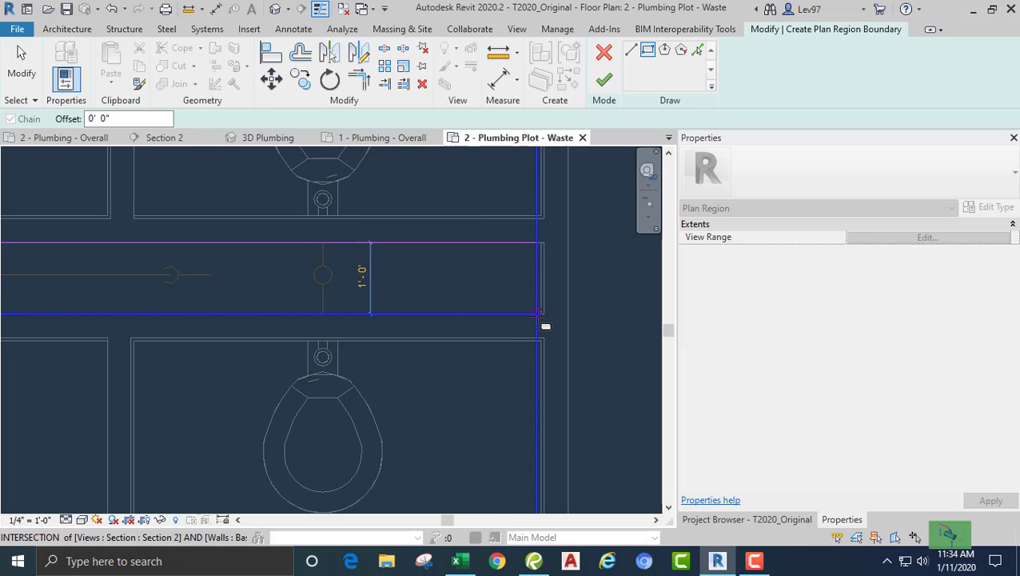
{"action": "left_click", "coordinate": [538, 314]}
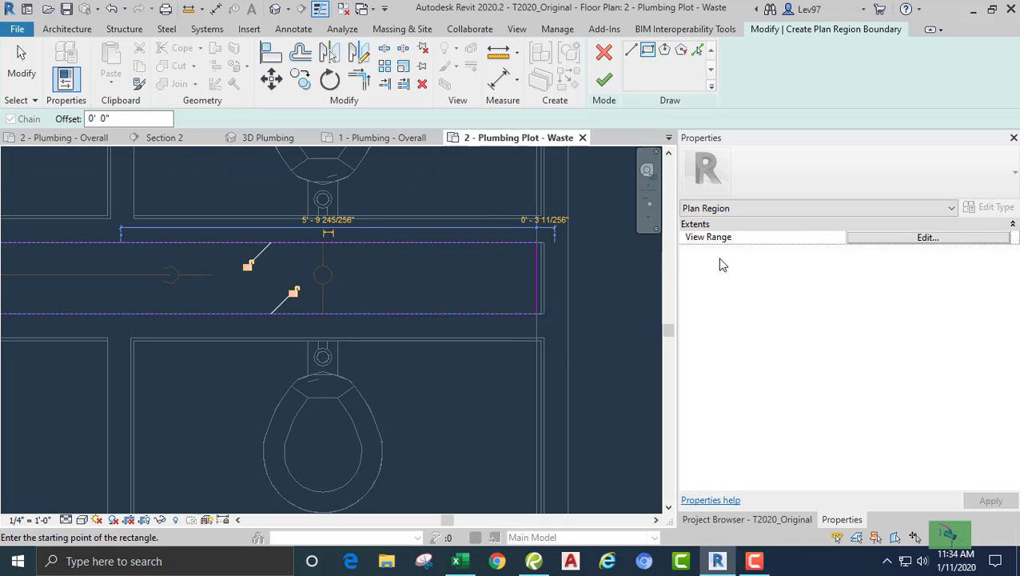
Set the plan region's view depth offset to -3' 0" from Level 2 and finish the region
{"action": "left_click", "coordinate": [919, 238]}
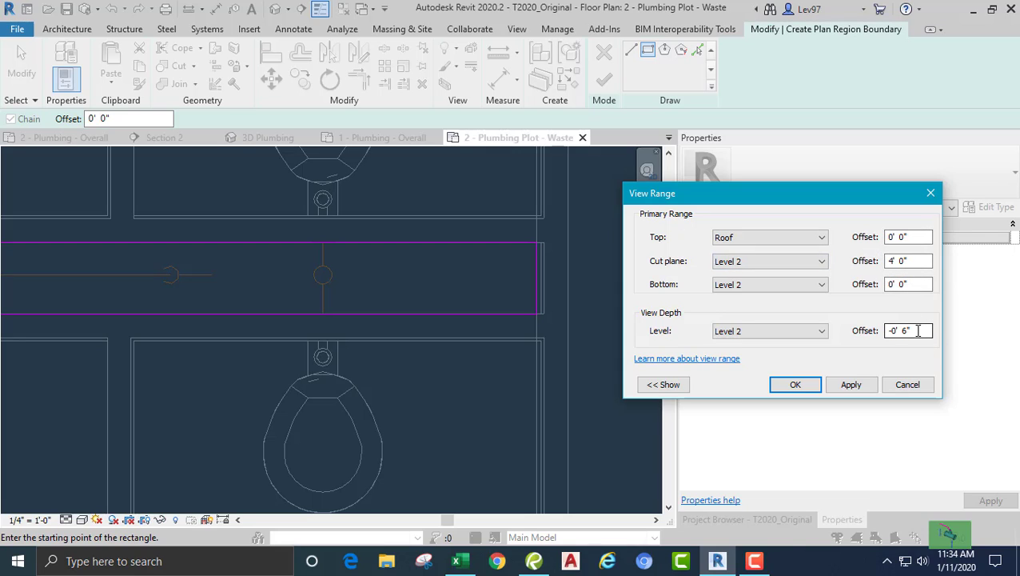
{"action": "left_click_drag", "start_coordinate": [918, 330], "coordinate": [840, 330]}
{"action": "left_click", "coordinate": [796, 385]}
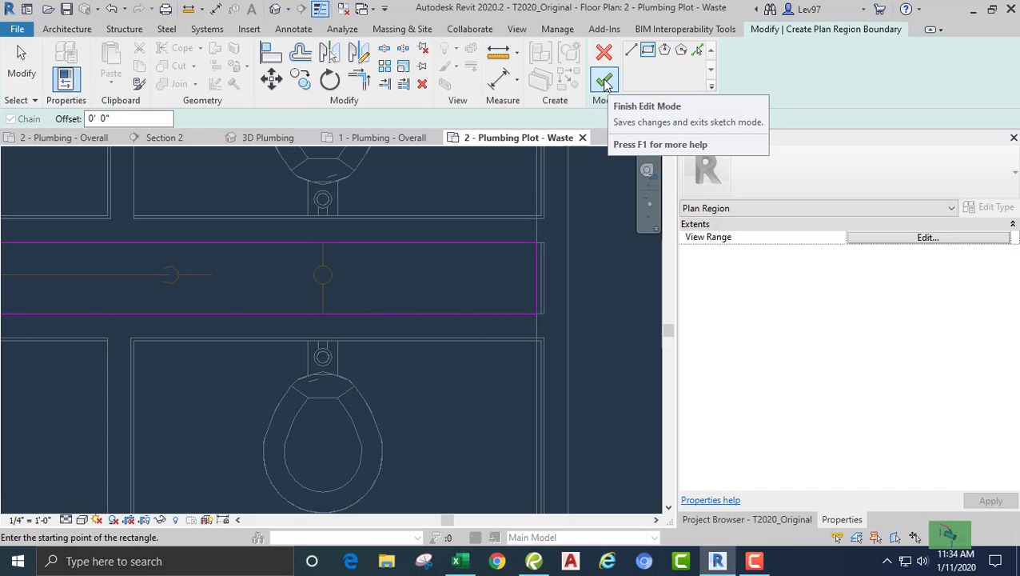
{"action": "left_click", "coordinate": [605, 82]}
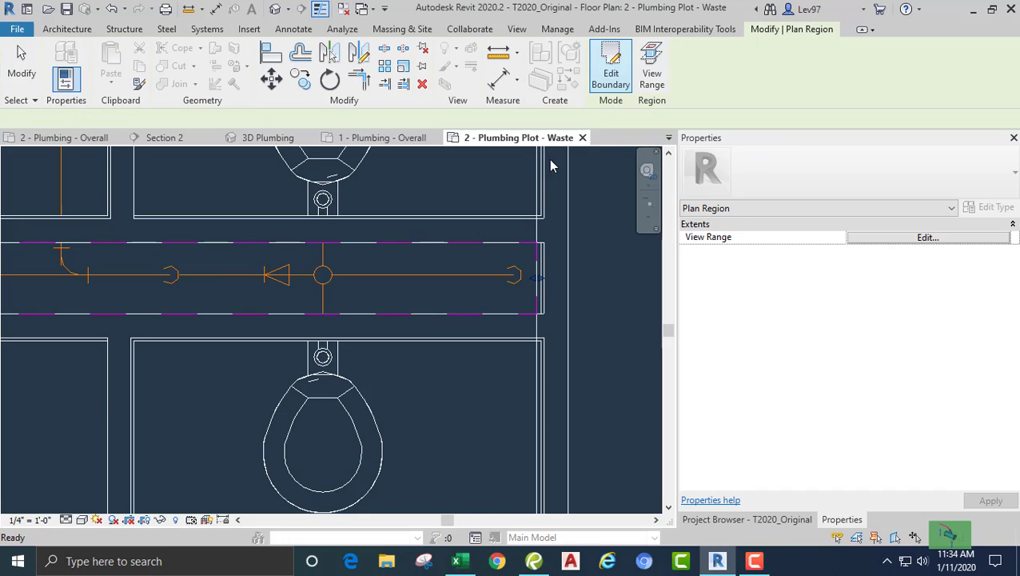
Examine the waste piping along the chase, the floor drain branch and the surrounding restroom plan
{"action": "left_click", "coordinate": [429, 375]}
{"action": "scroll", "coordinate": [427, 385], "scroll_direction": "down", "scroll_amount": 2}
{"action": "middle_click_drag", "start_coordinate": [490, 407], "coordinate": [611, 394]}
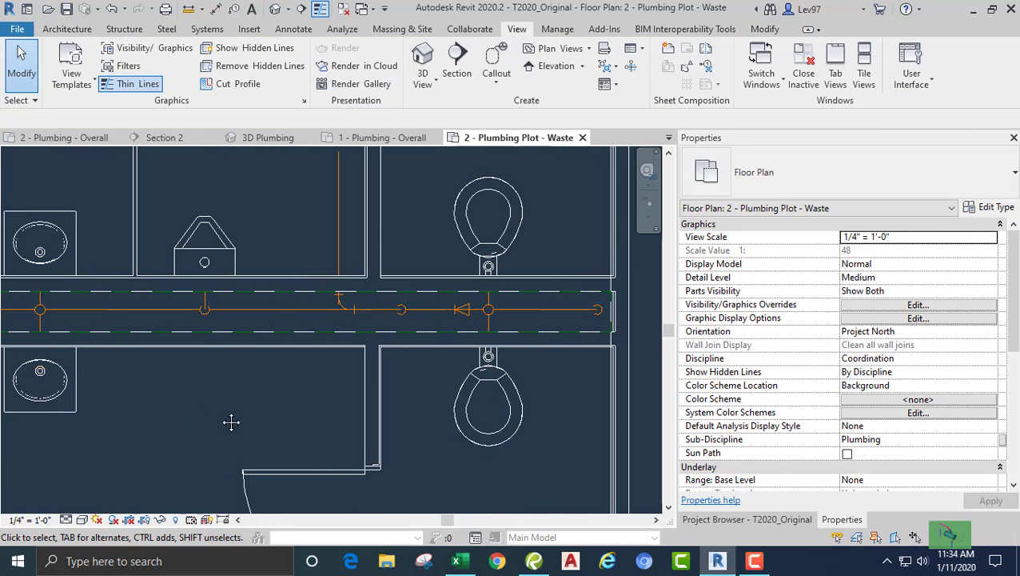
{"action": "middle_click_drag", "start_coordinate": [231, 422], "coordinate": [281, 434]}
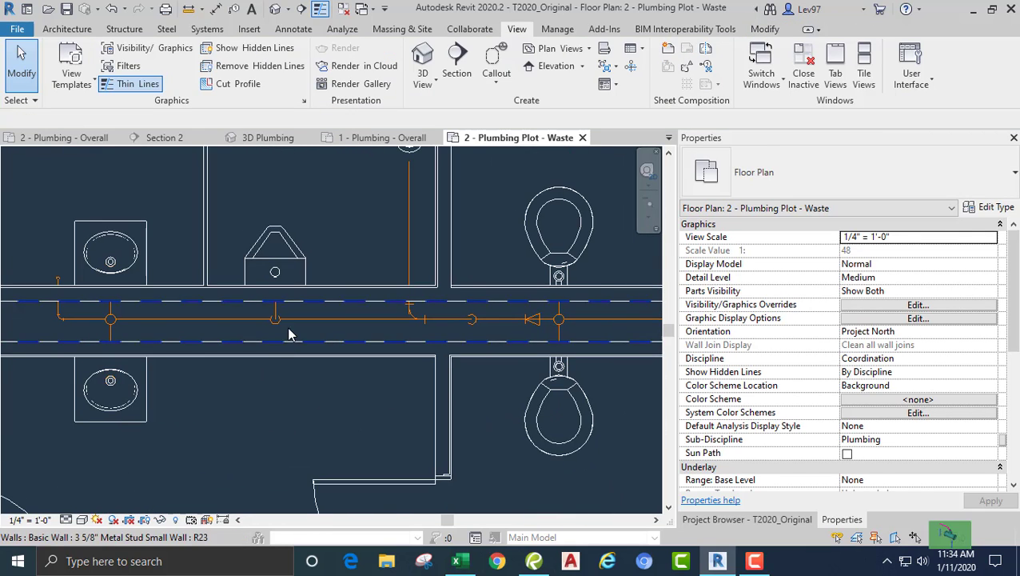
{"action": "middle_click_drag", "start_coordinate": [384, 233], "coordinate": [367, 257]}
{"action": "middle_click_drag", "start_coordinate": [444, 271], "coordinate": [291, 271]}
{"action": "scroll", "coordinate": [318, 419], "scroll_direction": "down", "scroll_amount": 4}
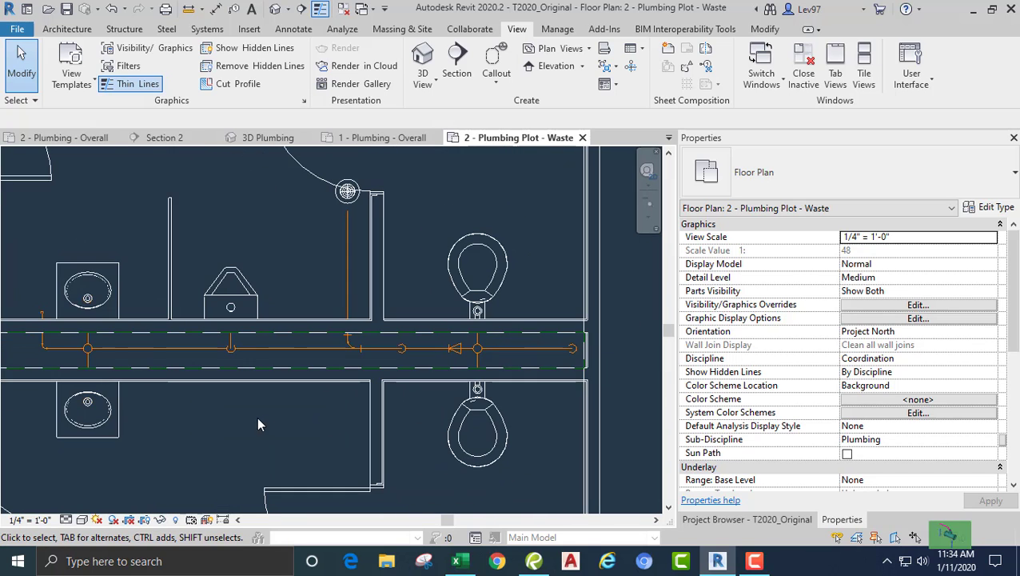
{"action": "scroll", "coordinate": [245, 272], "scroll_direction": "down", "scroll_amount": 3}
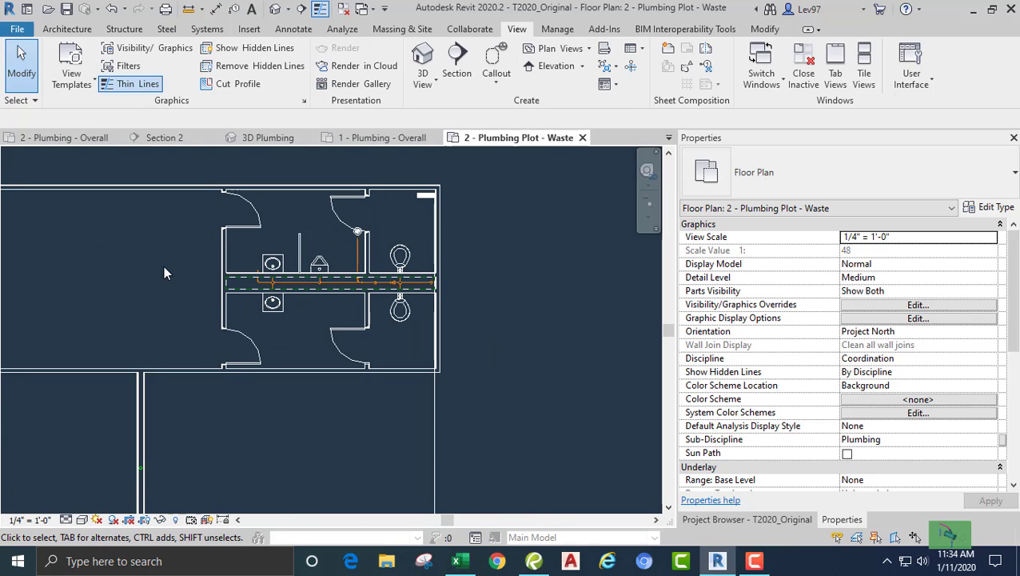
{"action": "middle_click_drag", "start_coordinate": [164, 267], "coordinate": [183, 263]}
Check the view range of the whole floor plan, leaving its settings as they are
{"action": "scroll", "coordinate": [895, 412], "scroll_direction": "down", "scroll_amount": 4}
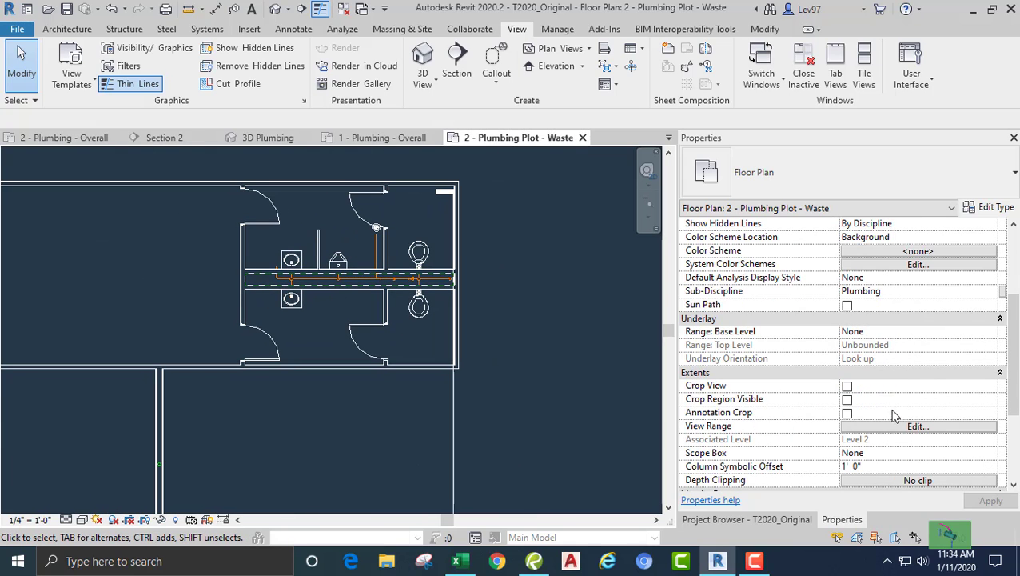
{"action": "left_click", "coordinate": [873, 426]}
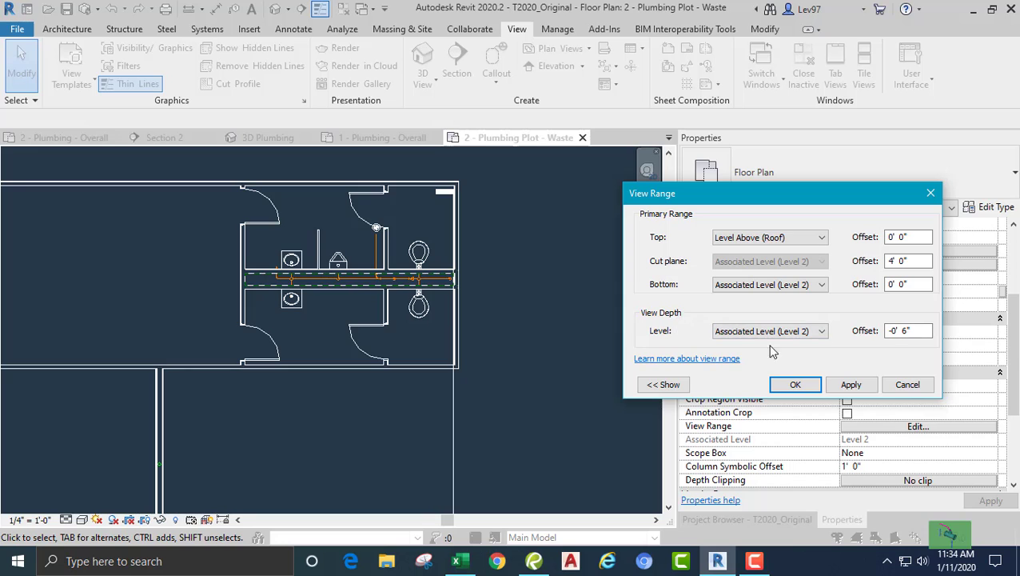
{"action": "left_click", "coordinate": [907, 384]}
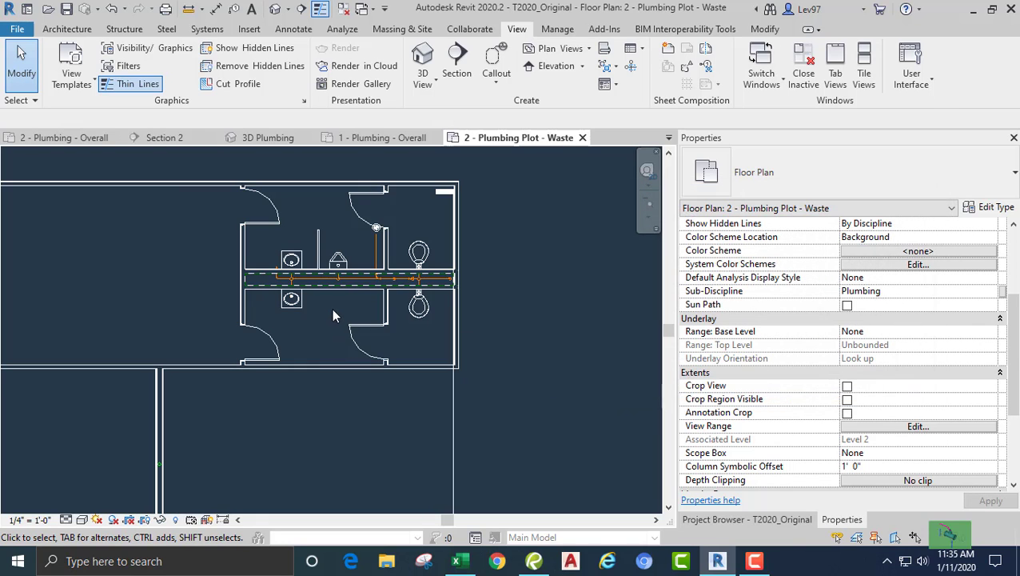
Check the view depth offset in the chase plan region's own view range without changing it, and deselect the region
{"action": "scroll", "coordinate": [332, 308], "scroll_direction": "up", "scroll_amount": 2}
{"action": "scroll", "coordinate": [334, 277], "scroll_direction": "up", "scroll_amount": 2}
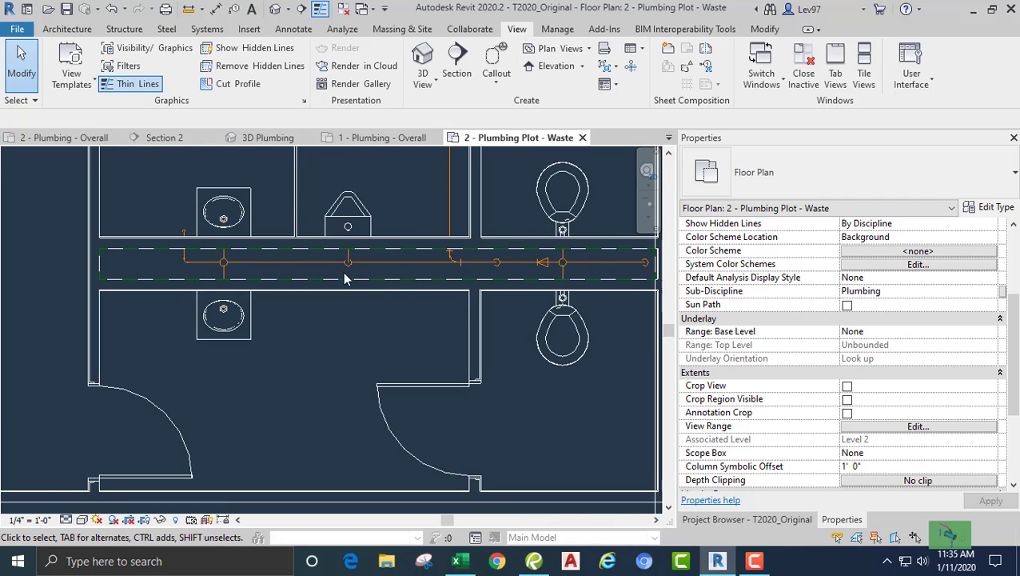
{"action": "left_click", "coordinate": [384, 284]}
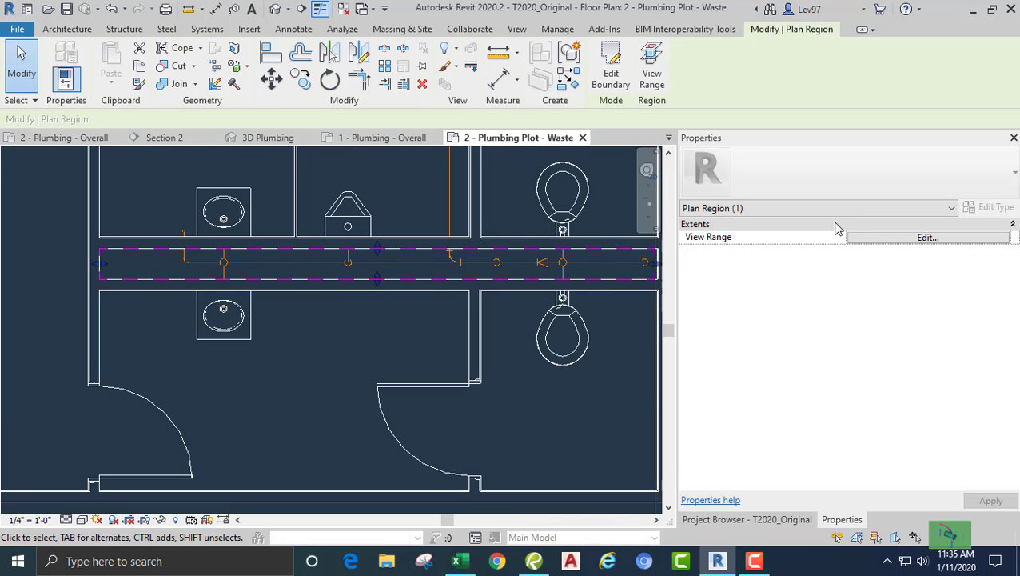
{"action": "left_click", "coordinate": [871, 239]}
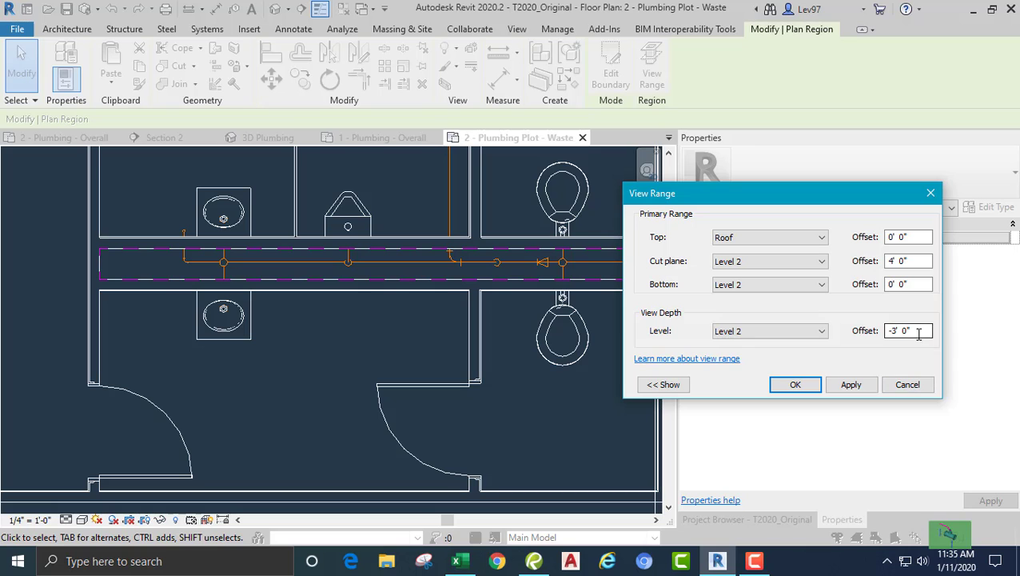
{"action": "left_click", "coordinate": [906, 386]}
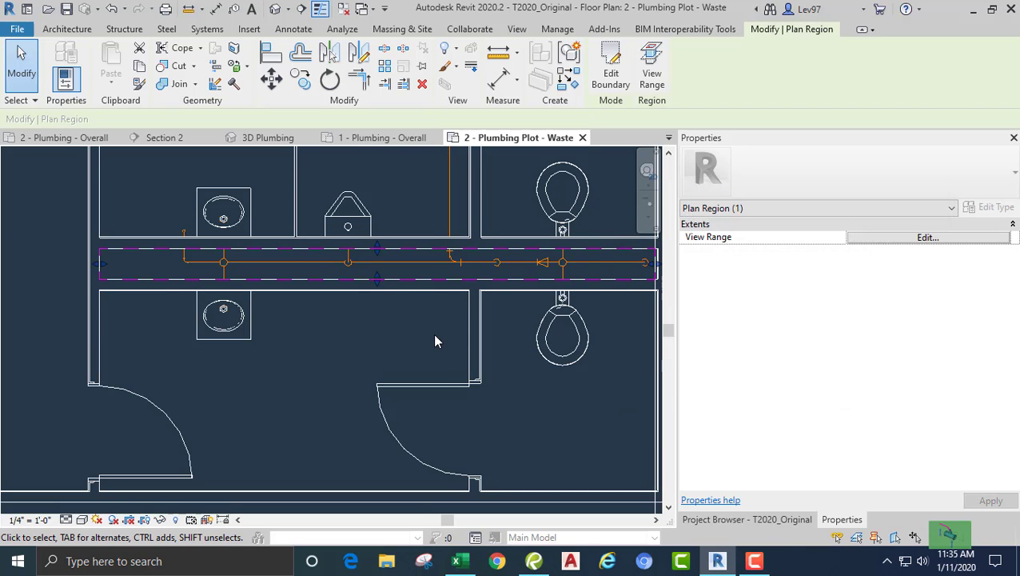
{"action": "left_click", "coordinate": [365, 335]}
Hide the Plan Region annotation category in this view through its visibility/graphic overrides
{"action": "middle_click_drag", "start_coordinate": [365, 335], "coordinate": [298, 356]}
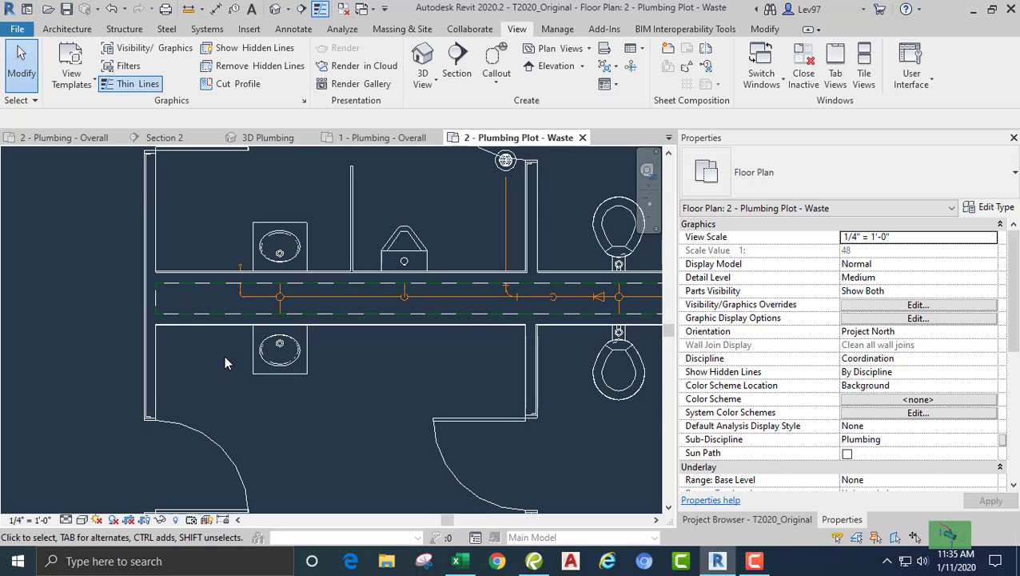
{"action": "key", "text": "v"}
{"action": "key", "text": "v"}
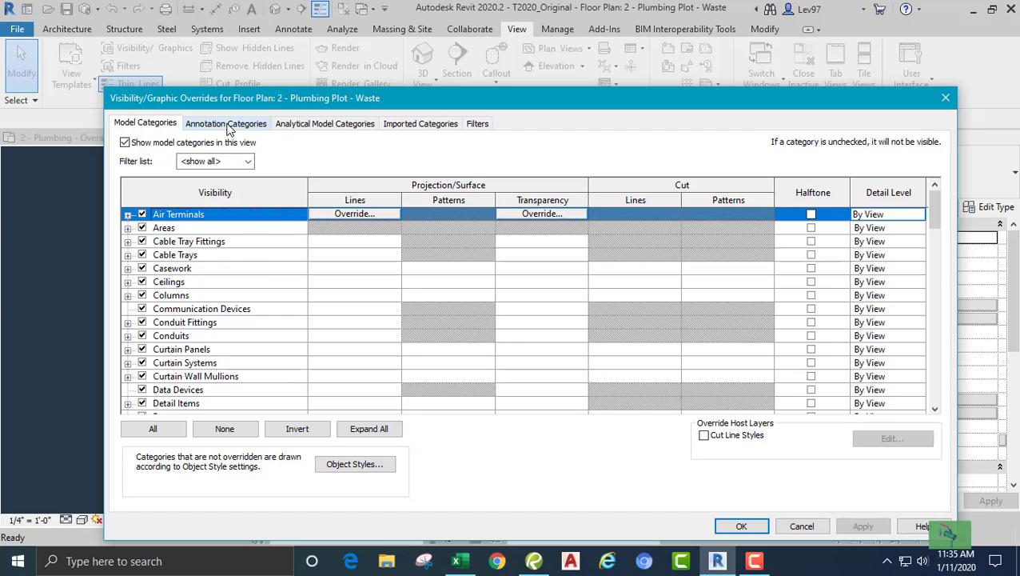
{"action": "left_click", "coordinate": [226, 124]}
{"action": "left_click", "coordinate": [179, 312]}
{"action": "key", "text": "p"}
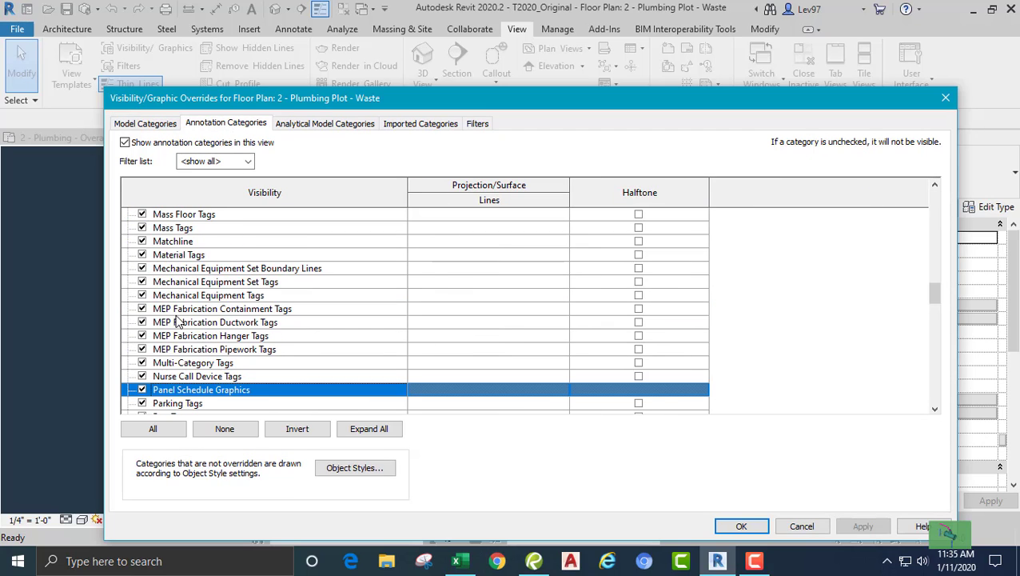
{"action": "scroll", "coordinate": [180, 336], "scroll_direction": "down", "scroll_amount": 5}
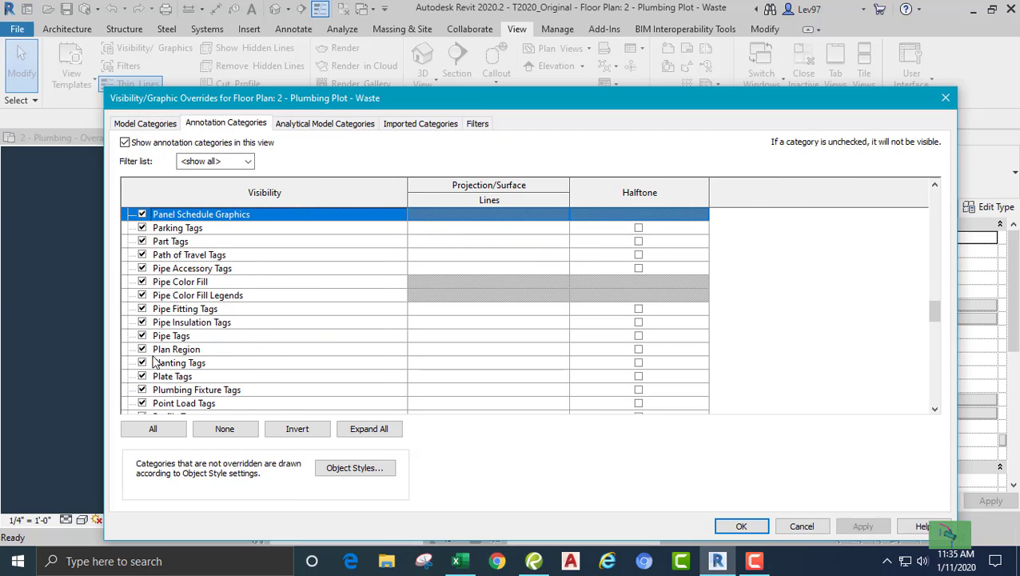
{"action": "left_click", "coordinate": [141, 349]}
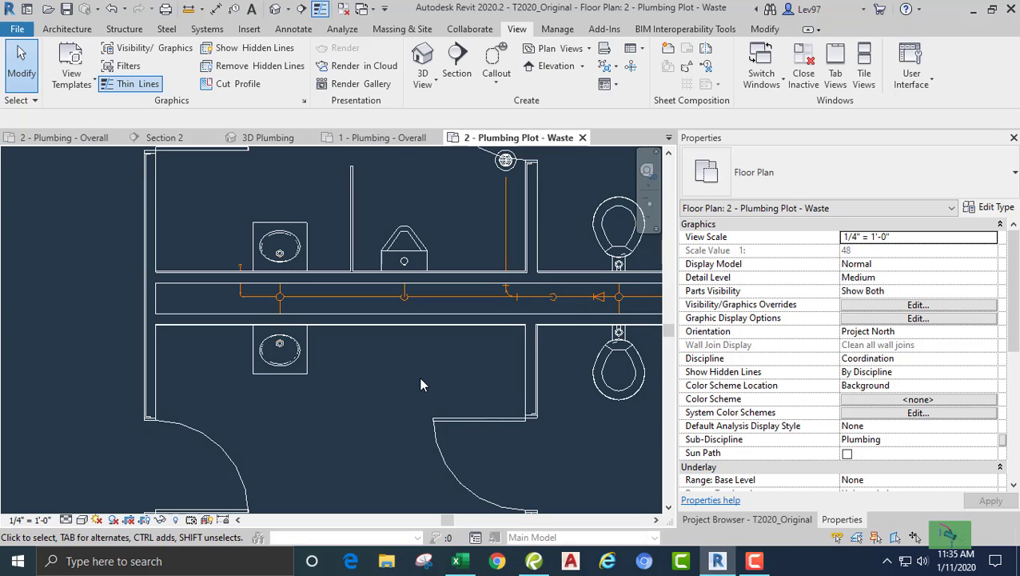
Open the 1 - Plumbing Plot - Waste floor plan
{"action": "middle_click_drag", "start_coordinate": [387, 391], "coordinate": [365, 428]}
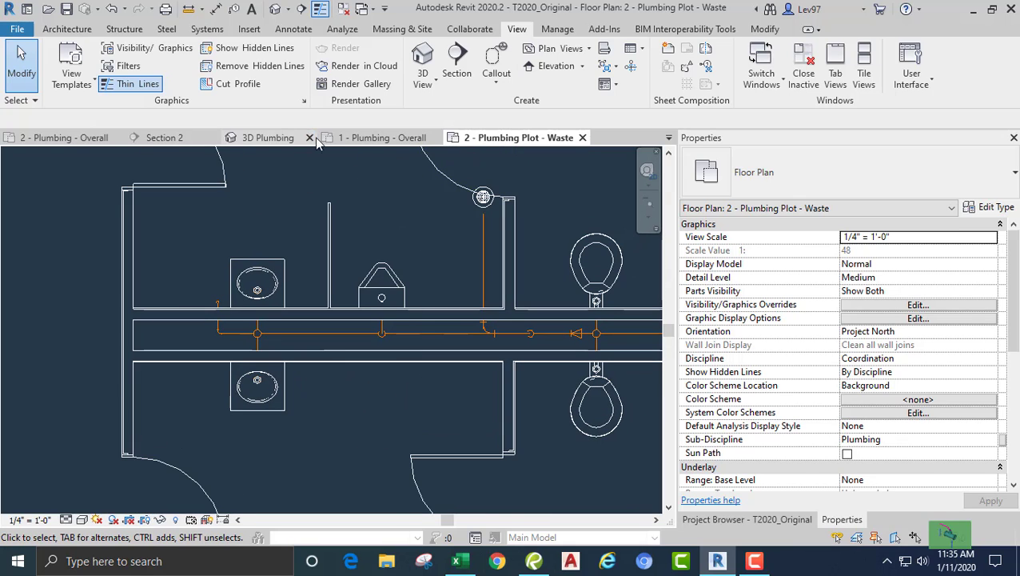
{"action": "left_click", "coordinate": [669, 138]}
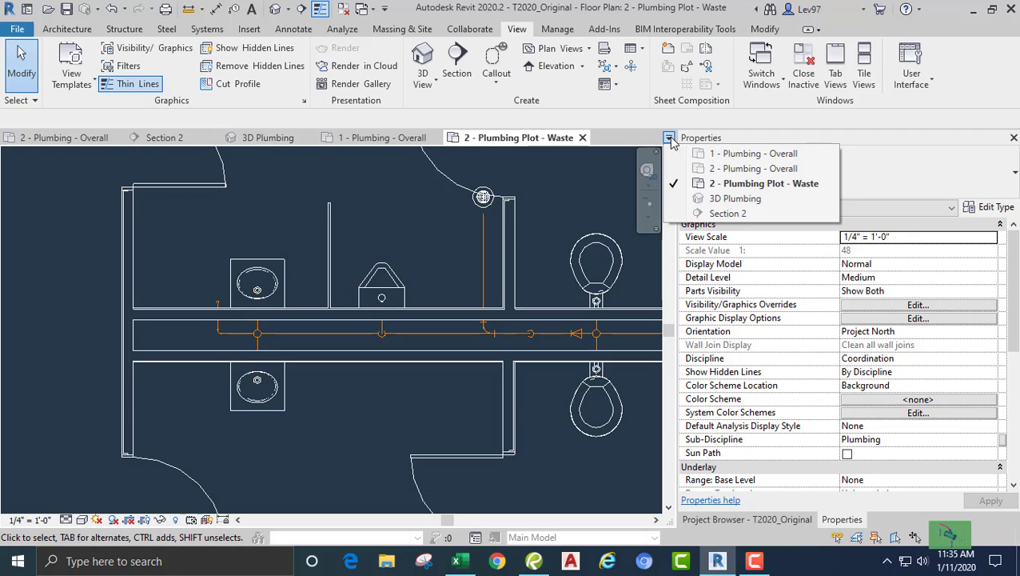
{"action": "left_click", "coordinate": [766, 520]}
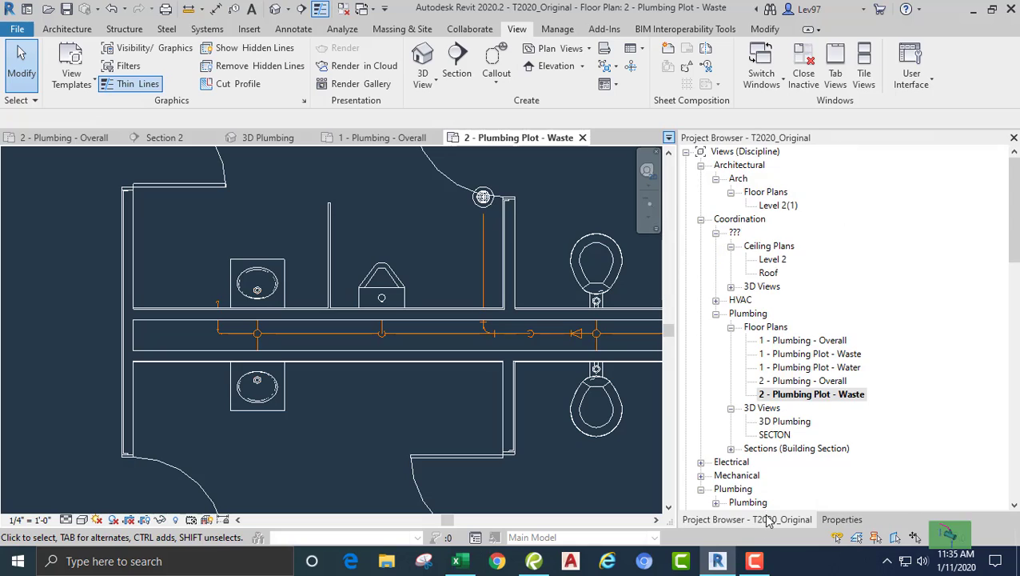
{"action": "double_click", "coordinate": [799, 355]}
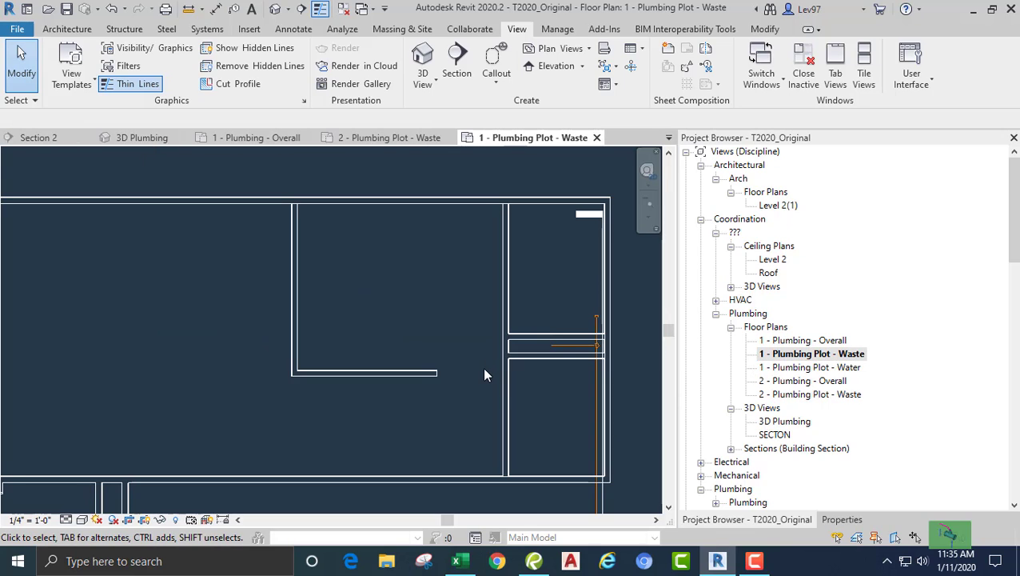
Start a plan region and sketch its rectangular boundary inside the pipe chase, about 5'-5" by 9", from inner corner to corner
{"action": "middle_click_drag", "start_coordinate": [553, 393], "coordinate": [416, 431]}
{"action": "scroll", "coordinate": [449, 354], "scroll_direction": "up", "scroll_amount": 2}
{"action": "scroll", "coordinate": [437, 395], "scroll_direction": "up", "scroll_amount": 2}
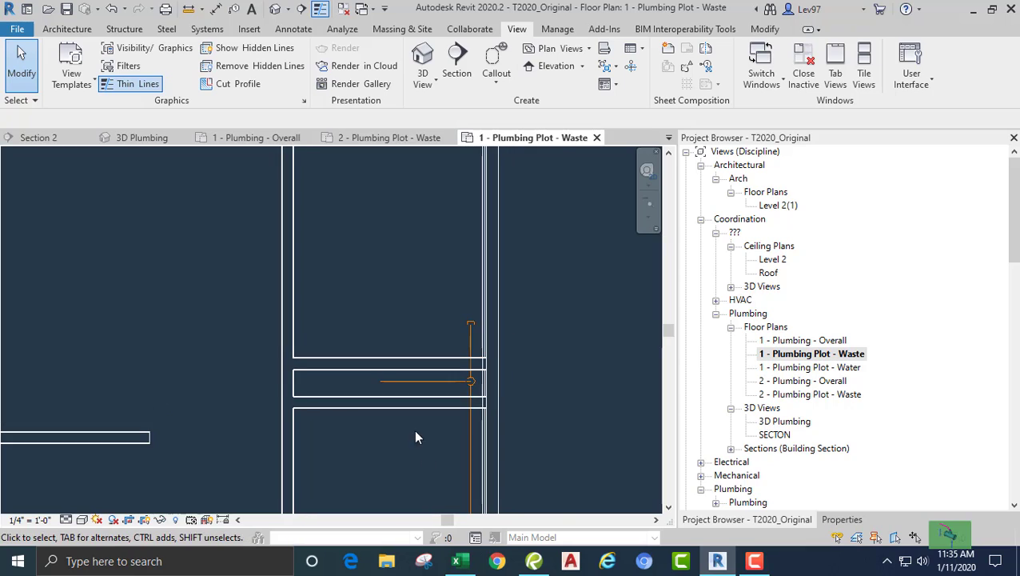
{"action": "scroll", "coordinate": [311, 401], "scroll_direction": "up", "scroll_amount": 1}
{"action": "middle_click_drag", "start_coordinate": [352, 391], "coordinate": [358, 398]}
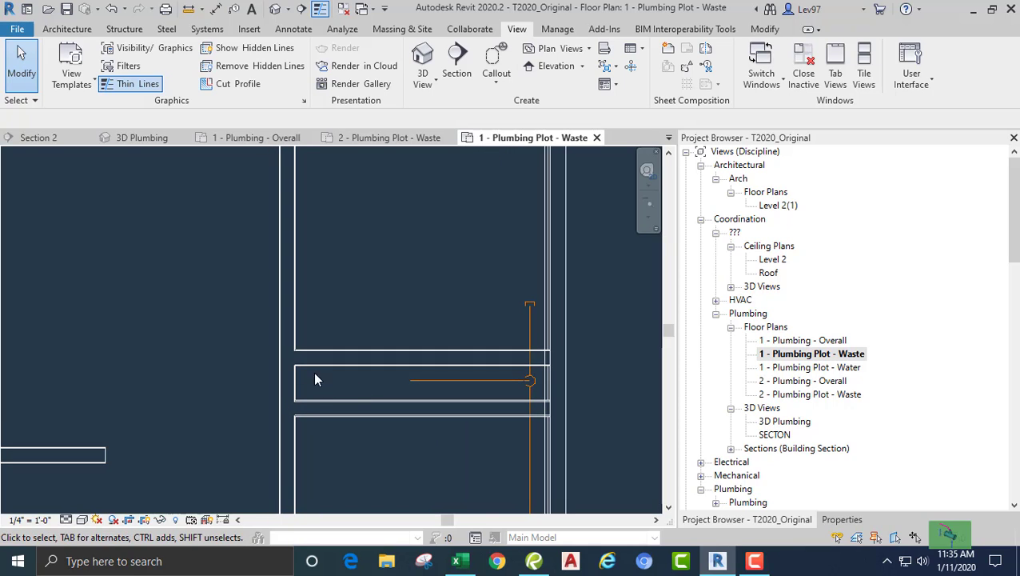
{"action": "middle_click_drag", "start_coordinate": [380, 295], "coordinate": [386, 287]}
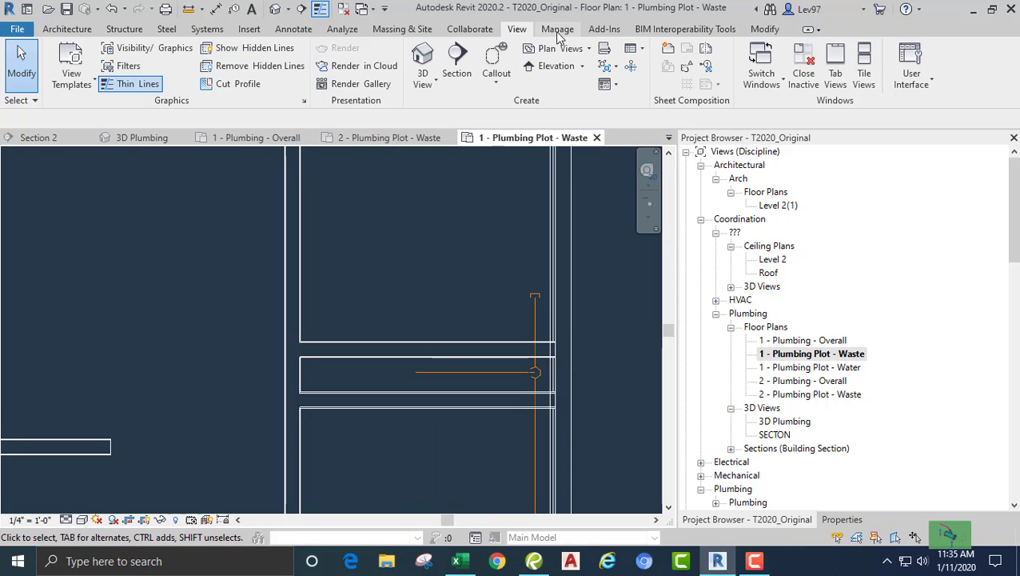
{"action": "left_click", "coordinate": [561, 49]}
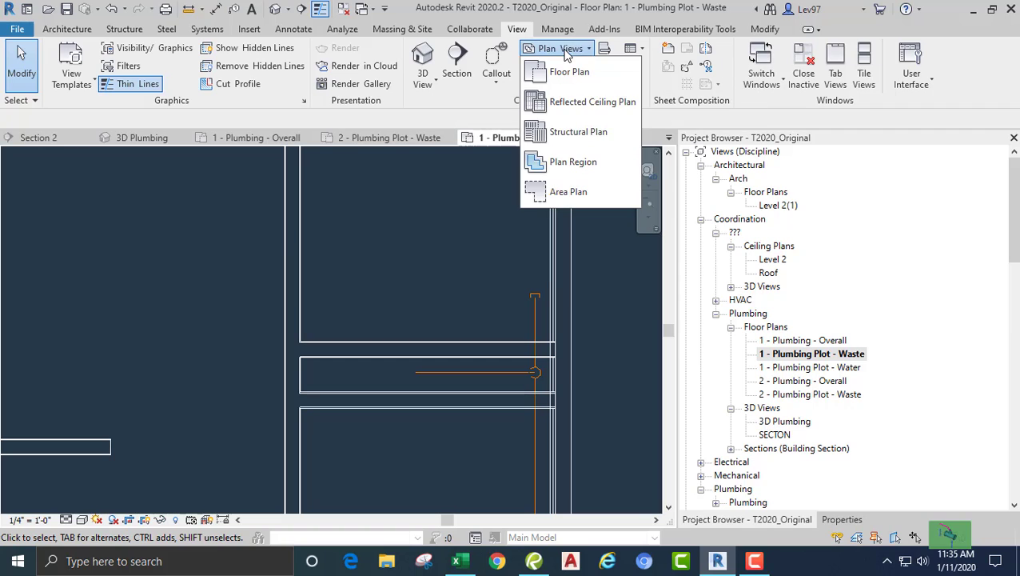
{"action": "left_click", "coordinate": [580, 162]}
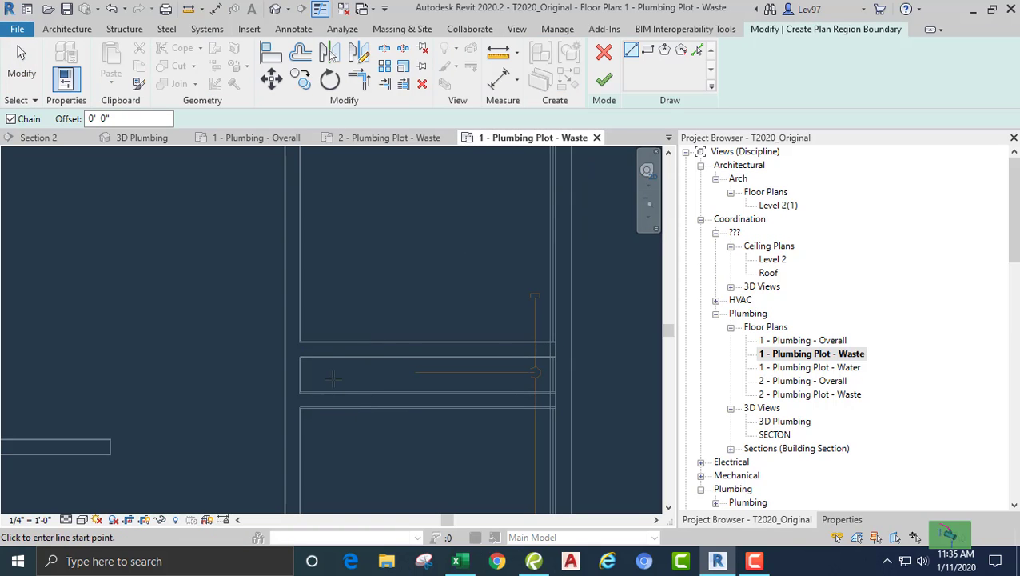
{"action": "left_click", "coordinate": [647, 49]}
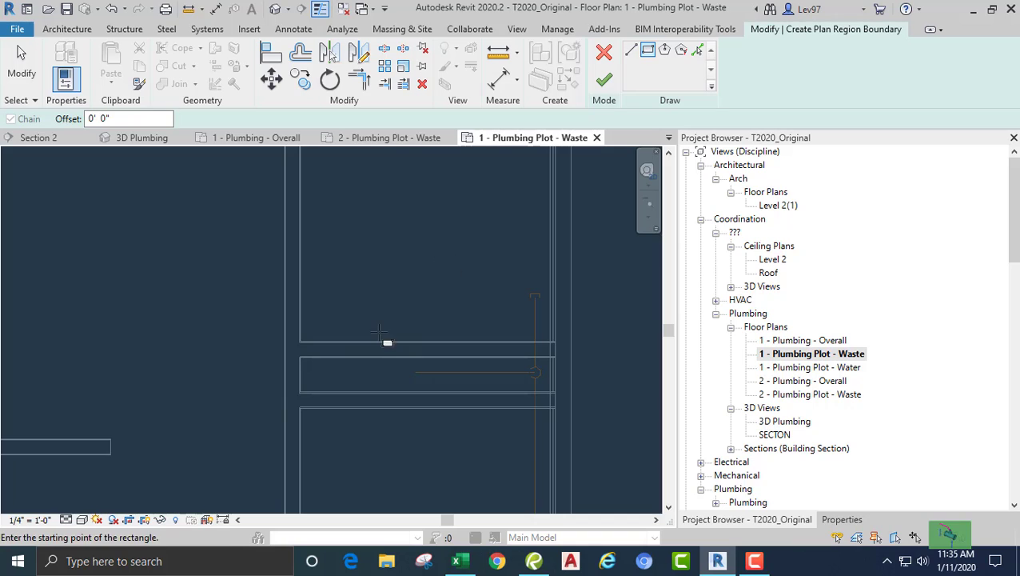
{"action": "left_click", "coordinate": [299, 357]}
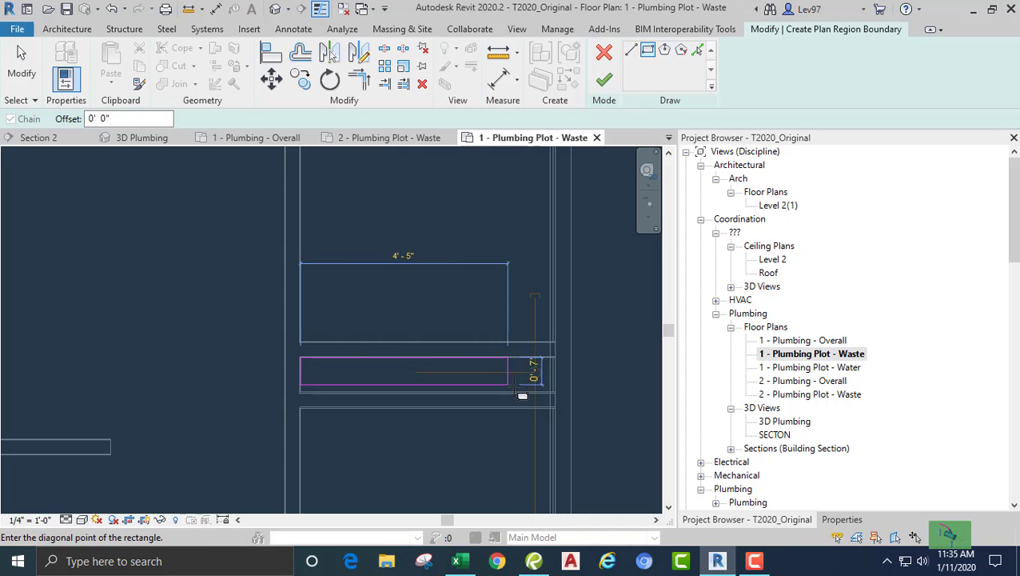
{"action": "scroll", "coordinate": [521, 386], "scroll_direction": "up", "scroll_amount": 4}
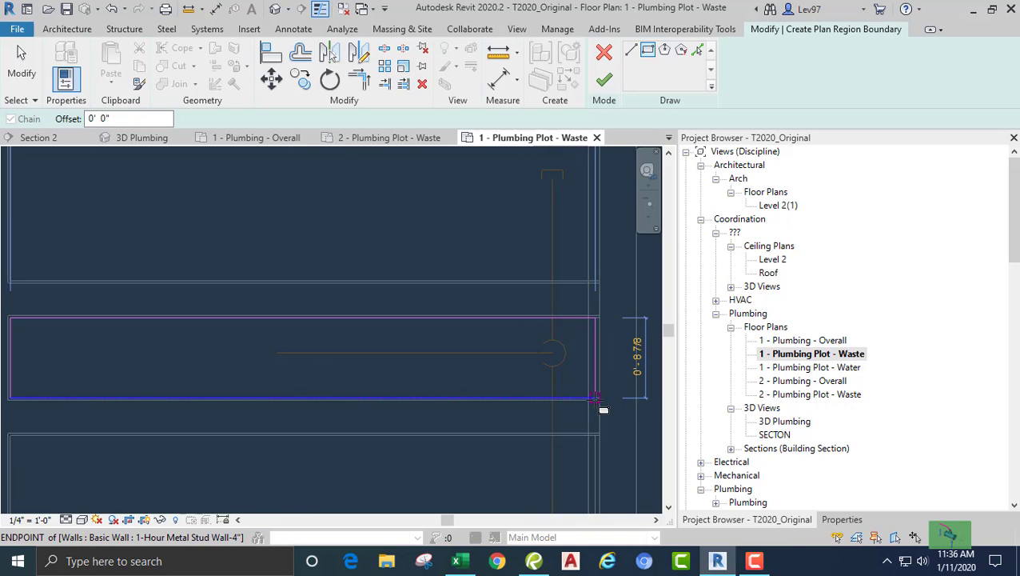
{"action": "left_click", "coordinate": [596, 398]}
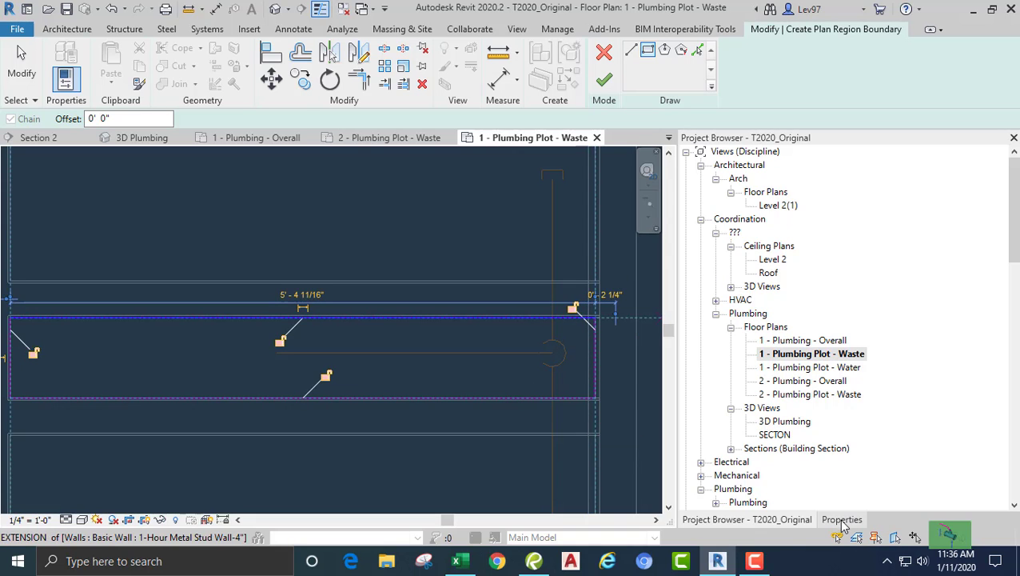
Set the plan region's view range top offset to 10 feet above Level 1 and finish the region
{"action": "left_click", "coordinate": [842, 520]}
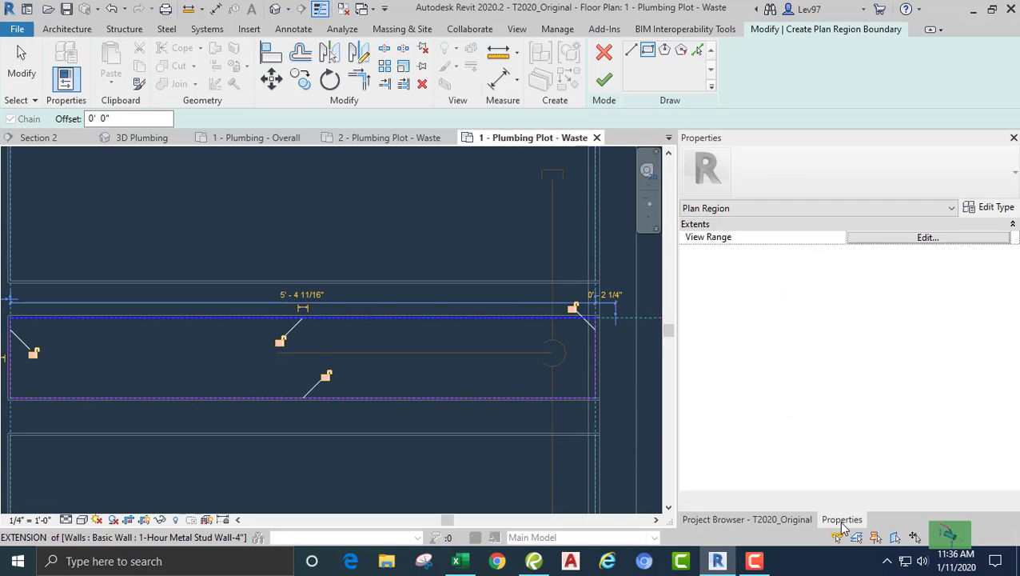
{"action": "left_click", "coordinate": [927, 239]}
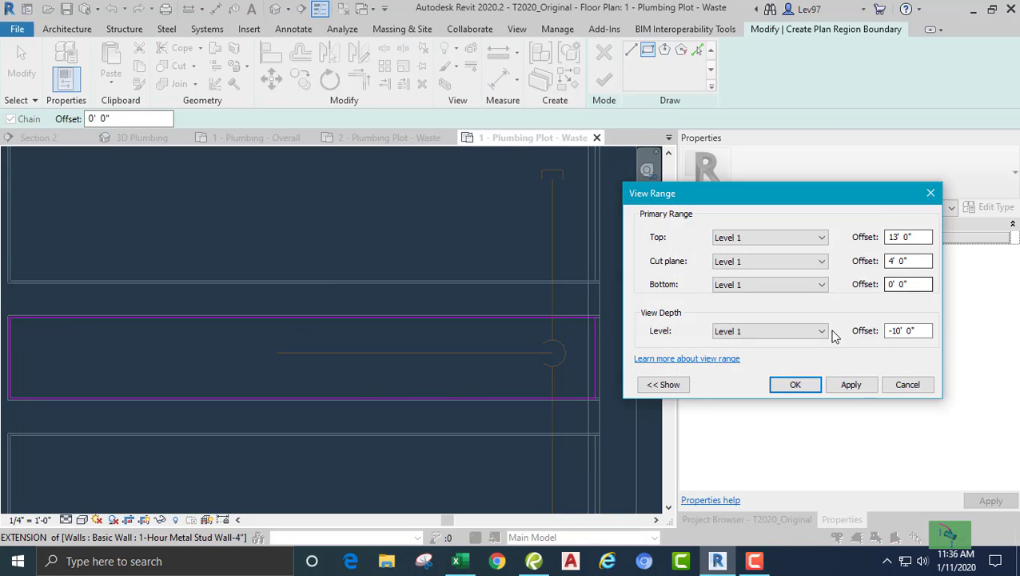
{"action": "left_click_drag", "start_coordinate": [923, 237], "coordinate": [848, 240]}
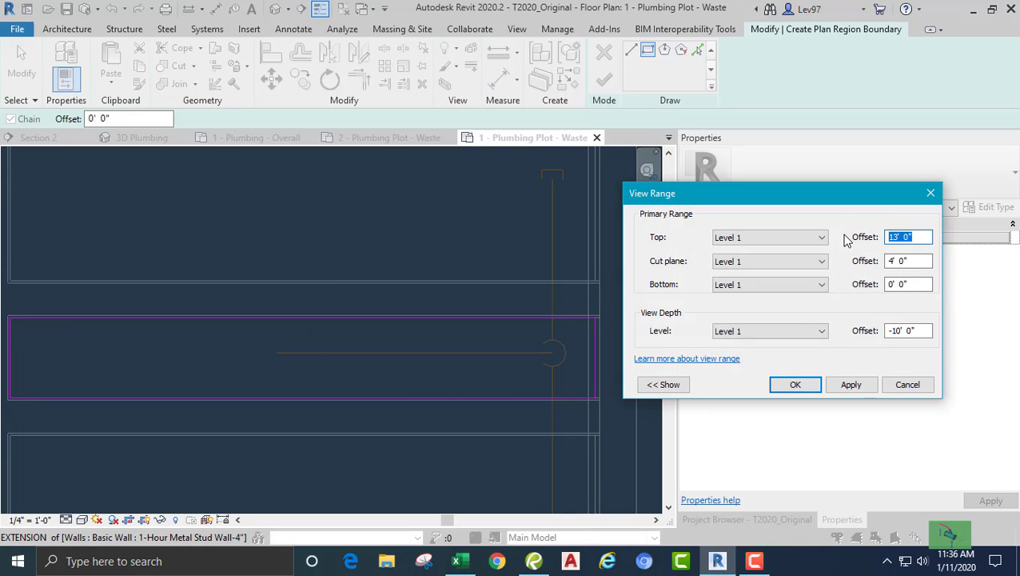
{"action": "type", "text": "1"}
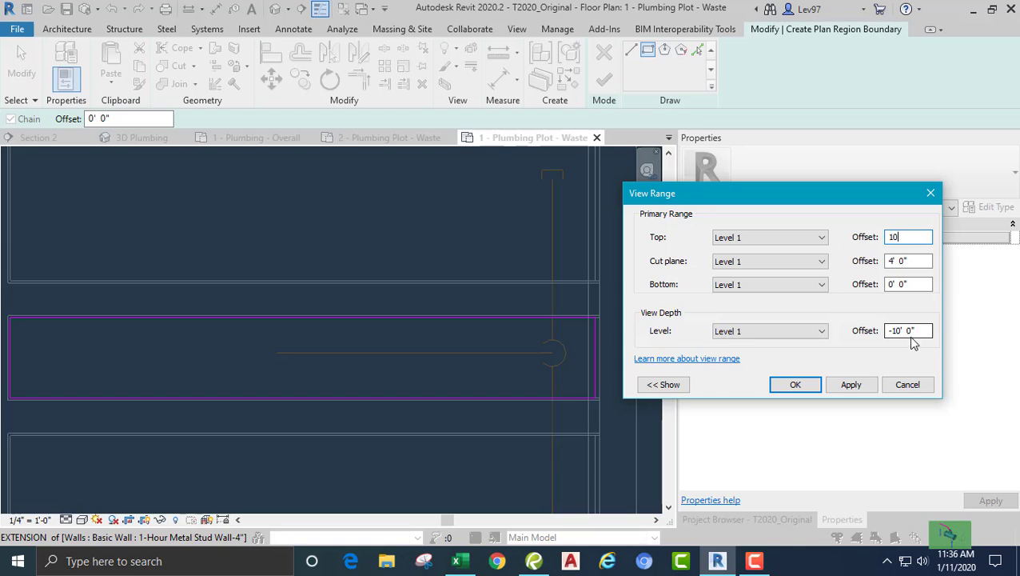
{"action": "type", "text": "0"}
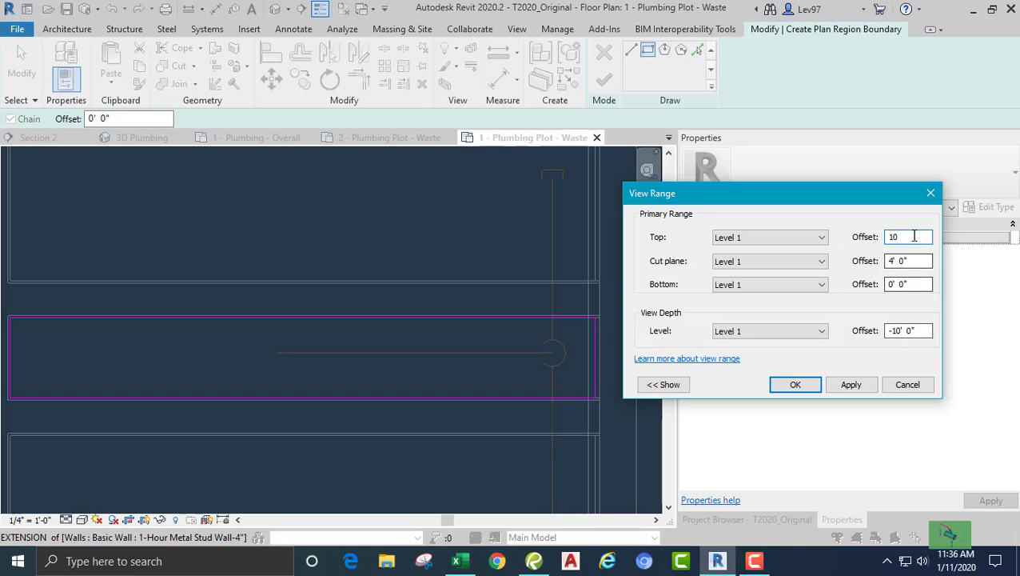
{"action": "left_click", "coordinate": [796, 385]}
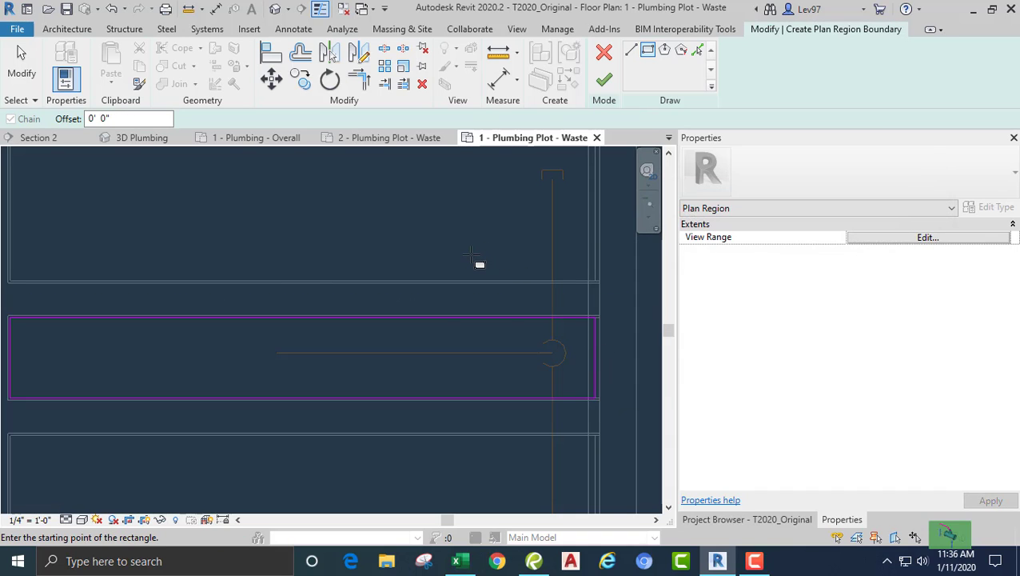
{"action": "left_click", "coordinate": [604, 81]}
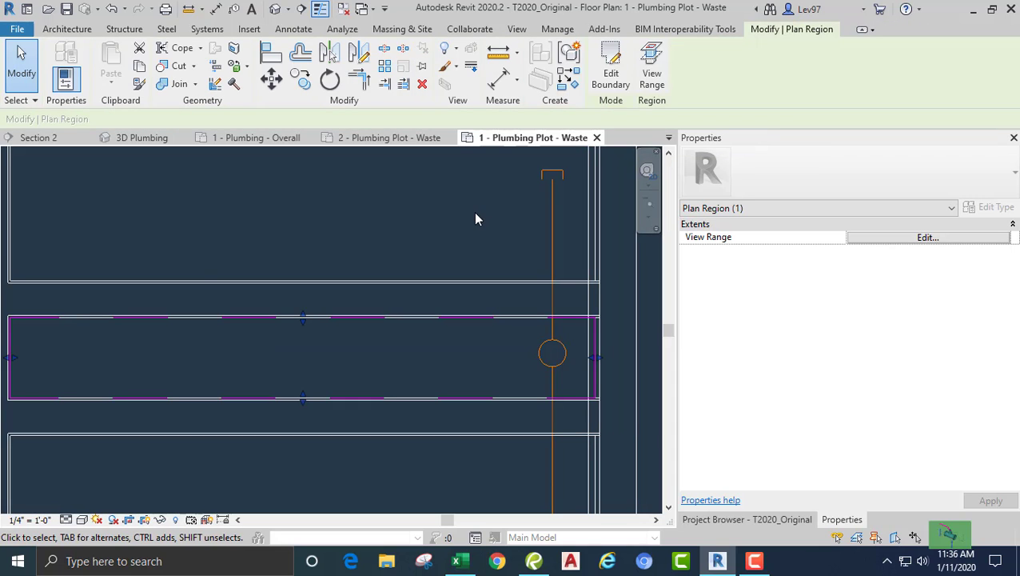
Hide the Plan Region annotation category in the 1 - Plumbing Plot - Waste view
{"action": "scroll", "coordinate": [473, 215], "scroll_direction": "down", "scroll_amount": 4}
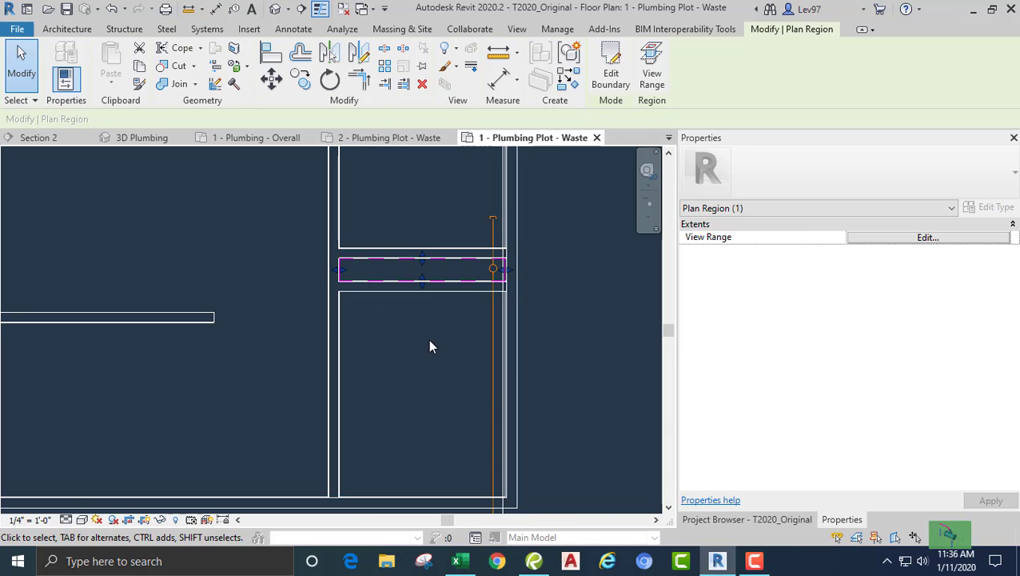
{"action": "scroll", "coordinate": [460, 364], "scroll_direction": "up", "scroll_amount": 1}
{"action": "key", "text": "v"}
{"action": "key", "text": "v"}
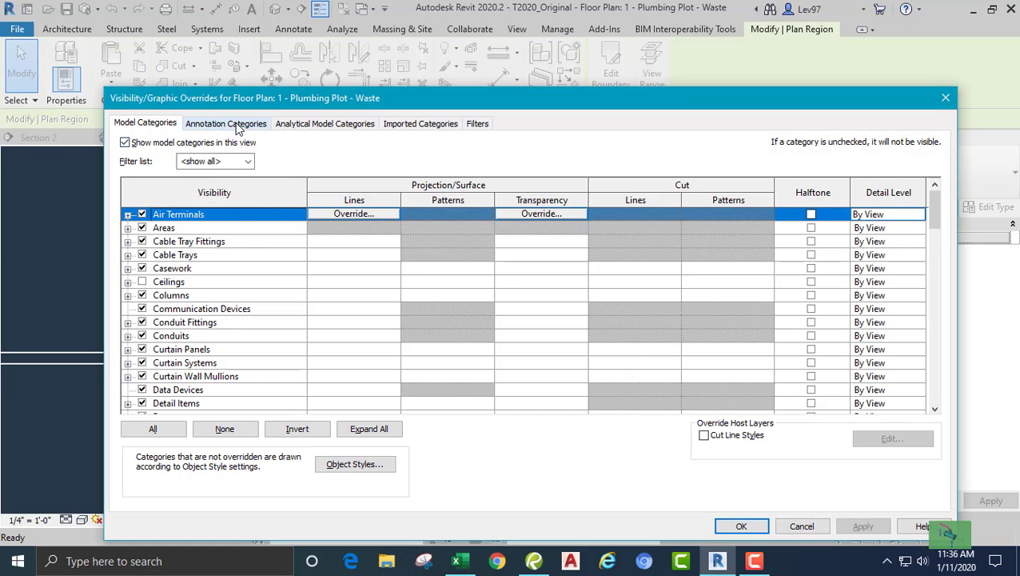
{"action": "left_click", "coordinate": [232, 125]}
{"action": "left_click", "coordinate": [218, 295]}
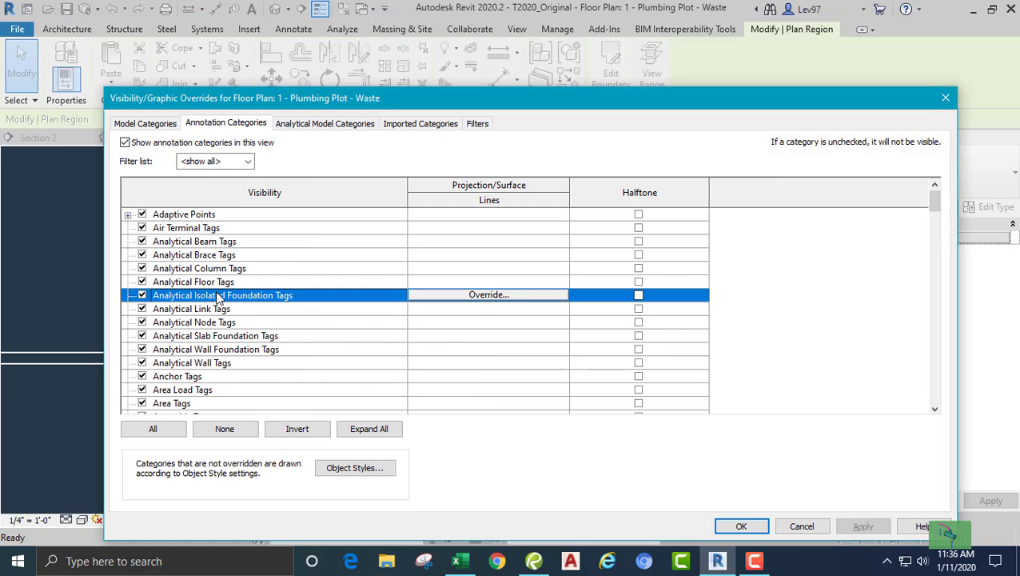
{"action": "key", "text": "p"}
{"action": "scroll", "coordinate": [175, 382], "scroll_direction": "down", "scroll_amount": 4}
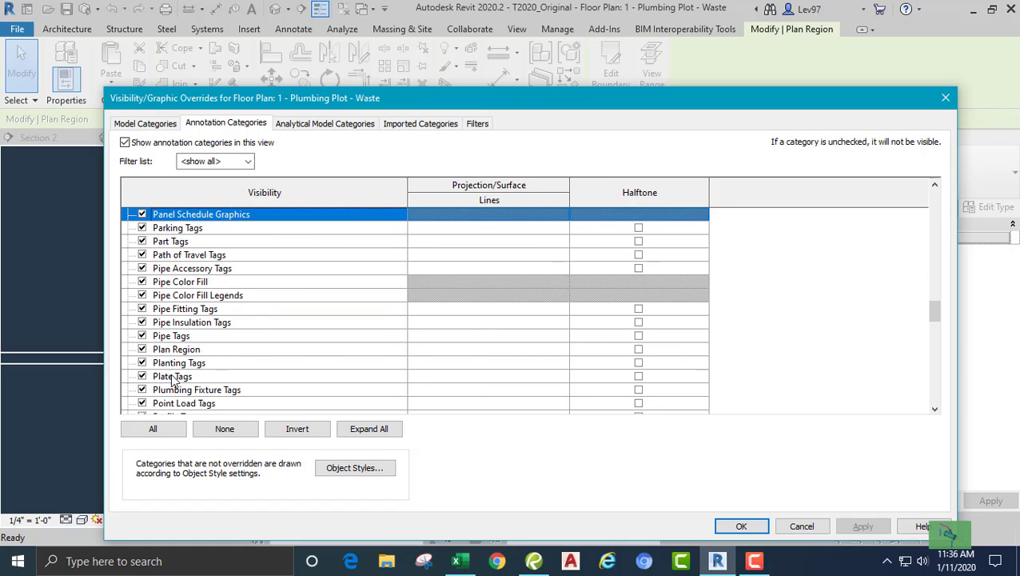
{"action": "left_click", "coordinate": [141, 350]}
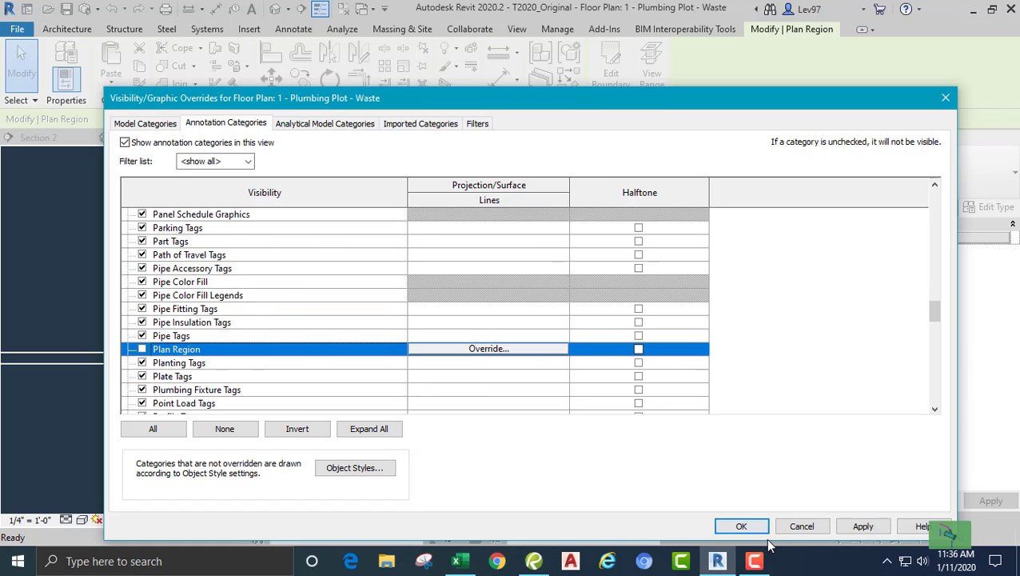
{"action": "left_click", "coordinate": [742, 526]}
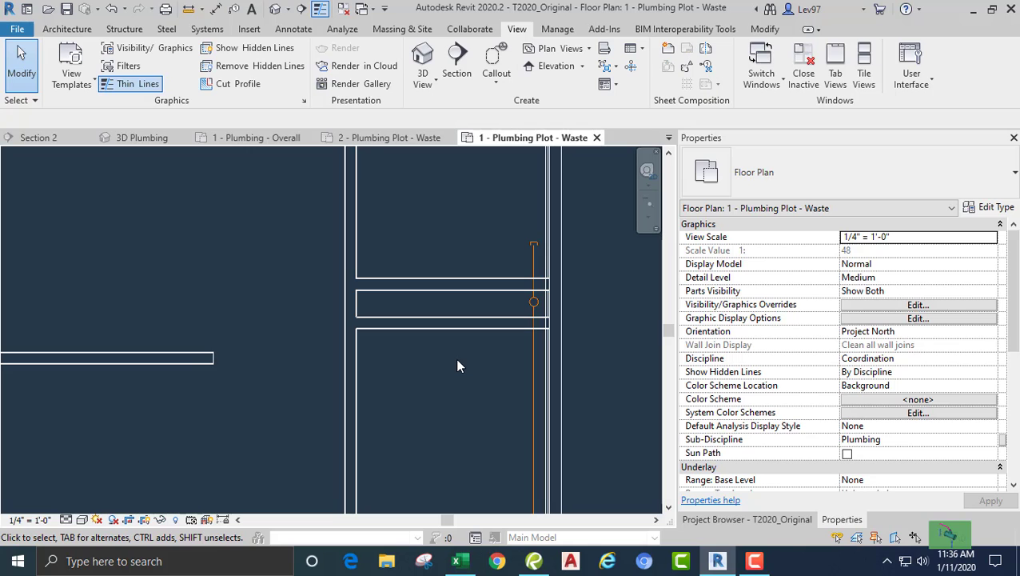
Examine the underground drain run from the chase past the exterior wall and the waste piping around the lower restrooms
{"action": "scroll", "coordinate": [457, 358], "scroll_direction": "down", "scroll_amount": 2}
{"action": "middle_click_drag", "start_coordinate": [461, 406], "coordinate": [466, 278]}
{"action": "scroll", "coordinate": [464, 289], "scroll_direction": "down", "scroll_amount": 2}
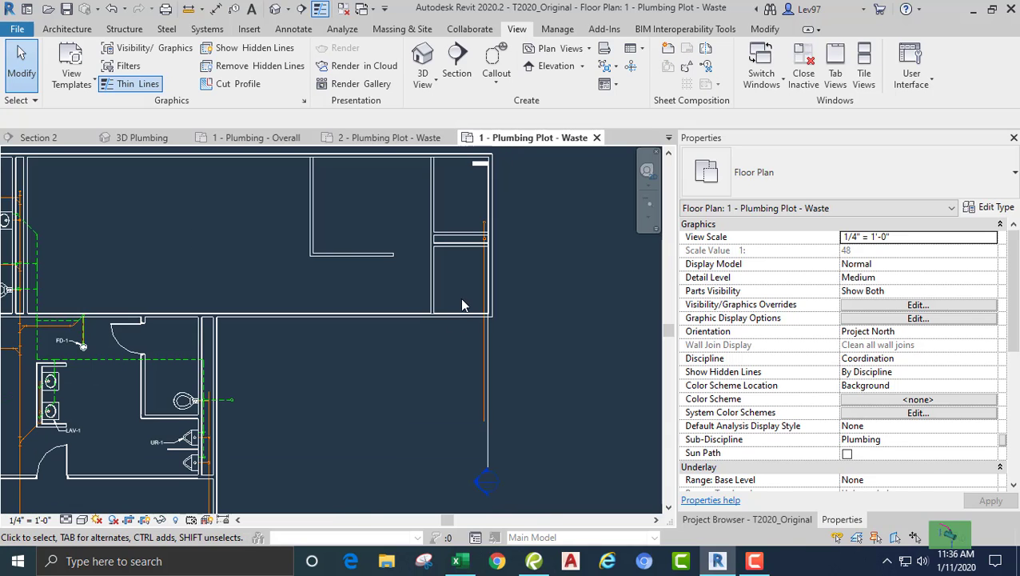
{"action": "middle_click_drag", "start_coordinate": [477, 367], "coordinate": [495, 297]}
{"action": "middle_click_drag", "start_coordinate": [368, 397], "coordinate": [365, 462]}
{"action": "scroll", "coordinate": [445, 345], "scroll_direction": "up", "scroll_amount": 1}
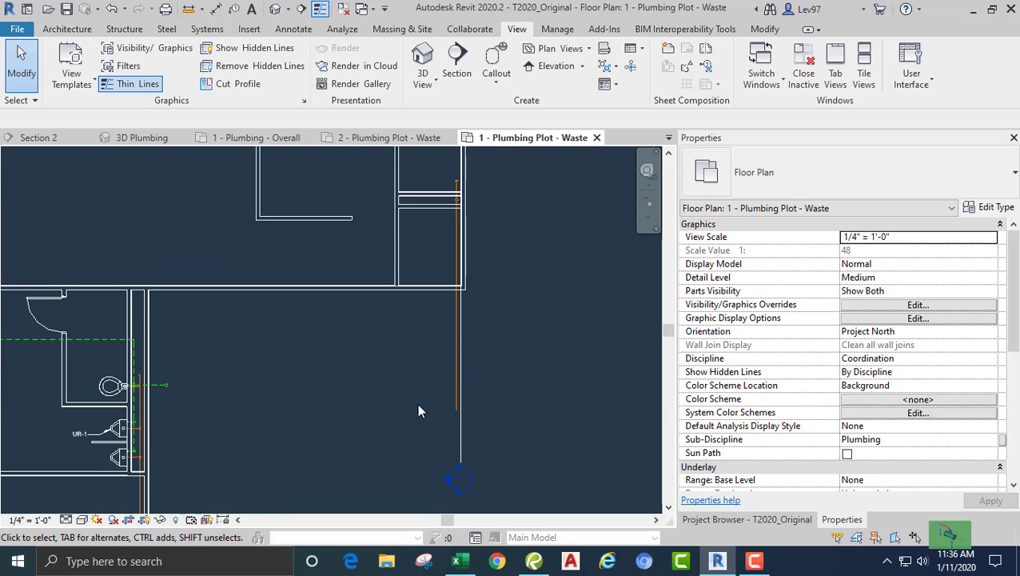
{"action": "mouse_move", "coordinate": [418, 410]}
{"action": "middle_mouse_down"}
{"action": "mouse_move", "coordinate": [462, 347]}
{"action": "mouse_move", "coordinate": [535, 279]}
{"action": "mouse_move", "coordinate": [536, 300]}
{"action": "mouse_move", "coordinate": [356, 385]}
{"action": "middle_mouse_up"}
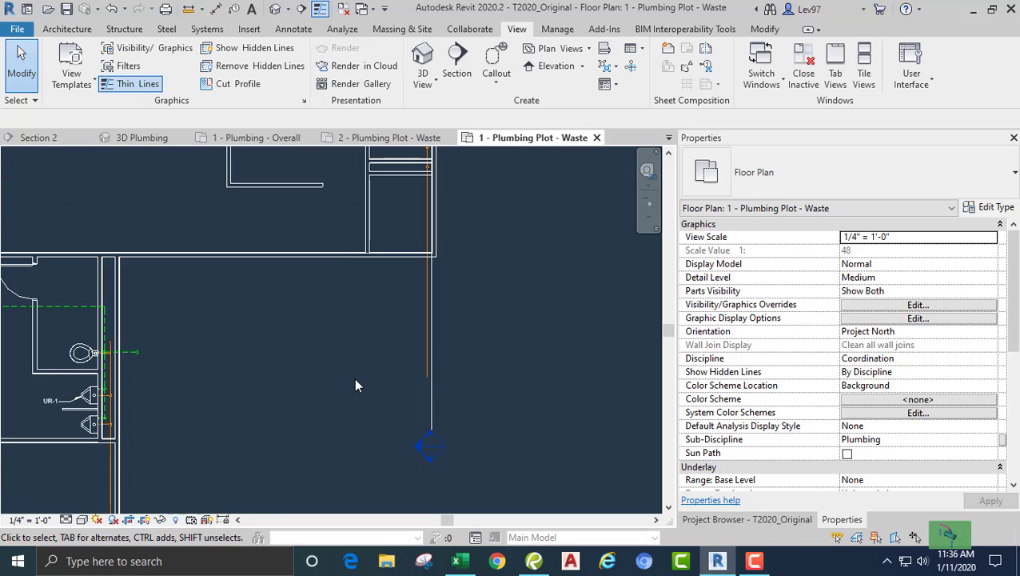
{"action": "scroll", "coordinate": [343, 370], "scroll_direction": "down", "scroll_amount": 2}
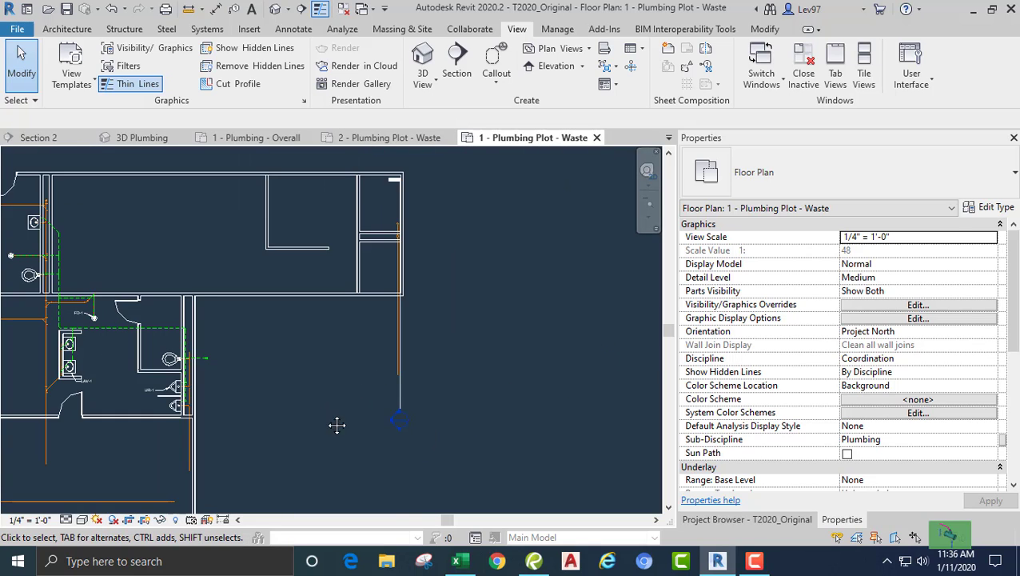
{"action": "middle_click_drag", "start_coordinate": [336, 425], "coordinate": [421, 311]}
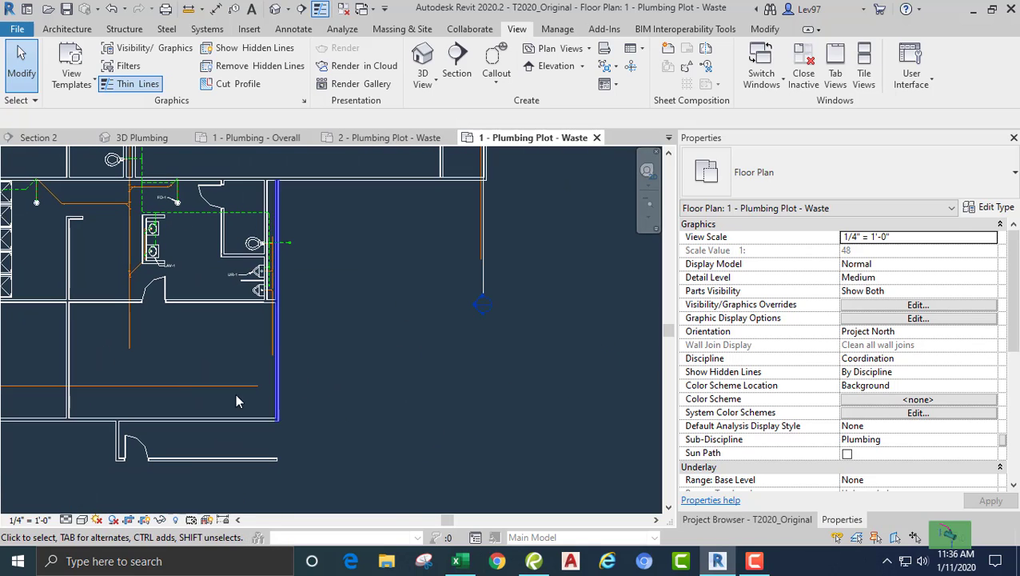
Inspect the properties of the long horizontal sanitary main and of the building section along the drain, leaving both deselected
{"action": "left_click", "coordinate": [177, 386]}
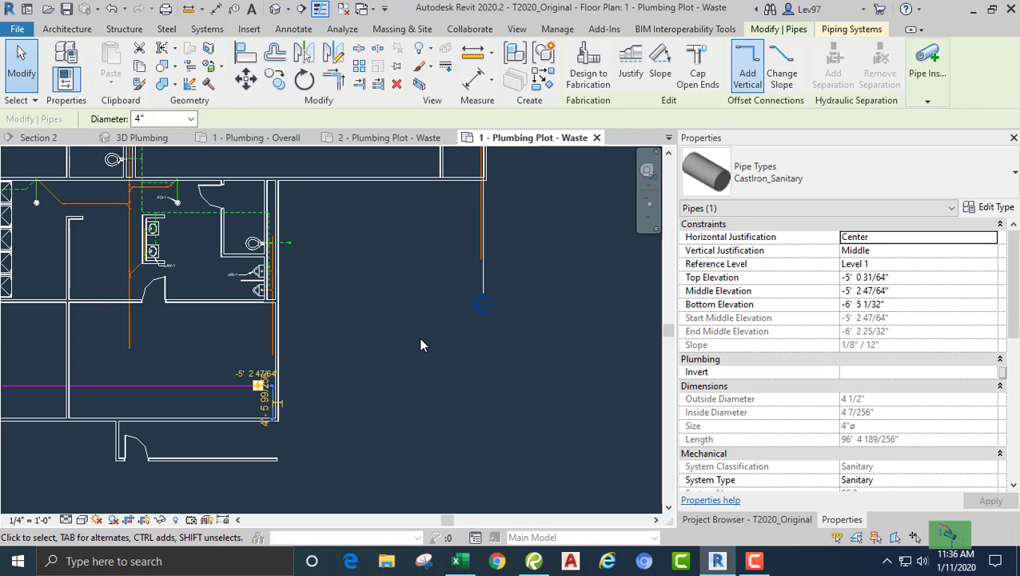
{"action": "left_click", "coordinate": [412, 304]}
{"action": "middle_click_drag", "start_coordinate": [415, 290], "coordinate": [409, 412]}
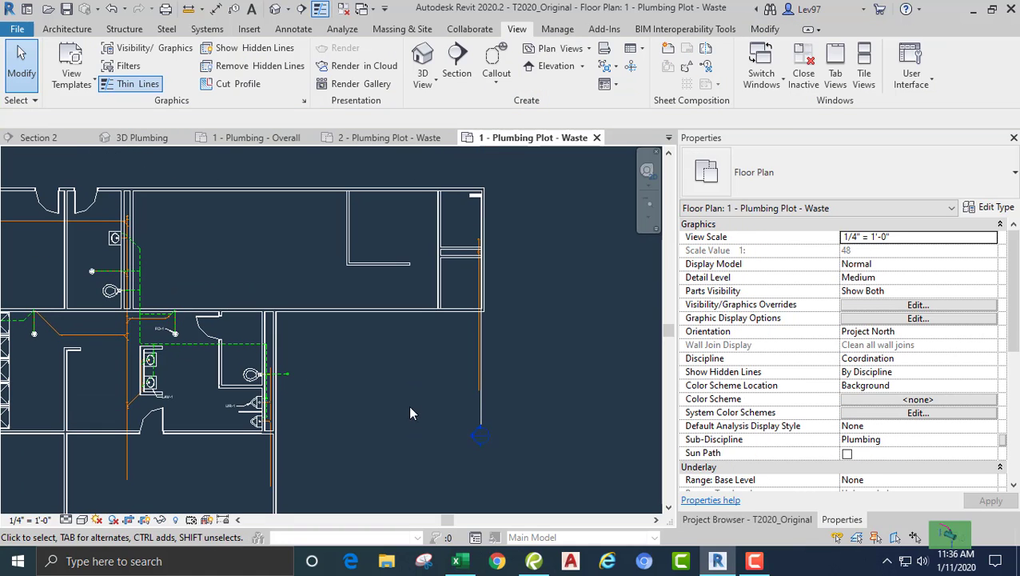
{"action": "left_click", "coordinate": [479, 428]}
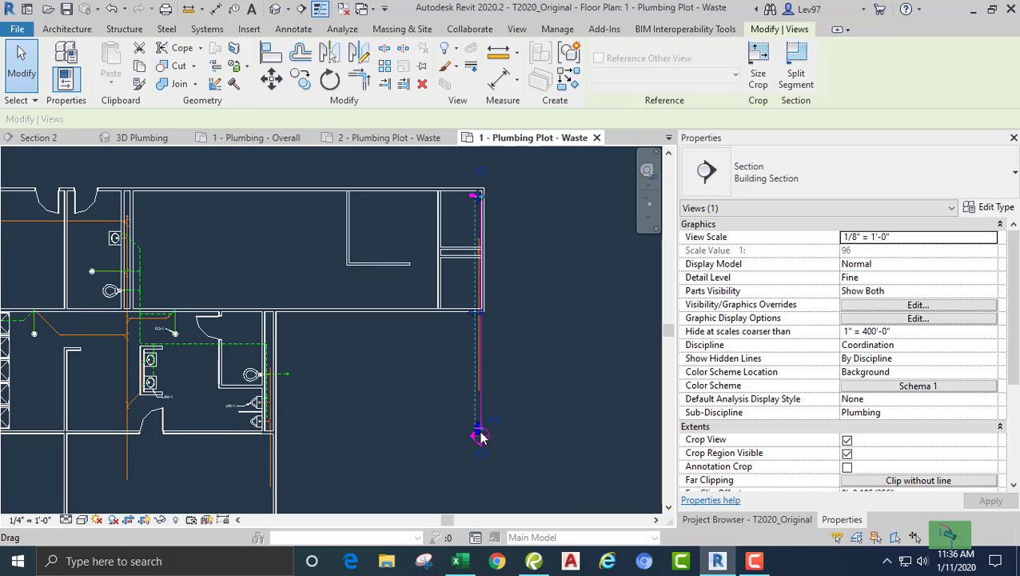
{"action": "left_click", "coordinate": [429, 384]}
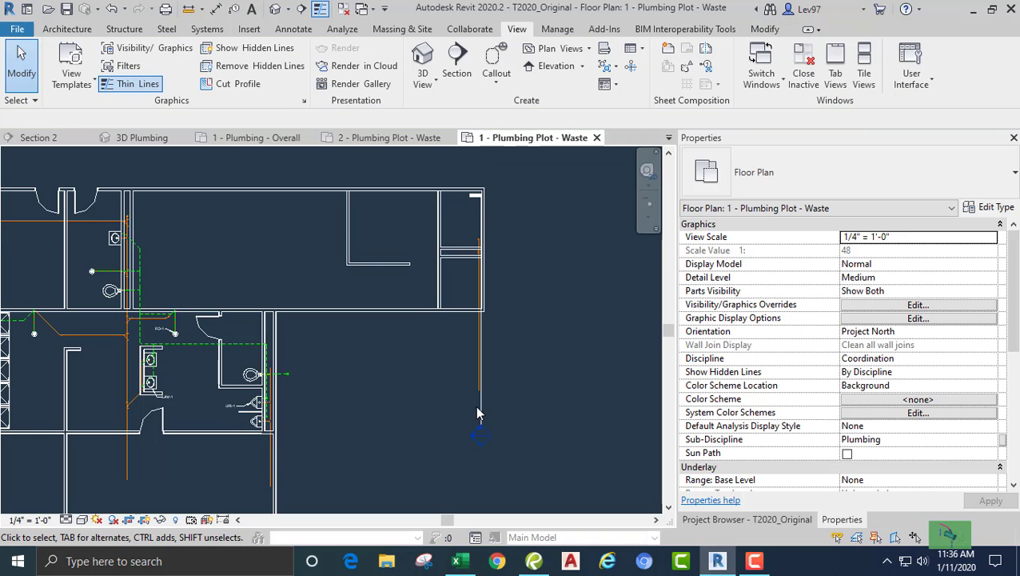
Move the building section line farther outside the building and clear of the vertical drain run, leaving it deselected
{"action": "left_click", "coordinate": [478, 424]}
{"action": "left_click_drag", "start_coordinate": [478, 407], "coordinate": [524, 475]}
{"action": "middle_click_drag", "start_coordinate": [420, 375], "coordinate": [463, 262]}
{"action": "left_click", "coordinate": [414, 393]}
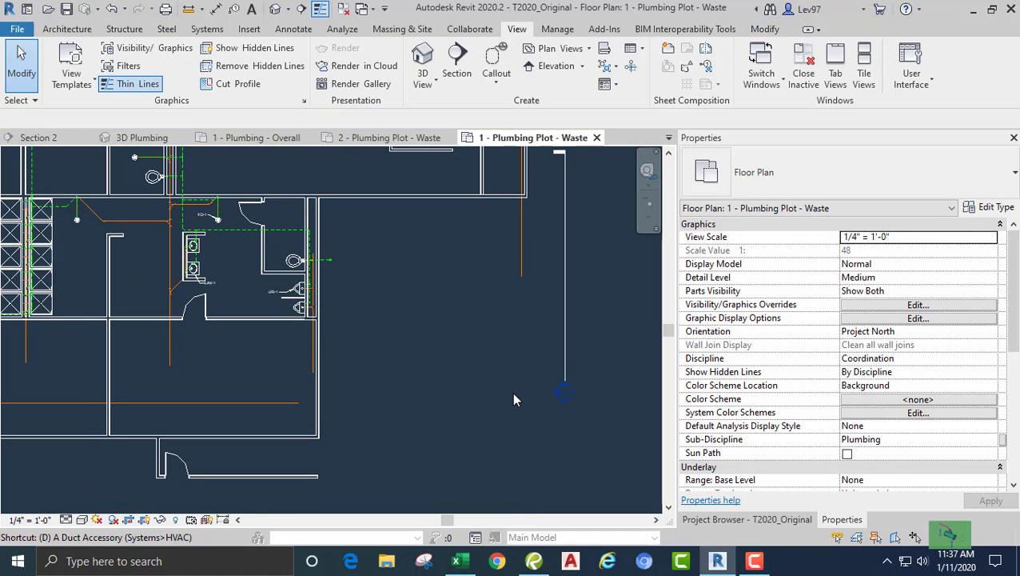
Draw a vertical detail line about 13'-6" long beyond the building section, crossing the path of the long horizontal sanitary main
{"action": "key", "text": "l"}
{"action": "left_click", "coordinate": [594, 344]}
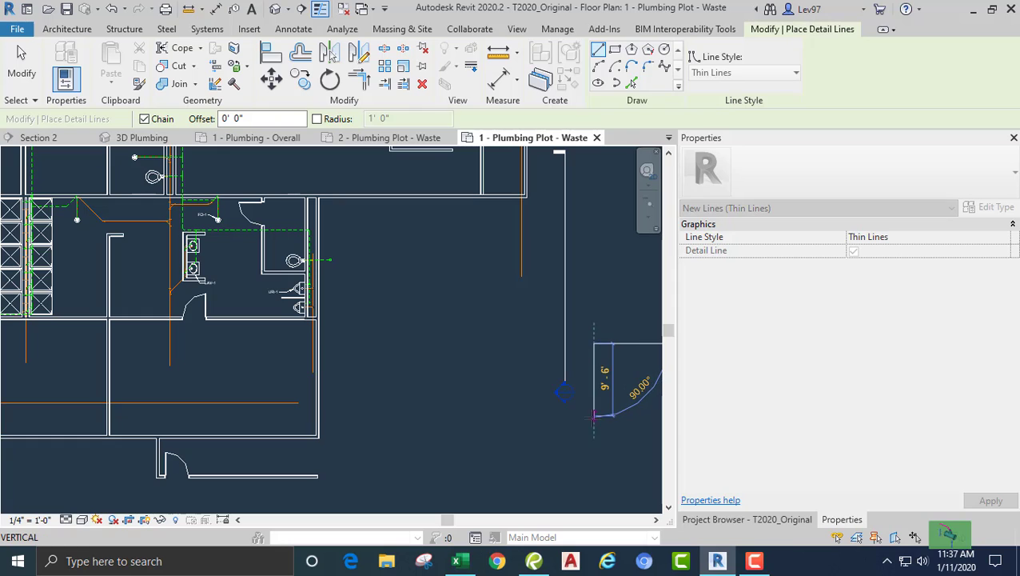
{"action": "left_click", "coordinate": [593, 446]}
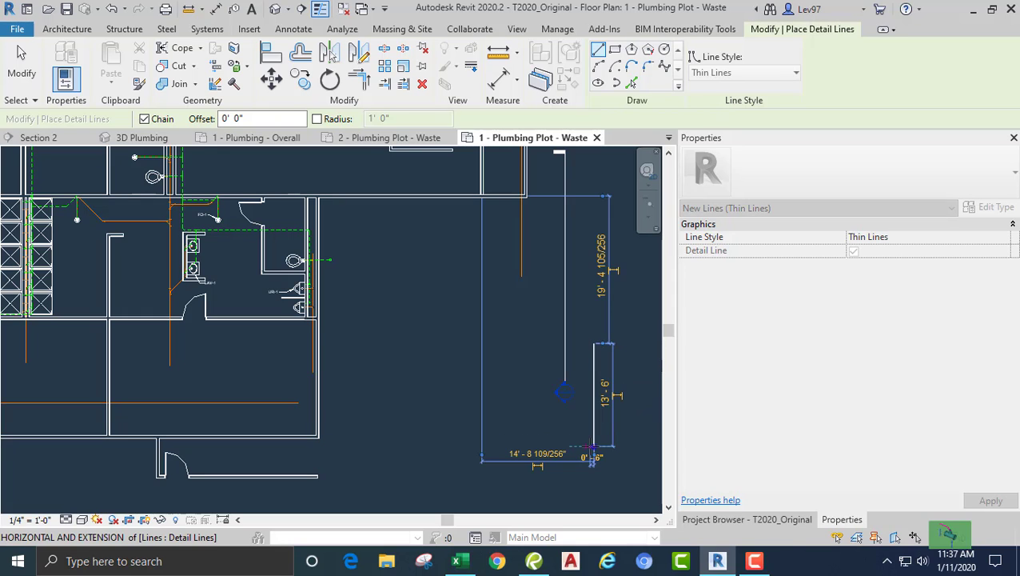
{"action": "key", "text": "Escape"}
{"action": "key", "text": "Escape"}
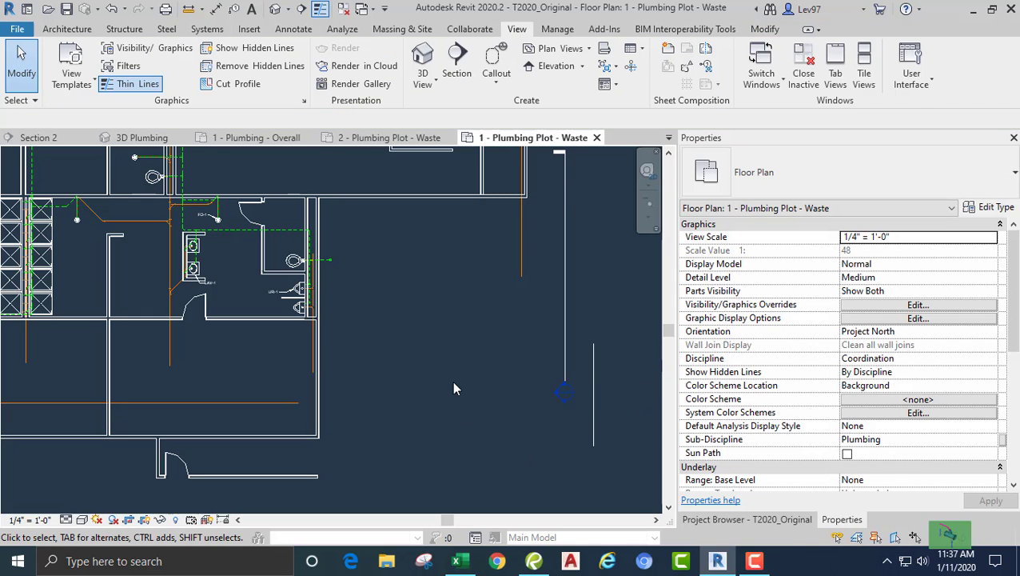
Extend the long horizontal sanitary main through the exterior wall to the new vertical detail line
{"action": "left_click", "coordinate": [765, 30]}
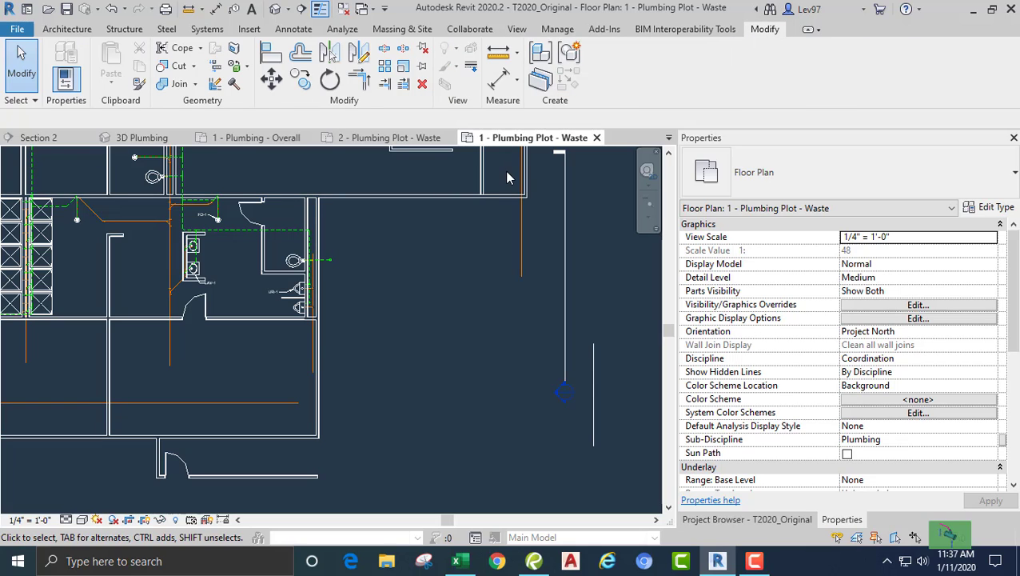
{"action": "left_click", "coordinate": [384, 84]}
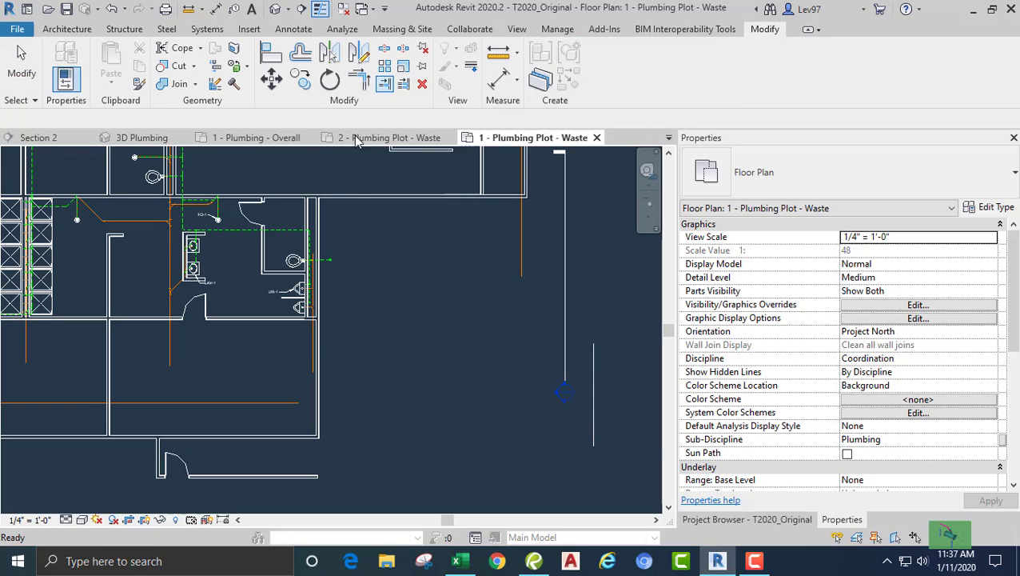
{"action": "left_click", "coordinate": [594, 431]}
{"action": "left_click", "coordinate": [247, 404]}
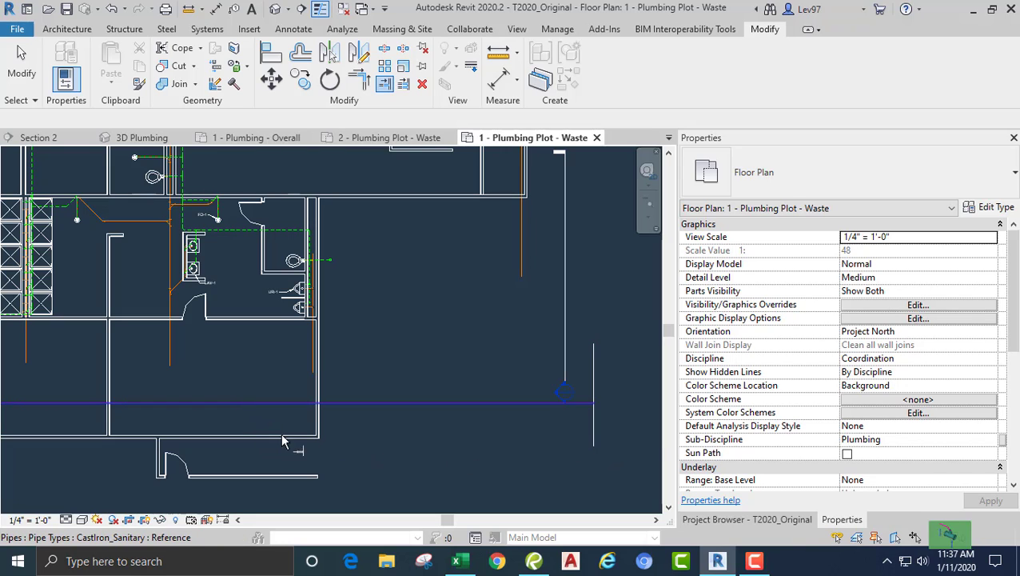
{"action": "key", "text": "Escape"}
{"action": "key", "text": "Escape"}
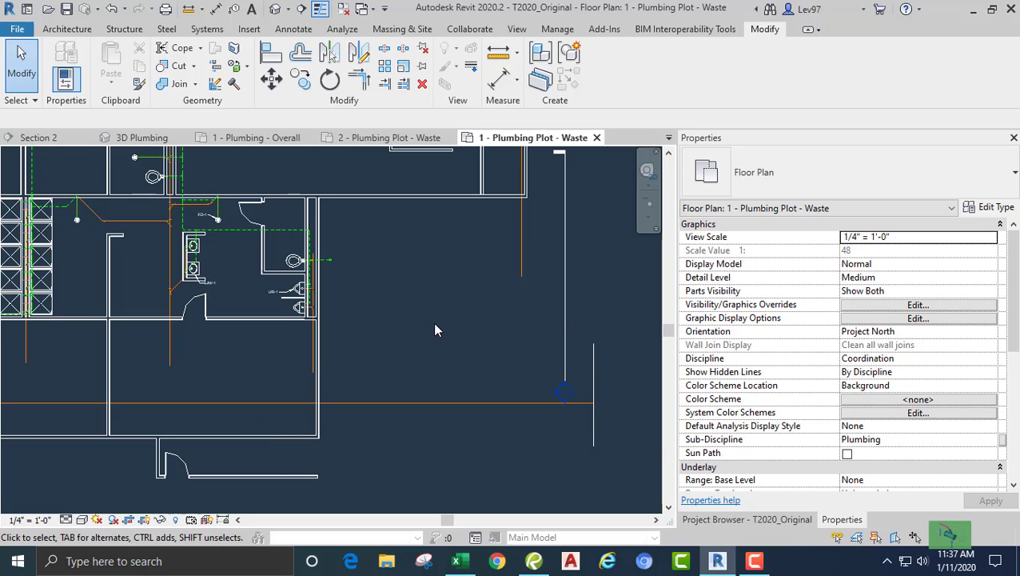
Deepen the building section's far clip past the drain's end and shift the section down the plan so it crosses the extended main
{"action": "left_click", "coordinate": [567, 314]}
{"action": "key", "text": "Escape"}
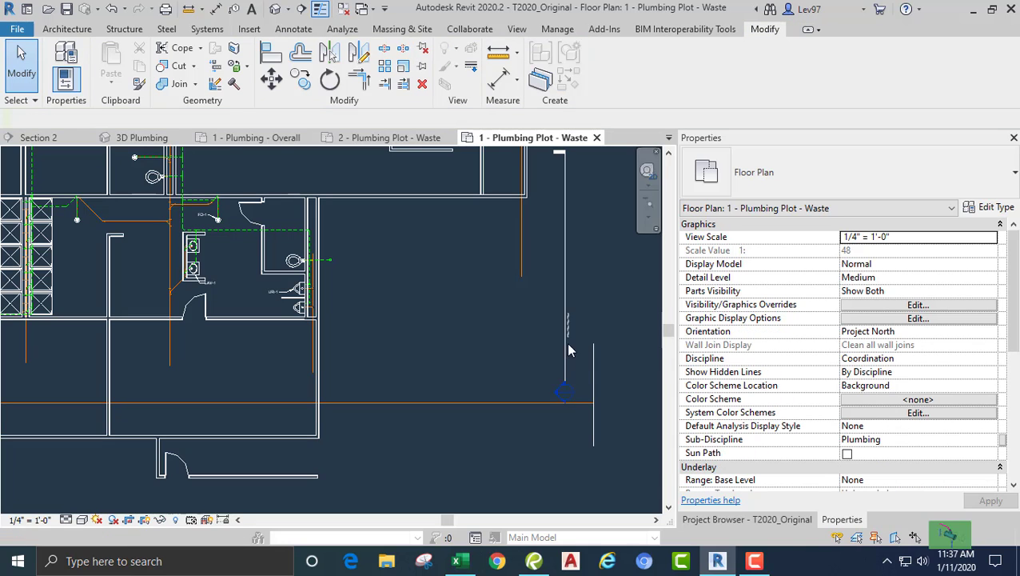
{"action": "left_click", "coordinate": [563, 281]}
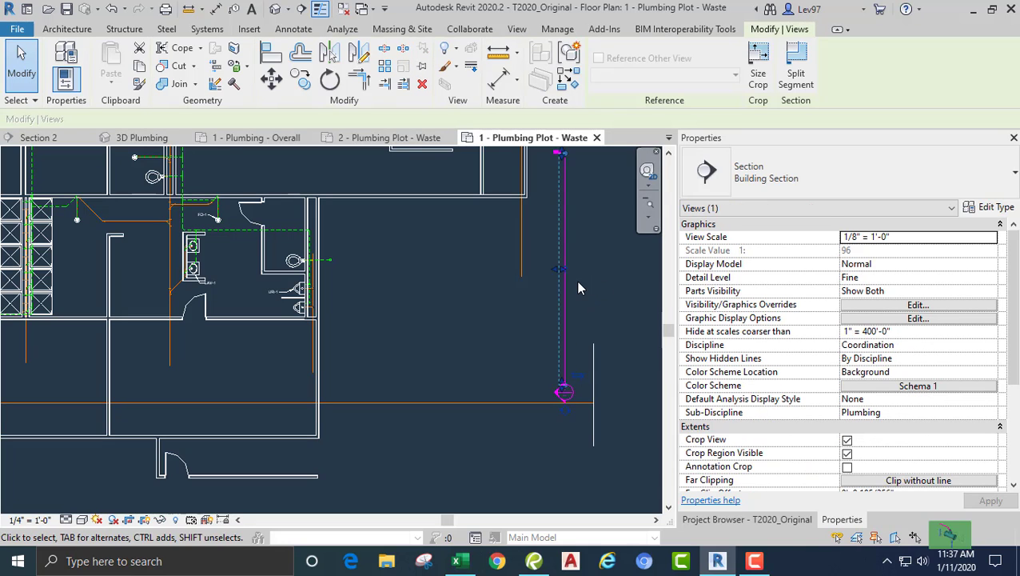
{"action": "left_click_drag", "start_coordinate": [557, 275], "coordinate": [507, 294]}
{"action": "left_click_drag", "start_coordinate": [563, 254], "coordinate": [561, 299]}
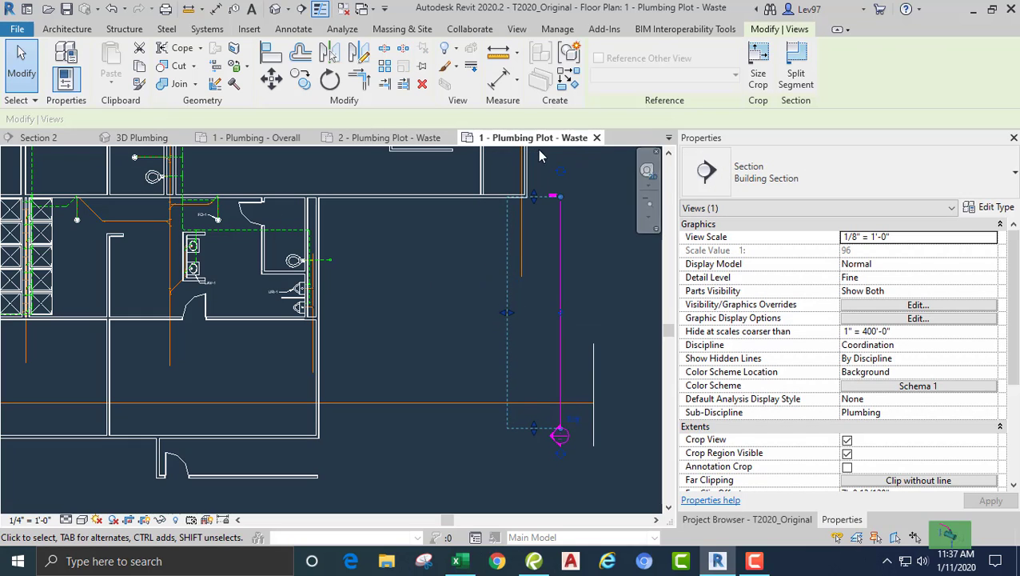
Open the Section 2 view and examine the sloped drain's open end relative to the lower main seen end-on
{"action": "left_click", "coordinate": [36, 138]}
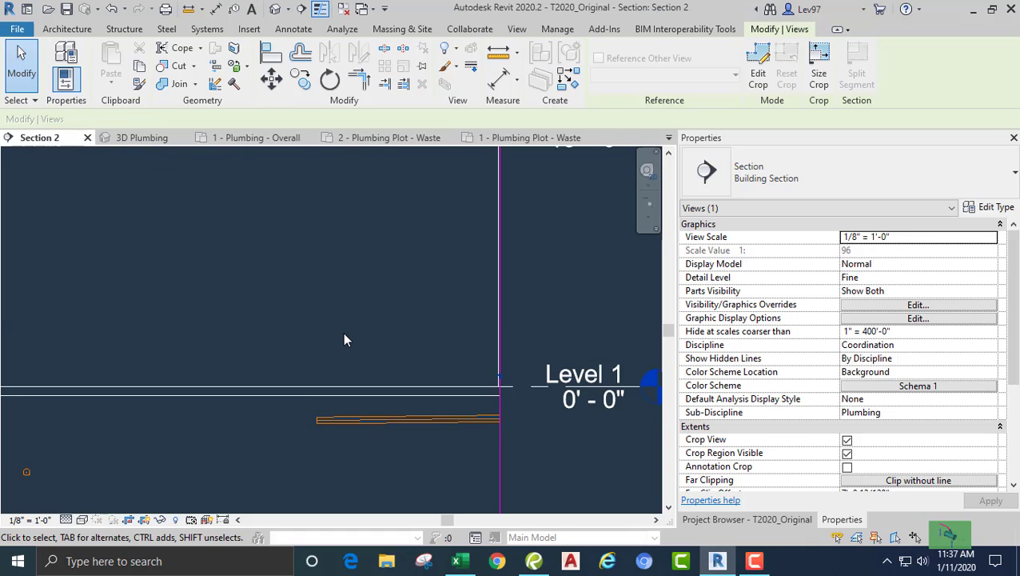
{"action": "scroll", "coordinate": [344, 340], "scroll_direction": "down", "scroll_amount": 4}
{"action": "scroll", "coordinate": [331, 418], "scroll_direction": "up", "scroll_amount": 4}
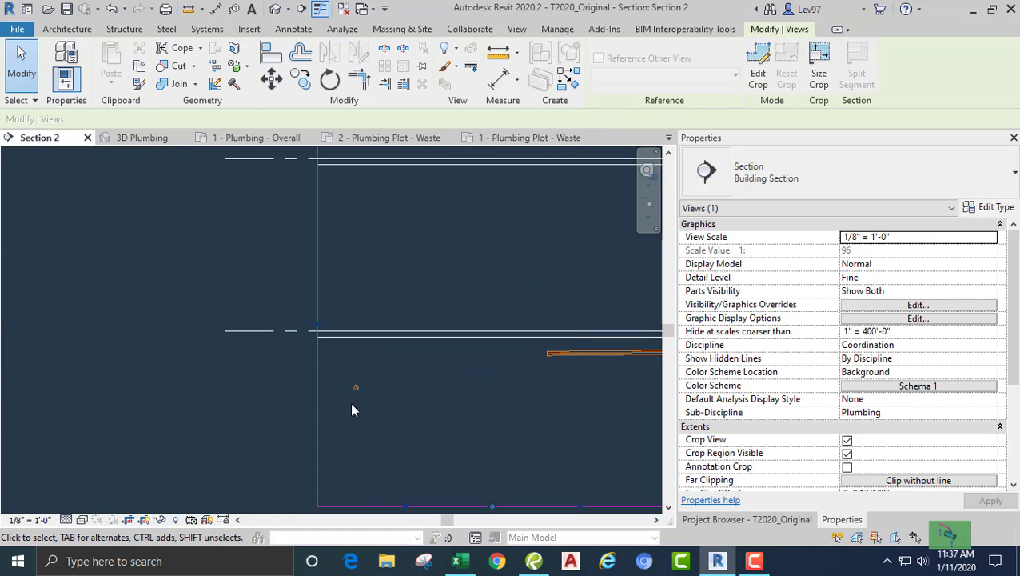
{"action": "scroll", "coordinate": [351, 409], "scroll_direction": "up", "scroll_amount": 2}
{"action": "middle_click_drag", "start_coordinate": [425, 392], "coordinate": [234, 411]}
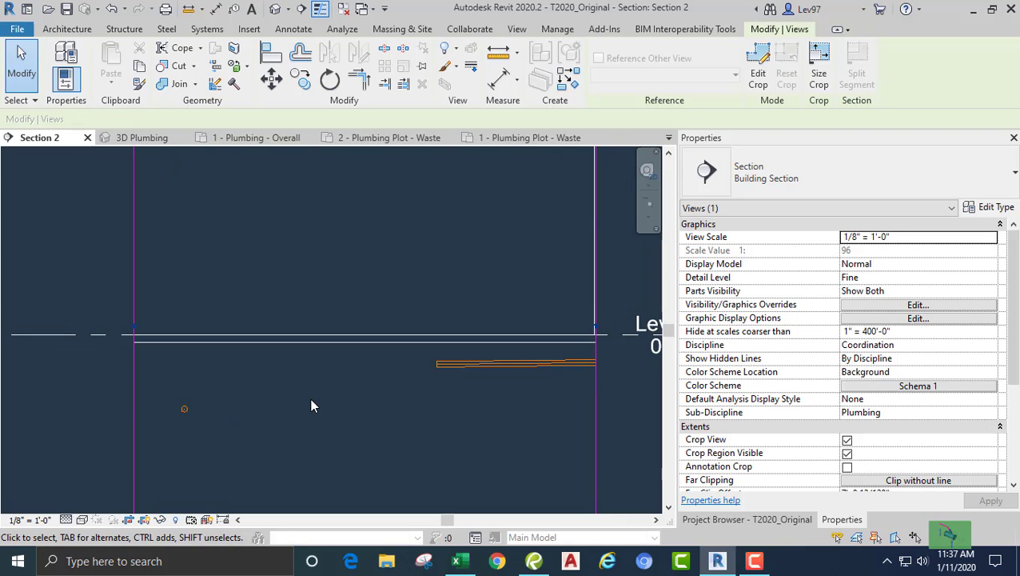
{"action": "left_click", "coordinate": [311, 405]}
{"action": "middle_click_drag", "start_coordinate": [324, 408], "coordinate": [354, 417]}
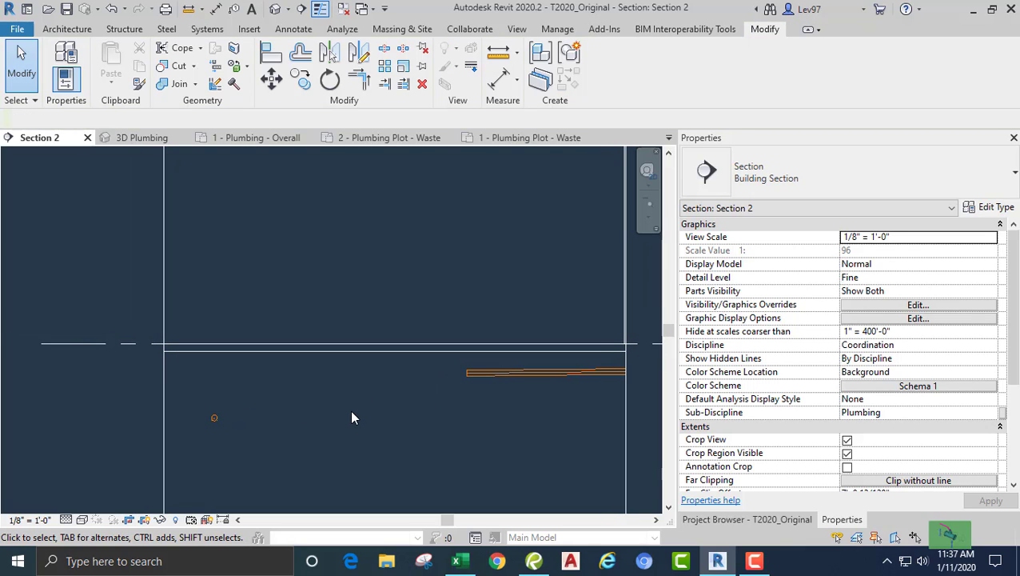
{"action": "left_click", "coordinate": [472, 379]}
{"action": "left_click", "coordinate": [447, 392]}
{"action": "middle_click_drag", "start_coordinate": [331, 413], "coordinate": [381, 415]}
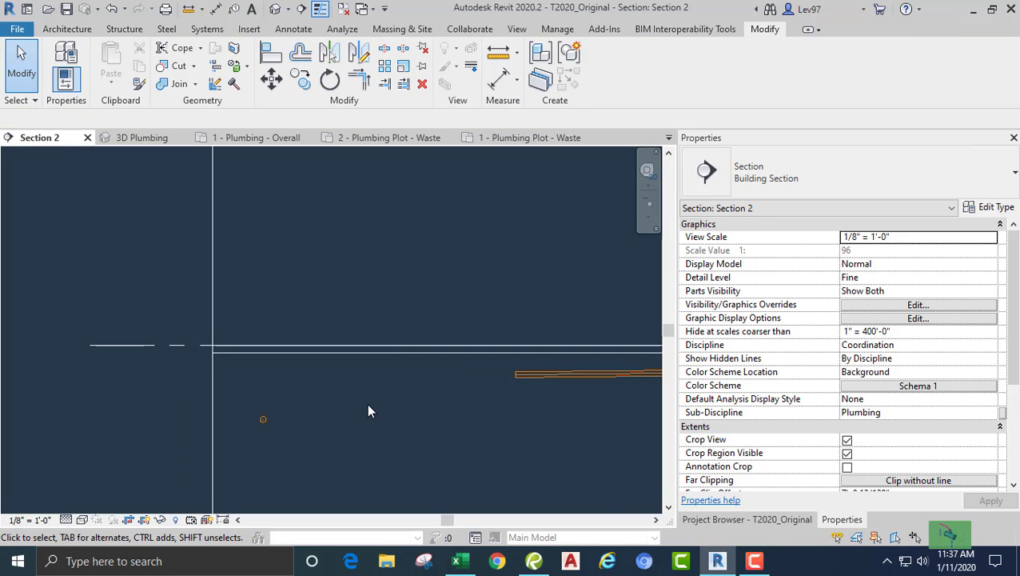
Draw two thin detail lines from the center of the end-on main, one about 1'-7 1/4" straight up and one horizontal toward the sloped drain
{"action": "key", "text": "d"}
{"action": "key", "text": "l"}
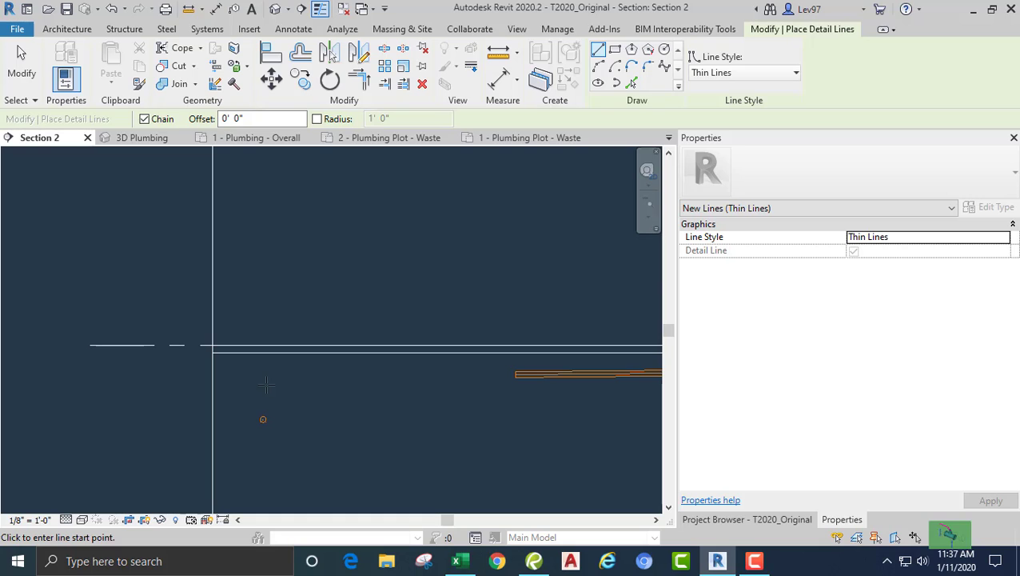
{"action": "scroll", "coordinate": [263, 417], "scroll_direction": "up", "scroll_amount": 5}
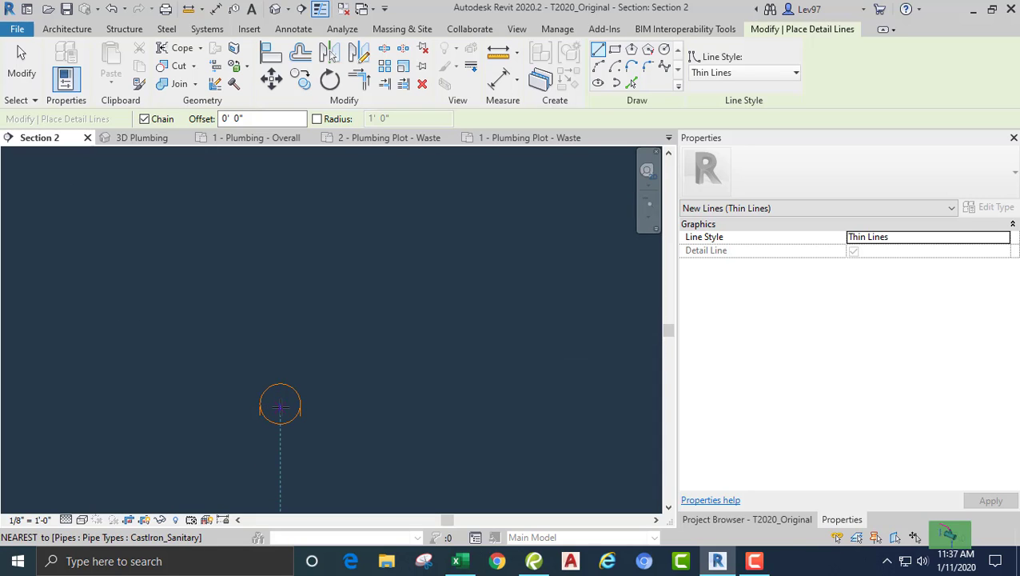
{"action": "left_click", "coordinate": [280, 406]}
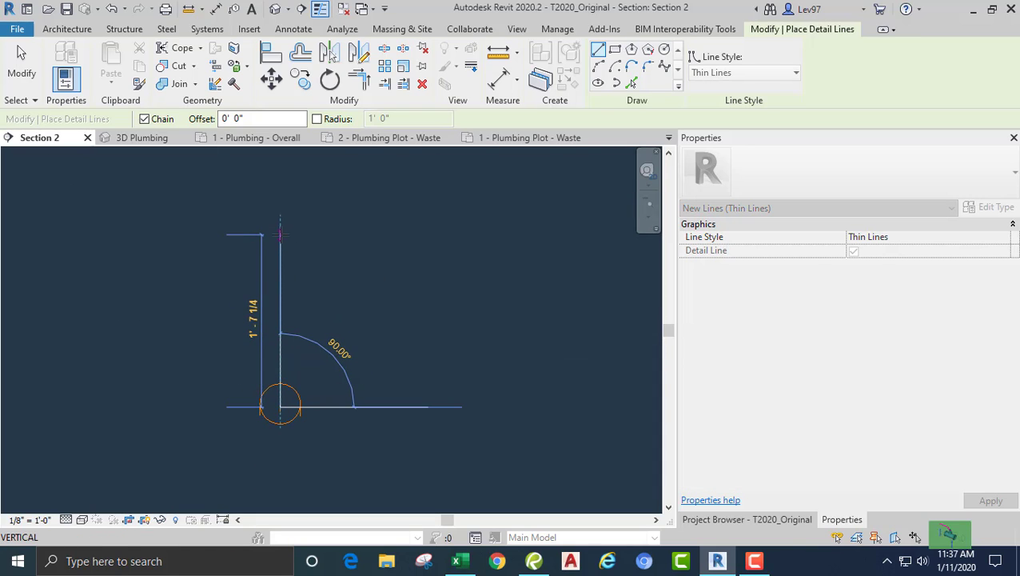
{"action": "left_click", "coordinate": [280, 235]}
{"action": "key", "text": "Escape"}
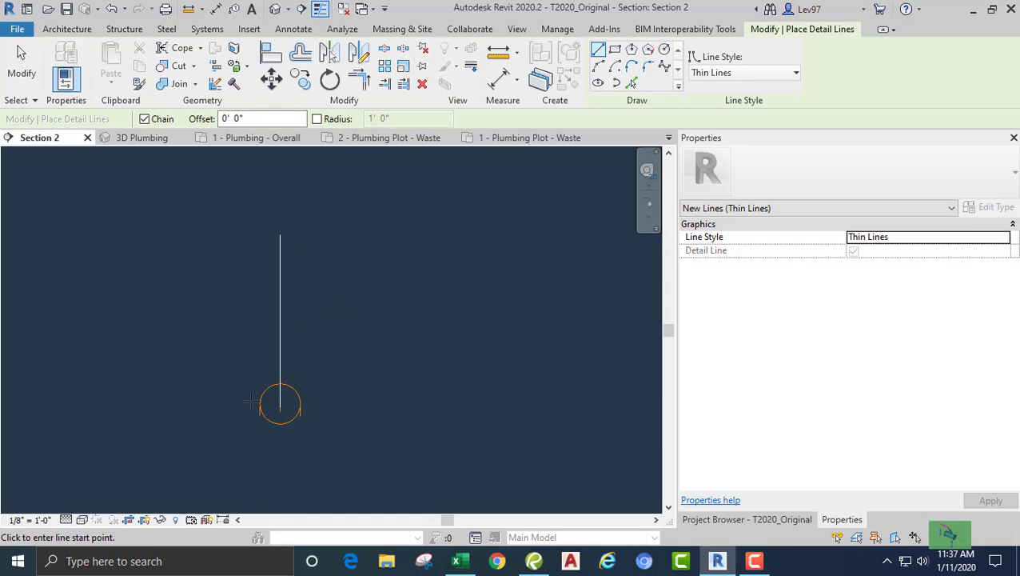
{"action": "left_click", "coordinate": [280, 407]}
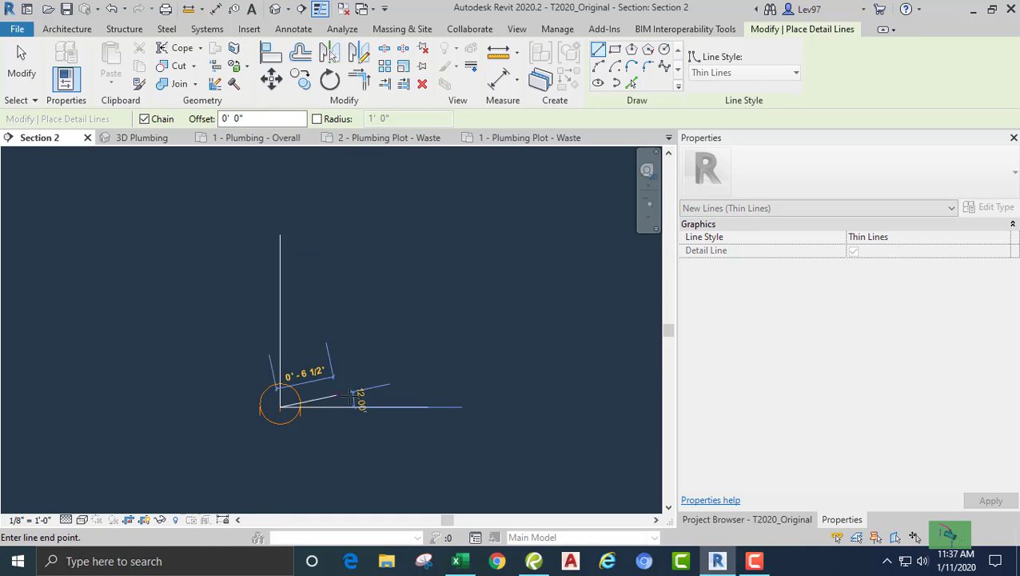
{"action": "left_click", "coordinate": [447, 406]}
{"action": "key", "text": "Escape"}
{"action": "key", "text": "Escape"}
Extend the sloped drain pipe to the vertical detail line above the center of the main
{"action": "scroll", "coordinate": [442, 376], "scroll_direction": "down", "scroll_amount": 2}
{"action": "scroll", "coordinate": [463, 360], "scroll_direction": "down", "scroll_amount": 2}
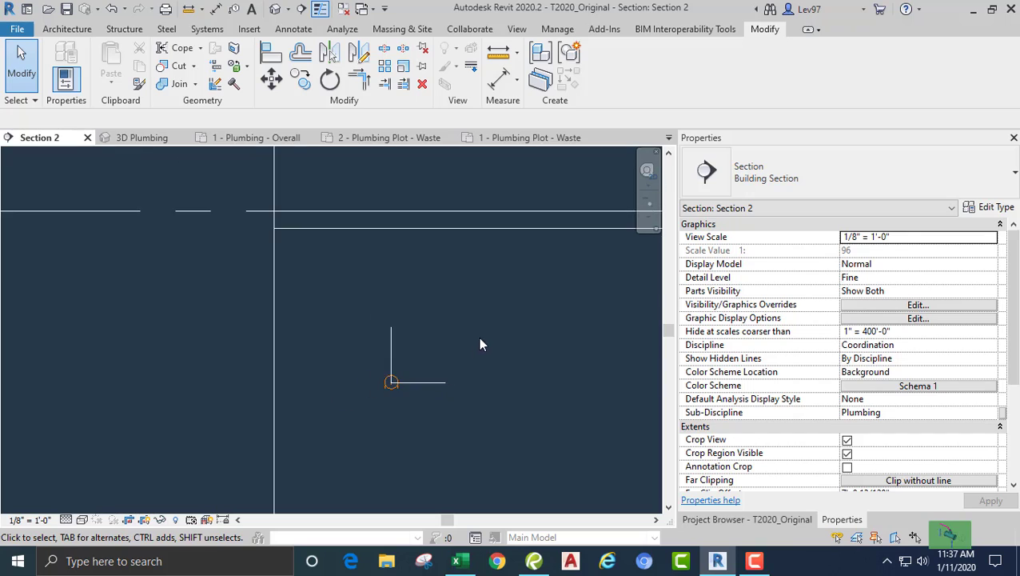
{"action": "middle_click_drag", "start_coordinate": [481, 341], "coordinate": [279, 392]}
{"action": "scroll", "coordinate": [284, 394], "scroll_direction": "down", "scroll_amount": 1}
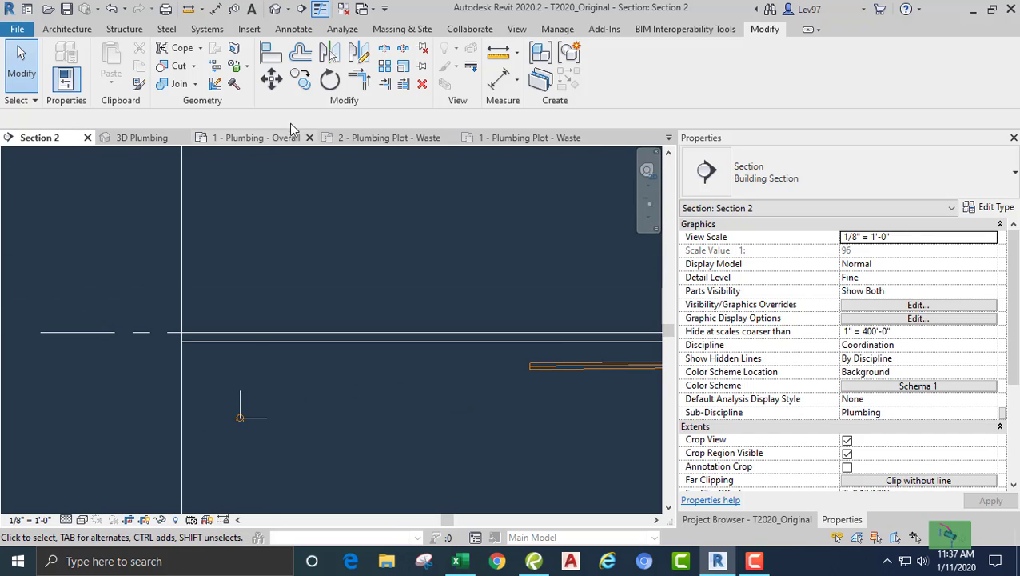
{"action": "left_click", "coordinate": [385, 84]}
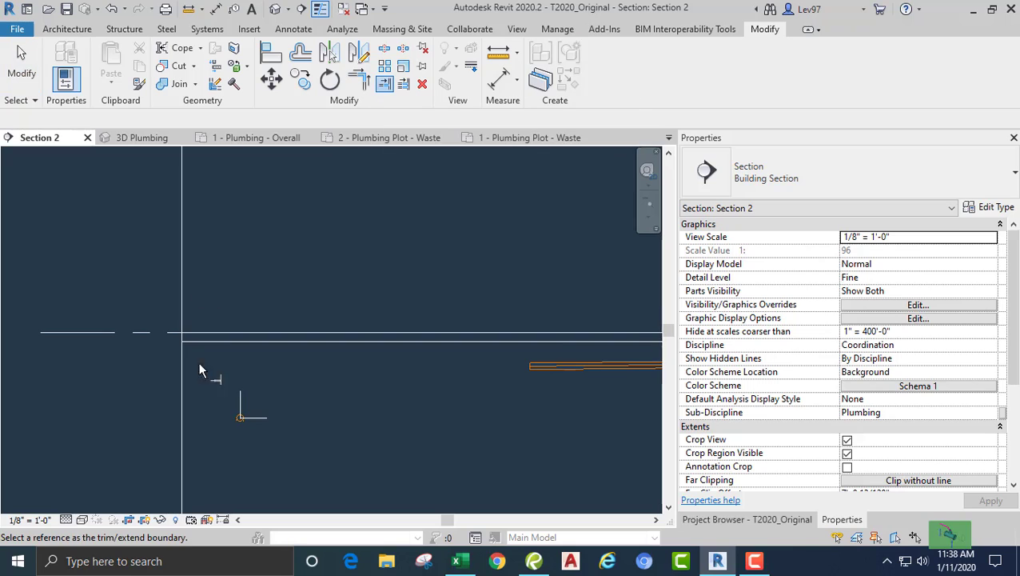
{"action": "left_click", "coordinate": [240, 402]}
{"action": "left_click", "coordinate": [537, 367]}
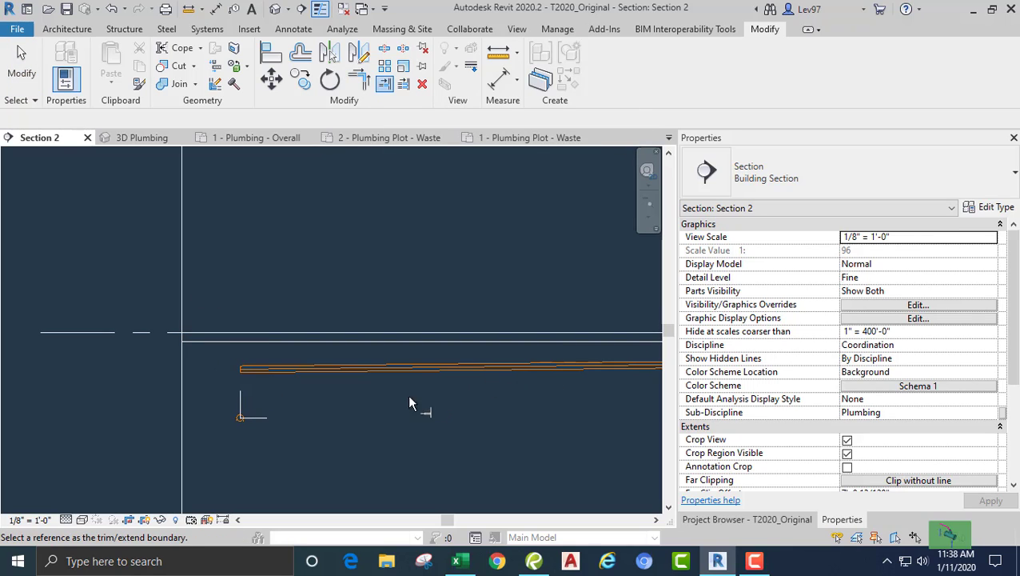
{"action": "key", "text": "Escape"}
{"action": "key", "text": "Escape"}
Delete both reference detail lines at the end-on main
{"action": "scroll", "coordinate": [251, 432], "scroll_direction": "up", "scroll_amount": 3}
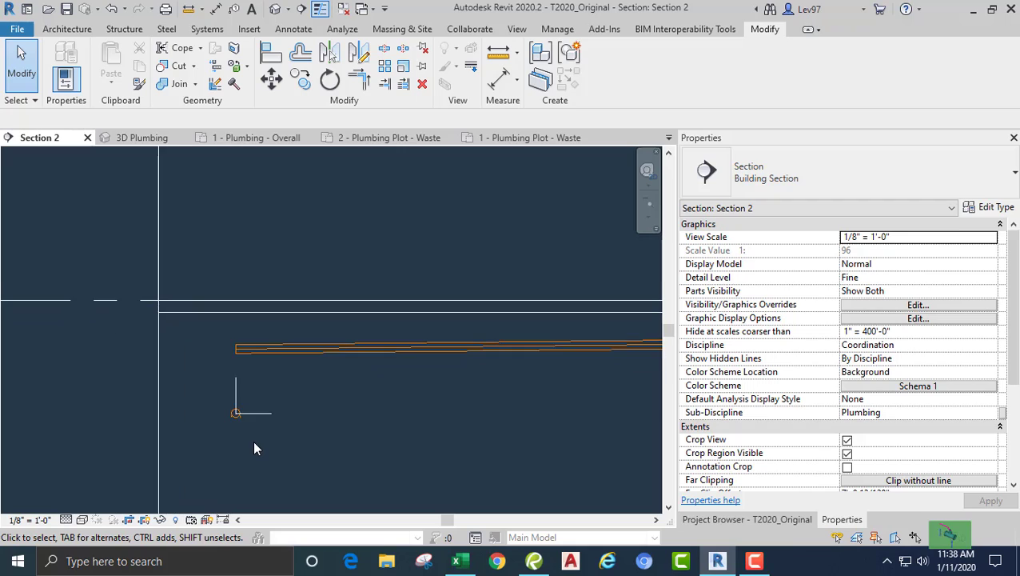
{"action": "scroll", "coordinate": [253, 431], "scroll_direction": "up", "scroll_amount": 2}
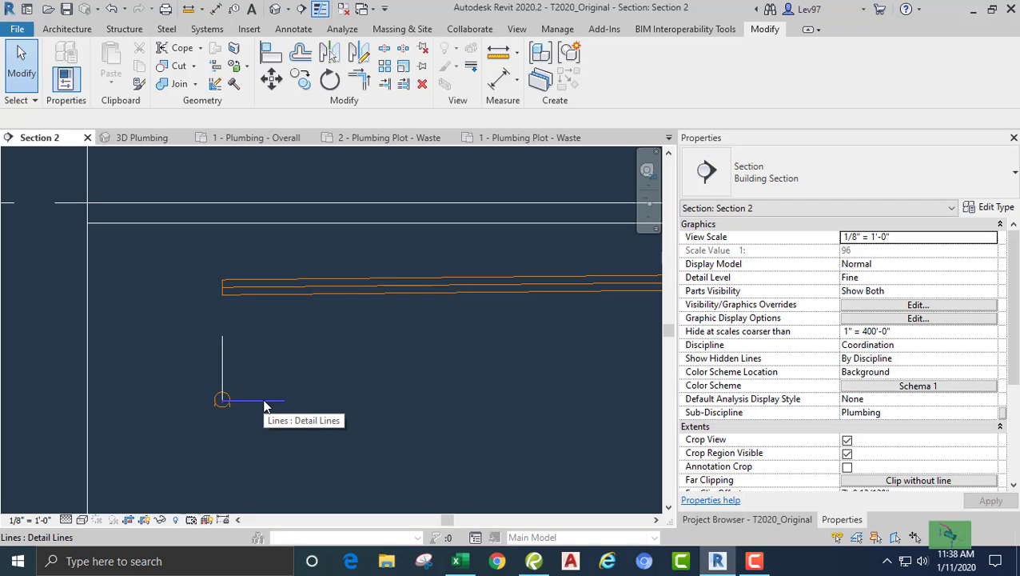
{"action": "key", "text": "Tab"}
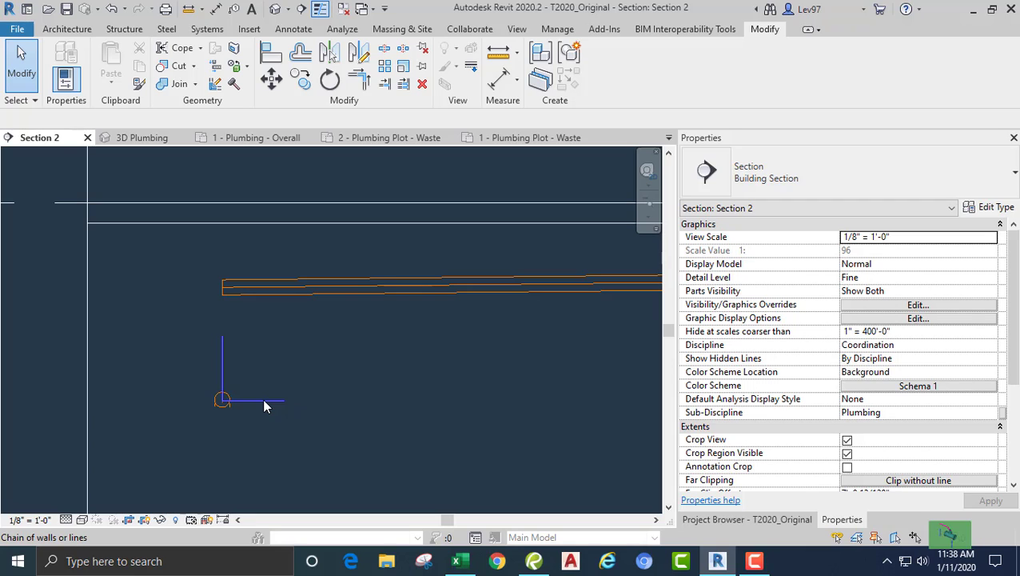
{"action": "left_click", "coordinate": [264, 405]}
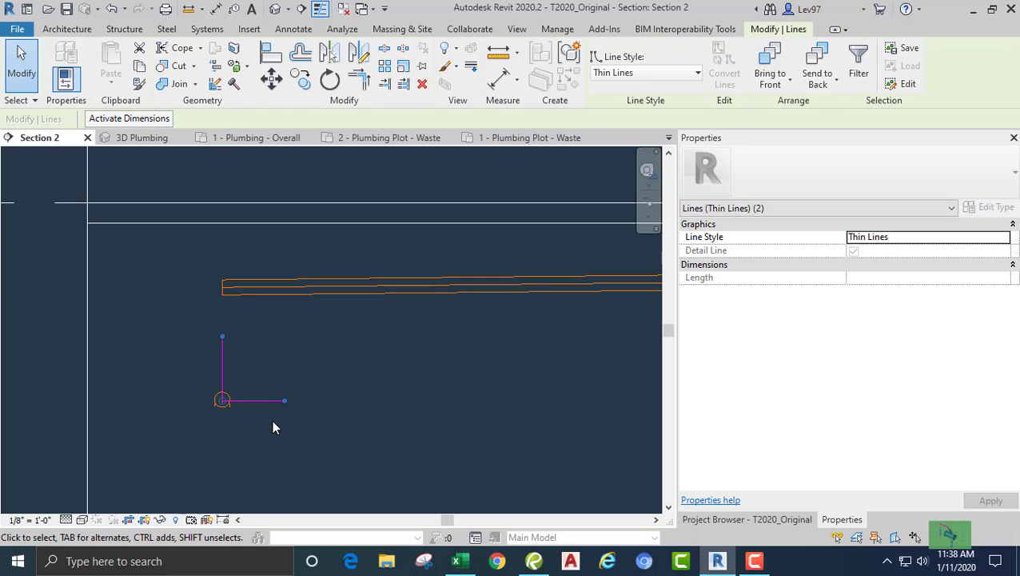
{"action": "key", "text": "Delete"}
{"action": "middle_click_drag", "start_coordinate": [301, 367], "coordinate": [309, 381]}
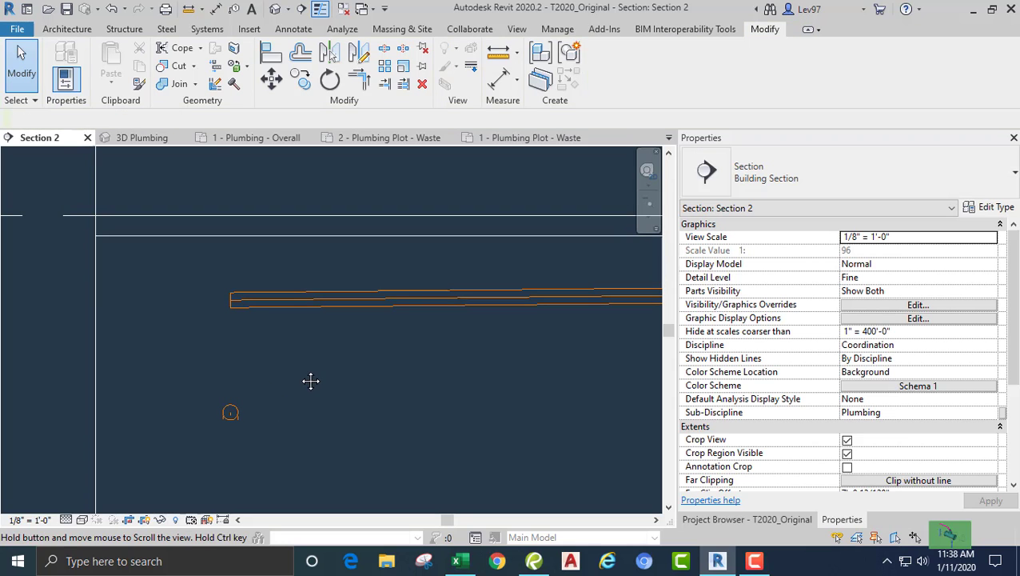
Draw a 4" vertical pipe about 2 feet down from the sloped drain's open end, stopping just above the main
{"action": "left_click", "coordinate": [266, 304]}
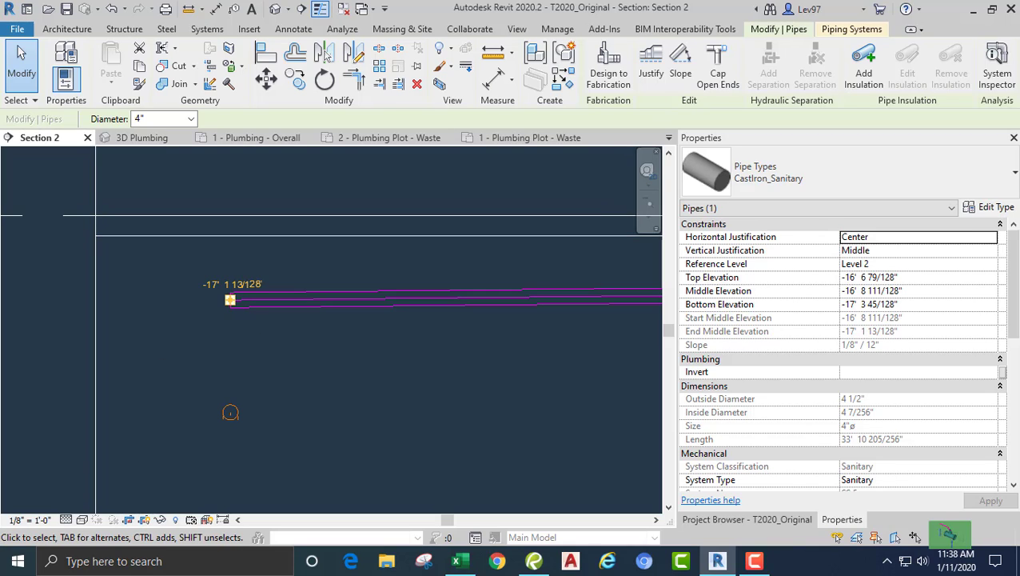
{"action": "right_click", "coordinate": [230, 302]}
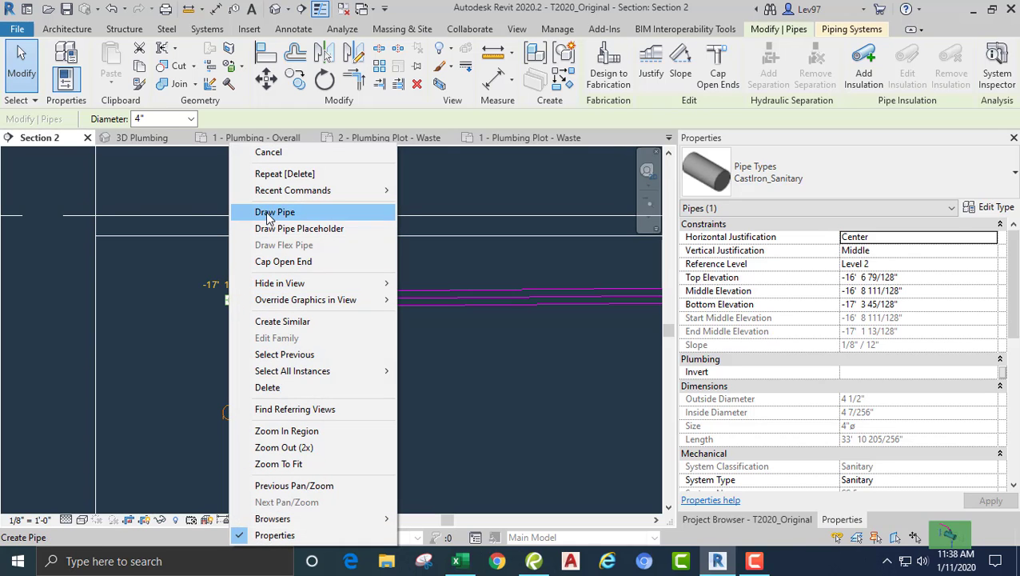
{"action": "left_click", "coordinate": [270, 212]}
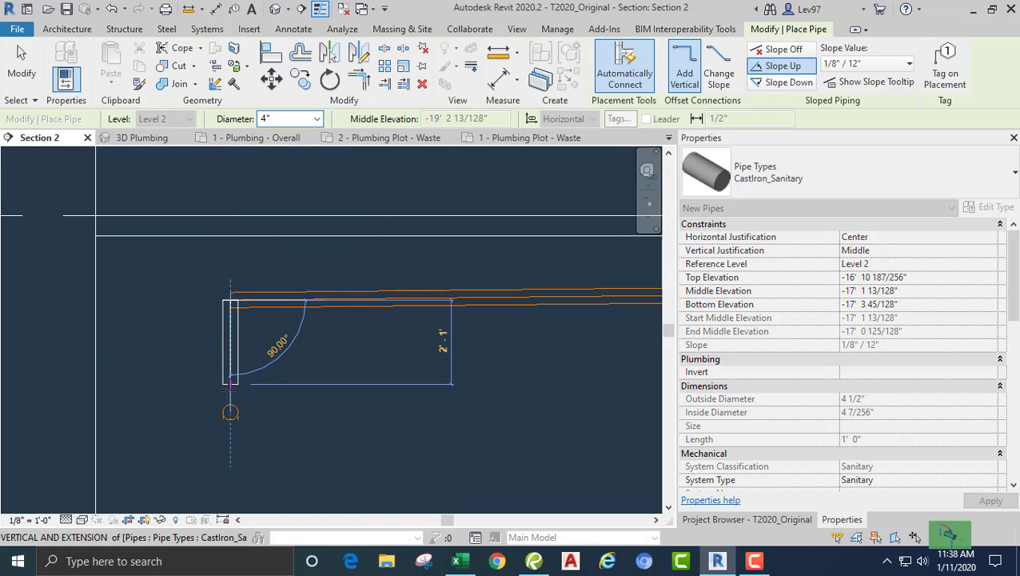
{"action": "left_click", "coordinate": [228, 387]}
{"action": "key", "text": "Escape"}
{"action": "key", "text": "Escape"}
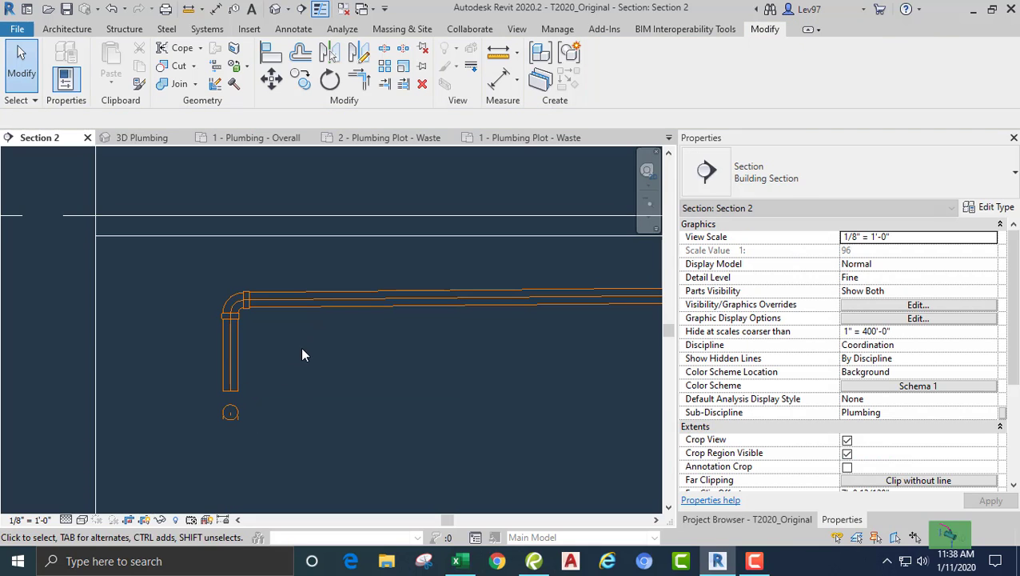
Set the junction fitting in the CastIron_Sanitary pipe type's routing preferences to Wye Combination with 8th Bend - PVC - Sch 40 - DWV: Standard
{"action": "left_click", "coordinate": [237, 374]}
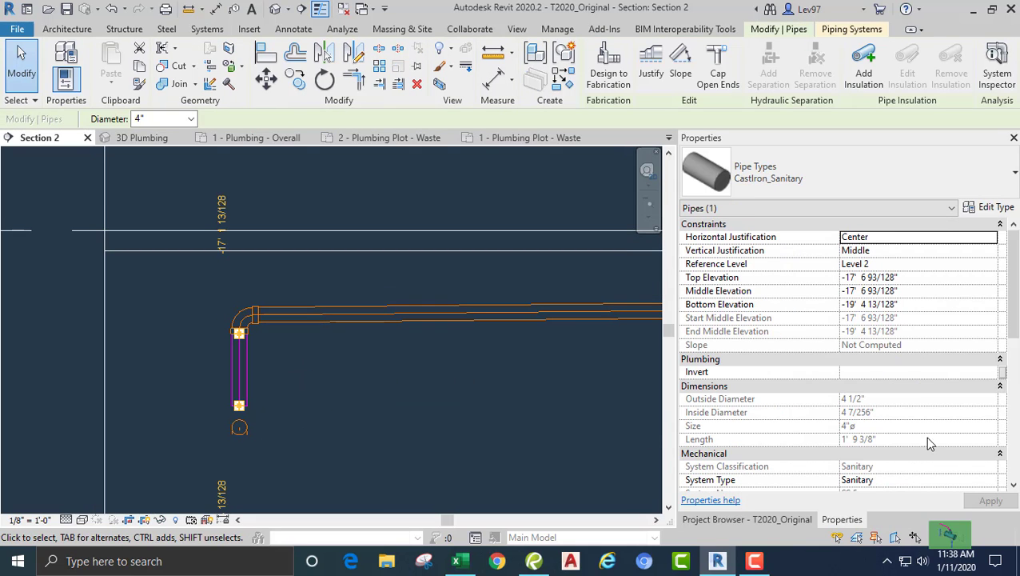
{"action": "left_click", "coordinate": [992, 207]}
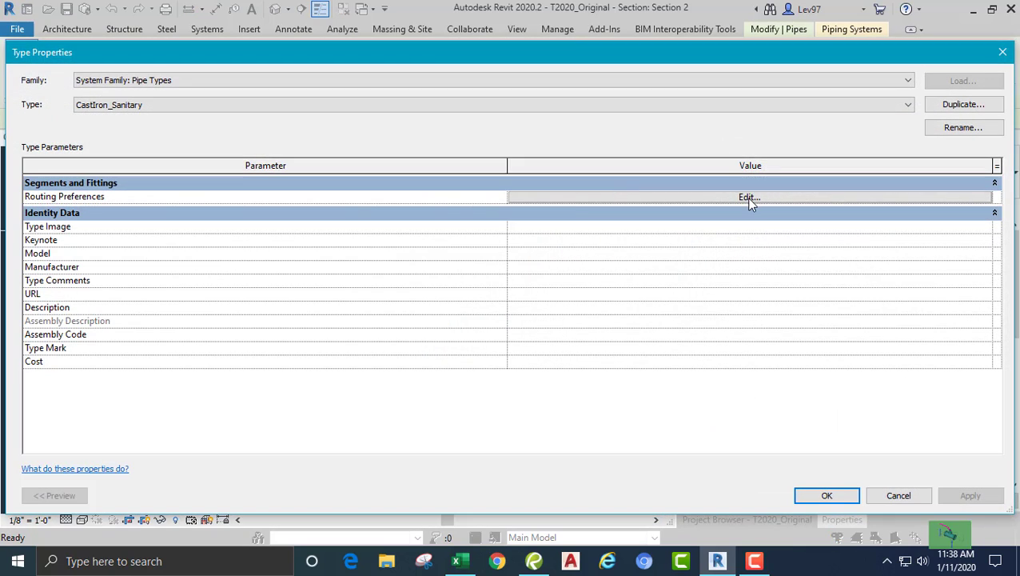
{"action": "left_click", "coordinate": [685, 198]}
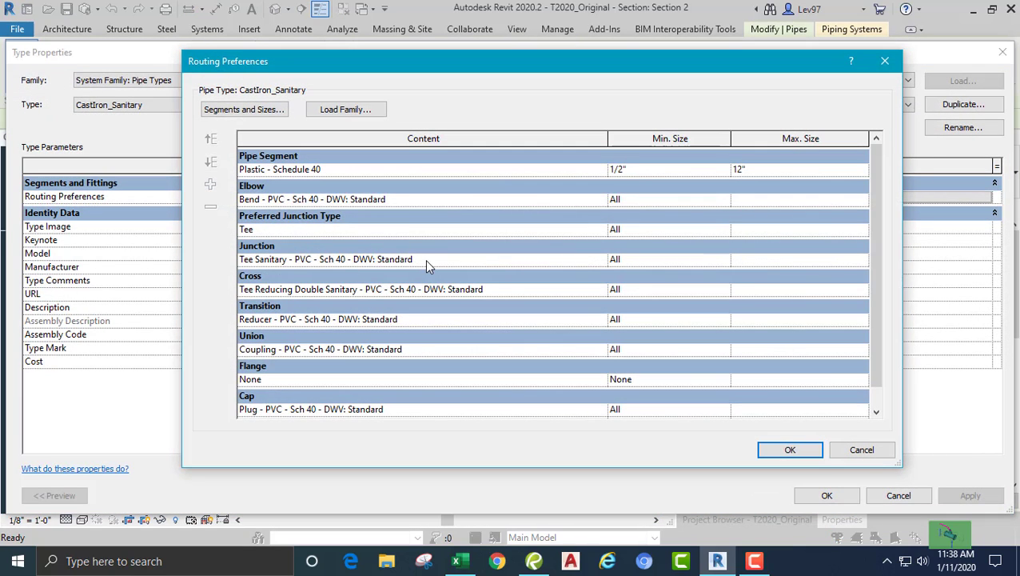
{"action": "left_click", "coordinate": [427, 261]}
{"action": "left_click", "coordinate": [601, 262]}
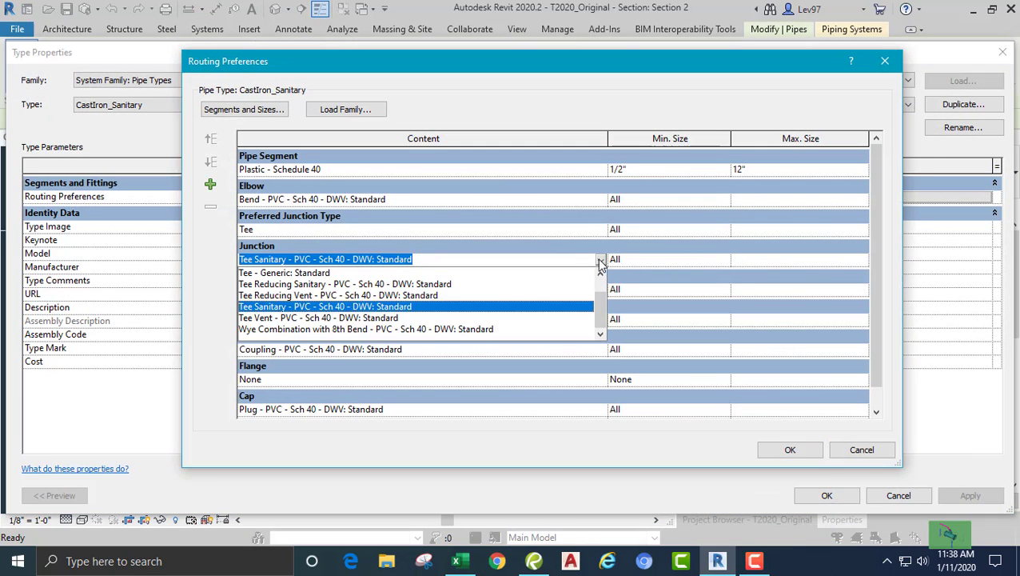
{"action": "left_click", "coordinate": [354, 329]}
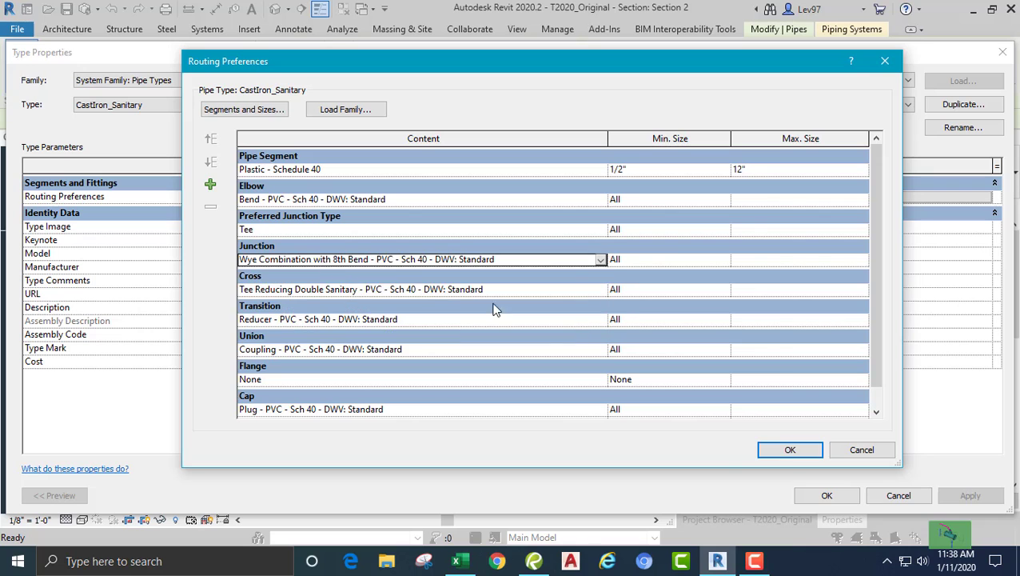
{"action": "left_click", "coordinate": [789, 450]}
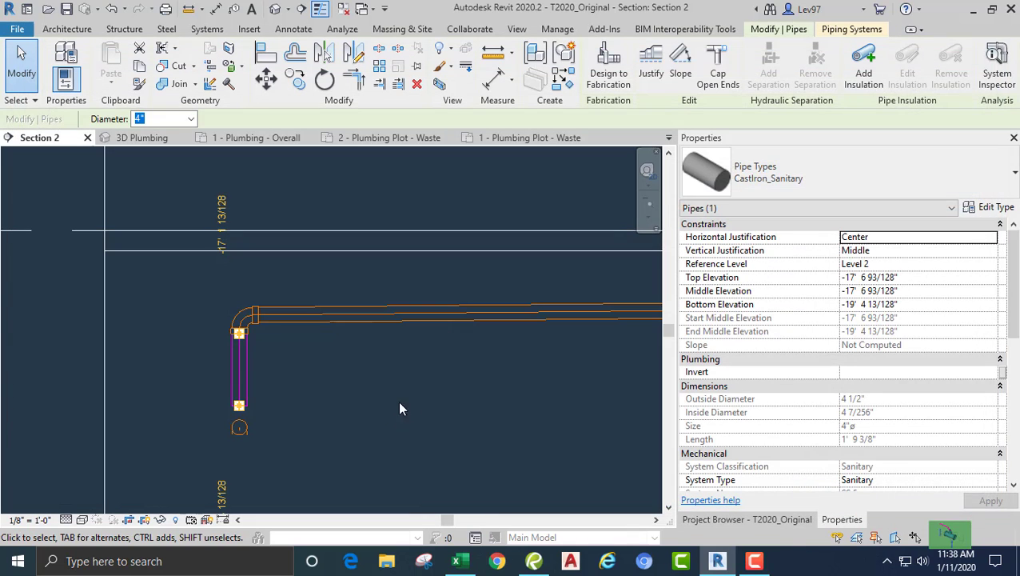
{"action": "left_click", "coordinate": [406, 382]}
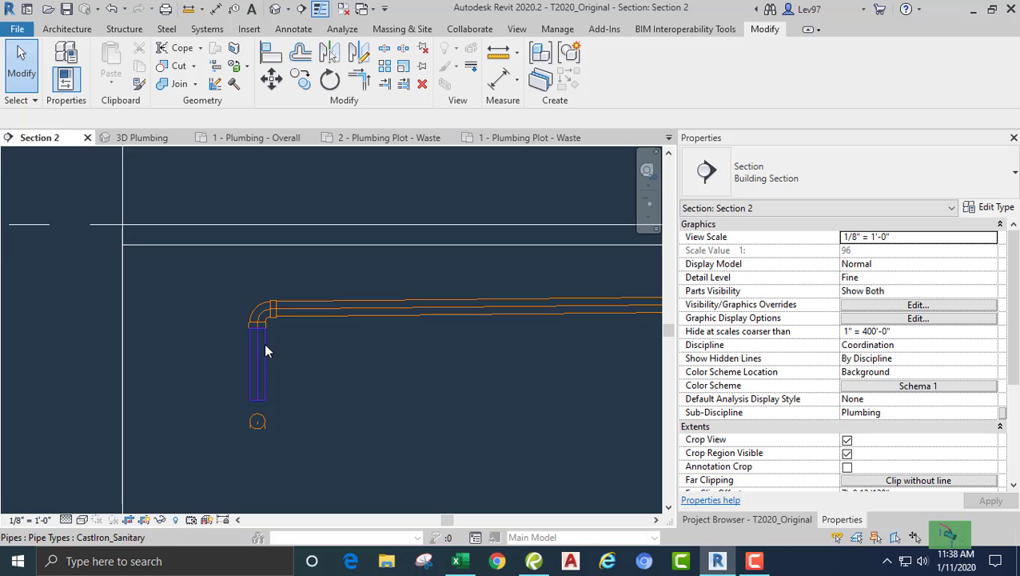
Extend the lower end of the vertical drop pipe to the center of the end-on main to connect them
{"action": "left_click", "coordinate": [257, 354]}
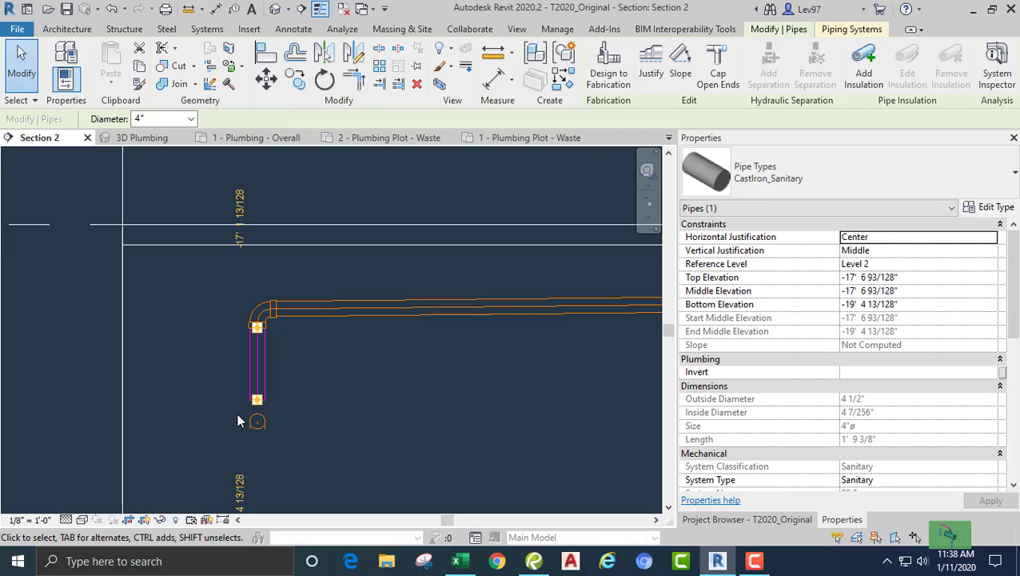
{"action": "left_click_drag", "start_coordinate": [257, 402], "coordinate": [258, 421]}
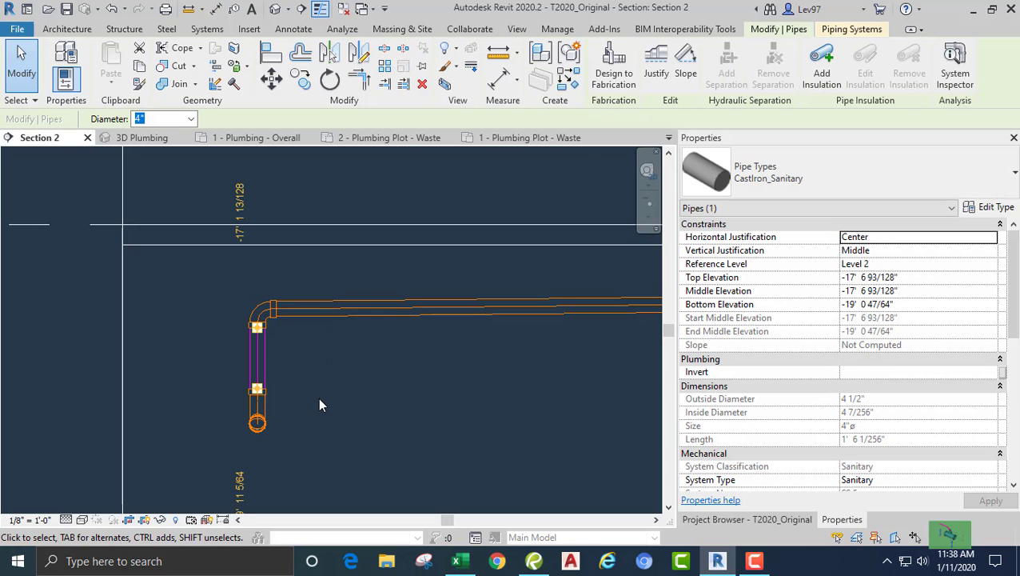
{"action": "left_click", "coordinate": [318, 396]}
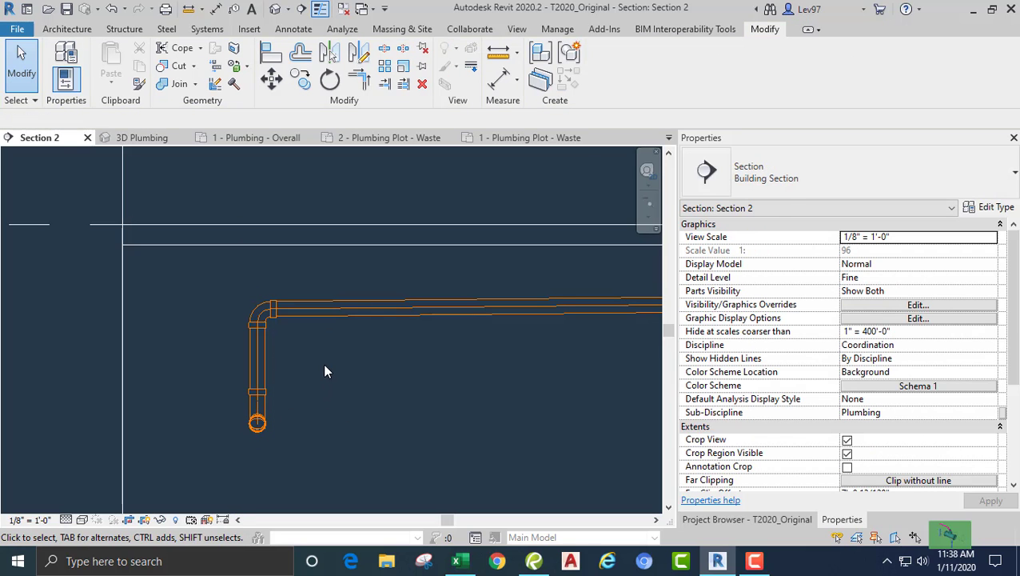
Cap the open end of the sanitary main just past the new wye connection, working in the 3D Plumbing view
{"action": "left_click", "coordinate": [141, 138]}
{"action": "scroll", "coordinate": [288, 316], "scroll_direction": "down", "scroll_amount": 6}
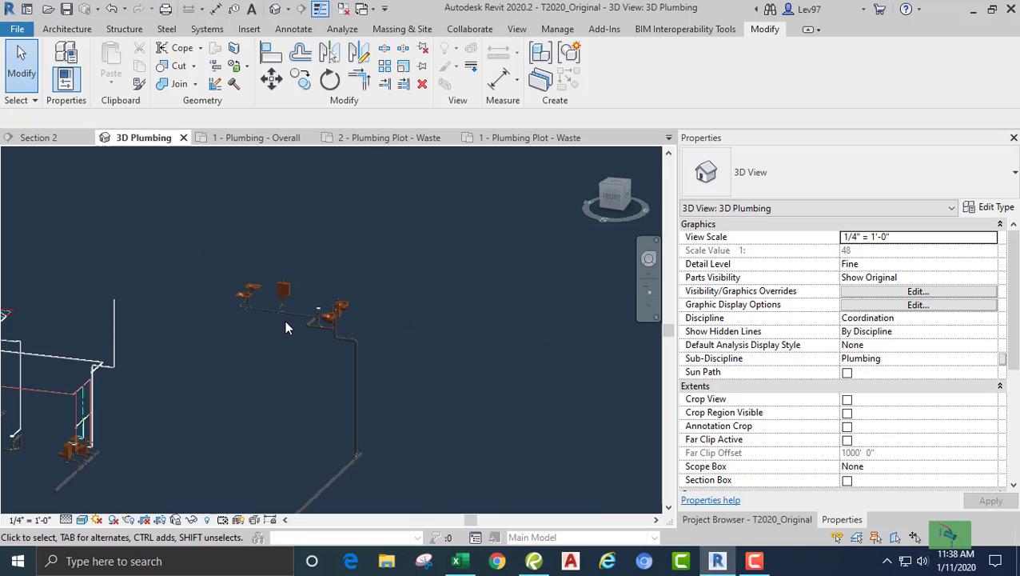
{"action": "scroll", "coordinate": [292, 391], "scroll_direction": "up", "scroll_amount": 7}
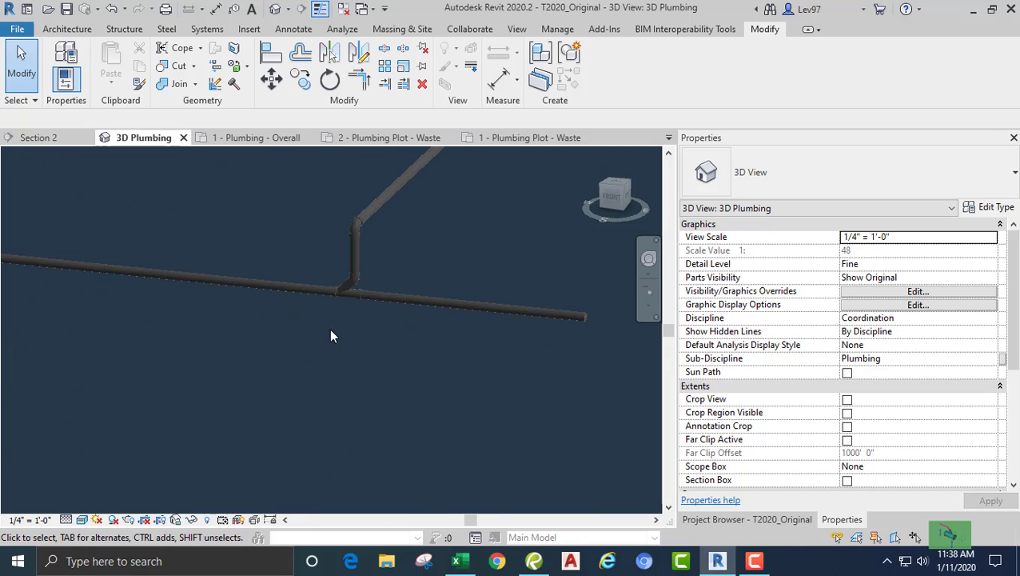
{"action": "middle_click_drag", "start_coordinate": [450, 309], "coordinate": [274, 373]}
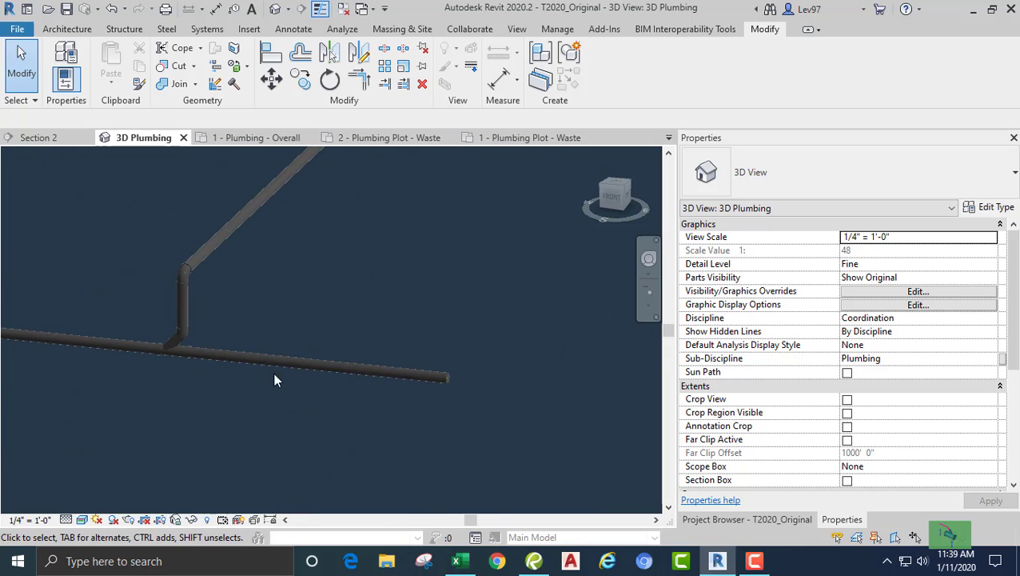
{"action": "left_click", "coordinate": [400, 373]}
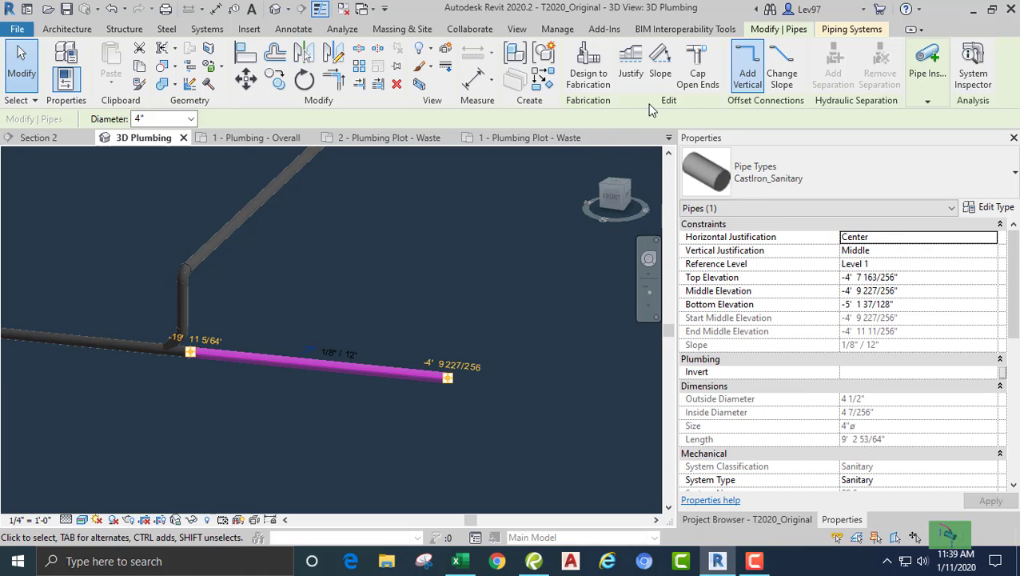
{"action": "left_click", "coordinate": [699, 66]}
{"action": "left_click", "coordinate": [431, 237]}
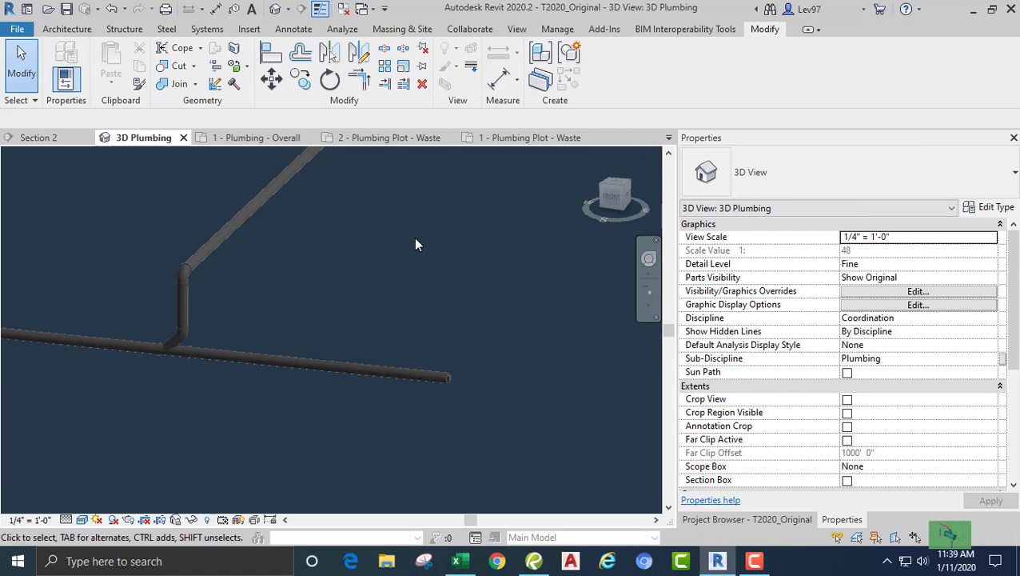
Review the connected underground drain and riser in 3D, and check the restroom piping in the 2 - Plumbing - Overall plan
{"action": "scroll", "coordinate": [404, 241], "scroll_direction": "down", "scroll_amount": 4}
{"action": "middle_click_drag", "start_coordinate": [400, 241], "coordinate": [284, 457]}
{"action": "scroll", "coordinate": [316, 347], "scroll_direction": "up", "scroll_amount": 2}
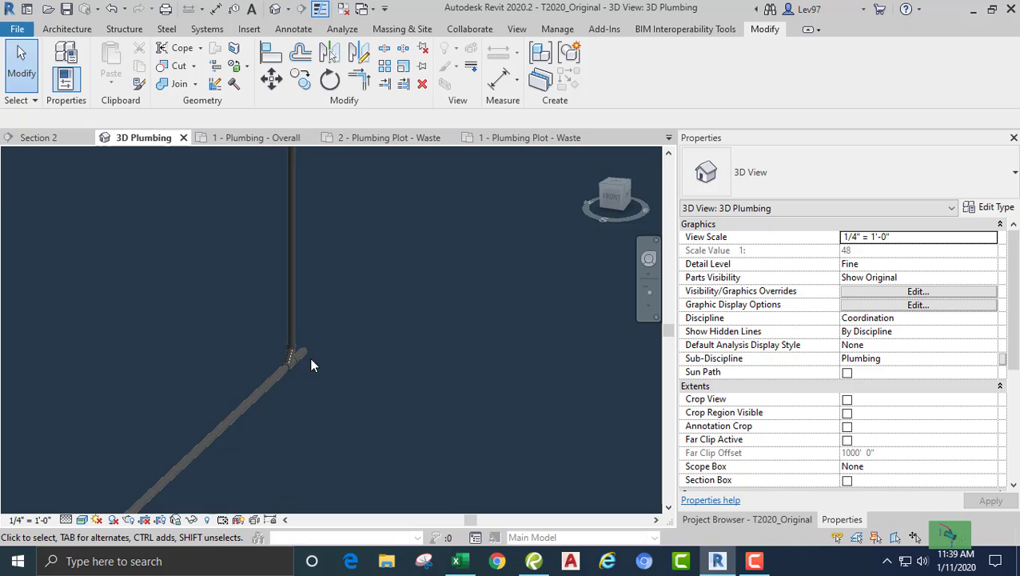
{"action": "middle_click_drag", "start_coordinate": [357, 398], "coordinate": [421, 350]}
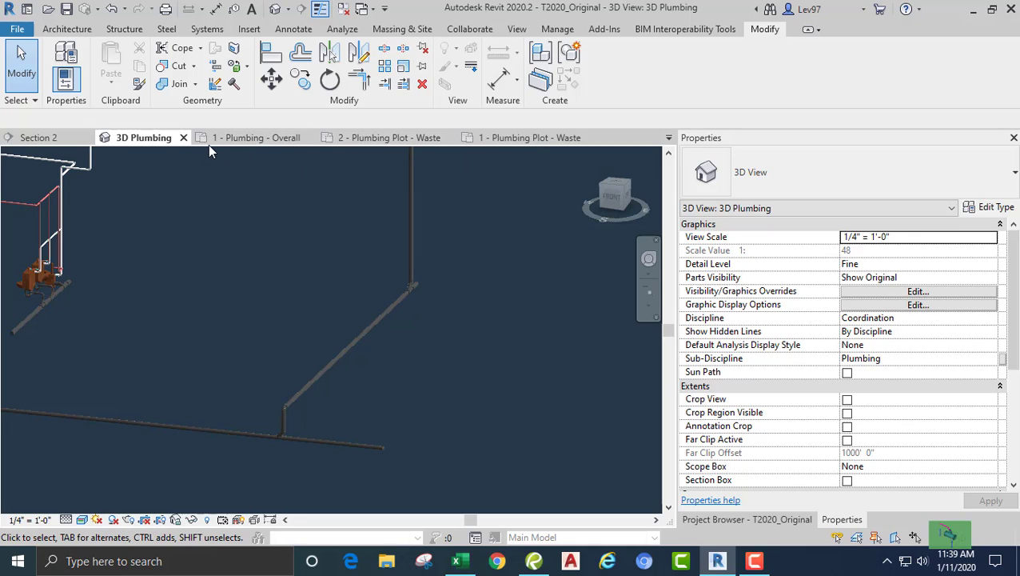
{"action": "left_click", "coordinate": [669, 139]}
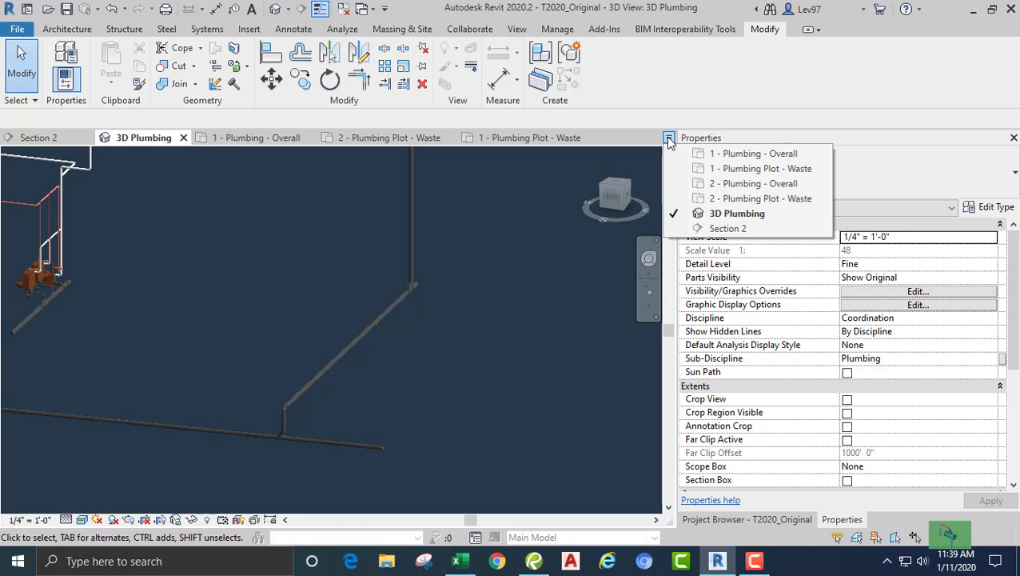
{"action": "left_click", "coordinate": [719, 183]}
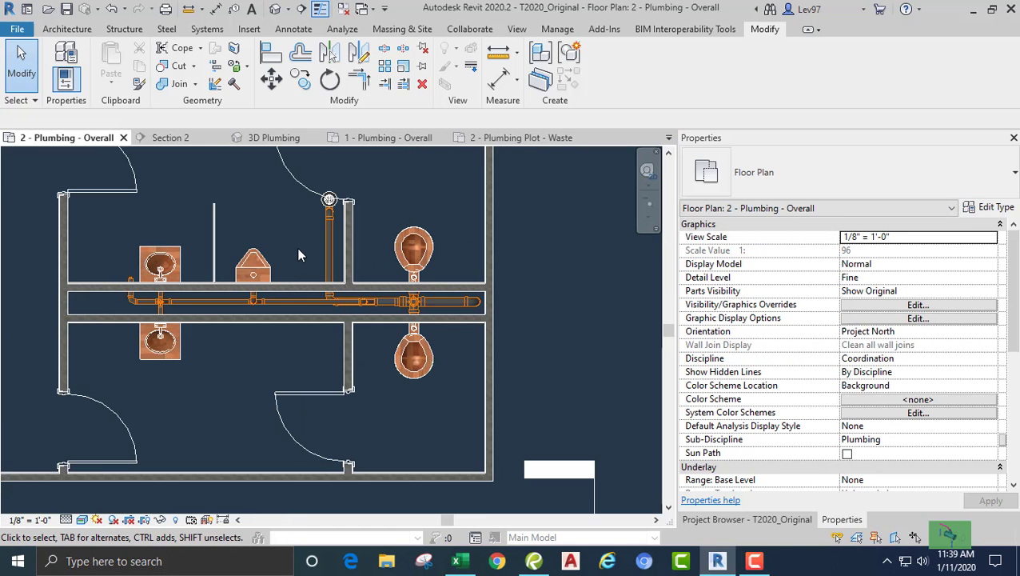
Open the 1 - Plumbing - Overall plan and examine how the riser's horizontal offset and underground drain display in the chase
{"action": "left_click", "coordinate": [668, 139]}
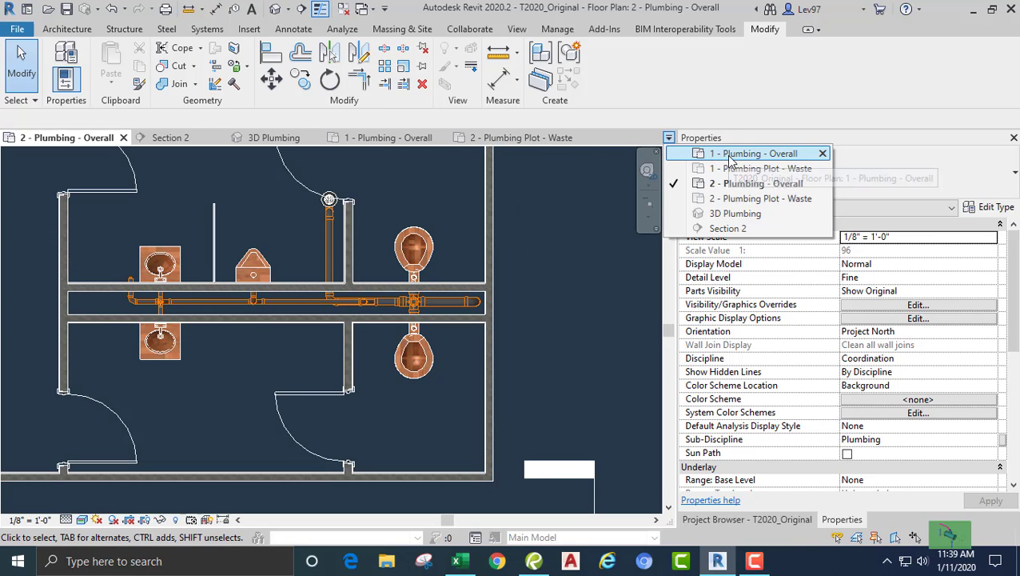
{"action": "left_click", "coordinate": [723, 148]}
{"action": "scroll", "coordinate": [401, 237], "scroll_direction": "down", "scroll_amount": 2}
{"action": "middle_click_drag", "start_coordinate": [401, 356], "coordinate": [413, 282]}
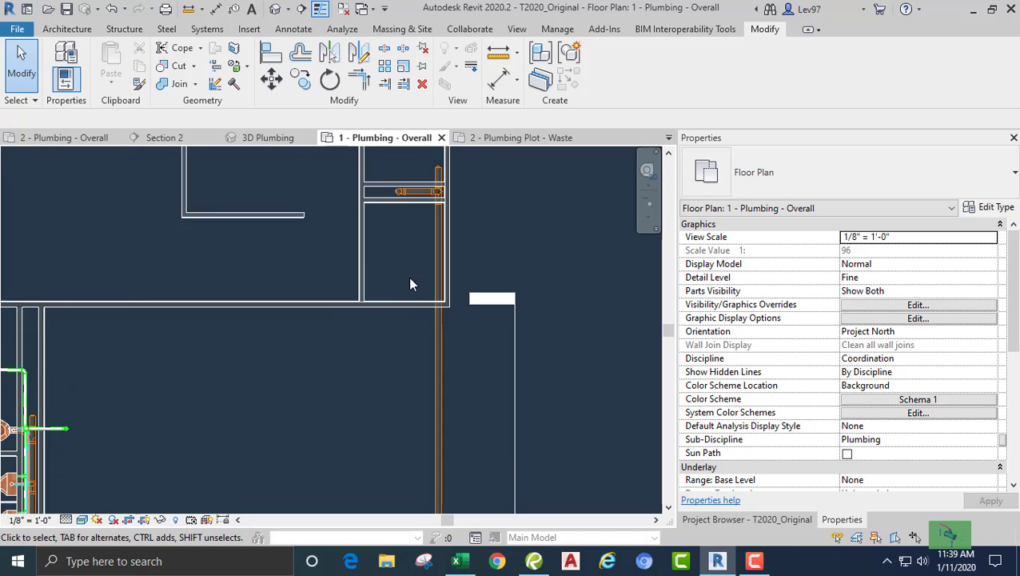
{"action": "scroll", "coordinate": [397, 360], "scroll_direction": "down", "scroll_amount": 2}
{"action": "scroll", "coordinate": [399, 361], "scroll_direction": "down", "scroll_amount": 1}
{"action": "middle_click_drag", "start_coordinate": [401, 365], "coordinate": [406, 444]}
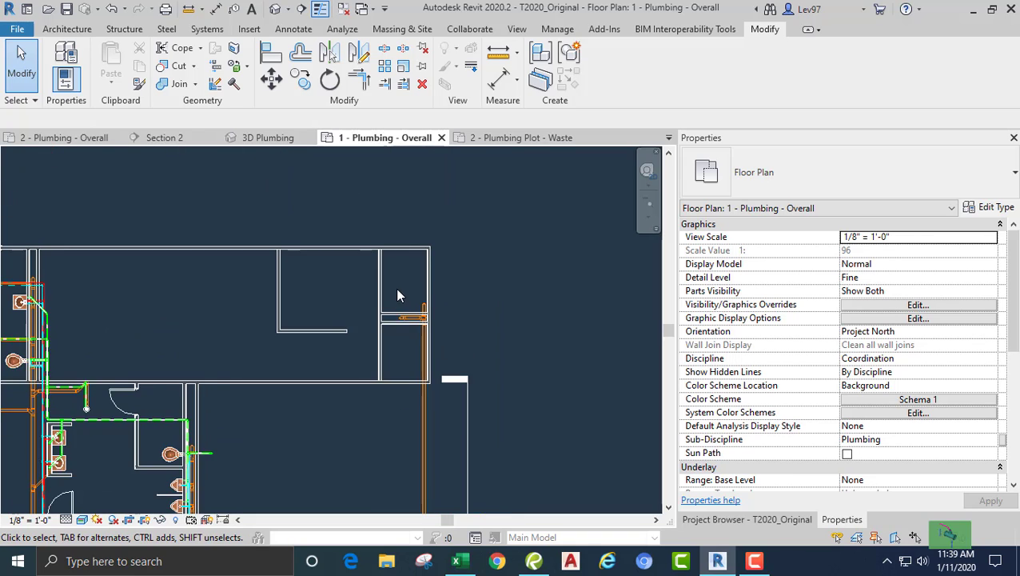
{"action": "scroll", "coordinate": [395, 290], "scroll_direction": "up", "scroll_amount": 2}
{"action": "scroll", "coordinate": [413, 352], "scroll_direction": "up", "scroll_amount": 4}
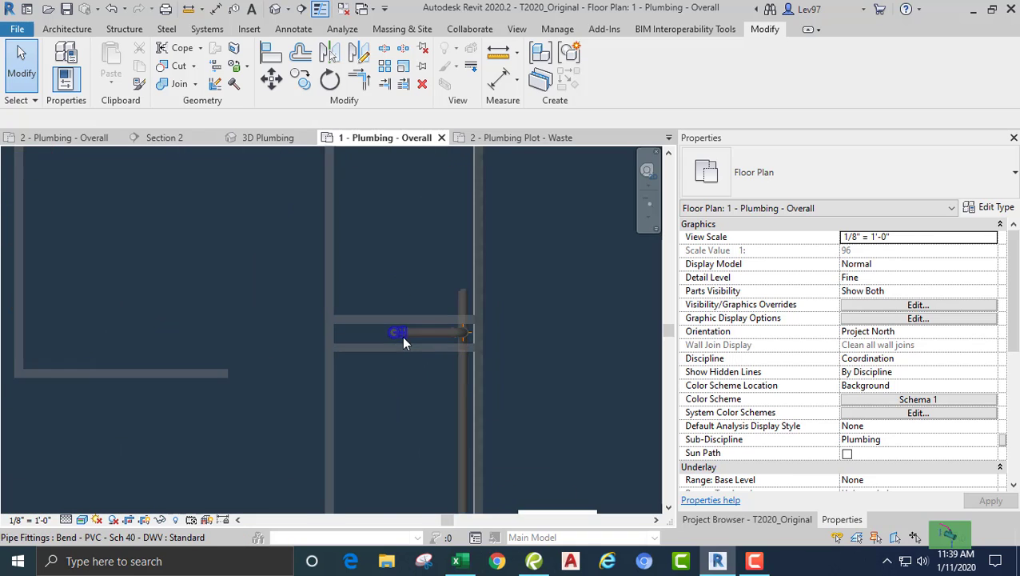
{"action": "middle_click_drag", "start_coordinate": [391, 387], "coordinate": [453, 408]}
{"action": "scroll", "coordinate": [484, 392], "scroll_direction": "up", "scroll_amount": 1}
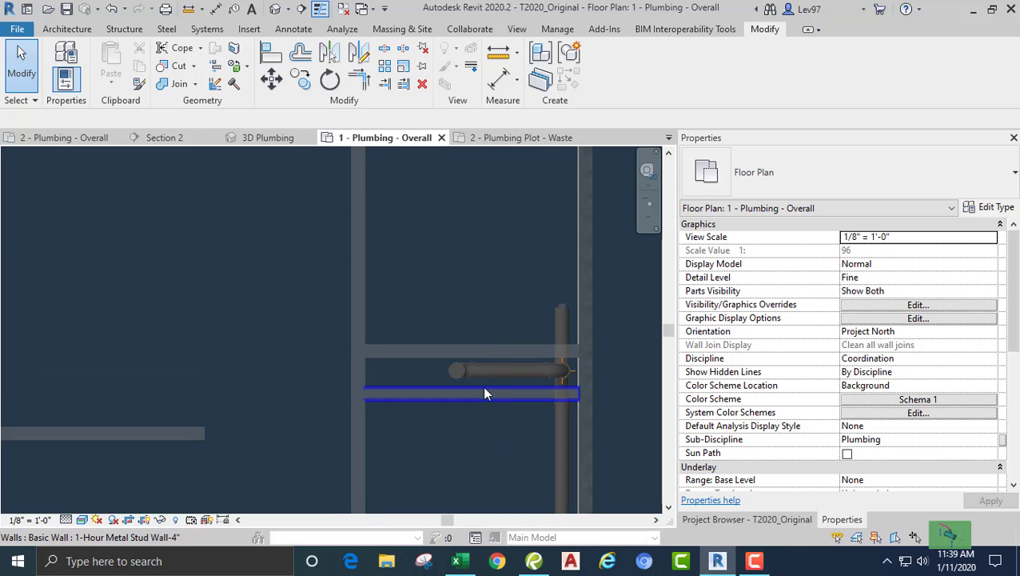
{"action": "middle_click_drag", "start_coordinate": [430, 314], "coordinate": [440, 293]}
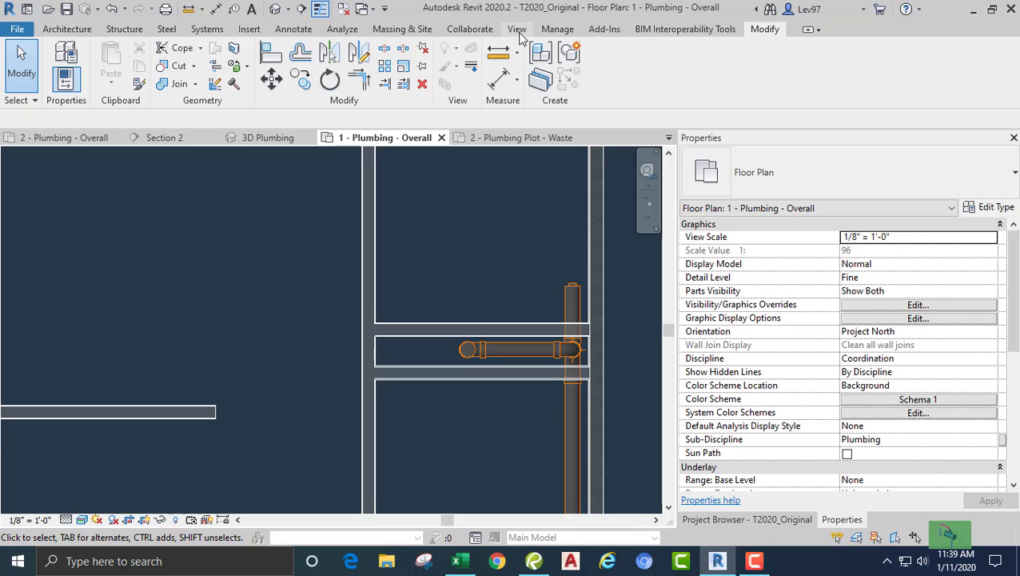
Sketch a rectangular plan region about 5'-4 11/16" by 8 7/8" inside the chase, enclosing the horizontal waste offset
{"action": "left_click", "coordinate": [518, 30]}
{"action": "left_click", "coordinate": [557, 50]}
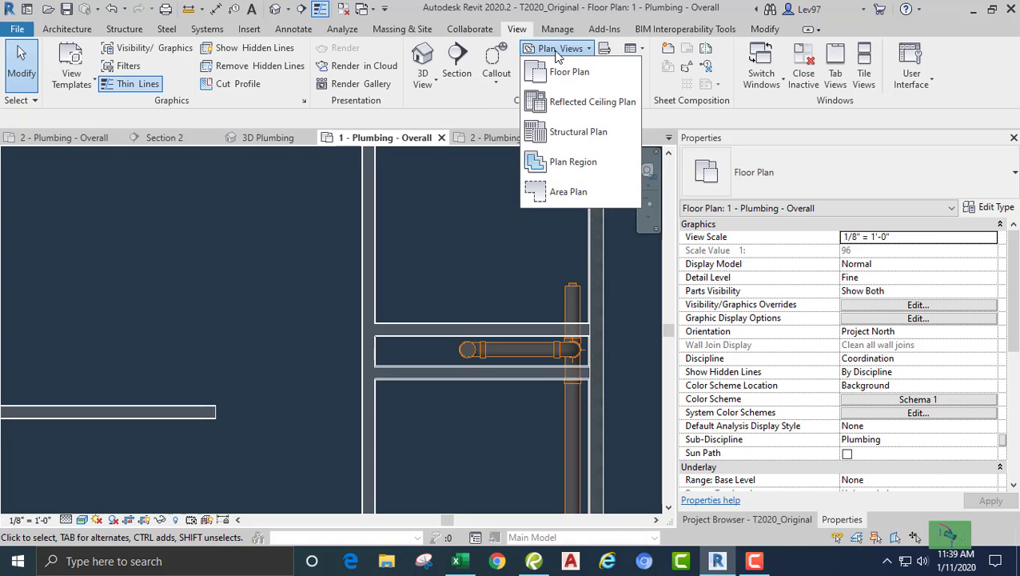
{"action": "left_click", "coordinate": [557, 161]}
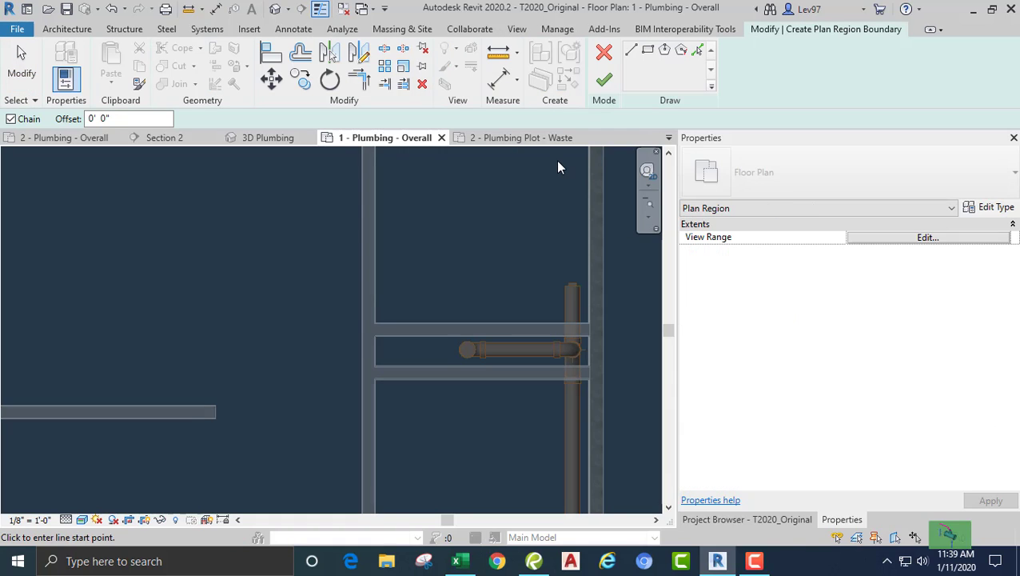
{"action": "left_click", "coordinate": [648, 51]}
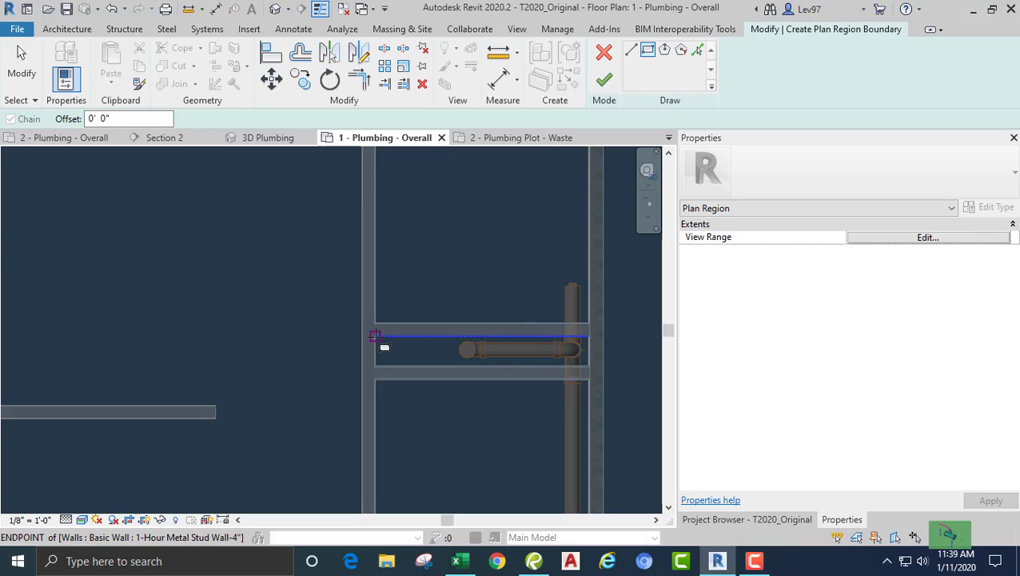
{"action": "left_click", "coordinate": [375, 336]}
{"action": "scroll", "coordinate": [592, 358], "scroll_direction": "up", "scroll_amount": 3}
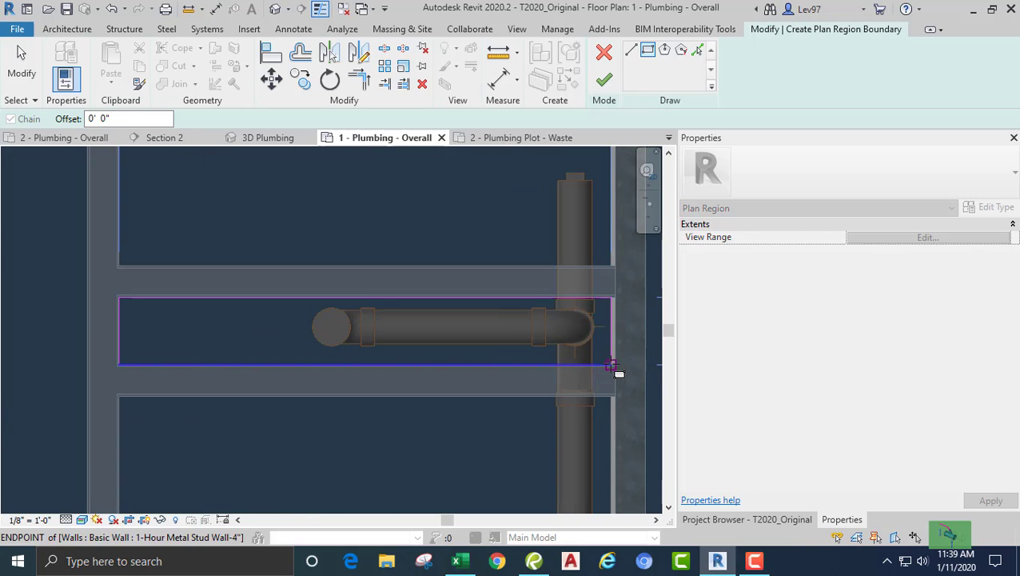
{"action": "left_click", "coordinate": [612, 365]}
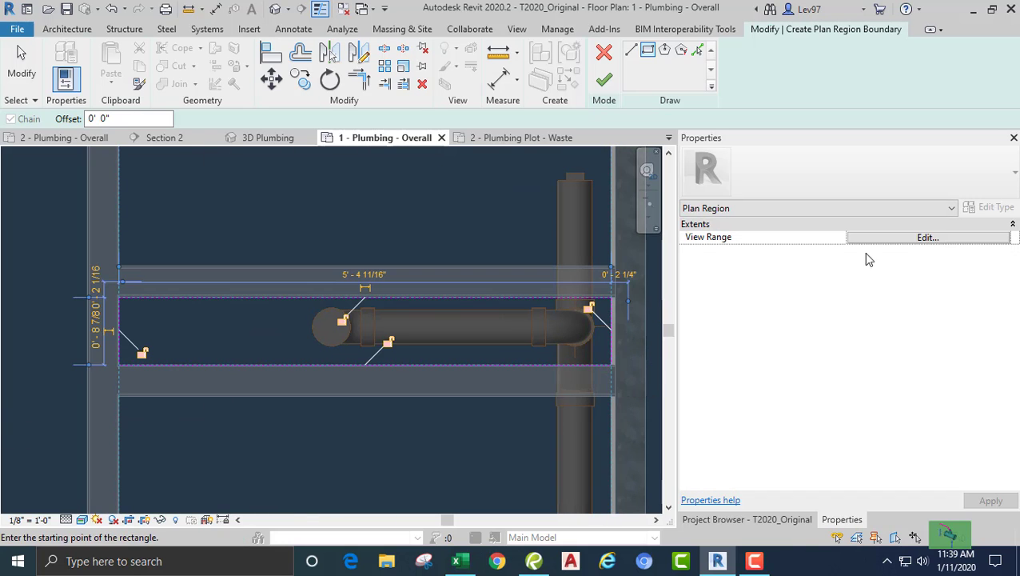
Set the plan region's view range top offset to 10' above Level 1 and finish the region
{"action": "left_click", "coordinate": [913, 238]}
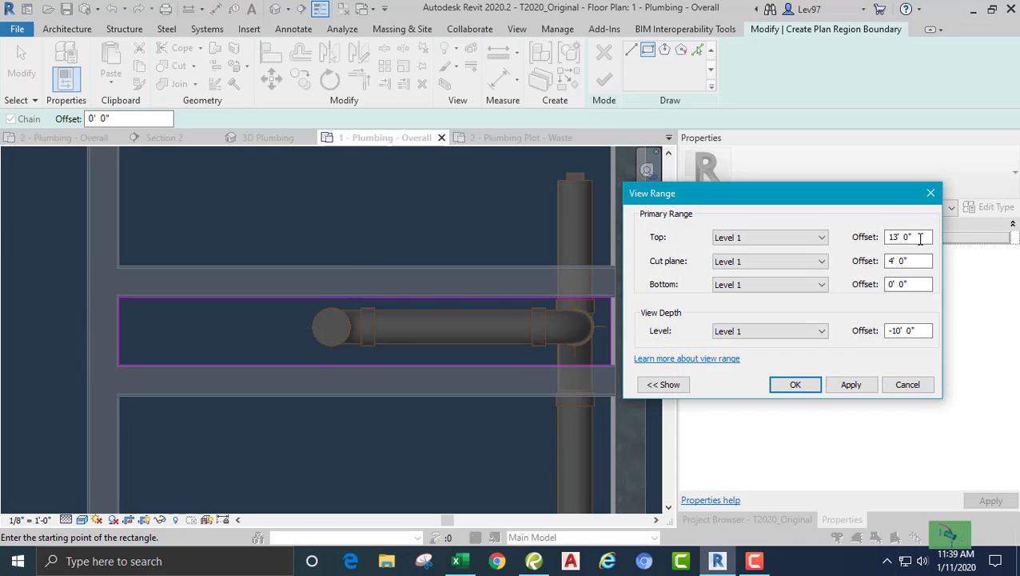
{"action": "left_click_drag", "start_coordinate": [920, 238], "coordinate": [865, 241]}
{"action": "type", "text": "10"}
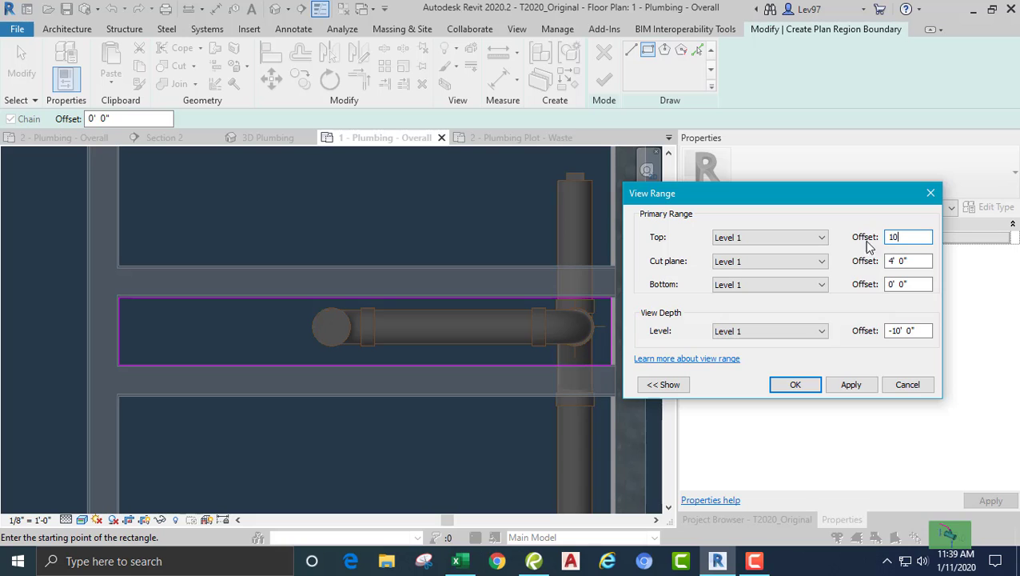
{"action": "left_click", "coordinate": [796, 385]}
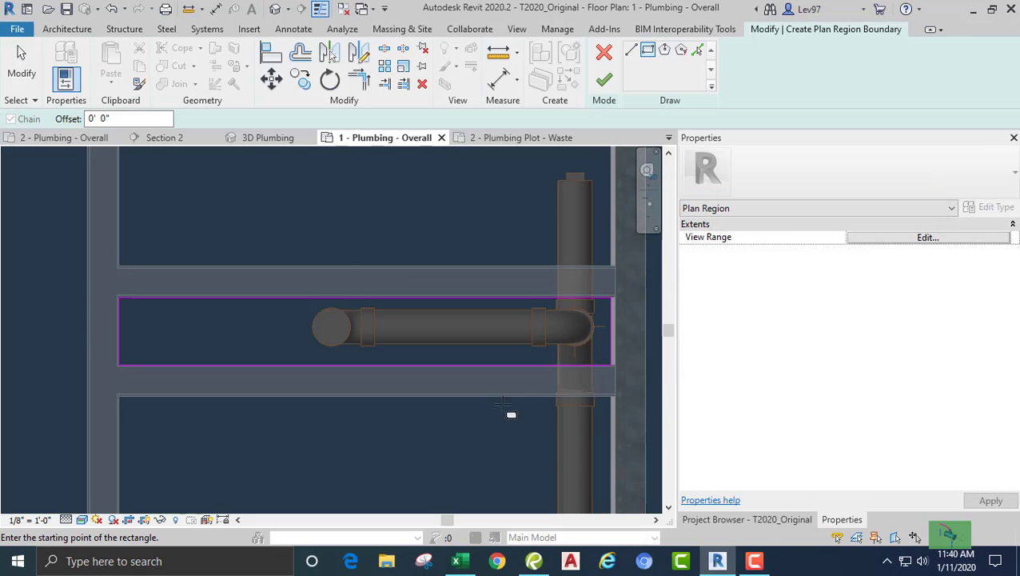
{"action": "left_click", "coordinate": [604, 80]}
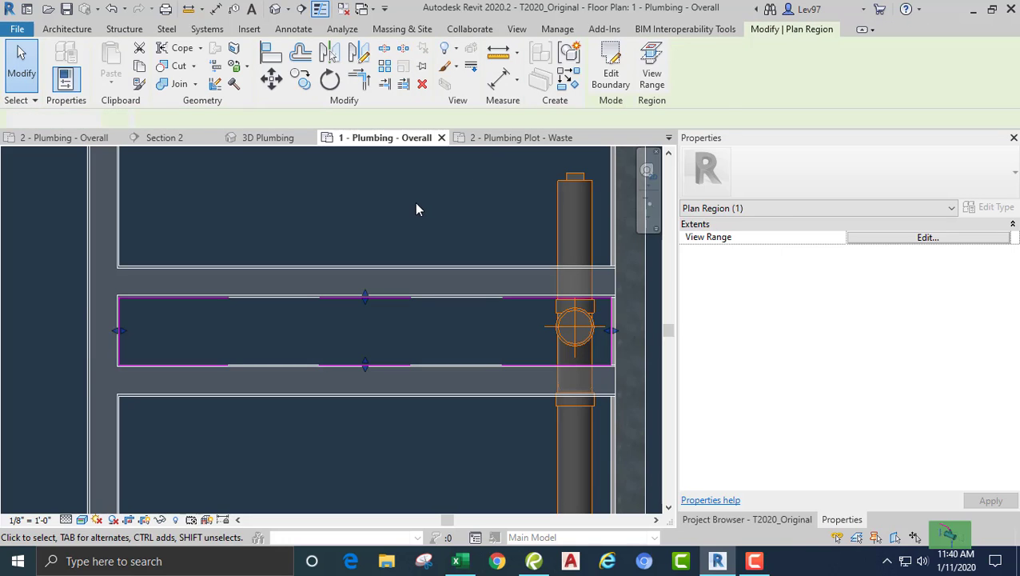
{"action": "left_click", "coordinate": [347, 221]}
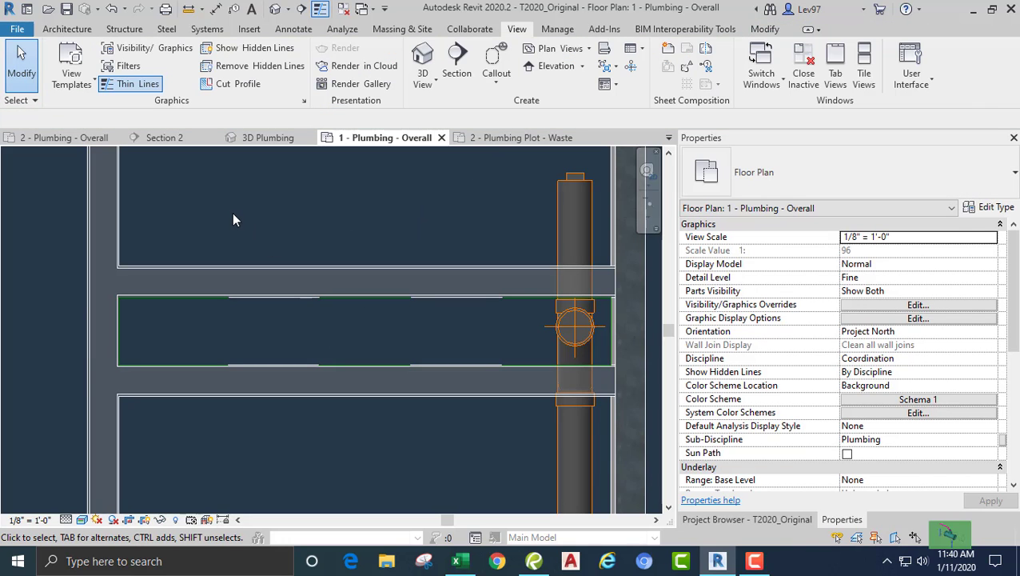
Hide the Plan Region annotation category in the 1 - Plumbing - Overall floor plan's visibility/graphic overrides
{"action": "key", "text": "v"}
{"action": "key", "text": "g"}
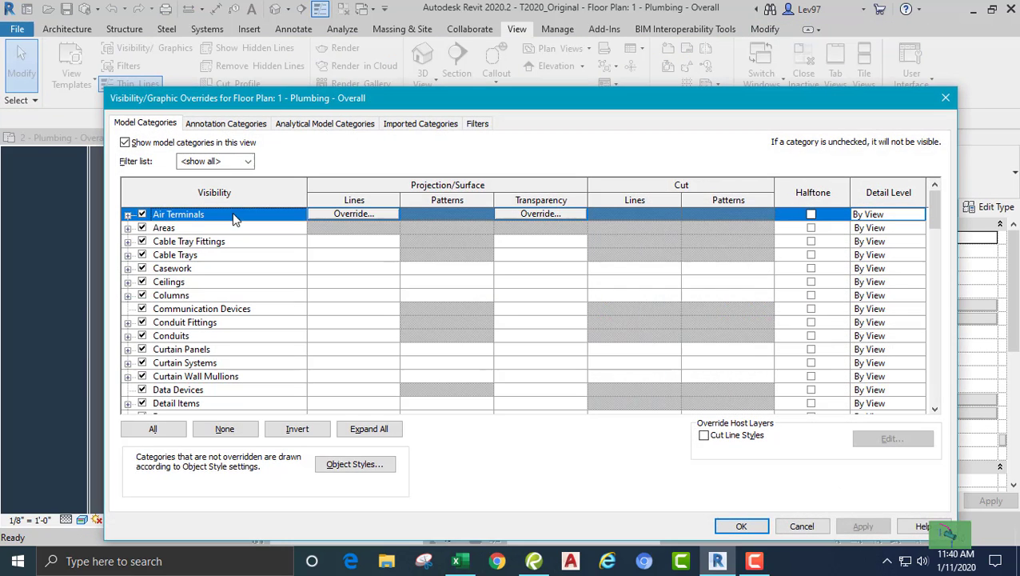
{"action": "left_click", "coordinate": [250, 126]}
{"action": "left_click", "coordinate": [192, 322]}
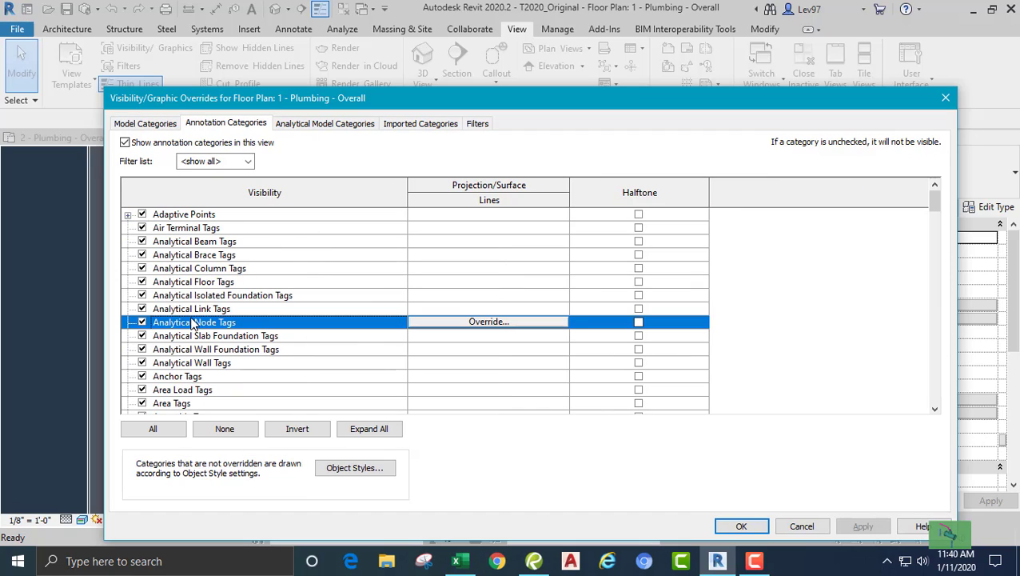
{"action": "key", "text": "p"}
{"action": "scroll", "coordinate": [196, 351], "scroll_direction": "down", "scroll_amount": 3}
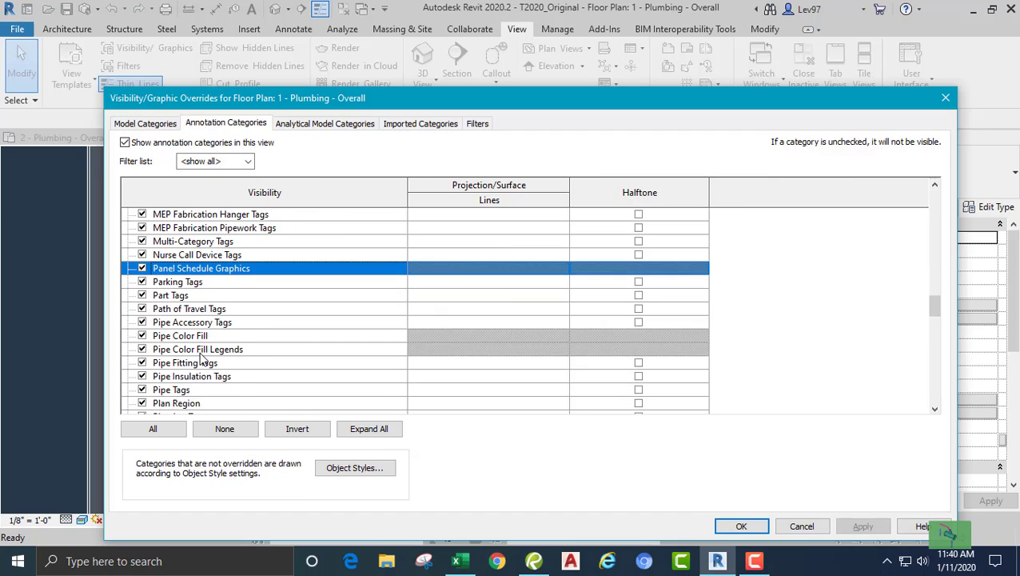
{"action": "scroll", "coordinate": [200, 368], "scroll_direction": "down", "scroll_amount": 1}
{"action": "left_click", "coordinate": [143, 376]}
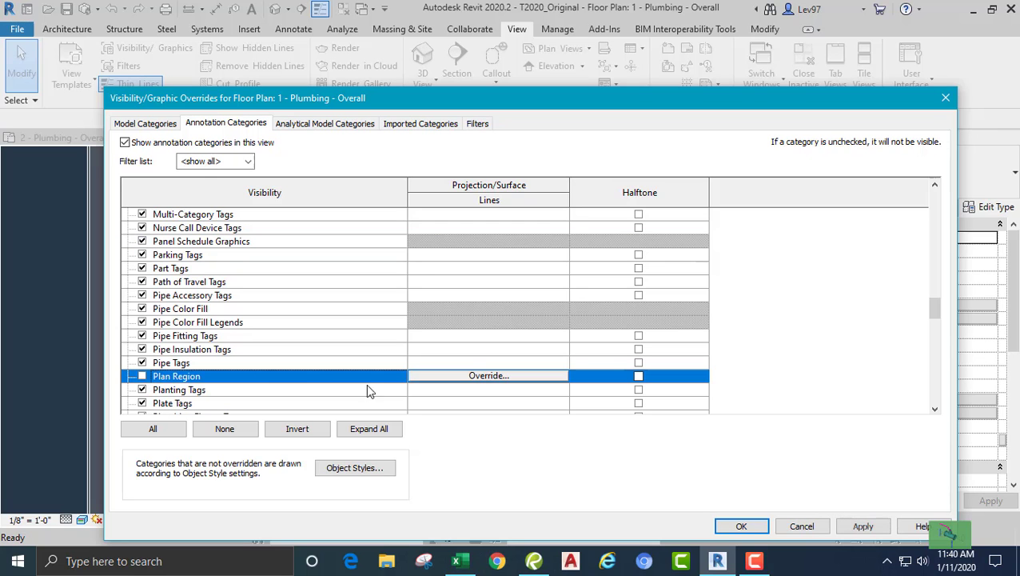
{"action": "left_click", "coordinate": [728, 524]}
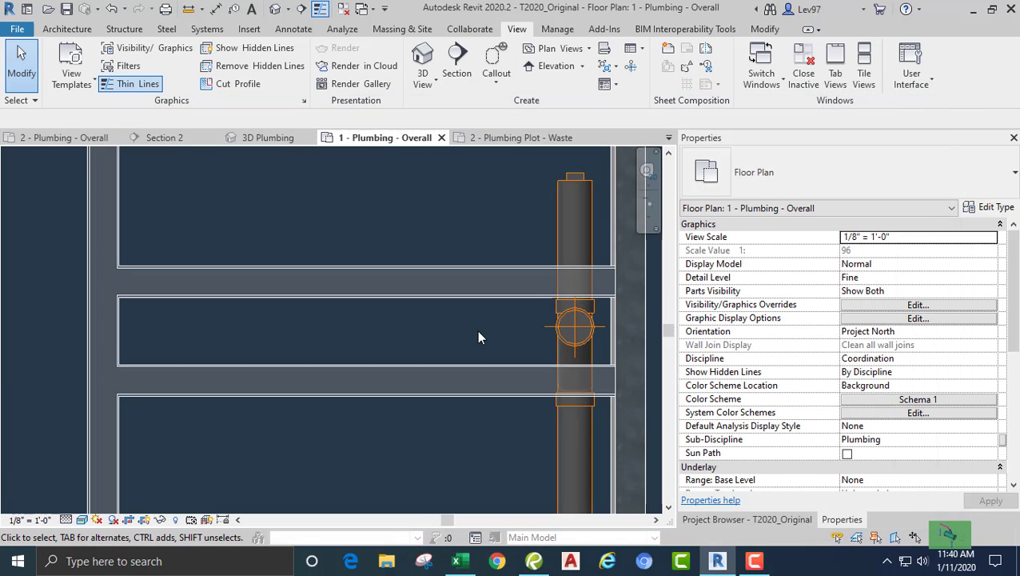
Inspect the vertical sanitary riser and its connection to the underground drain in the 3D Plumbing view
{"action": "middle_click_drag", "start_coordinate": [500, 332], "coordinate": [441, 318]}
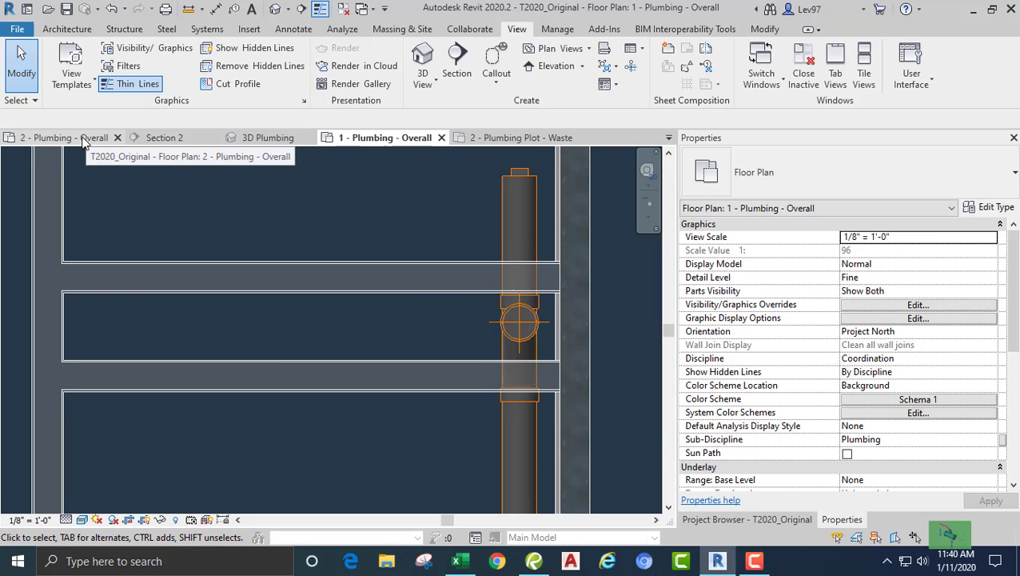
{"action": "left_click", "coordinate": [268, 138]}
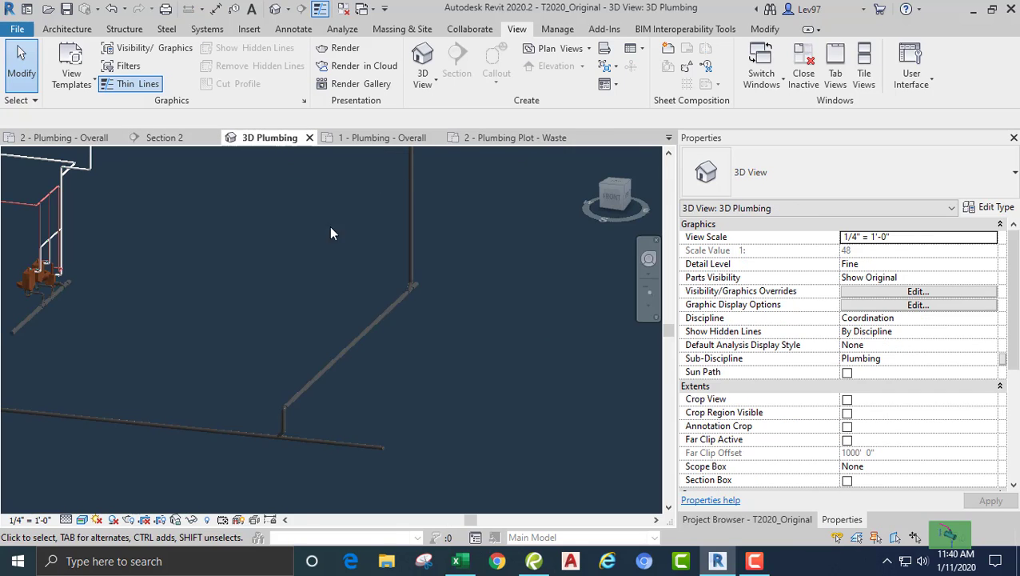
{"action": "left_click", "coordinate": [412, 238]}
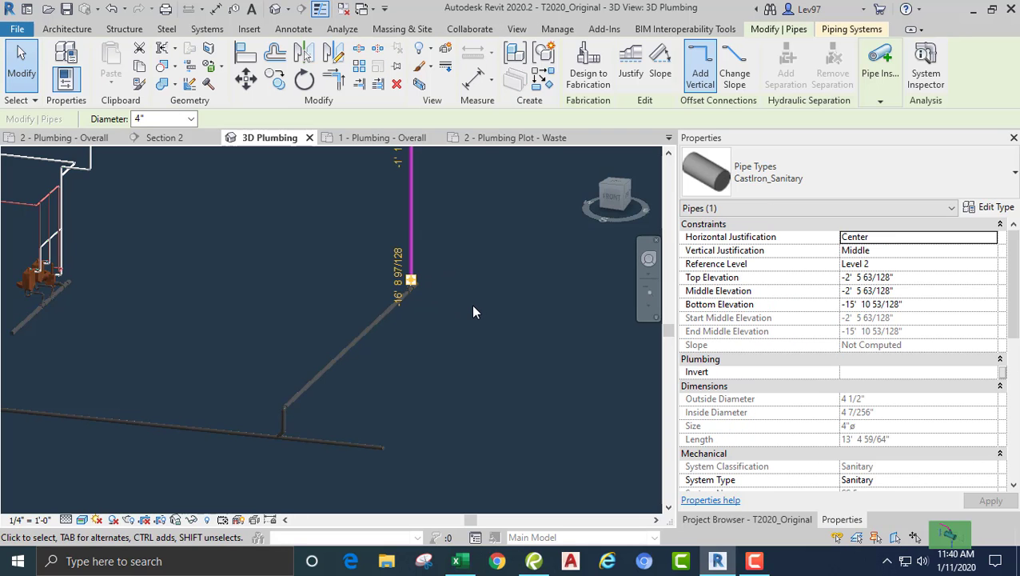
{"action": "middle_click_drag", "start_coordinate": [471, 304], "coordinate": [429, 261], "text": "shift"}
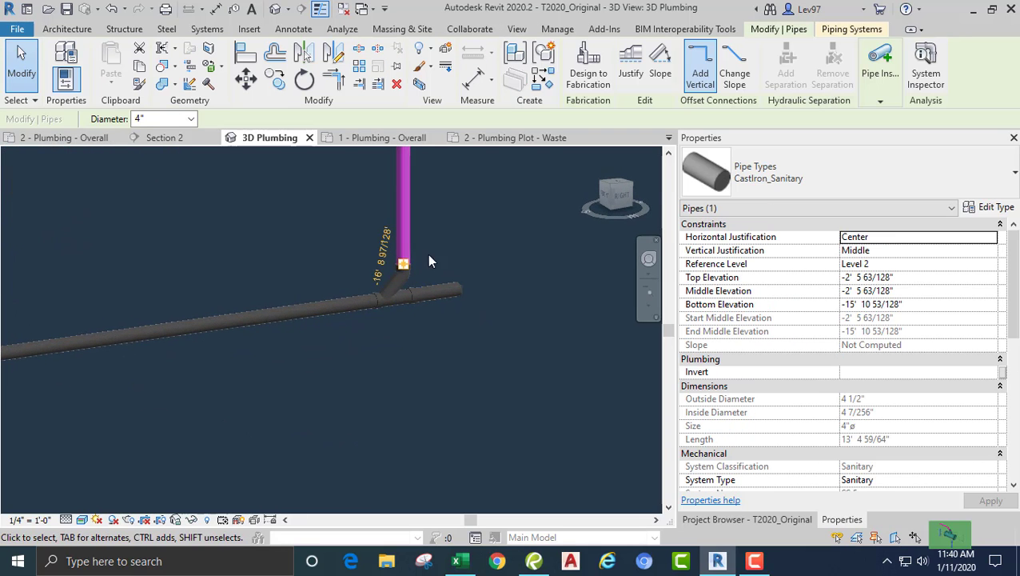
{"action": "left_click", "coordinate": [336, 268]}
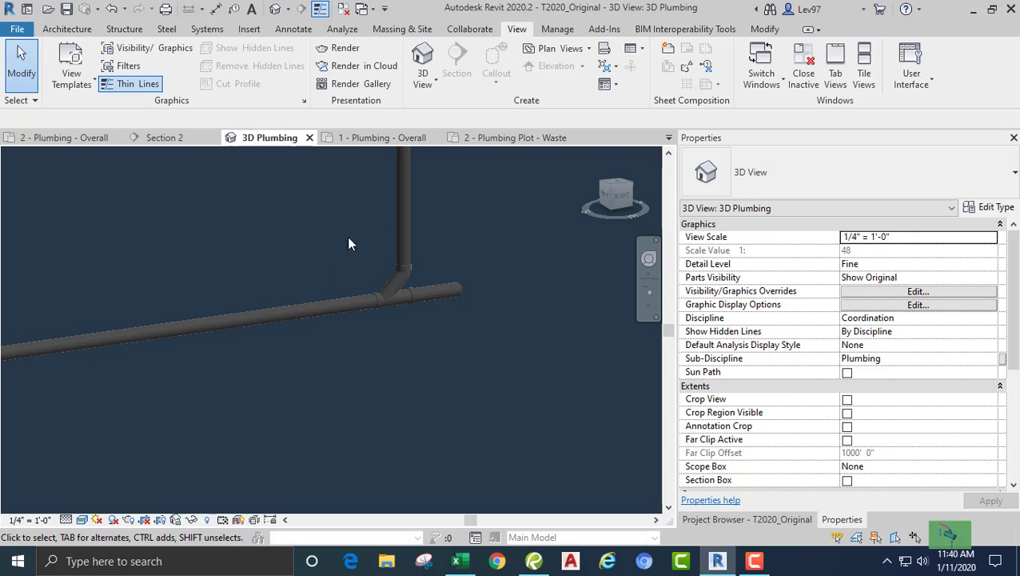